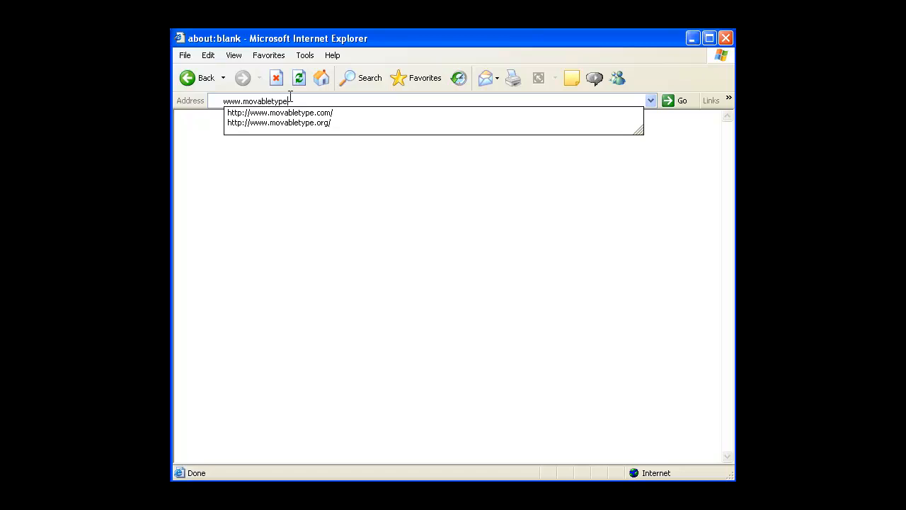
{"action": "type", "text": ".org"}
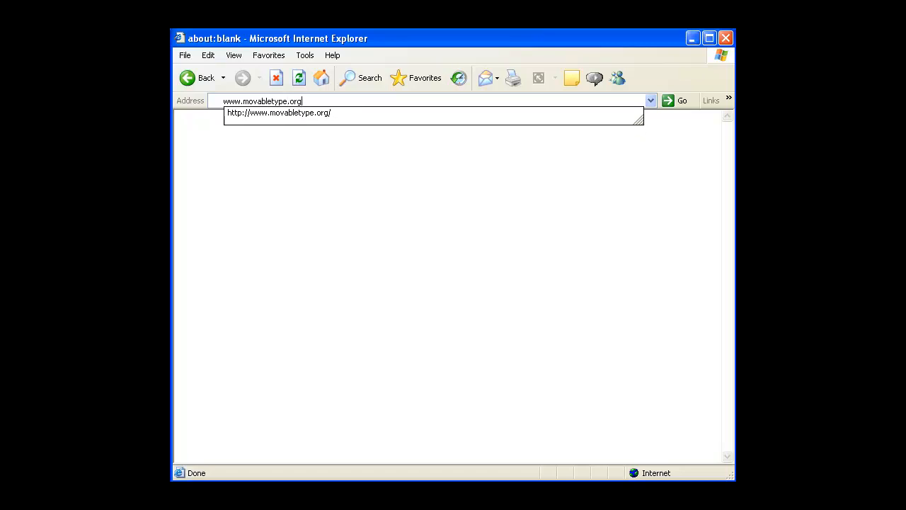
{"action": "key", "text": "Return"}
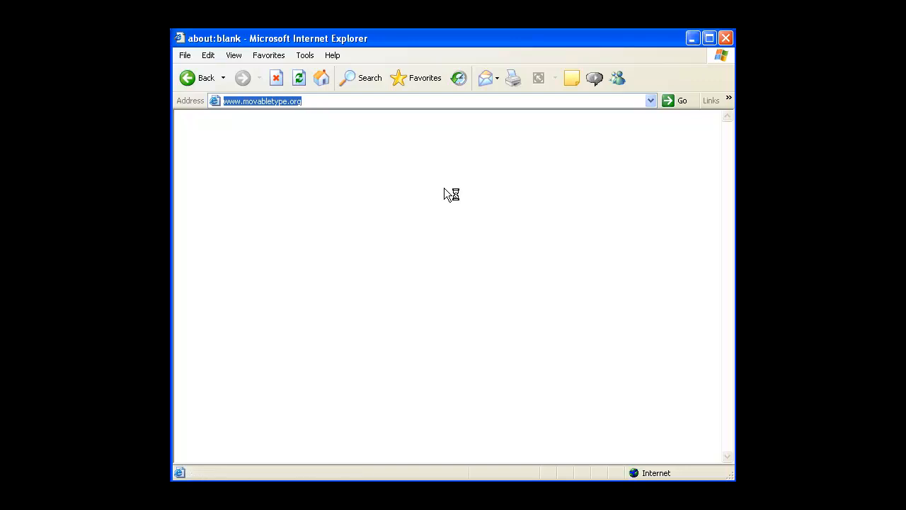
{"action": "left_click", "coordinate": [483, 266]}
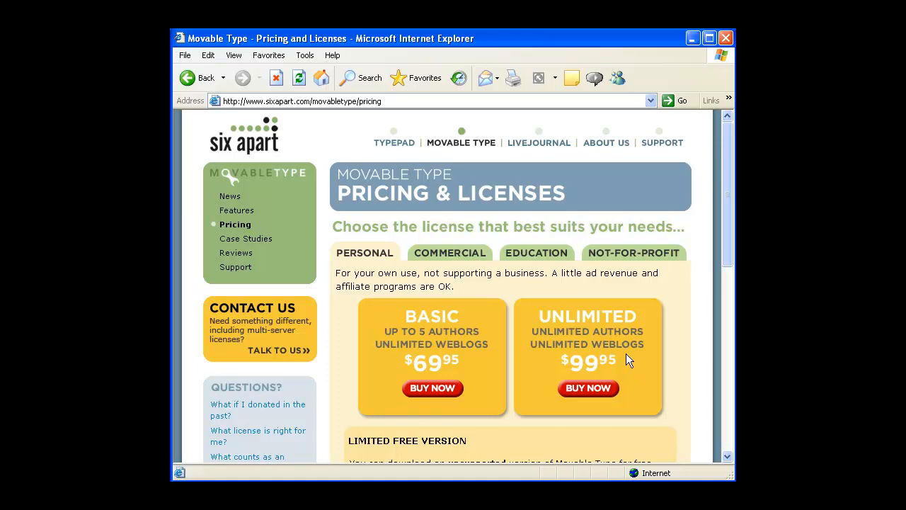
Compare the not-for-profit, education and commercial prices, then return to Personal licenses and the limited free version
{"action": "left_click", "coordinate": [630, 252]}
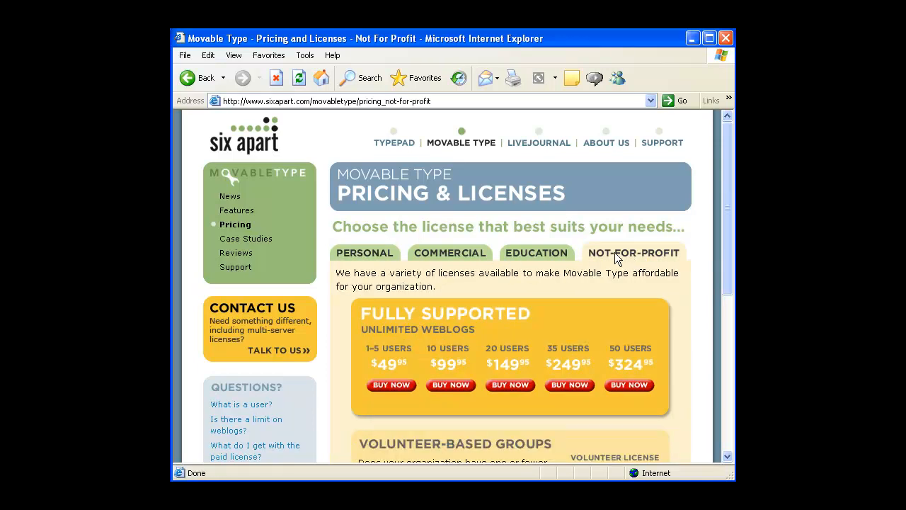
{"action": "left_click", "coordinate": [539, 252]}
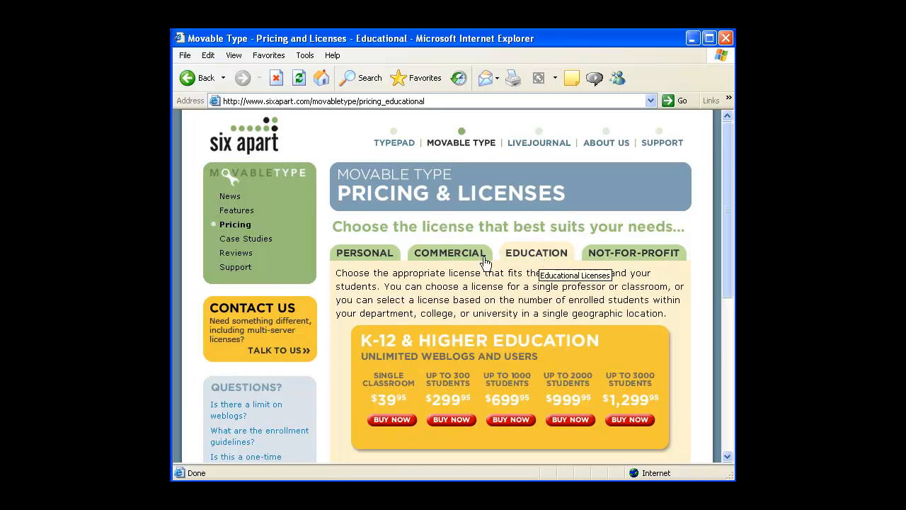
{"action": "left_click", "coordinate": [460, 255]}
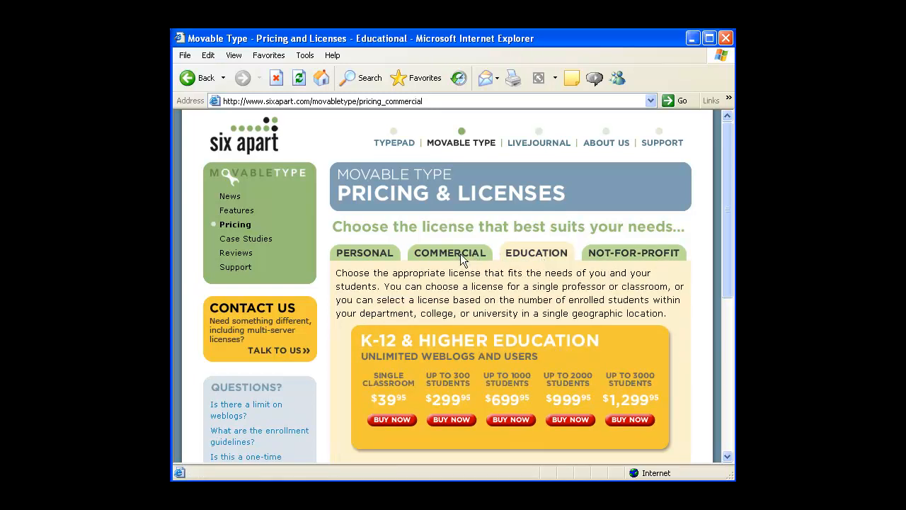
{"action": "left_click", "coordinate": [358, 259]}
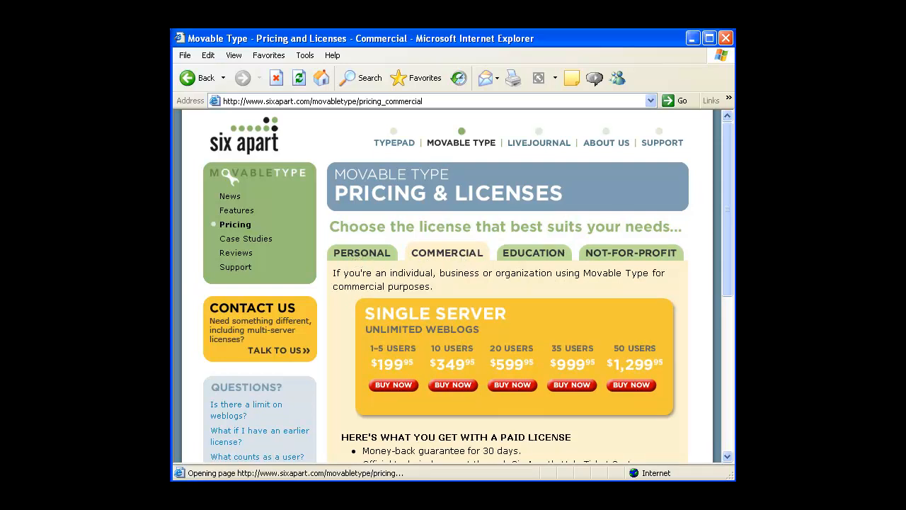
{"action": "left_click", "coordinate": [728, 456]}
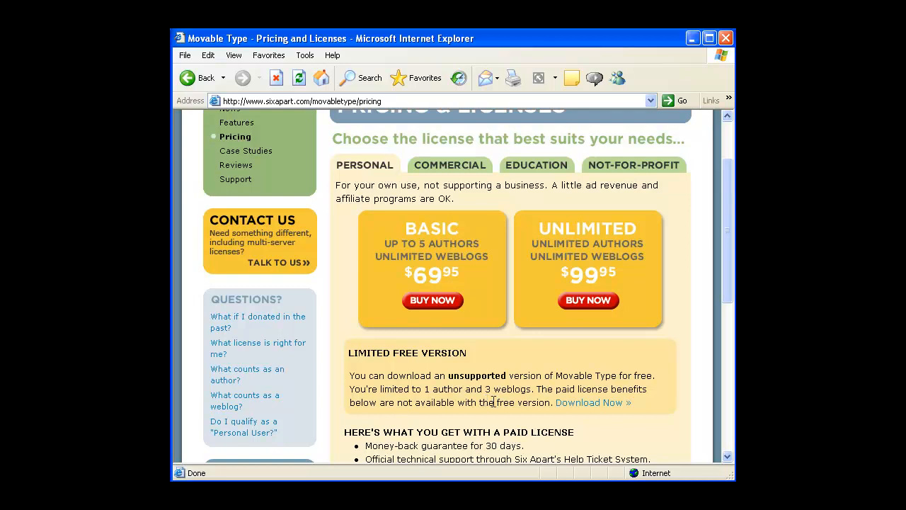
Start the free download, accept the Movable Type terms of service, subscribe to Movable Type News, and continue
{"action": "left_click", "coordinate": [588, 408]}
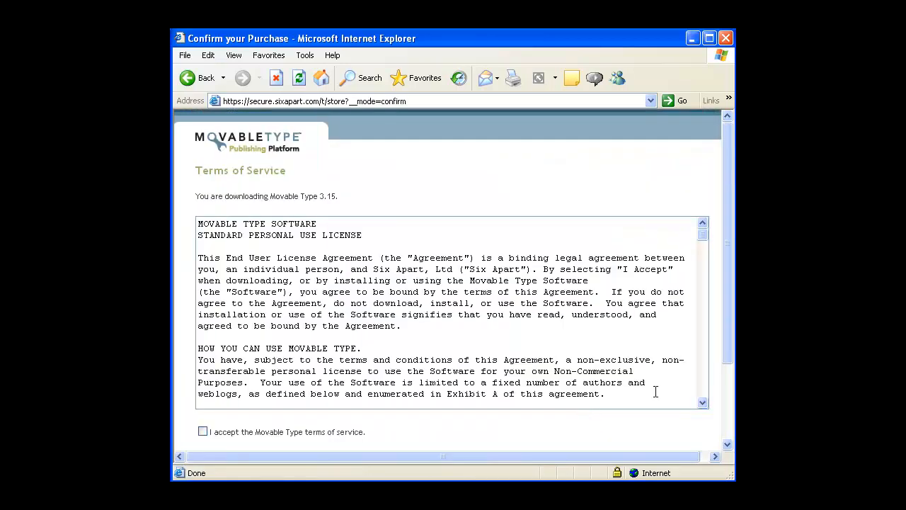
{"action": "scroll", "coordinate": [705, 402], "scroll_direction": "down", "scroll_amount": 2}
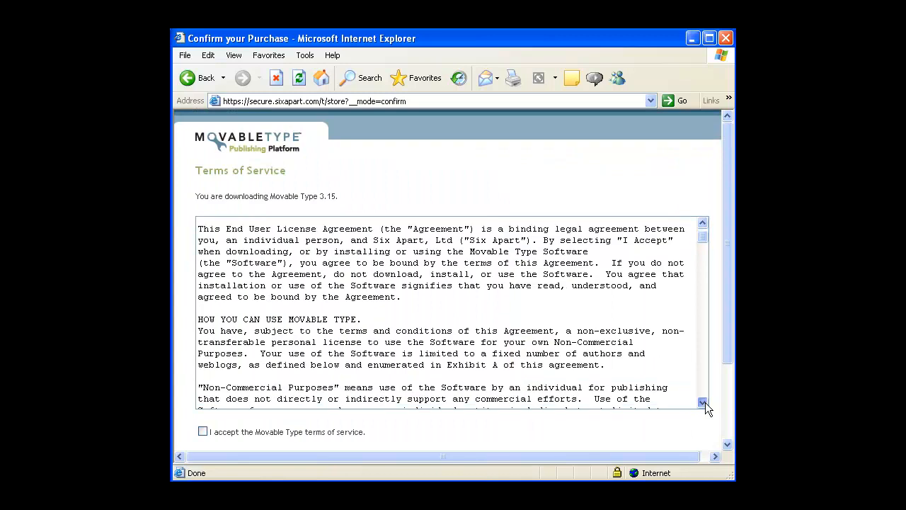
{"action": "left_click", "coordinate": [728, 444]}
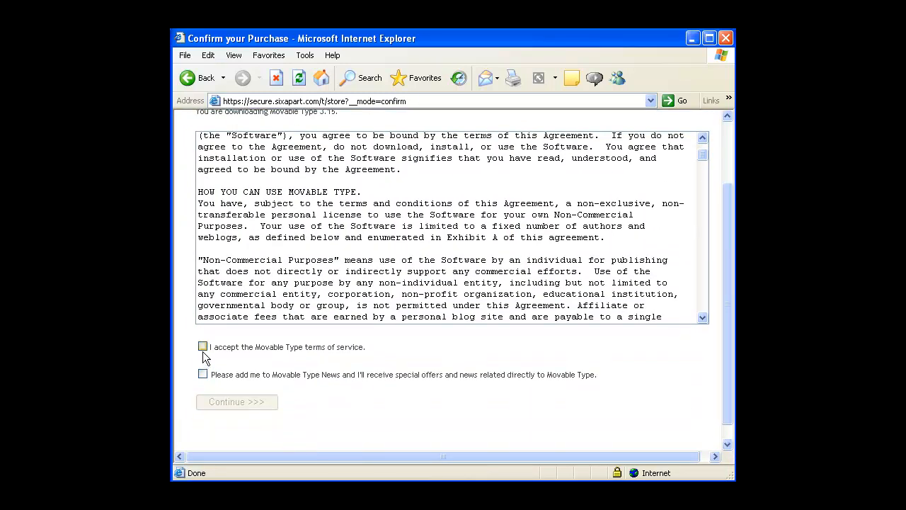
{"action": "left_click", "coordinate": [202, 346]}
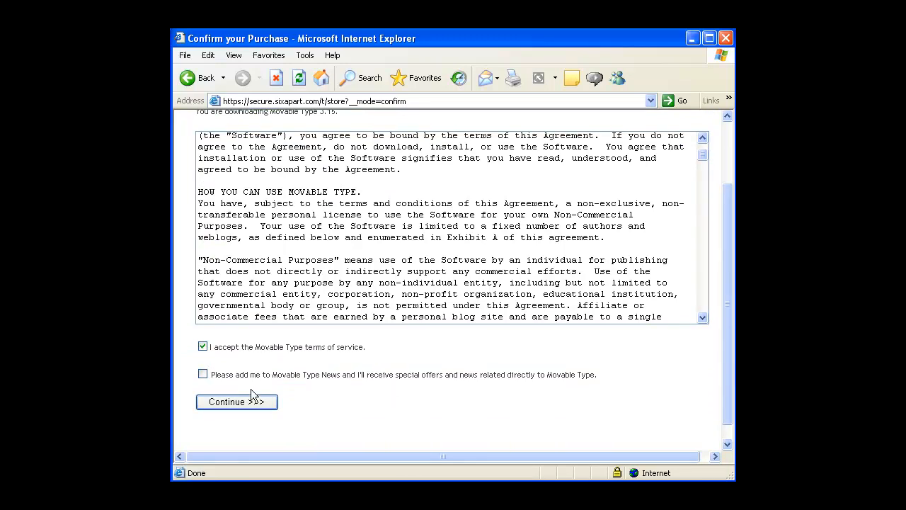
{"action": "left_click", "coordinate": [202, 374]}
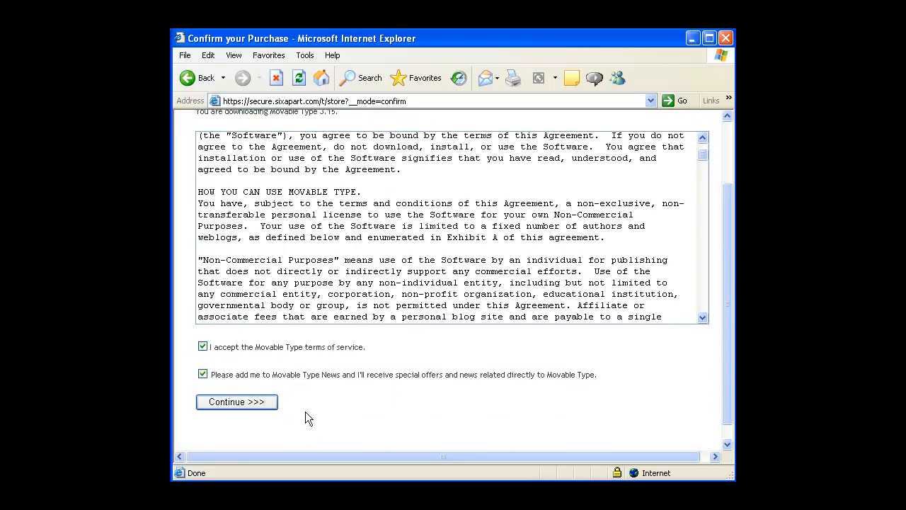
{"action": "left_click", "coordinate": [271, 401]}
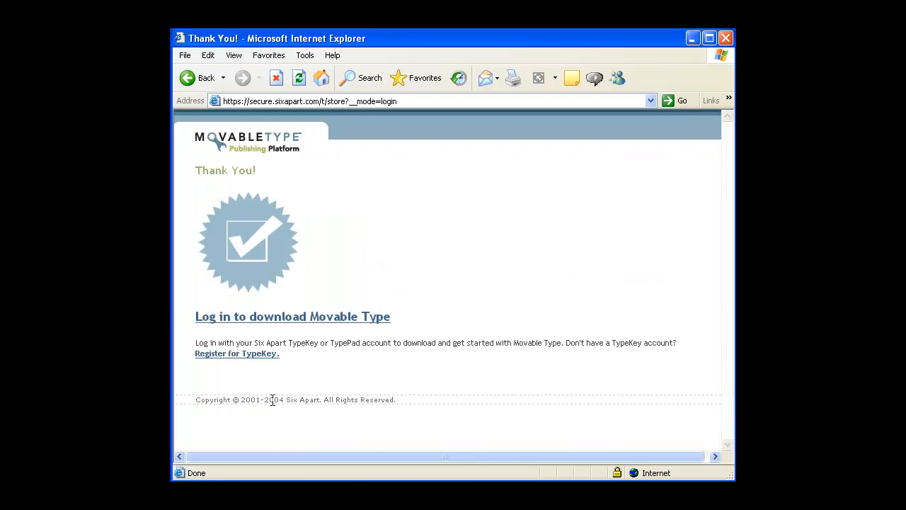
{"action": "left_click", "coordinate": [251, 353]}
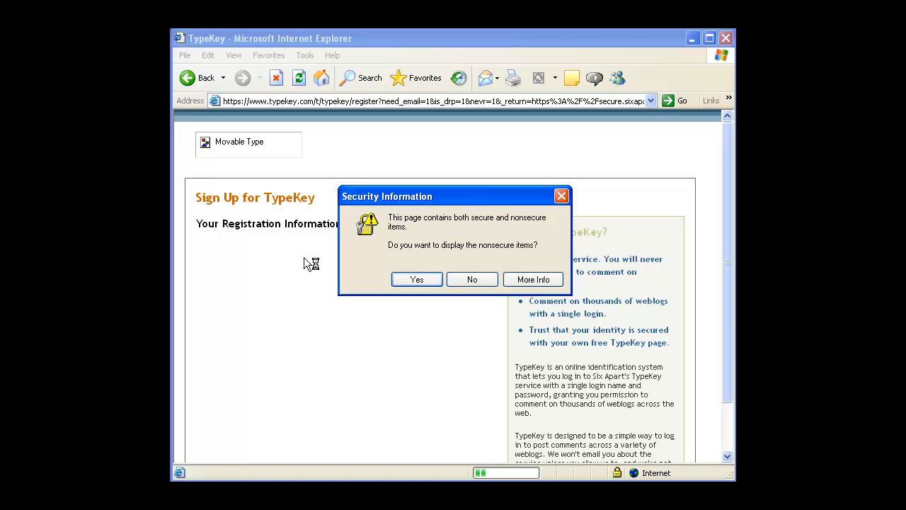
{"action": "left_click", "coordinate": [419, 281]}
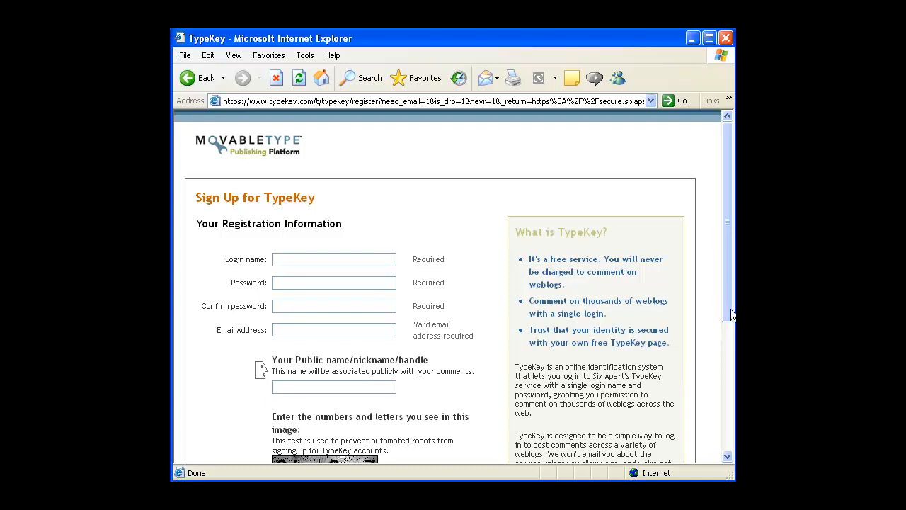
{"action": "left_click_drag", "start_coordinate": [726, 311], "coordinate": [725, 346]}
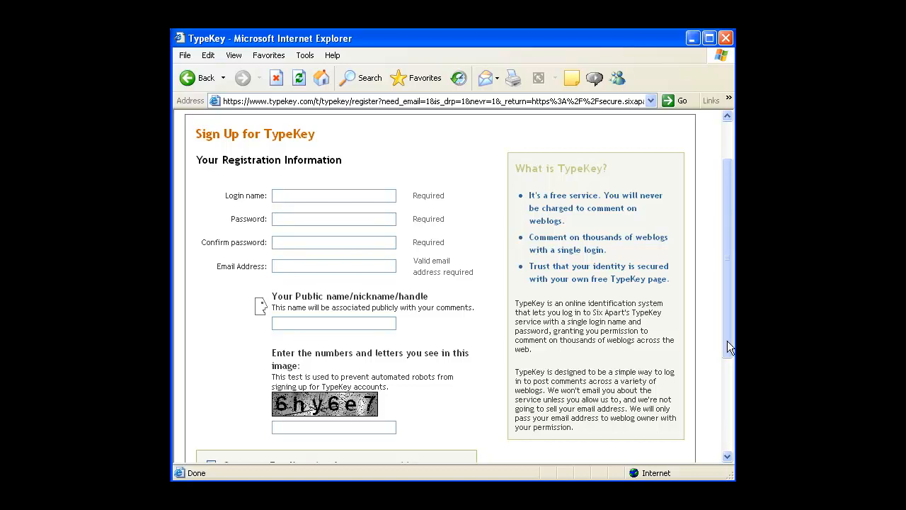
{"action": "left_click", "coordinate": [205, 79]}
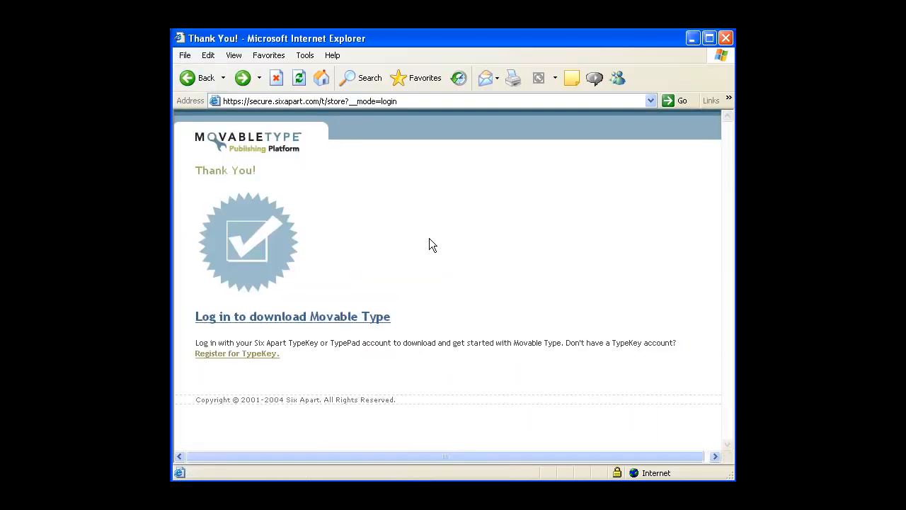
Log in to TypeKey with the account's login name and password, allowing nonsecure items
{"action": "left_click", "coordinate": [353, 322]}
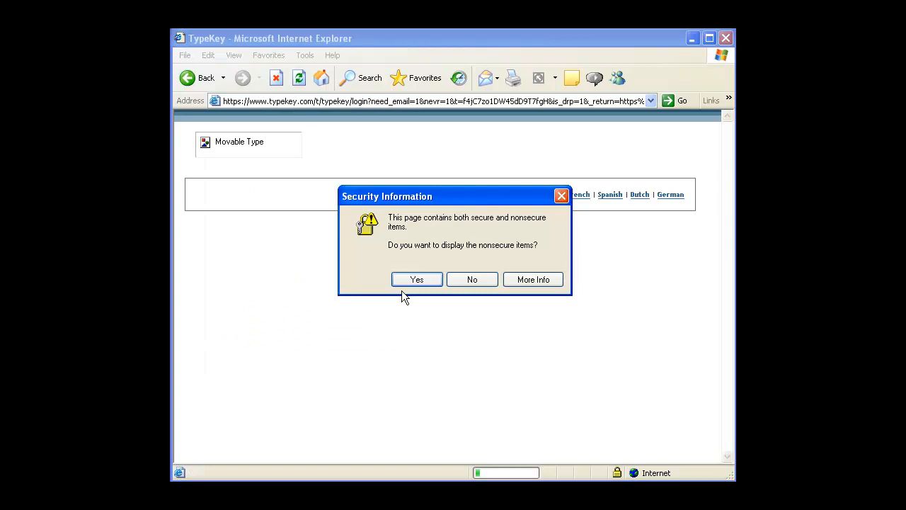
{"action": "left_click", "coordinate": [402, 280]}
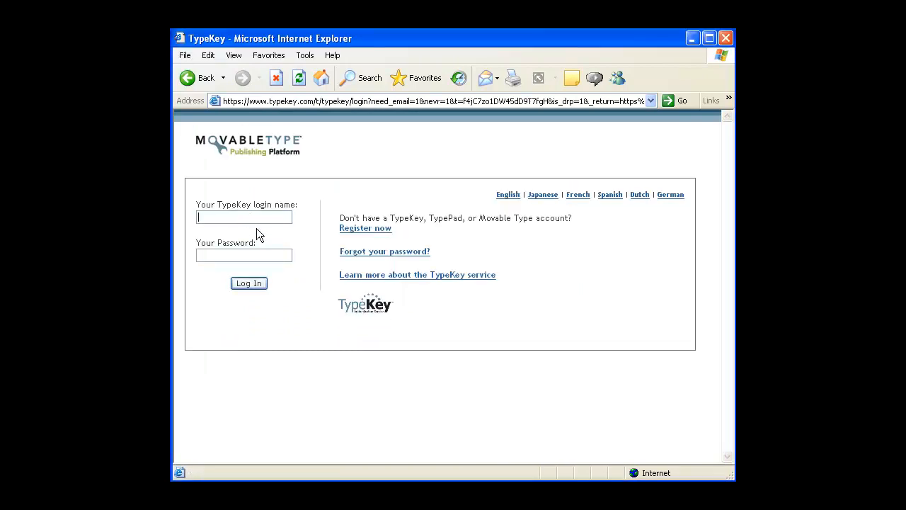
{"action": "type", "text": "leonardp*******"}
{"action": "left_click", "coordinate": [253, 288]}
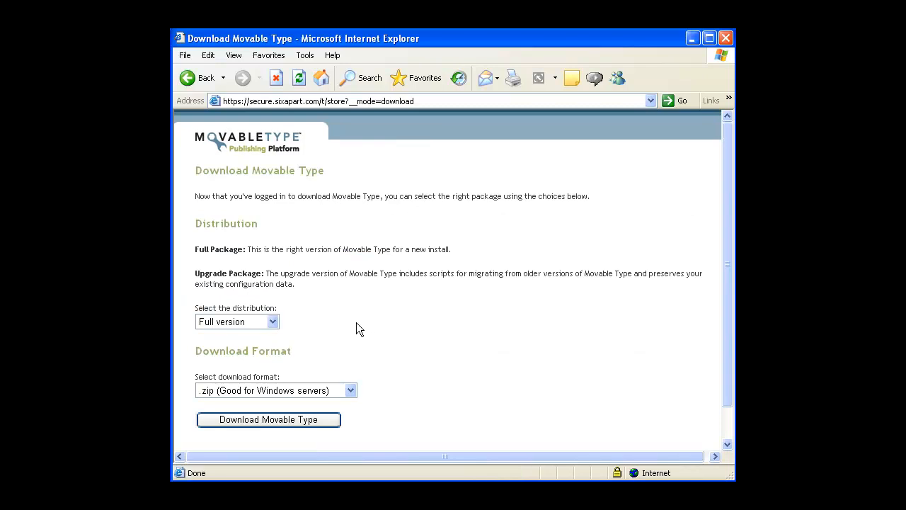
Download the Full version of Movable Type in .zip format
{"action": "left_click", "coordinate": [272, 323]}
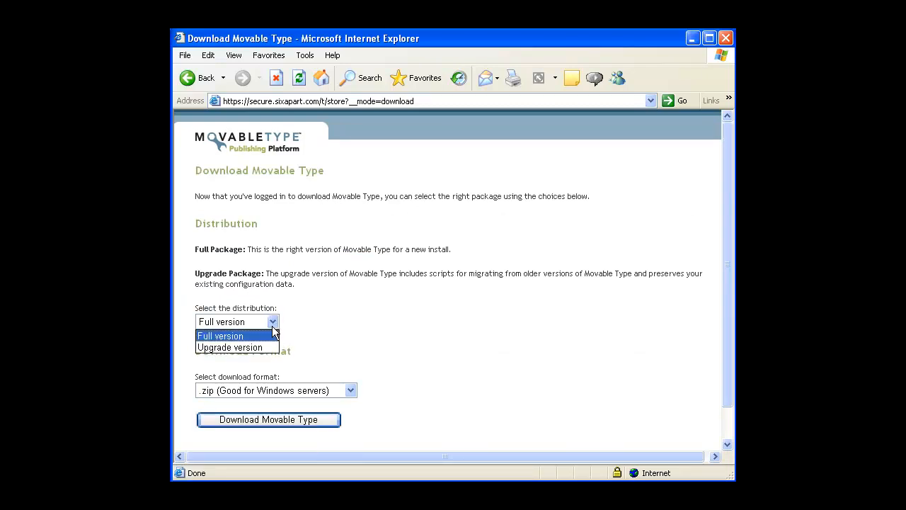
{"action": "left_click", "coordinate": [275, 332]}
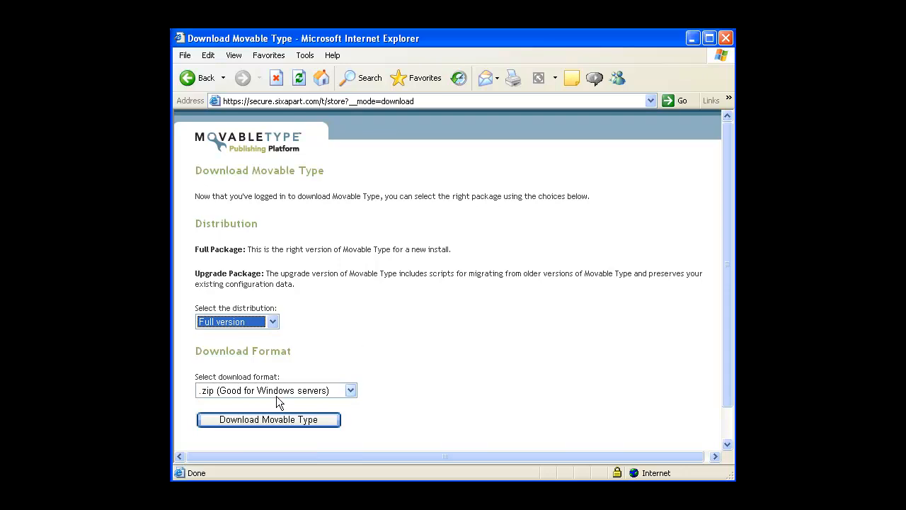
{"action": "left_click", "coordinate": [307, 426]}
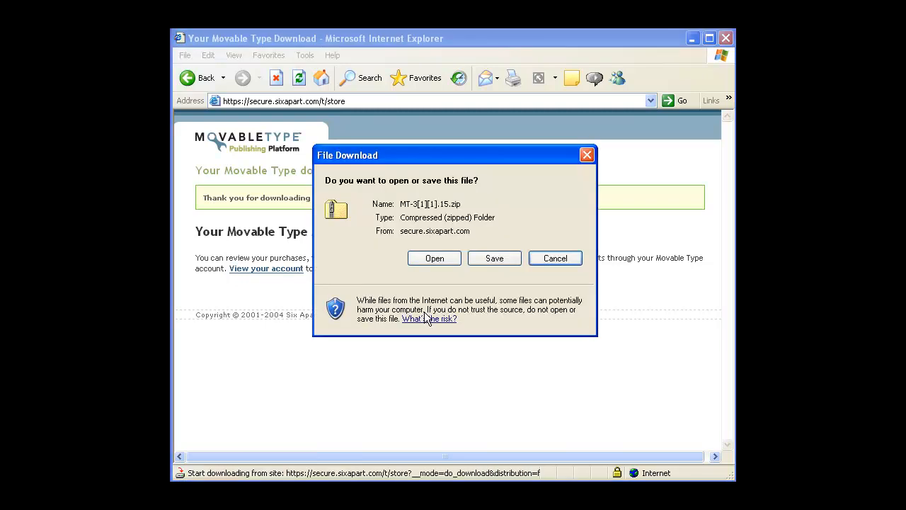
Save MT-3[1][1].15.zip to the Desktop
{"action": "left_click", "coordinate": [494, 261]}
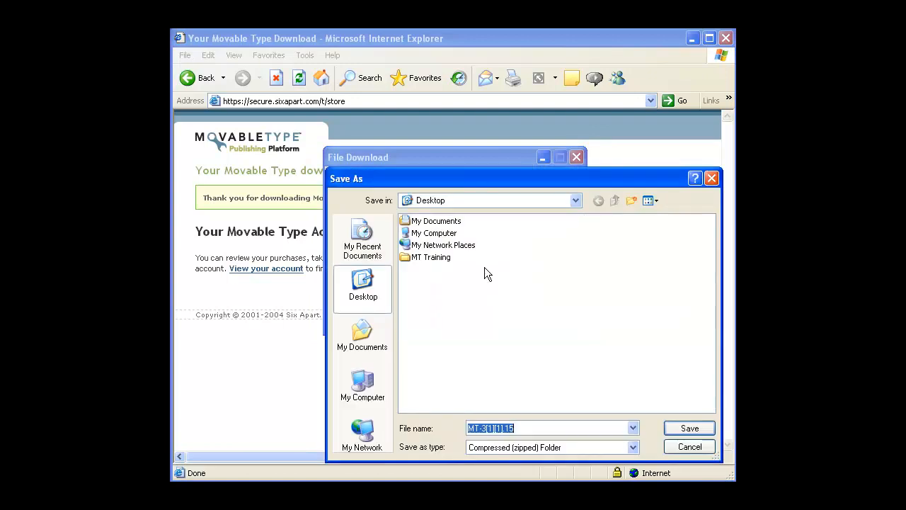
{"action": "left_click", "coordinate": [690, 428]}
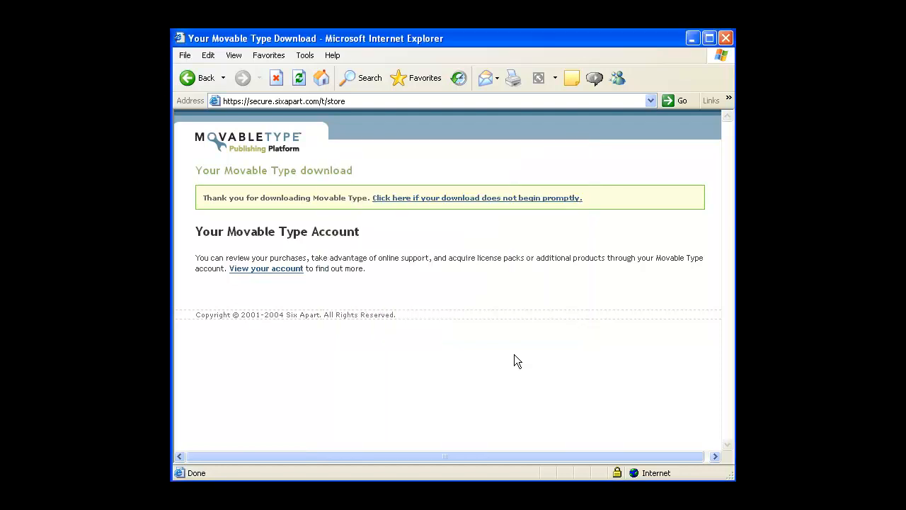
Minimize the browser and place the downloaded MT-3[1][1].15 zip on the desktop, then deselect it
{"action": "left_click", "coordinate": [692, 38]}
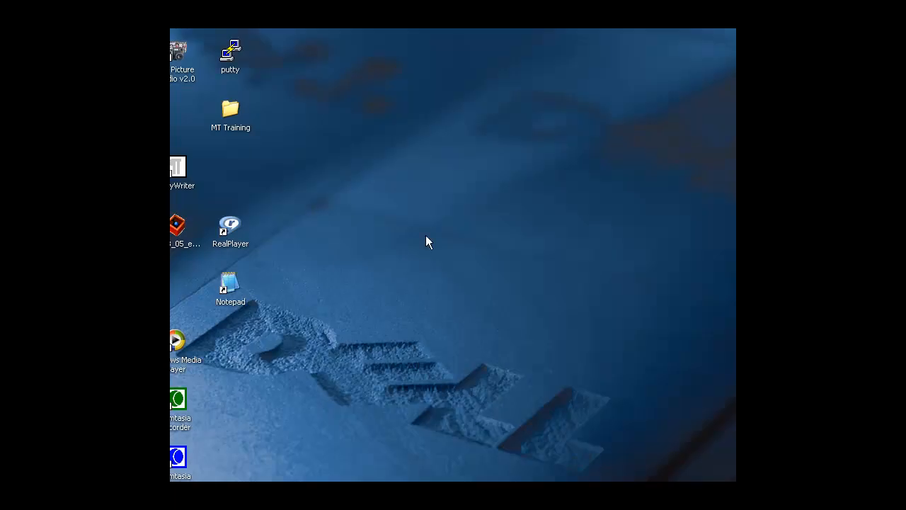
{"action": "left_click", "coordinate": [191, 421]}
{"action": "left_click_drag", "start_coordinate": [191, 415], "coordinate": [299, 329]}
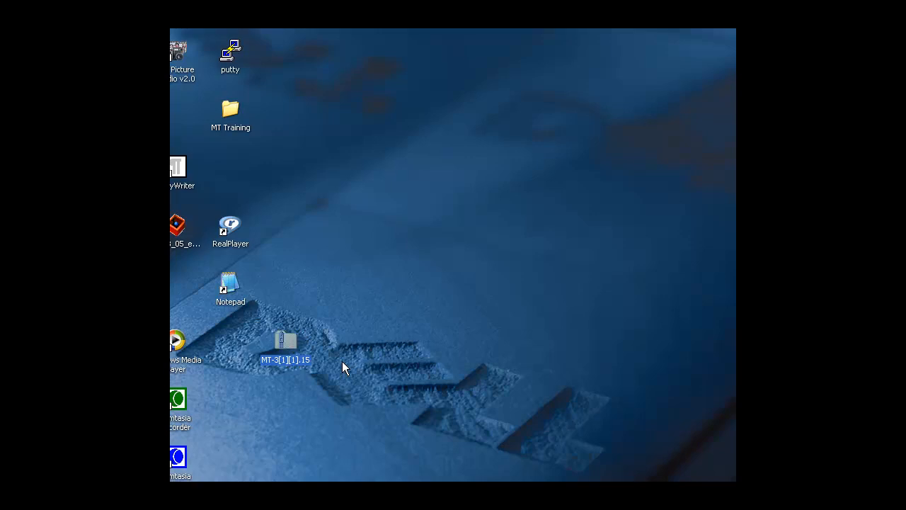
{"action": "left_click", "coordinate": [342, 361]}
Open the zip and copy the MT-3.15-full-en_US folder out onto the desktop
{"action": "double_click", "coordinate": [286, 343]}
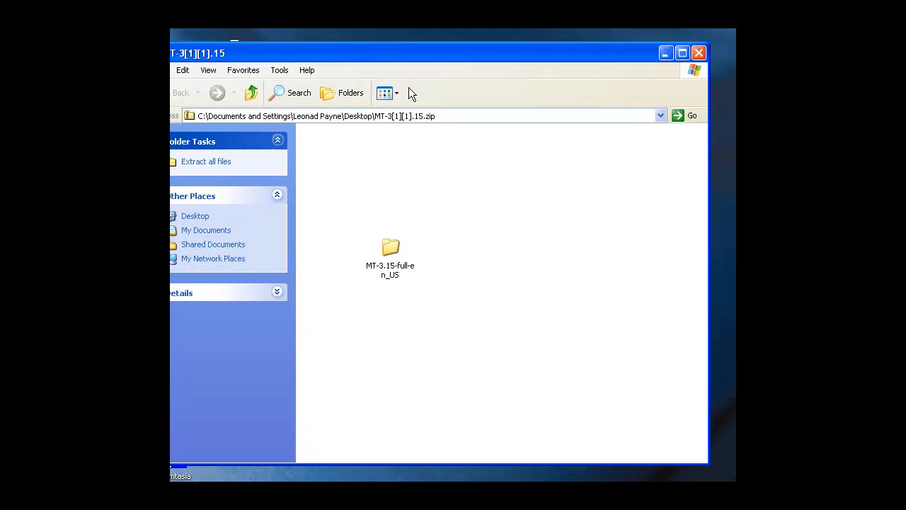
{"action": "left_click_drag", "start_coordinate": [416, 53], "coordinate": [325, 67]}
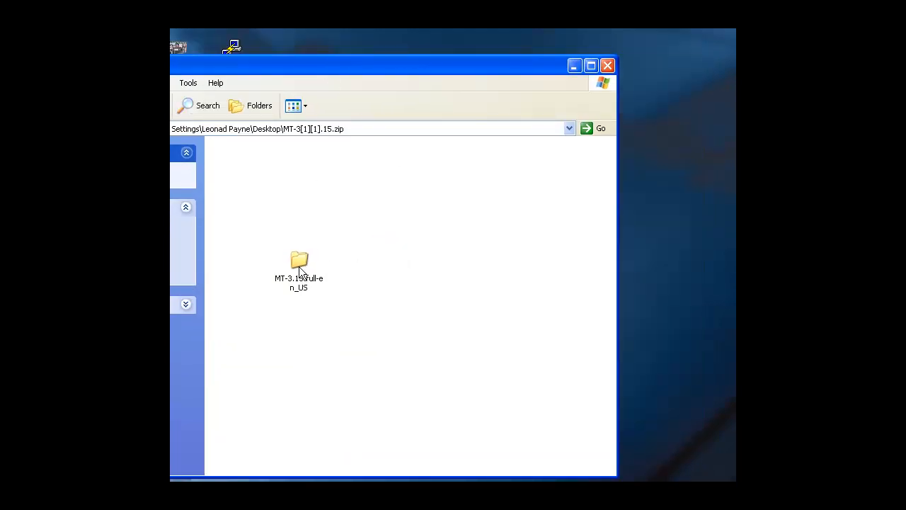
{"action": "left_click_drag", "start_coordinate": [298, 260], "coordinate": [662, 206]}
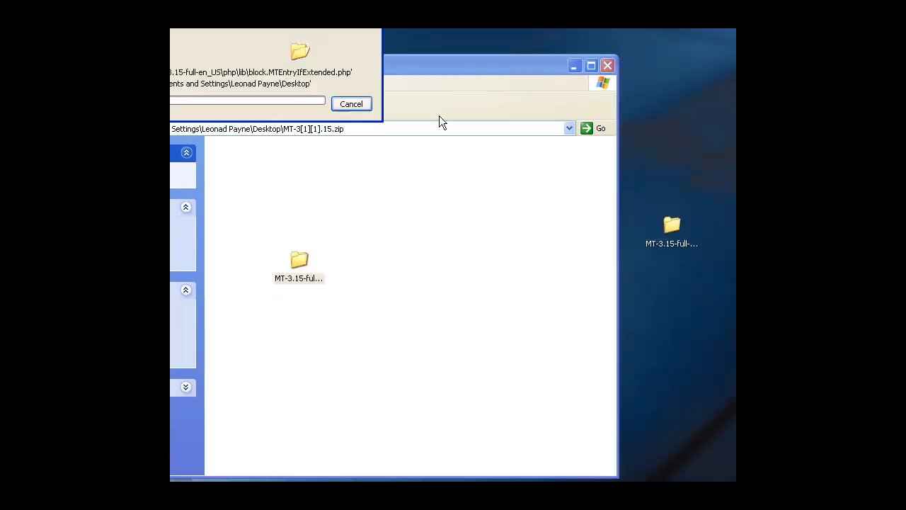
{"action": "left_click_drag", "start_coordinate": [239, 17], "coordinate": [376, 99]}
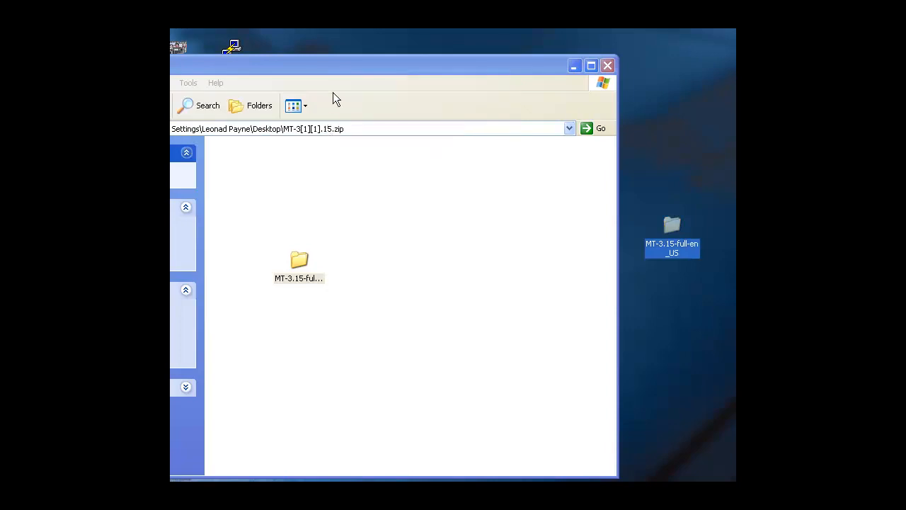
{"action": "left_click", "coordinate": [574, 66]}
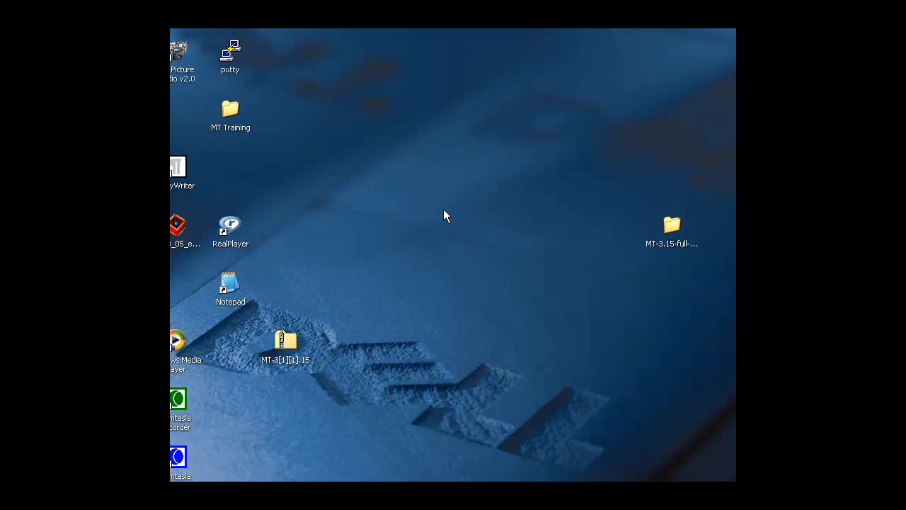
{"action": "left_click_drag", "start_coordinate": [671, 225], "coordinate": [356, 207]}
Open the MT-3.15-full-en_US desktop folder and scroll through its Movable Type files
{"action": "double_click", "coordinate": [340, 227]}
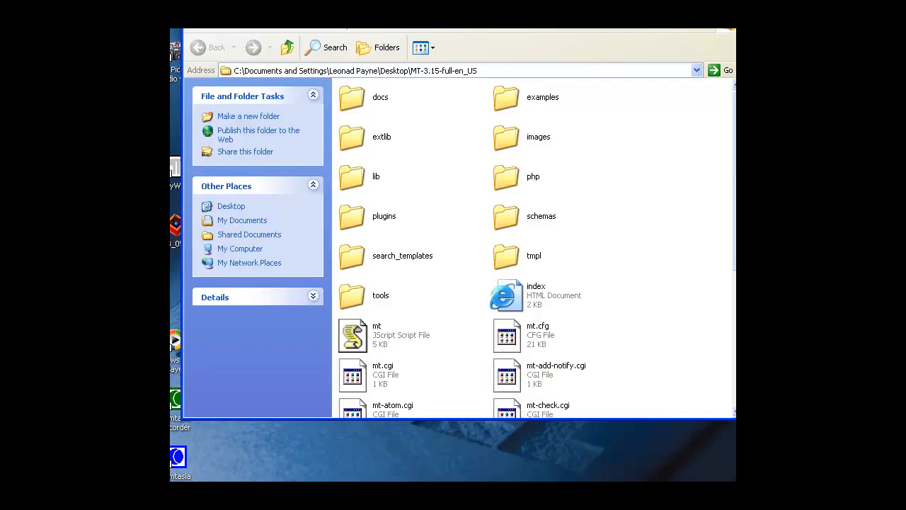
{"action": "left_click_drag", "start_coordinate": [731, 256], "coordinate": [727, 279]}
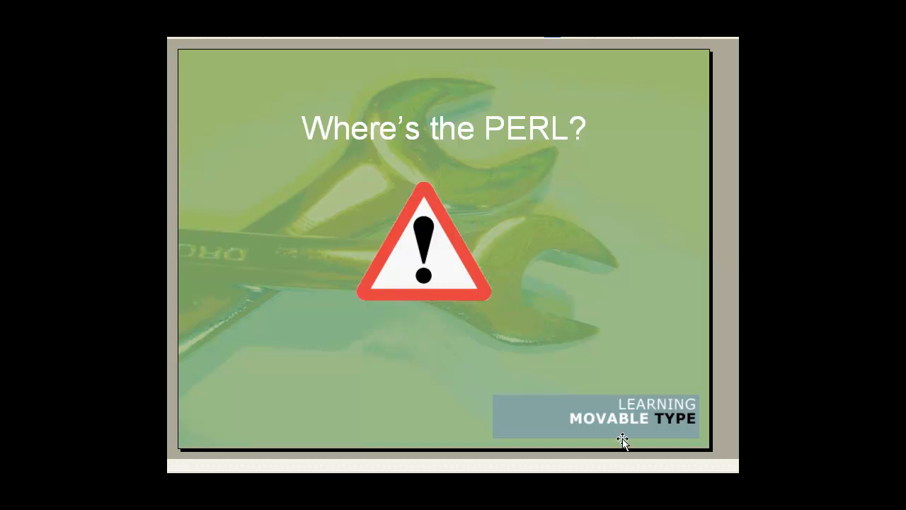
Advance the presentation to the slide about avoiding Microsoft Word
{"action": "scroll", "coordinate": [632, 433], "scroll_direction": "down", "scroll_amount": 1}
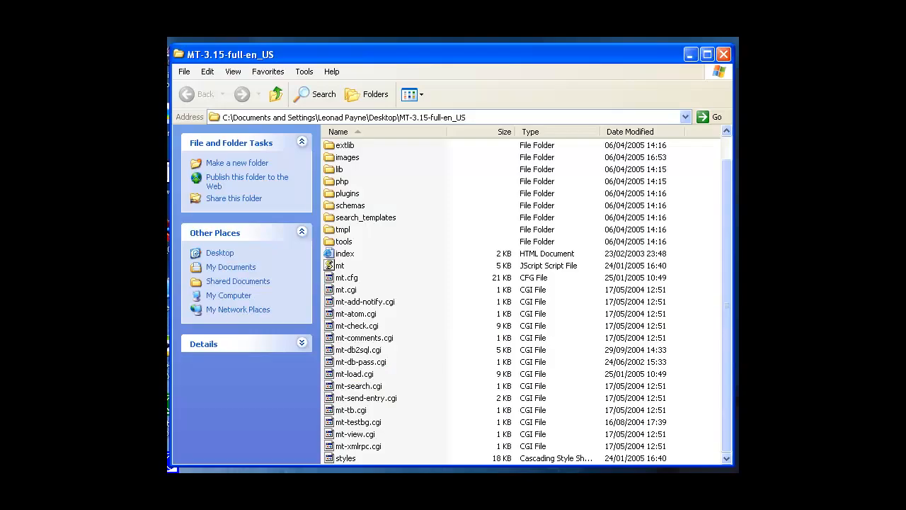
{"action": "left_click", "coordinate": [692, 56]}
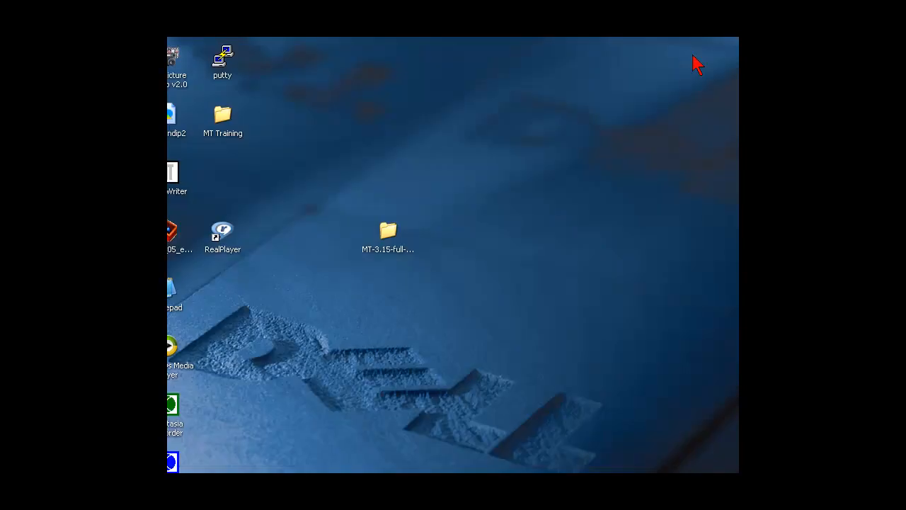
{"action": "double_click", "coordinate": [227, 65]}
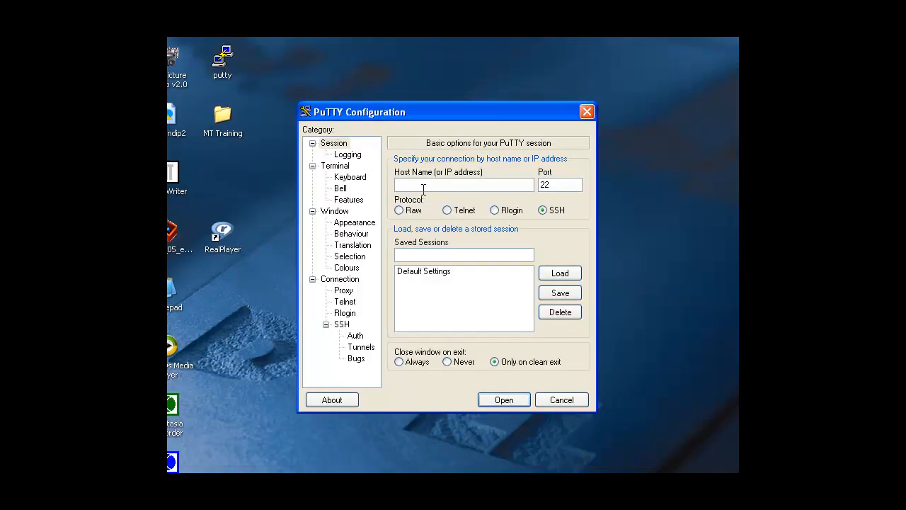
{"action": "type", "text": "www.hostshq.com"}
{"action": "key", "text": "Return"}
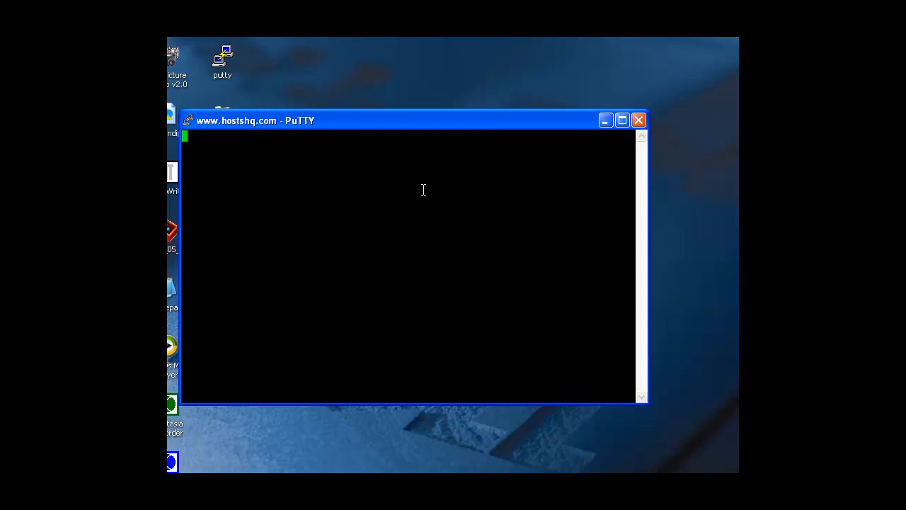
Log in to the server with the account's login name and password
{"action": "type", "text": "admin"}
{"action": "key", "text": "Return"}
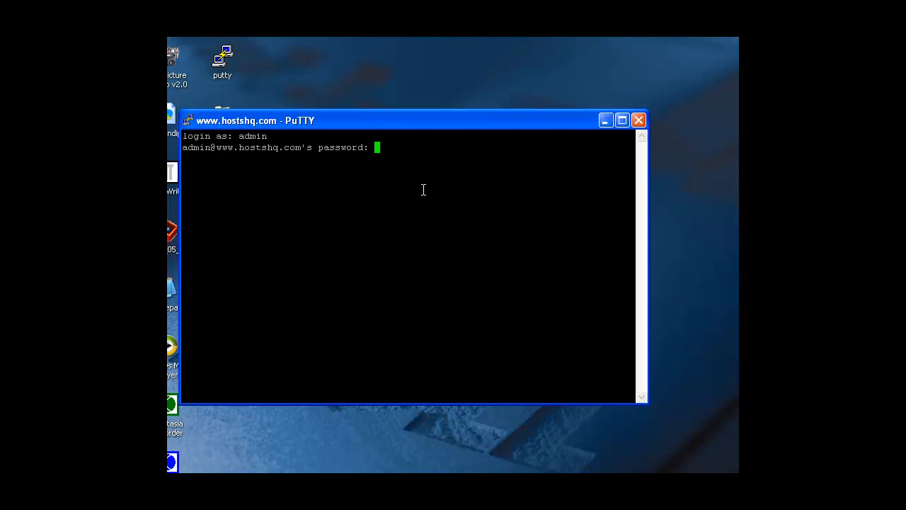
{"action": "key", "text": "Return"}
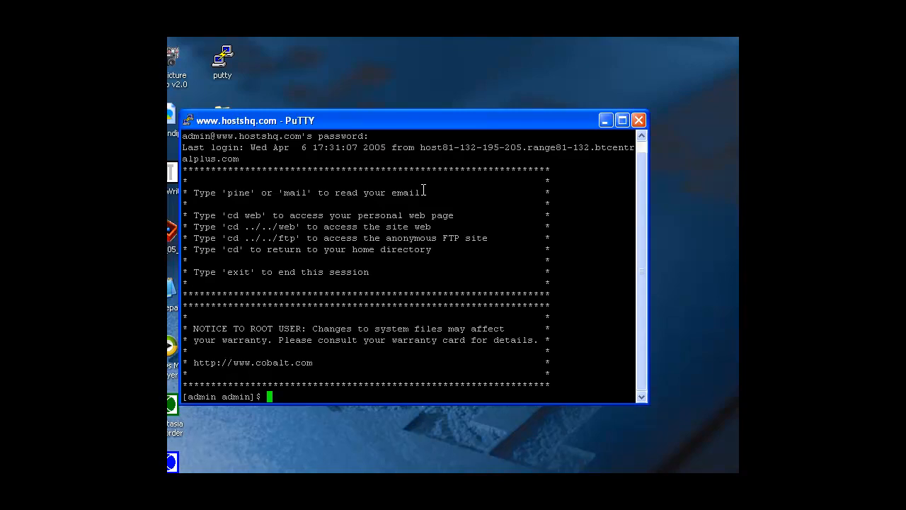
Run whereis for perl and sendmail, finding perl at /usr/bin/perl
{"action": "type", "text": "whereis perl"}
{"action": "key", "text": "Return"}
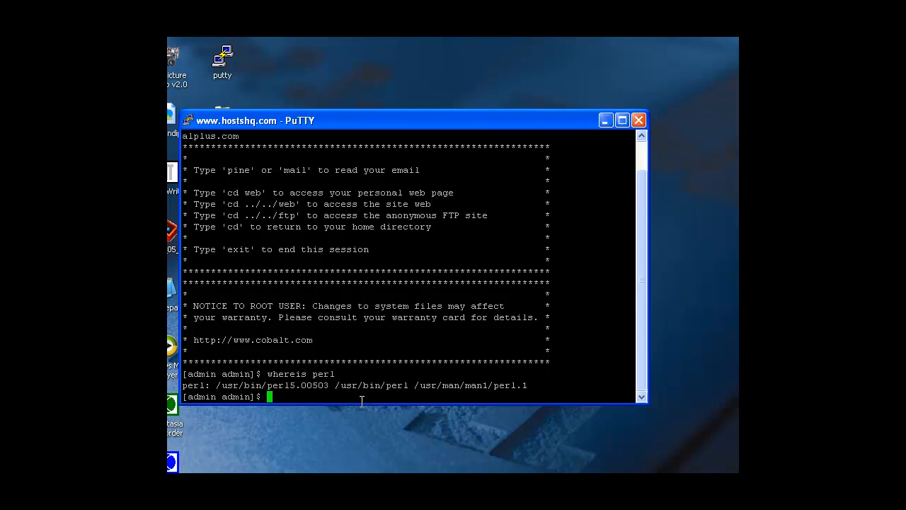
{"action": "type", "text": "whereis sendmail"}
{"action": "key", "text": "Return"}
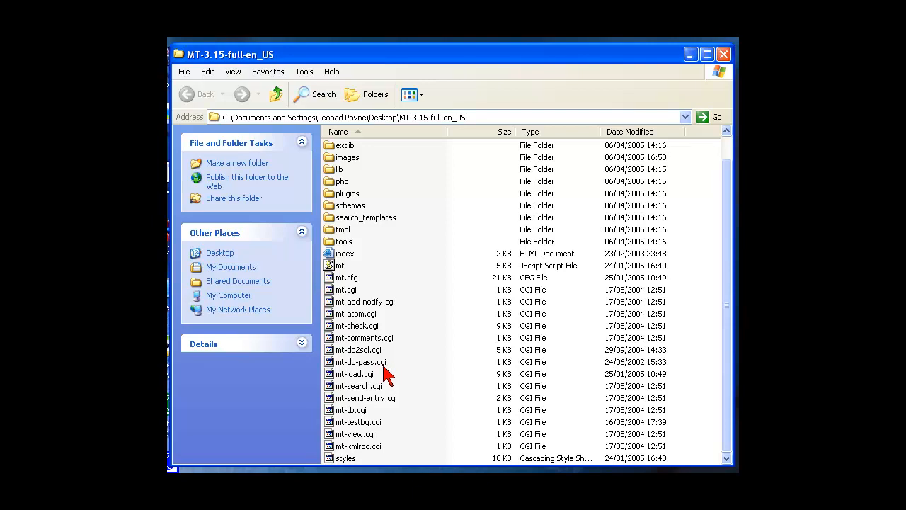
Open mt-comments.cgi in CopyWriter to check its #!/usr/bin/perl -w first line
{"action": "left_click_drag", "start_coordinate": [325, 58], "coordinate": [433, 59]}
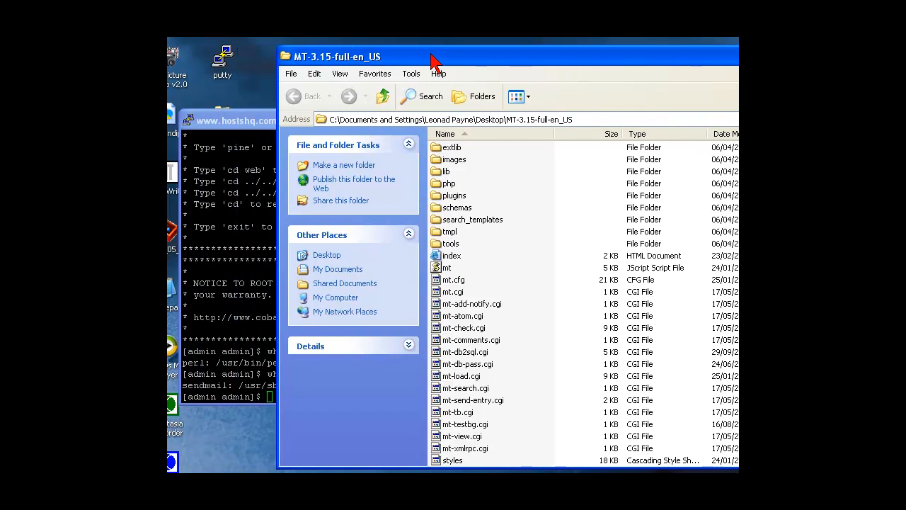
{"action": "left_click", "coordinate": [234, 137]}
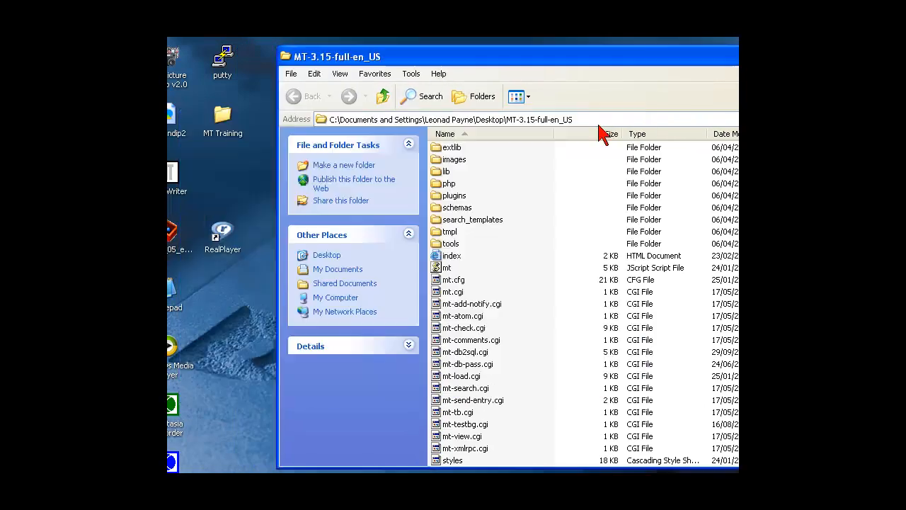
{"action": "left_click", "coordinate": [606, 121]}
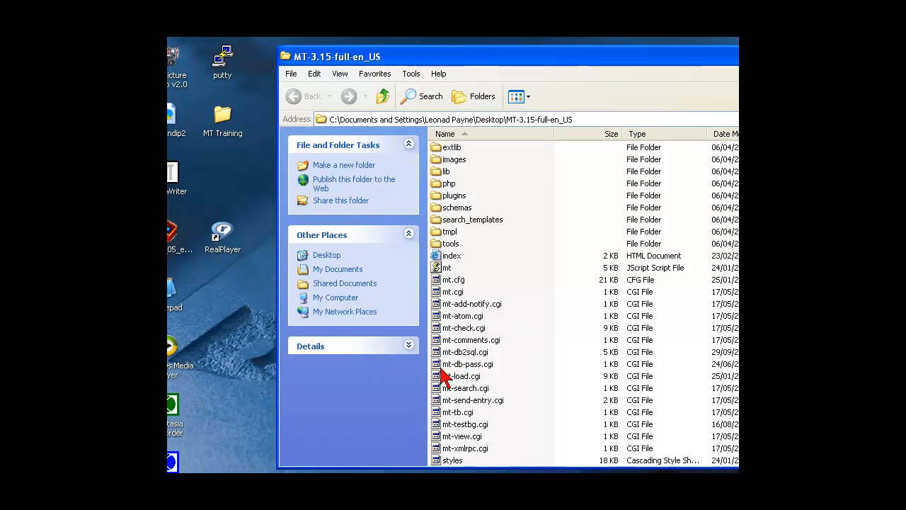
{"action": "left_click", "coordinate": [434, 339]}
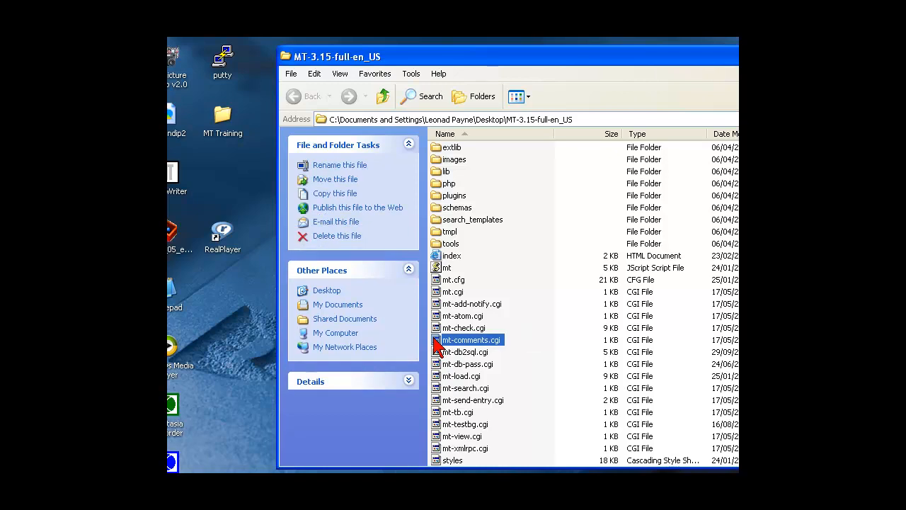
{"action": "left_click_drag", "start_coordinate": [436, 345], "coordinate": [171, 182]}
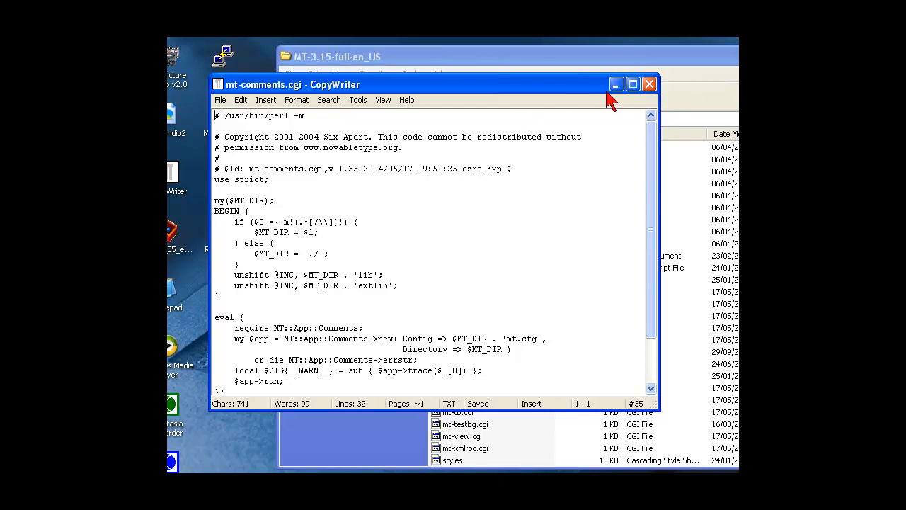
Close mt-comments.cgi unchanged and nudge the Explorer window slightly up and left
{"action": "left_click", "coordinate": [649, 86]}
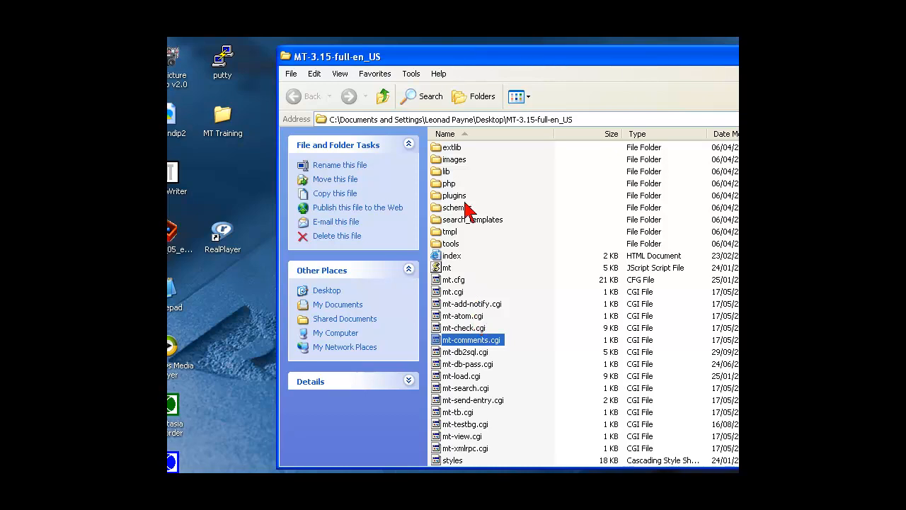
{"action": "left_click_drag", "start_coordinate": [405, 59], "coordinate": [293, 44]}
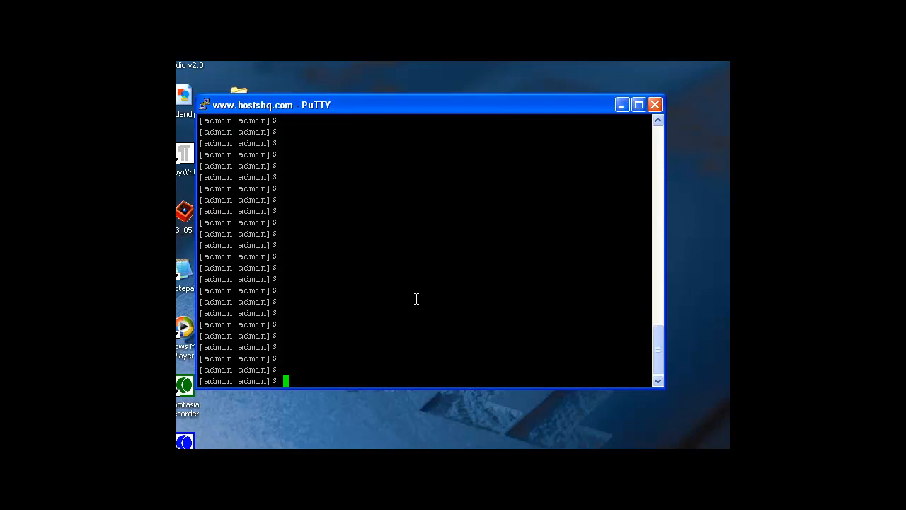
Enter the mysql --user=root --password= login command with the root password
{"action": "type", "text": "mysql --user=root --password="}
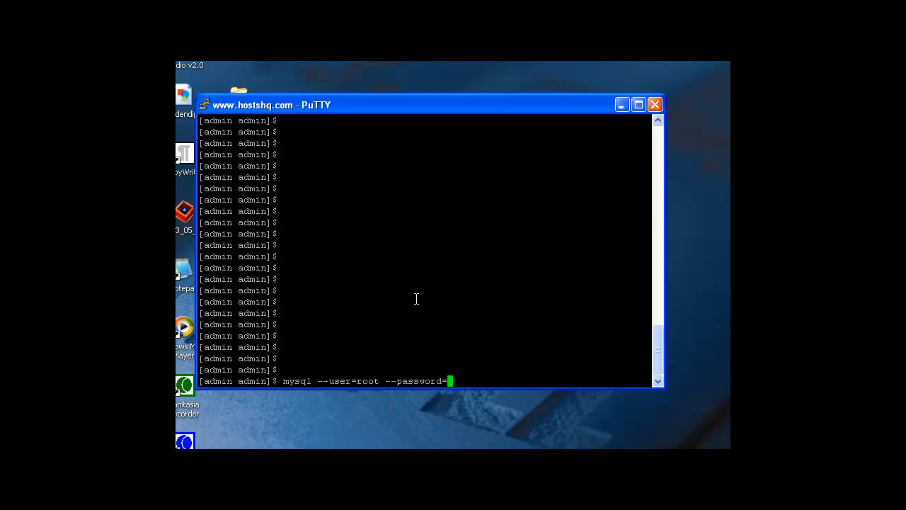
Log into the MySQL monitor and run create database movable777;
{"action": "key", "text": "Return"}
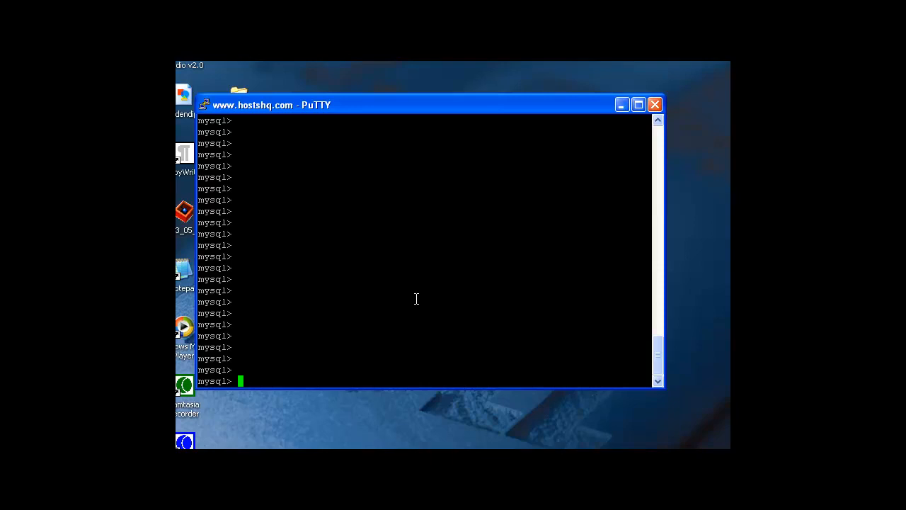
{"action": "type", "text": "create database movable"}
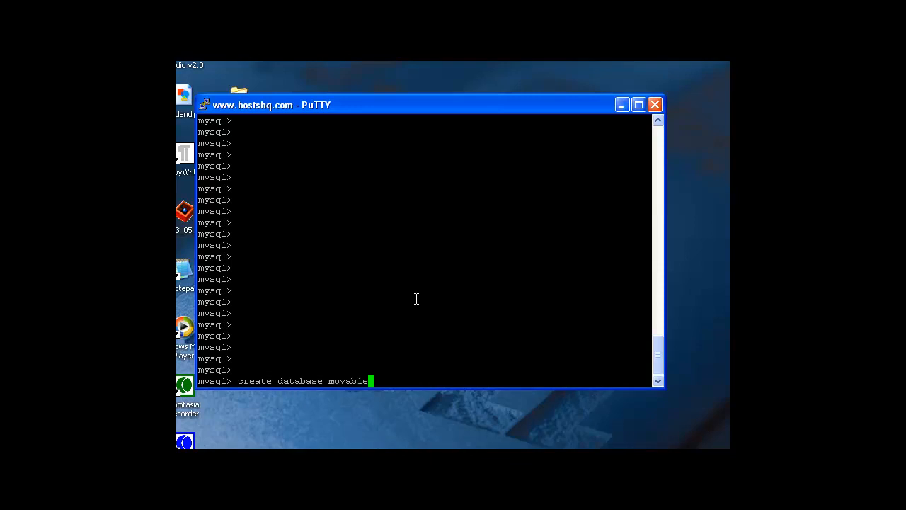
{"action": "type", "text": "777;"}
{"action": "key", "text": "Return"}
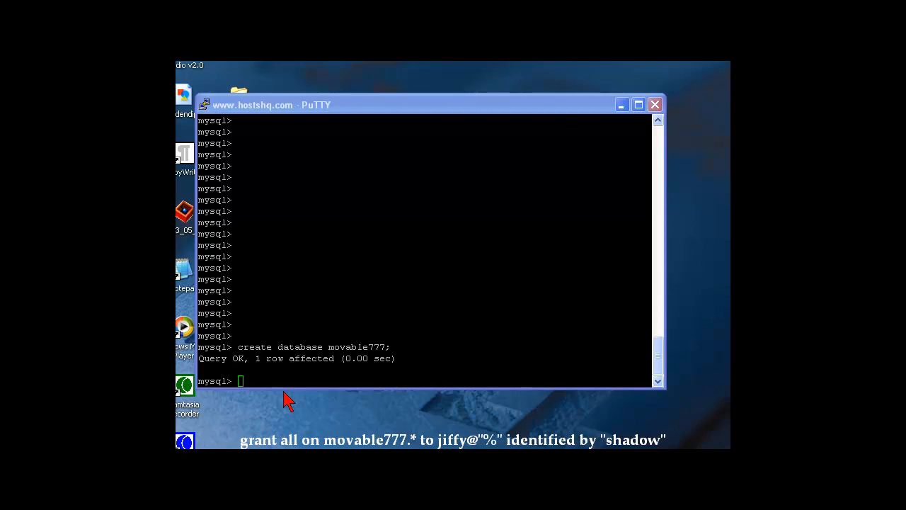
Grant all on movable777.* to the MT user from any host with its password, then exit MySQL
{"action": "left_click", "coordinate": [270, 370]}
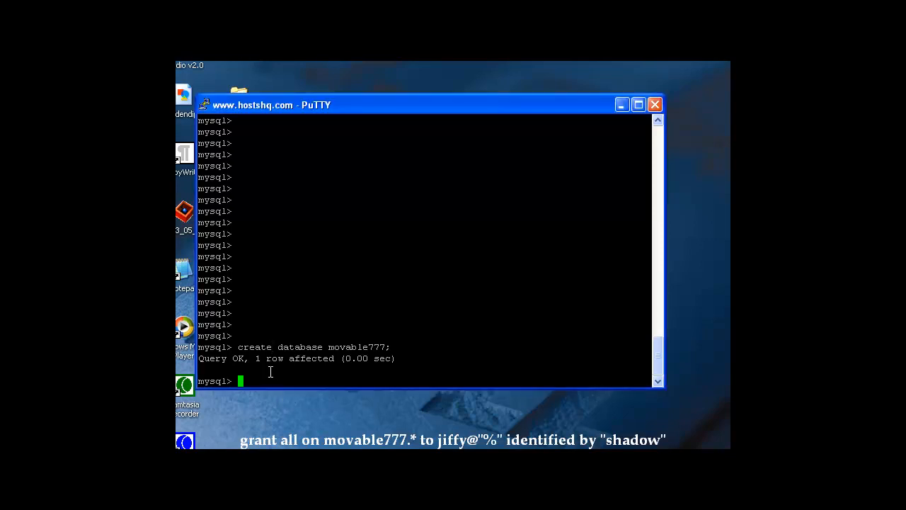
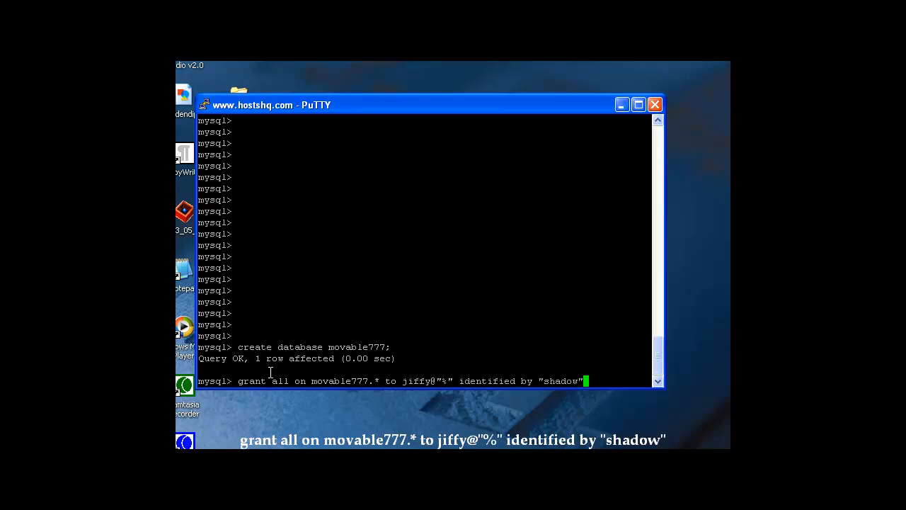
{"action": "key", "text": "Return"}
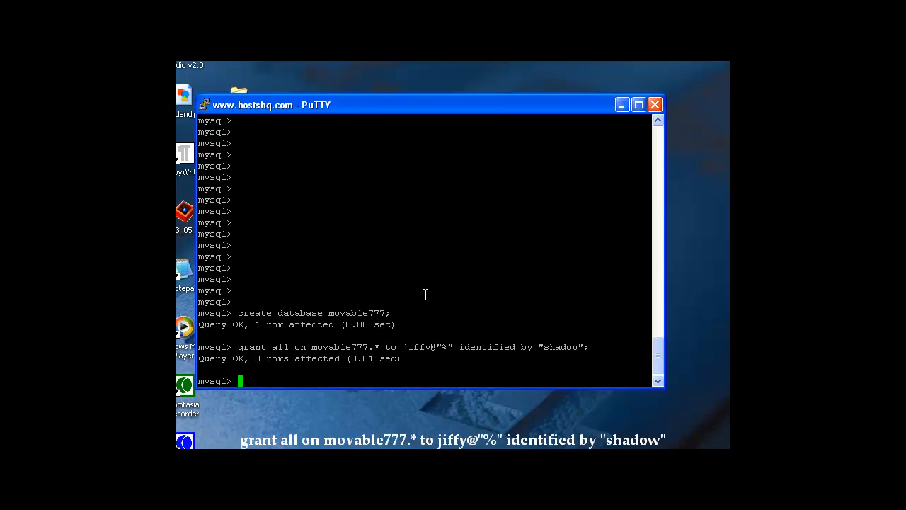
{"action": "key", "text": "Return"}
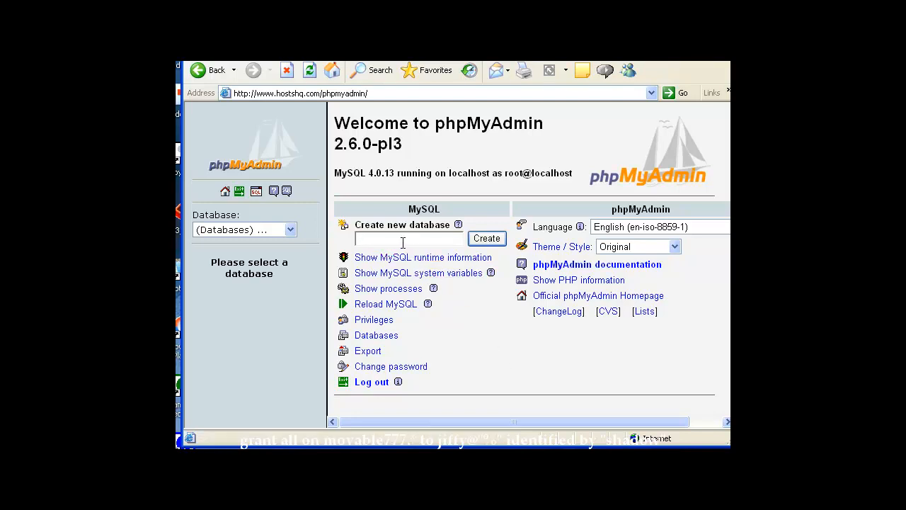
Create the movable777 database in phpMyAdmin, then go to the Privileges user overview
{"action": "left_click", "coordinate": [365, 241]}
{"action": "type", "text": "movable777"}
{"action": "left_click", "coordinate": [476, 244]}
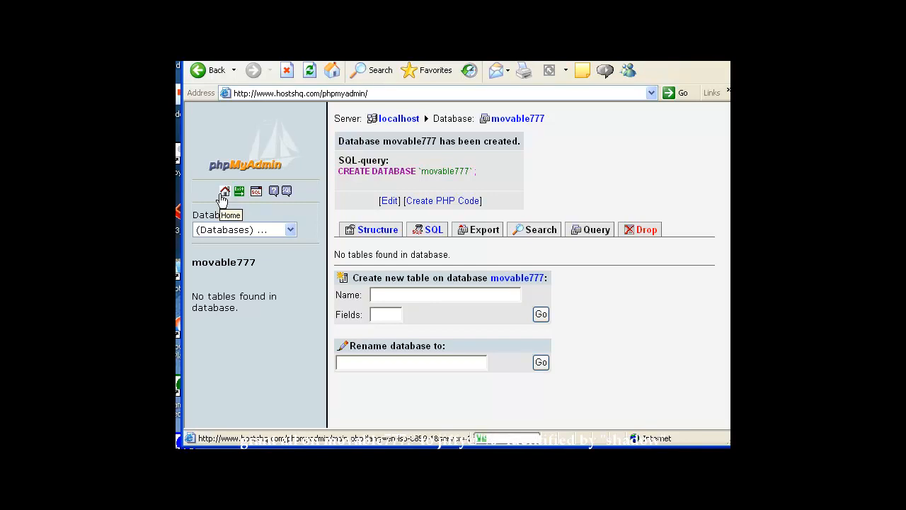
{"action": "left_click", "coordinate": [222, 193]}
{"action": "left_click", "coordinate": [380, 324]}
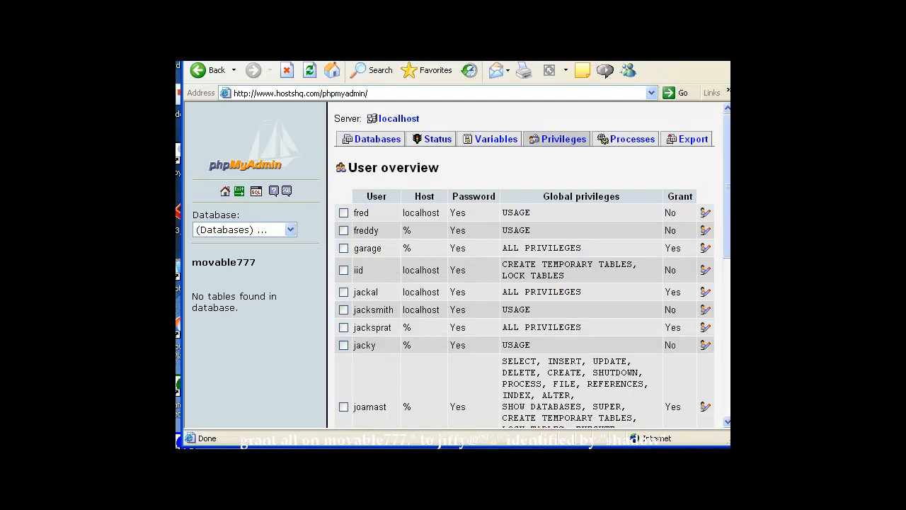
Add the Movable Type database user for Any host, with its password entered and retyped
{"action": "scroll", "coordinate": [407, 290], "scroll_direction": "down", "scroll_amount": 10}
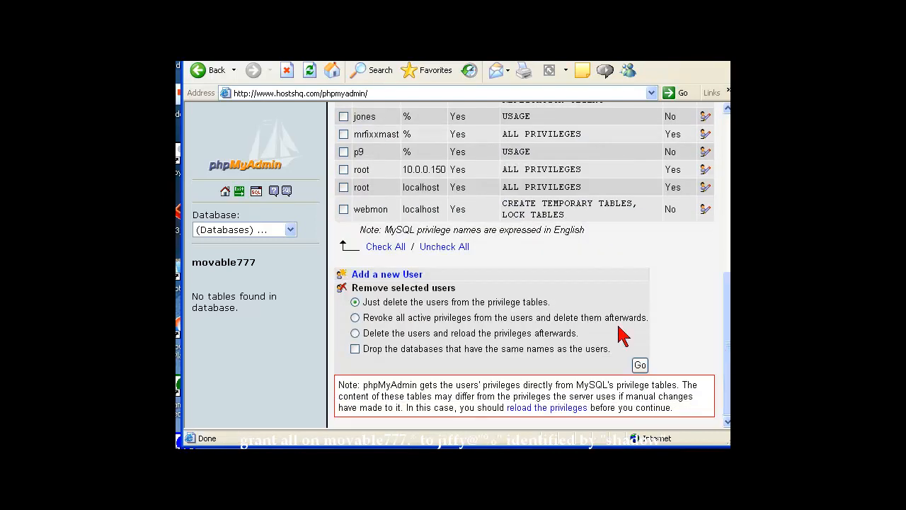
{"action": "left_click", "coordinate": [406, 282]}
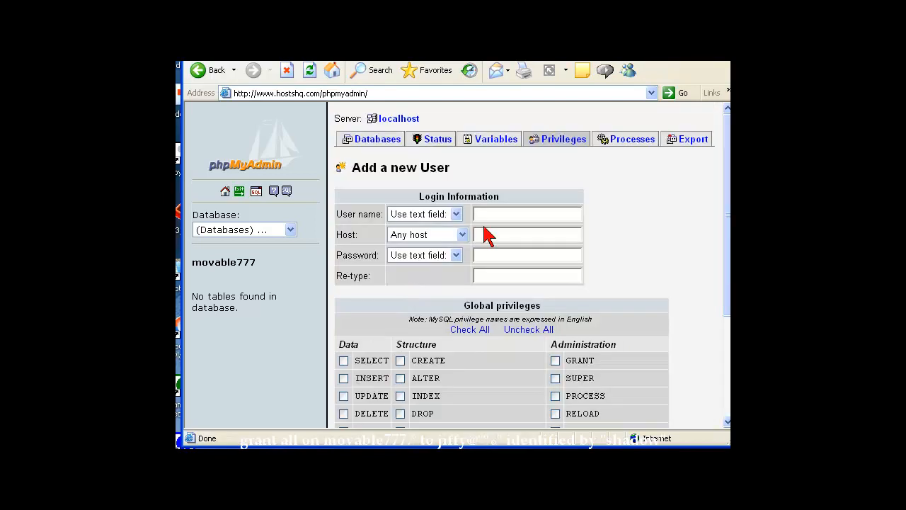
{"action": "left_click", "coordinate": [486, 214]}
{"action": "type", "text": "jiffy"}
{"action": "key", "text": "Tab"}
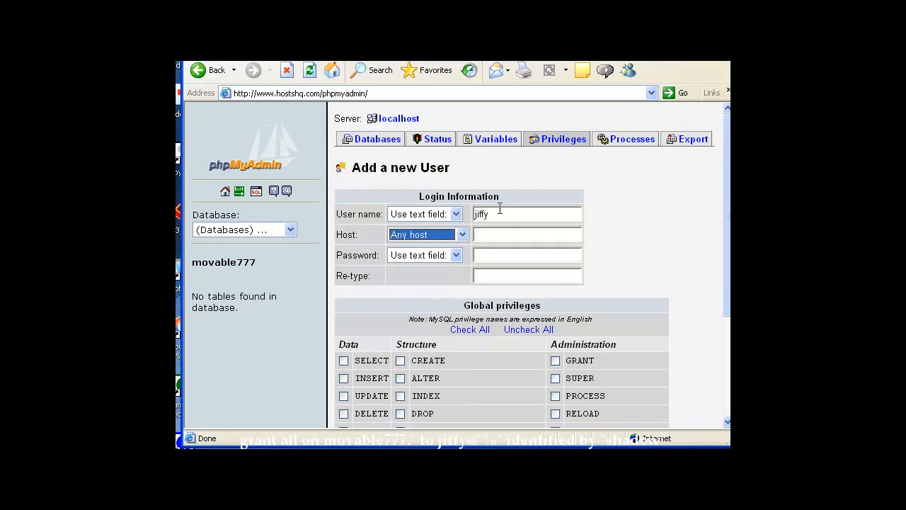
{"action": "key", "text": "Tab"}
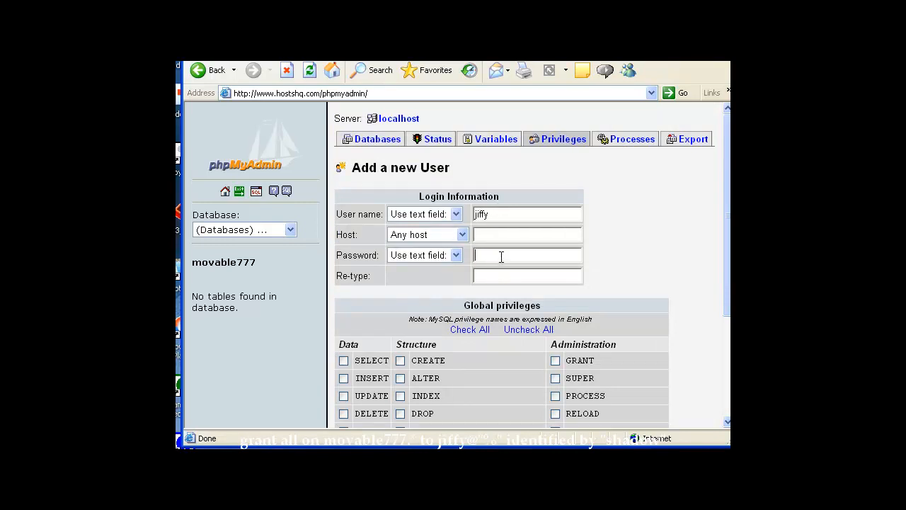
{"action": "key", "text": "Tab"}
{"action": "left_click_drag", "start_coordinate": [727, 229], "coordinate": [728, 372]}
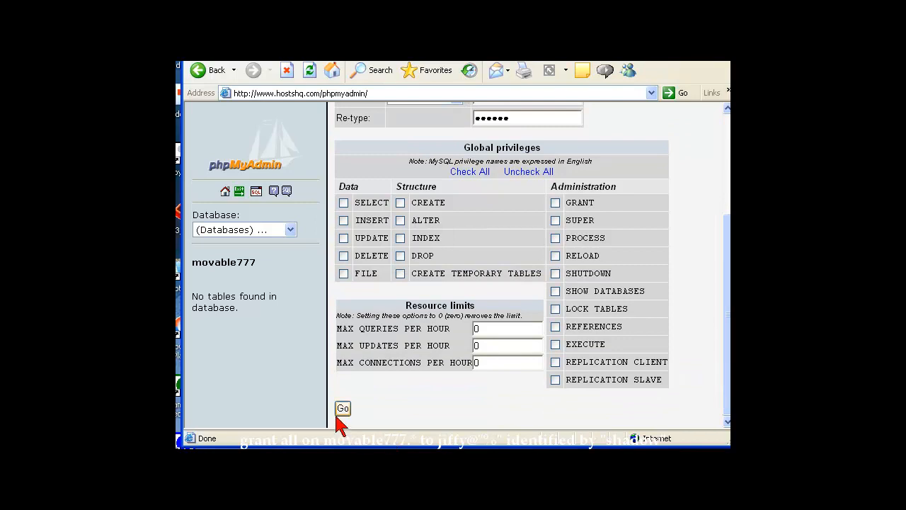
{"action": "left_click", "coordinate": [339, 412]}
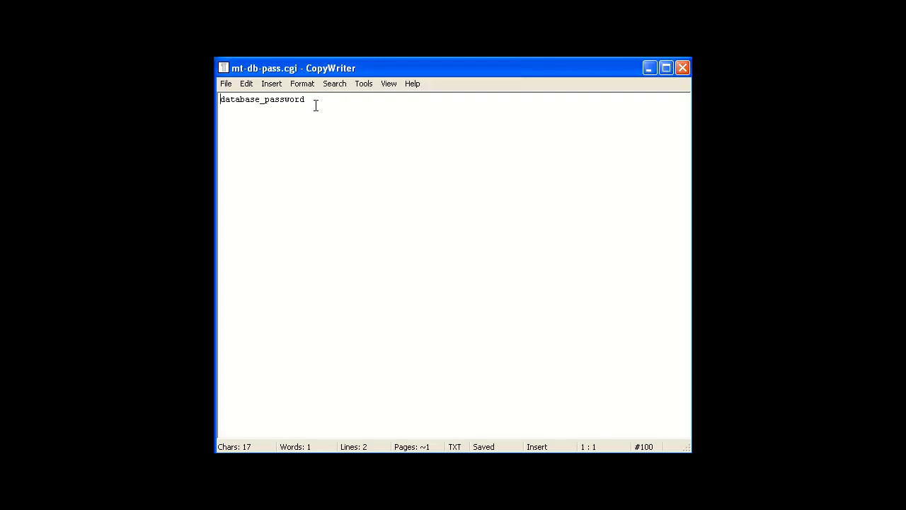
Replace the database_password placeholder in mt-db-pass.cgi with the database password and save
{"action": "left_click_drag", "start_coordinate": [305, 99], "coordinate": [220, 99]}
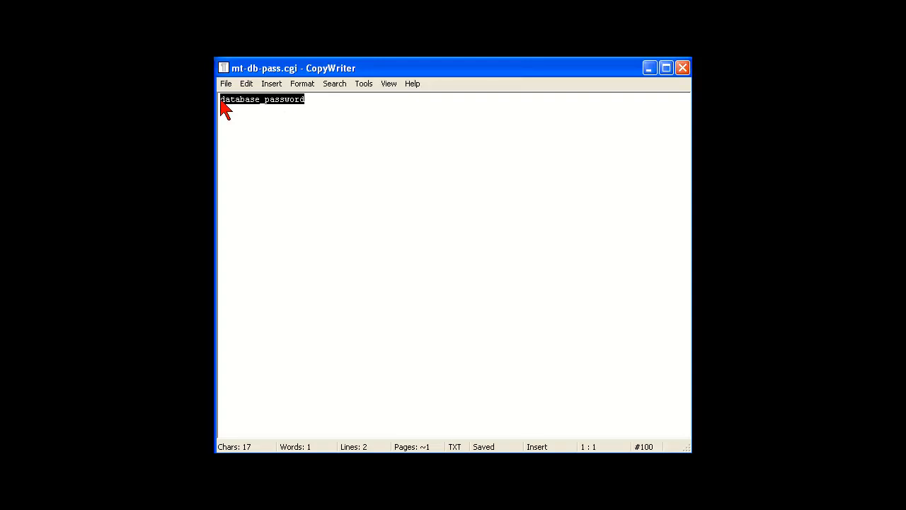
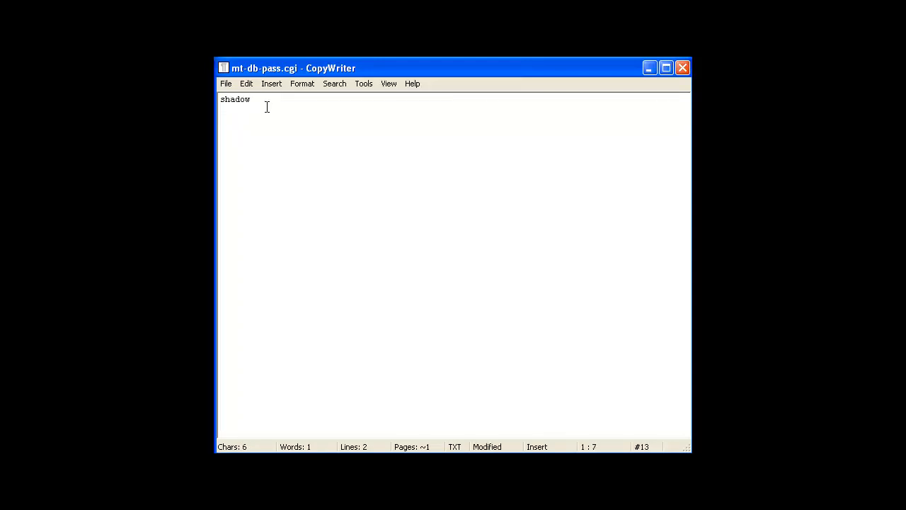
{"action": "key", "text": "Return"}
{"action": "left_click", "coordinate": [226, 84]}
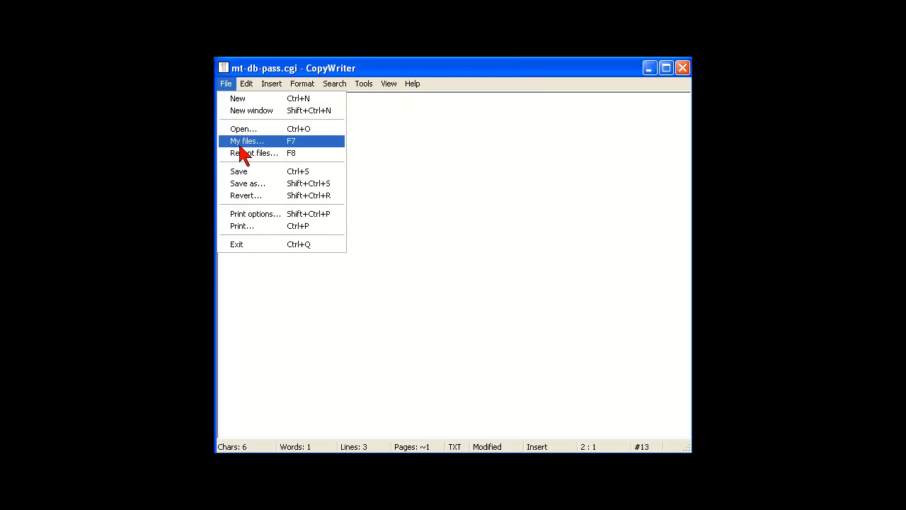
{"action": "left_click", "coordinate": [241, 174]}
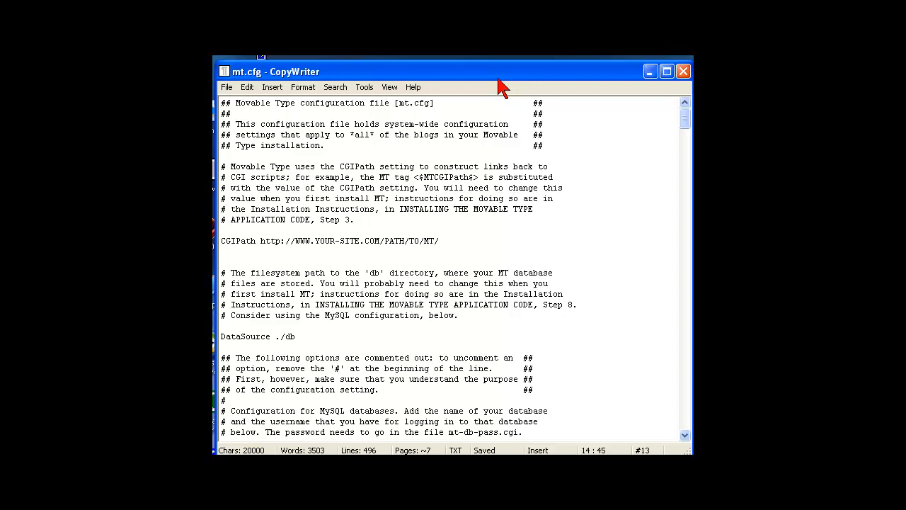
{"action": "left_click", "coordinate": [540, 148]}
{"action": "left_click_drag", "start_coordinate": [440, 241], "coordinate": [216, 242]}
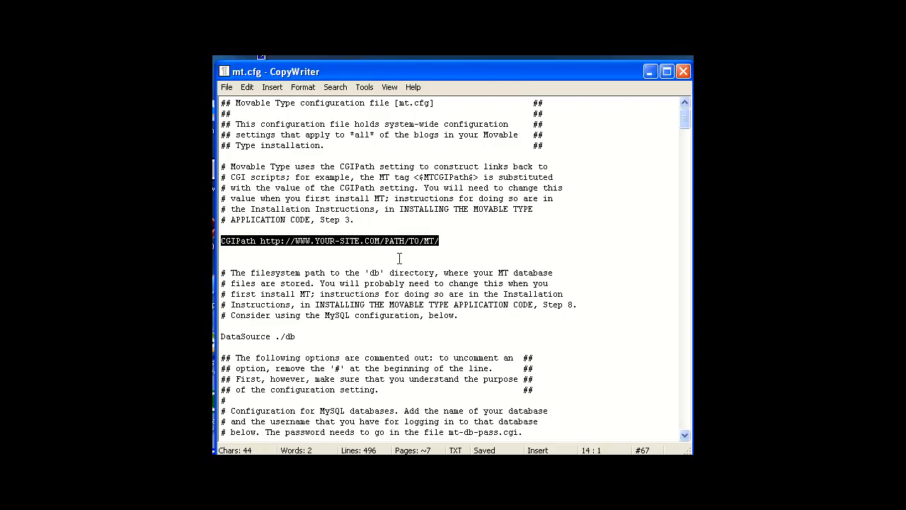
{"action": "left_click", "coordinate": [462, 235]}
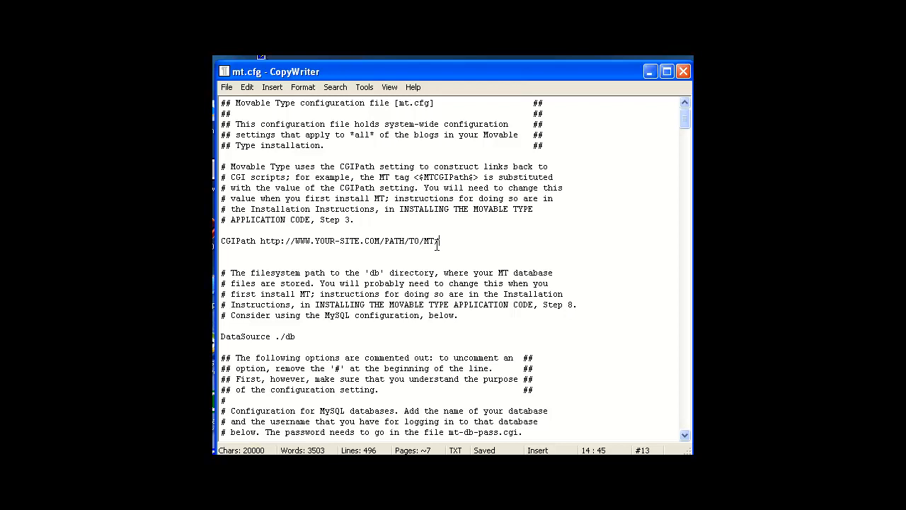
{"action": "left_click_drag", "start_coordinate": [439, 241], "coordinate": [295, 241]}
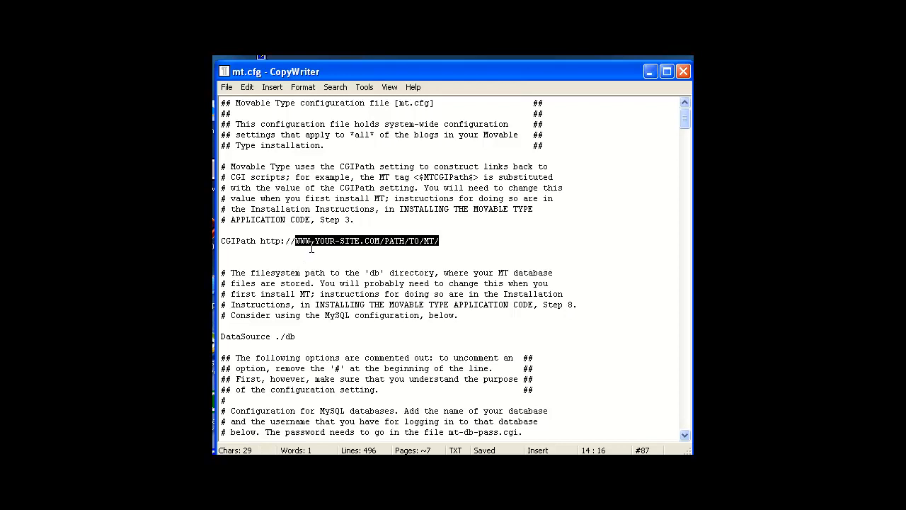
{"action": "key", "text": "Delete"}
{"action": "type", "text": "www."}
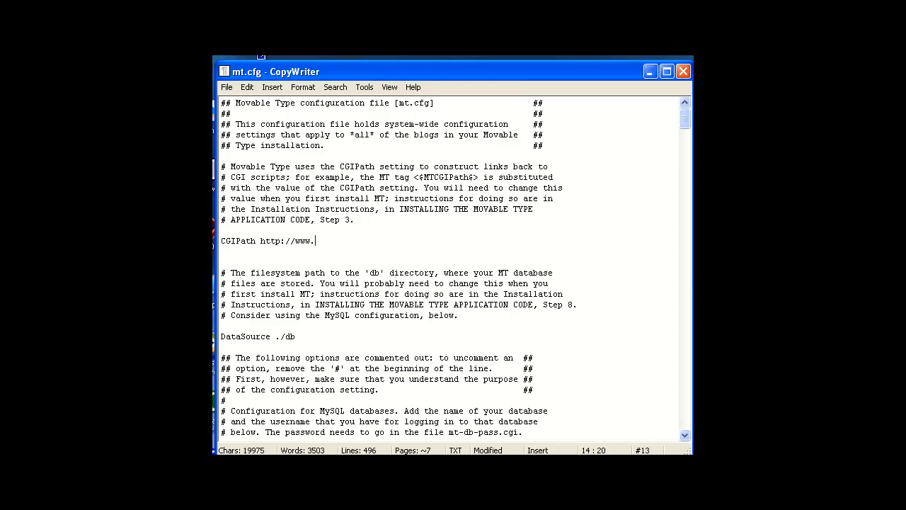
{"action": "type", "text": "momsbusiness.com/cgi-bin"}
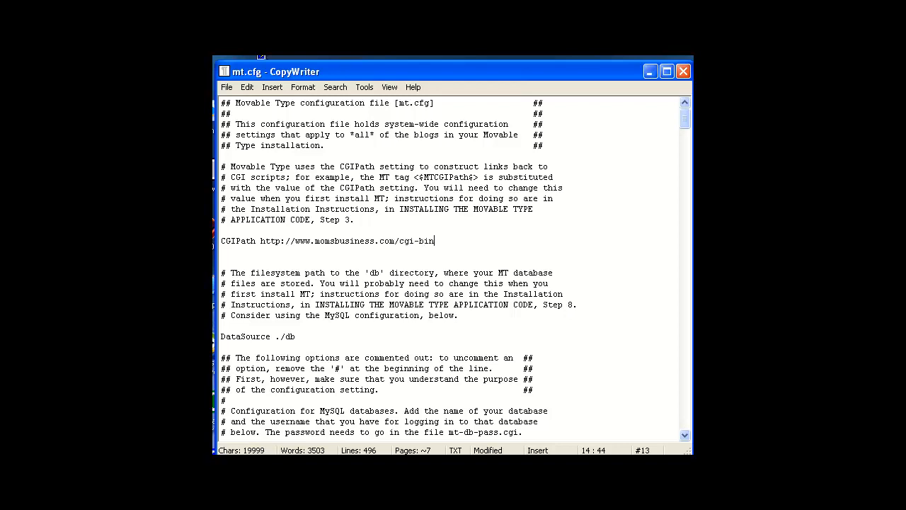
{"action": "type", "text": "/mt/"}
{"action": "left_click", "coordinate": [382, 344]}
Scroll down to the MySQL block and uncomment ObjectDriver, keeping it on its own line
{"action": "left_click", "coordinate": [684, 435]}
{"action": "left_click", "coordinate": [684, 435]}
{"action": "left_click", "coordinate": [684, 435]}
{"action": "left_click", "coordinate": [684, 435]}
{"action": "left_click", "coordinate": [684, 436]}
{"action": "left_click", "coordinate": [684, 436]}
{"action": "left_click", "coordinate": [685, 435]}
{"action": "left_click", "coordinate": [684, 435]}
{"action": "left_click", "coordinate": [684, 435]}
{"action": "left_click", "coordinate": [684, 435]}
{"action": "left_click", "coordinate": [684, 435]}
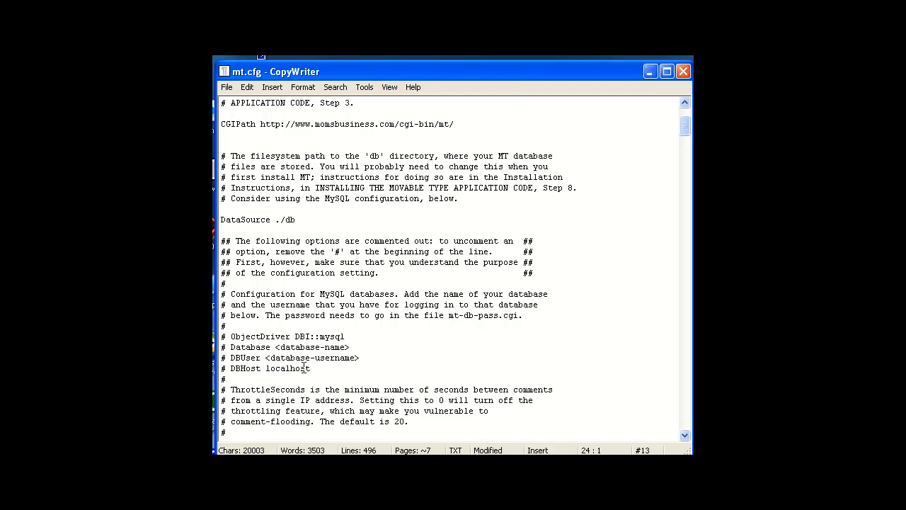
{"action": "left_click_drag", "start_coordinate": [226, 336], "coordinate": [221, 336]}
{"action": "left_click", "coordinate": [239, 334]}
{"action": "left_click", "coordinate": [230, 340]}
{"action": "key", "text": "BackSpace"}
{"action": "key", "text": "BackSpace"}
{"action": "key", "text": "Return"}
Remove the comment marks from the Database, DBUser and DBHost lines
{"action": "left_click", "coordinate": [231, 348]}
{"action": "key", "text": "BackSpace"}
{"action": "key", "text": "BackSpace"}
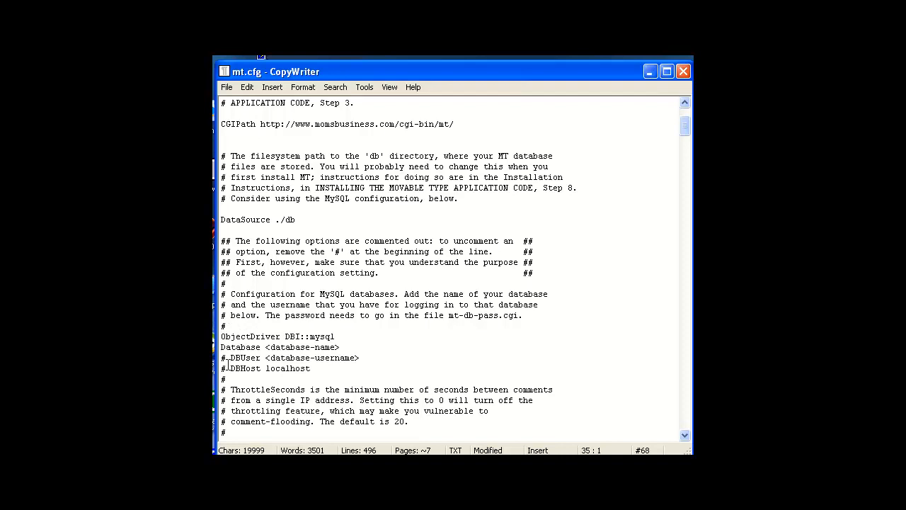
{"action": "key", "text": "BackSpace"}
{"action": "key", "text": "BackSpace"}
{"action": "left_click", "coordinate": [231, 368]}
{"action": "key", "text": "BackSpace"}
{"action": "key", "text": "BackSpace"}
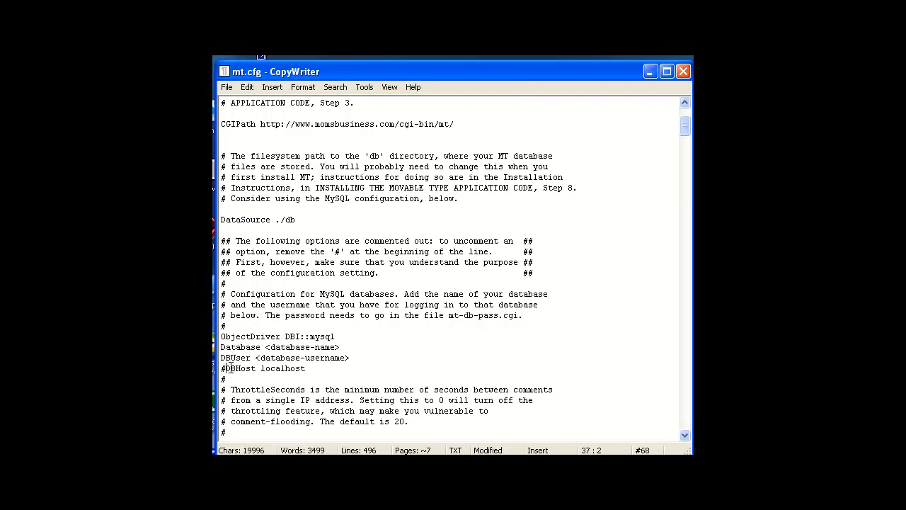
{"action": "left_click", "coordinate": [382, 350]}
Replace <database-name> with movable777 and <database-username> with the database username
{"action": "left_click_drag", "start_coordinate": [268, 347], "coordinate": [346, 341]}
{"action": "type", "text": "movable"}
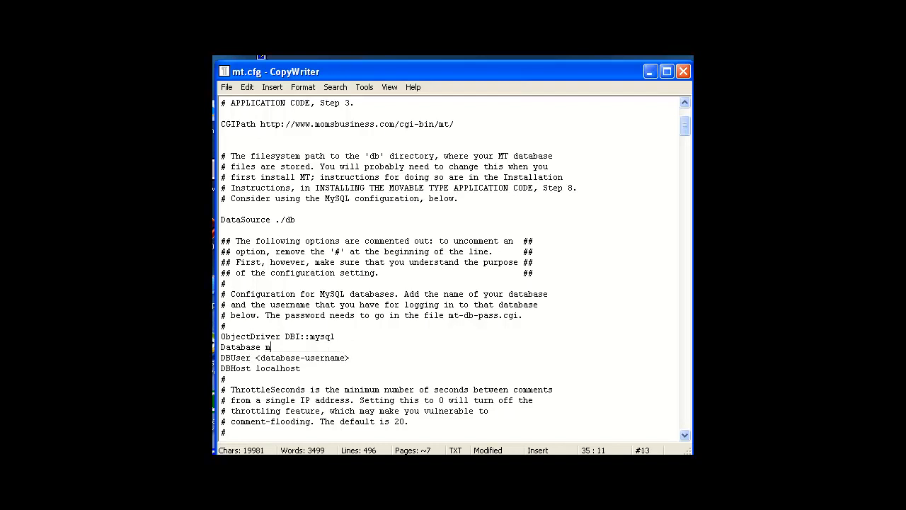
{"action": "type", "text": "777"}
{"action": "left_click_drag", "start_coordinate": [350, 357], "coordinate": [255, 359]}
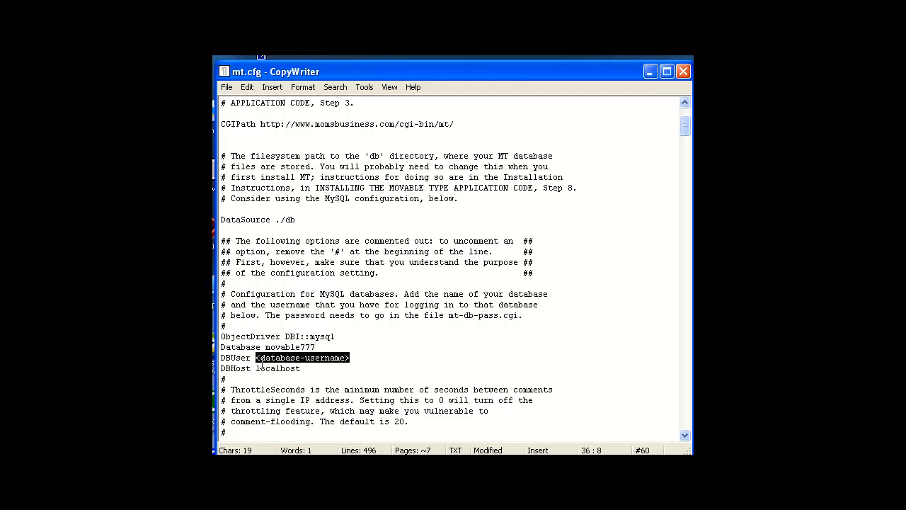
{"action": "type", "text": "jiffy"}
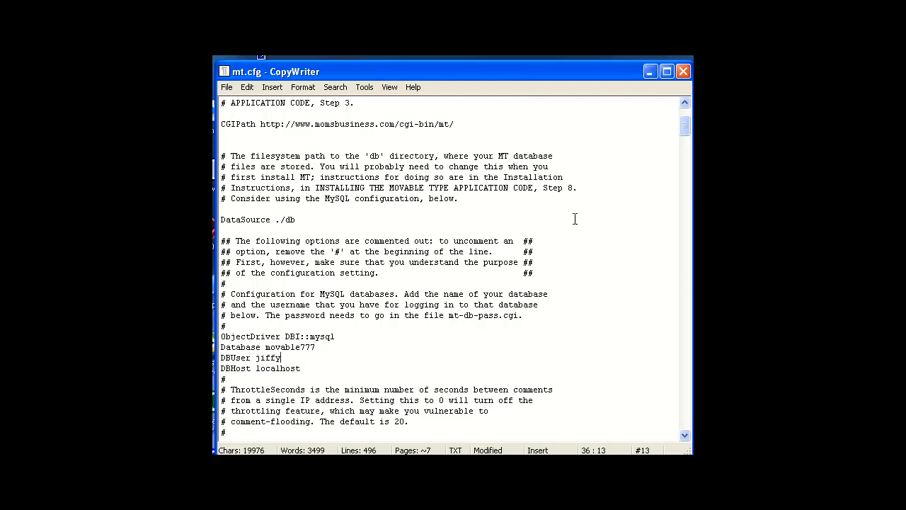
{"action": "left_click", "coordinate": [685, 434]}
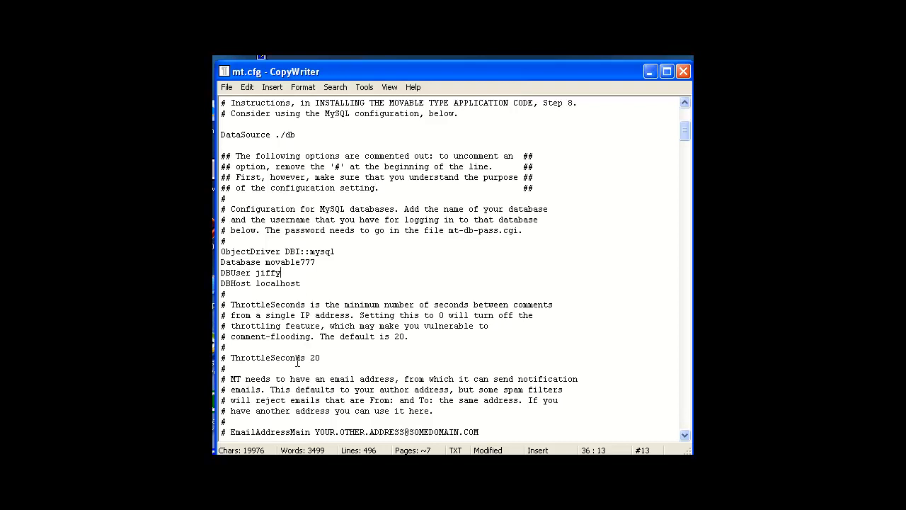
Uncomment EmailAddressMain and replace its placeholder address with the site admin's e-mail
{"action": "left_click", "coordinate": [685, 435]}
{"action": "left_click", "coordinate": [685, 436]}
{"action": "left_click", "coordinate": [685, 436]}
{"action": "left_click", "coordinate": [685, 436]}
{"action": "left_click", "coordinate": [685, 436]}
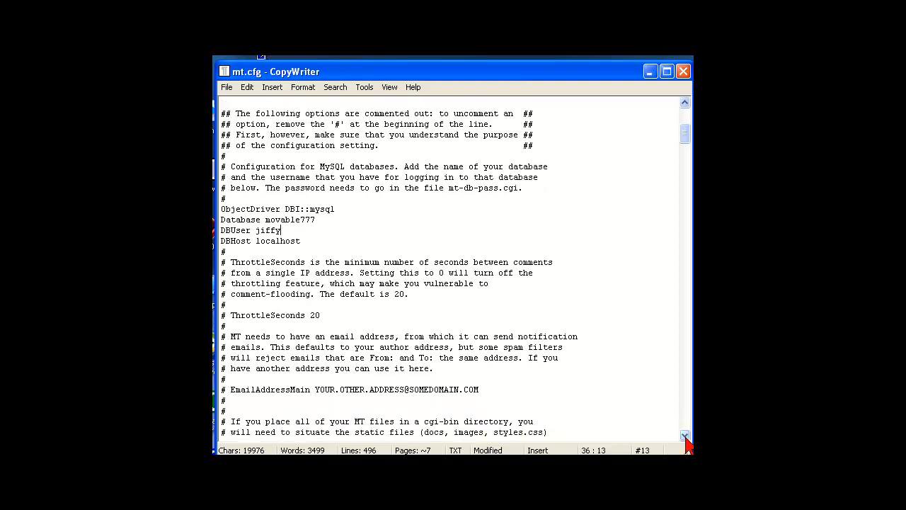
{"action": "left_click", "coordinate": [685, 436]}
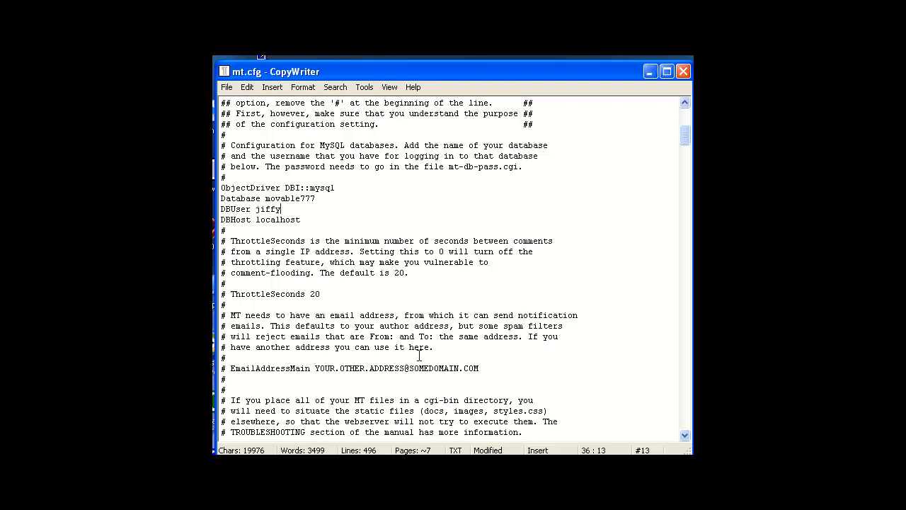
{"action": "left_click", "coordinate": [229, 369]}
{"action": "key", "text": "BackSpace"}
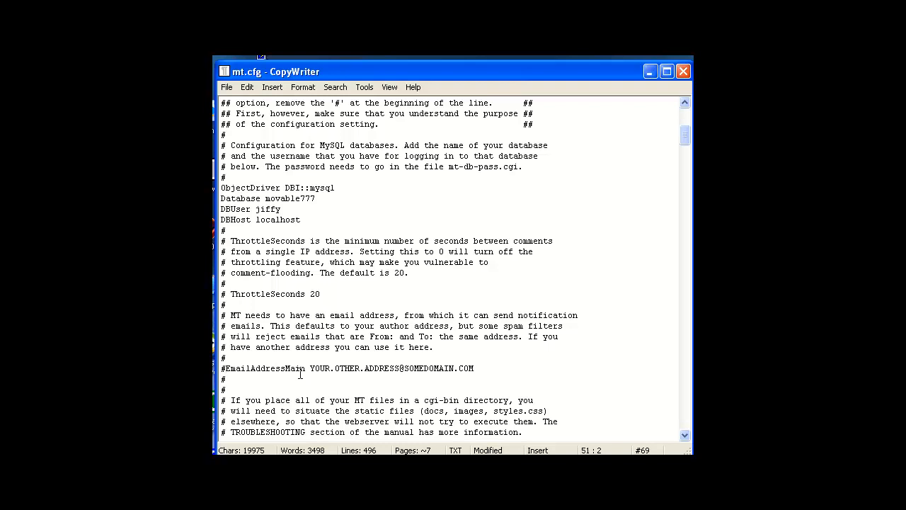
{"action": "key", "text": "BackSpace"}
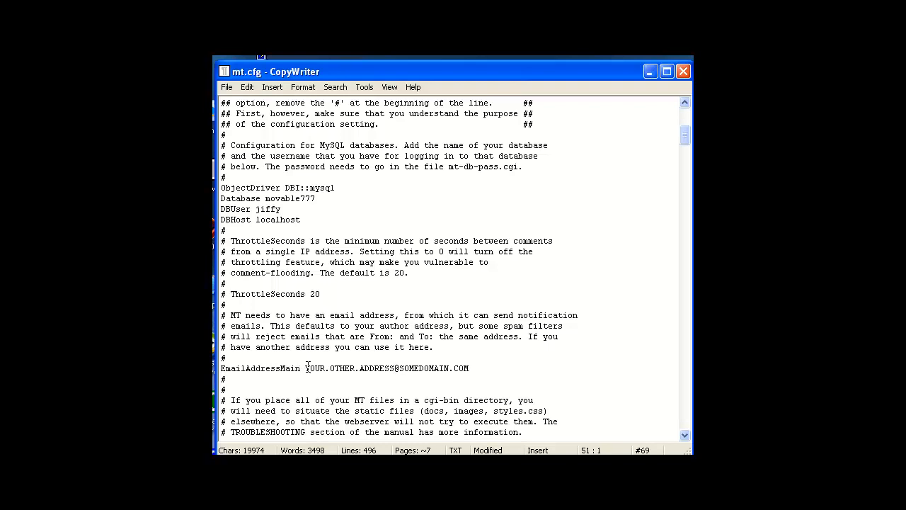
{"action": "left_click_drag", "start_coordinate": [304, 368], "coordinate": [470, 371]}
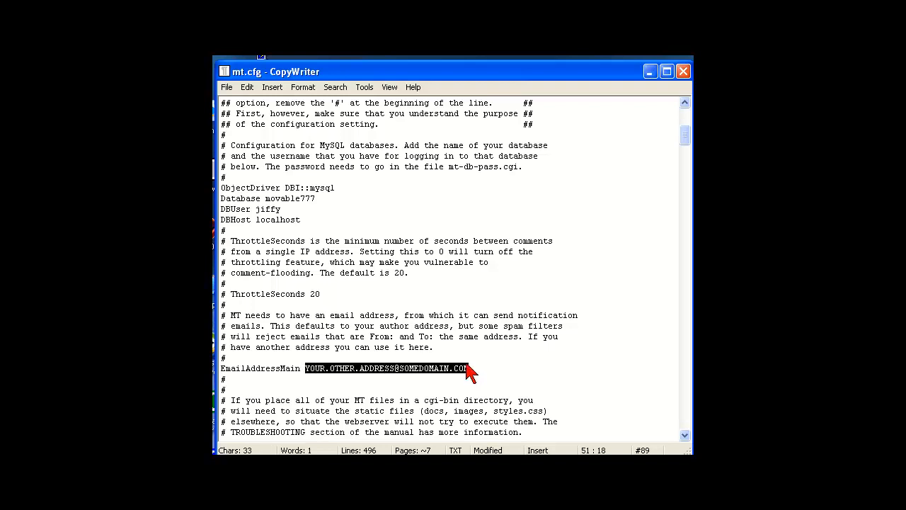
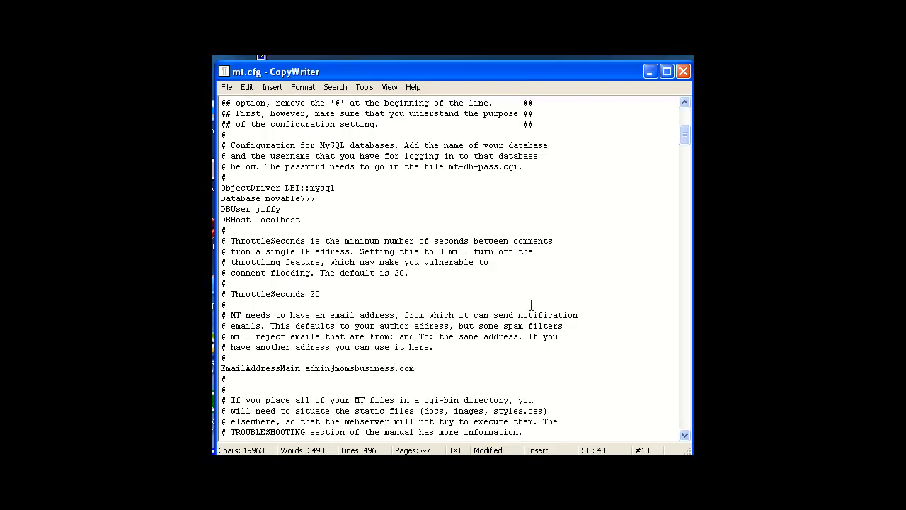
{"action": "left_click", "coordinate": [539, 360]}
{"action": "scroll", "coordinate": [685, 436], "scroll_direction": "down", "scroll_amount": 4}
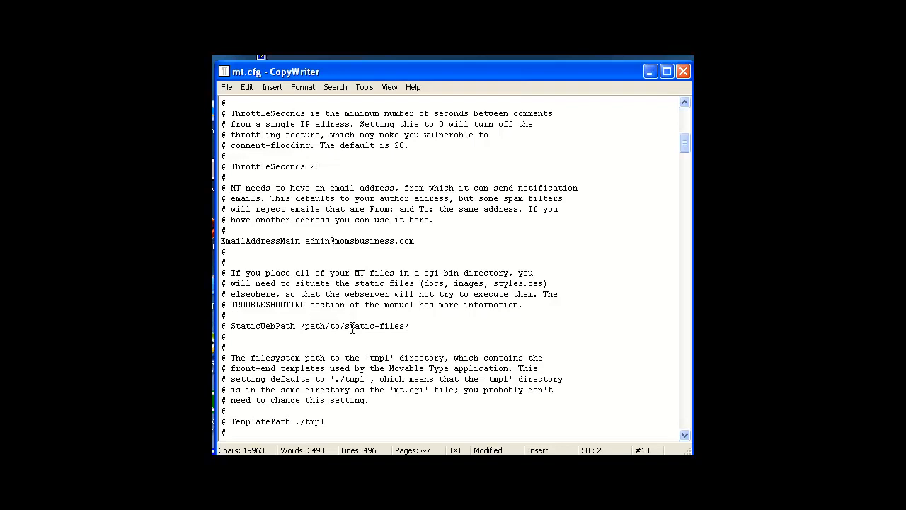
{"action": "left_click_drag", "start_coordinate": [301, 327], "coordinate": [414, 326]}
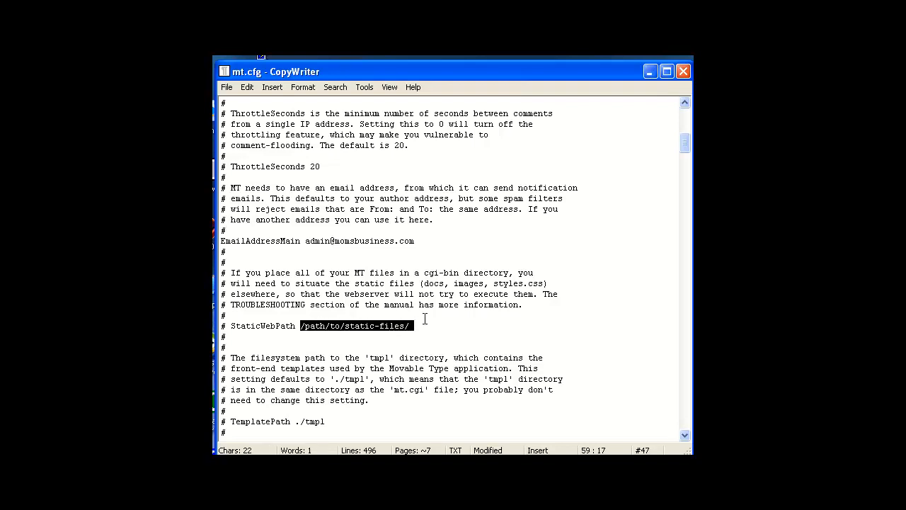
{"action": "type", "text": "http"}
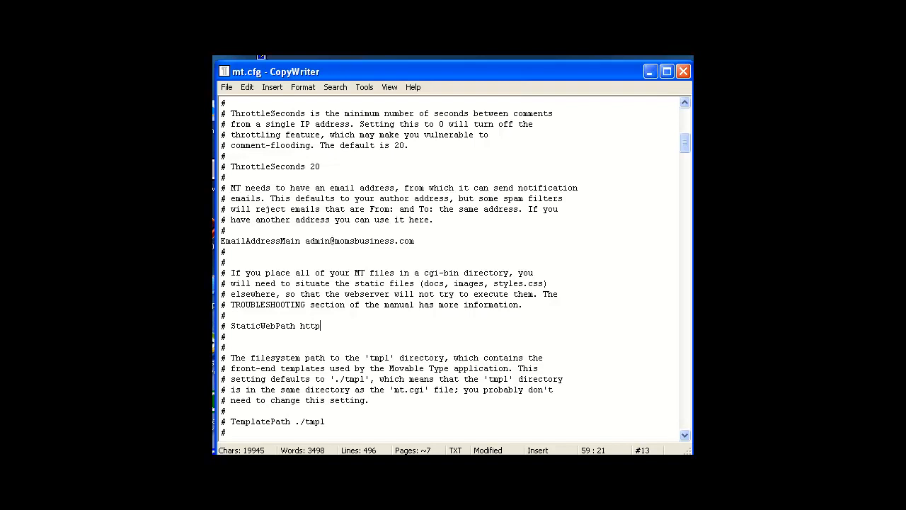
{"action": "type", "text": "://www.momsbusiness.com/static-files"}
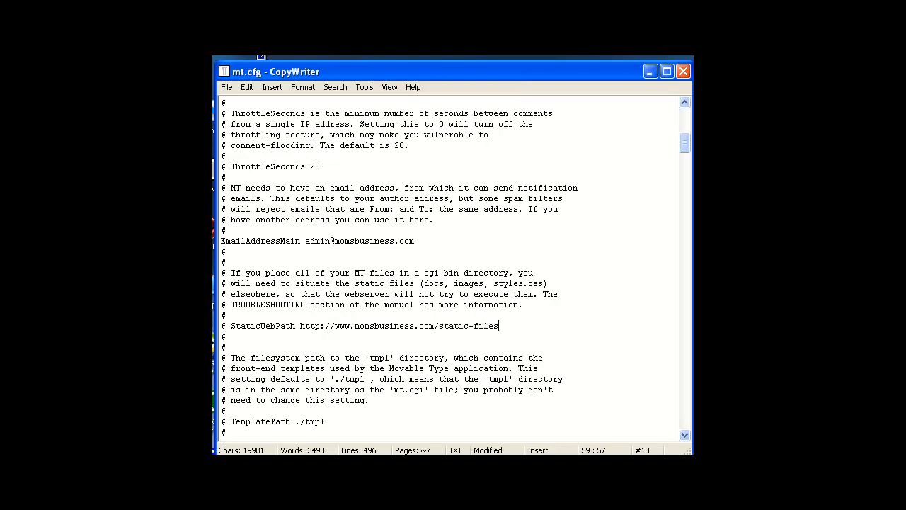
{"action": "type", "text": "/"}
{"action": "left_click", "coordinate": [230, 328]}
{"action": "key", "text": "BackSpace"}
{"action": "key", "text": "BackSpace"}
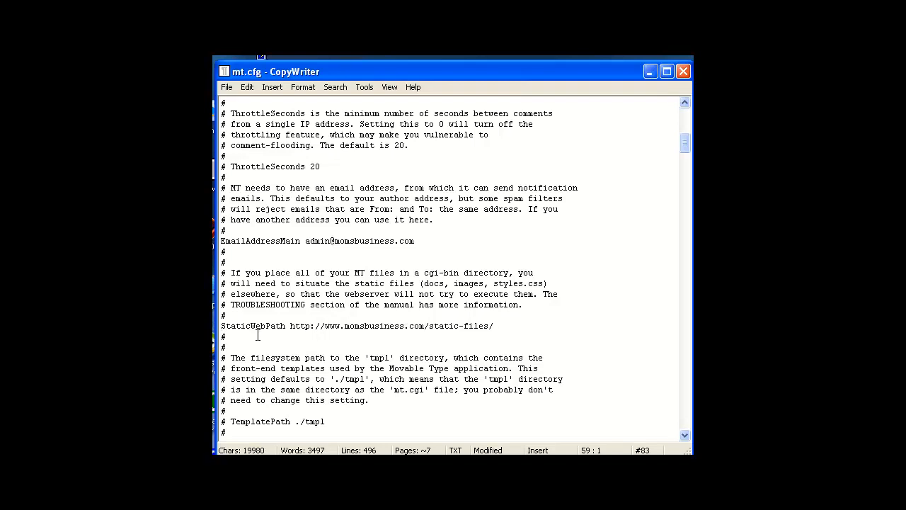
{"action": "left_click", "coordinate": [685, 435]}
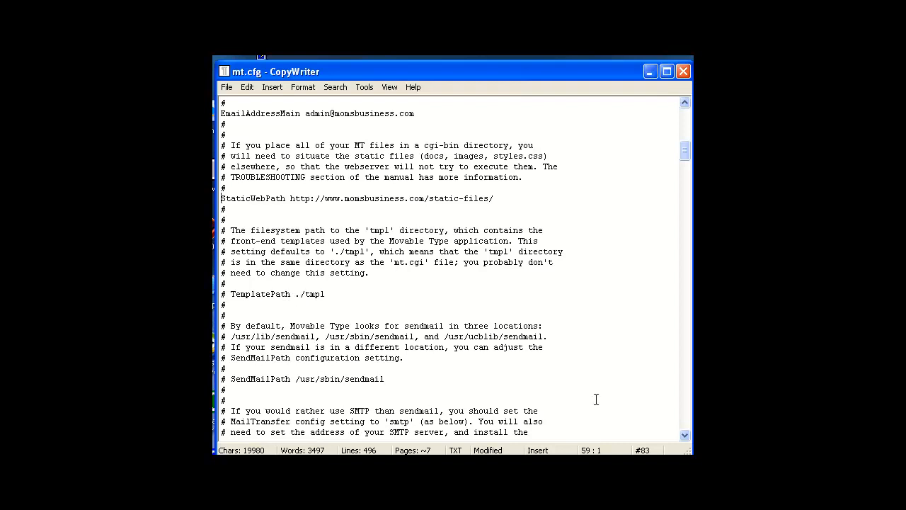
{"action": "left_click", "coordinate": [686, 435]}
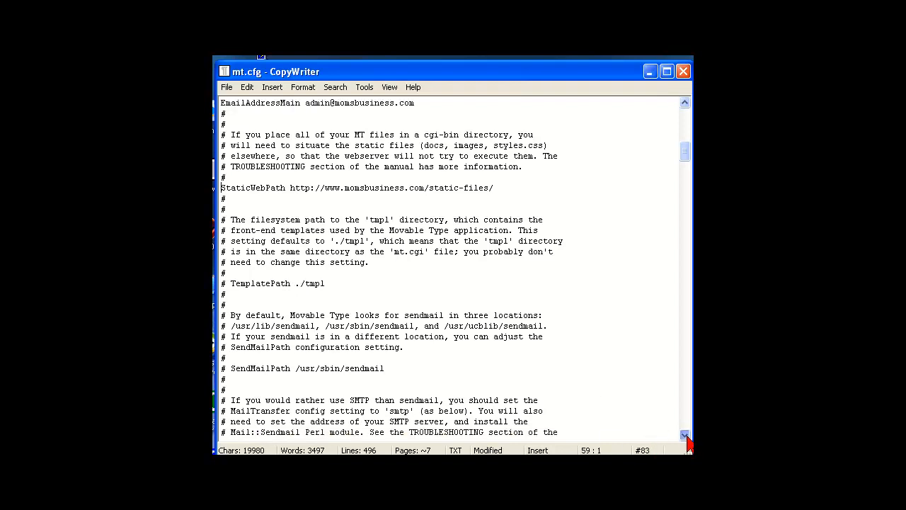
{"action": "left_click", "coordinate": [686, 436]}
{"action": "left_click", "coordinate": [685, 436]}
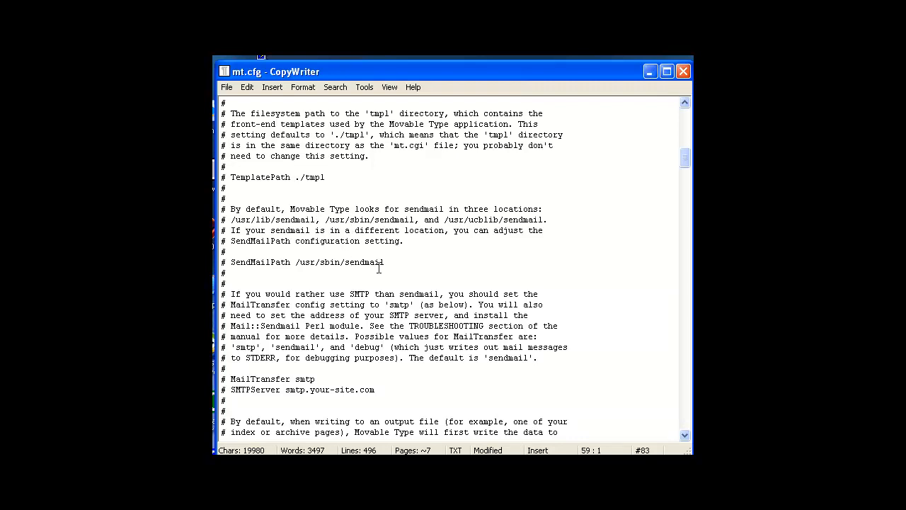
{"action": "left_click", "coordinate": [685, 435]}
{"action": "left_click", "coordinate": [685, 436]}
{"action": "left_click", "coordinate": [685, 436]}
{"action": "left_click", "coordinate": [685, 435]}
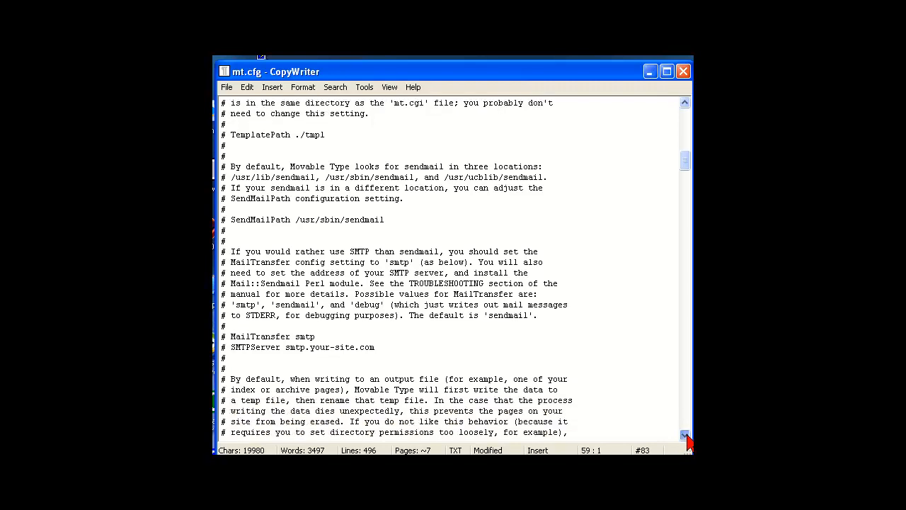
{"action": "left_click", "coordinate": [685, 435]}
{"action": "left_click", "coordinate": [685, 436]}
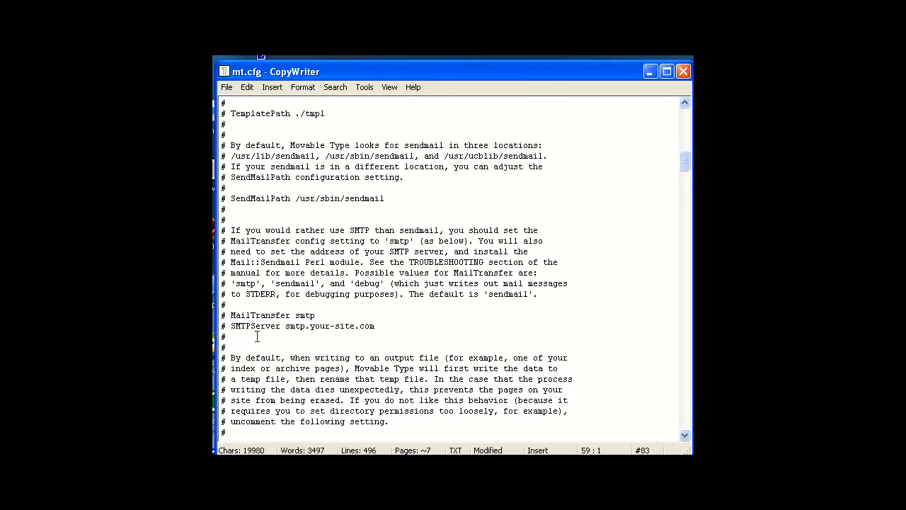
{"action": "left_click", "coordinate": [685, 434]}
{"action": "left_click", "coordinate": [685, 435]}
{"action": "left_click", "coordinate": [685, 435]}
{"action": "left_click", "coordinate": [685, 435]}
{"action": "left_click", "coordinate": [685, 435]}
{"action": "left_click", "coordinate": [685, 434]}
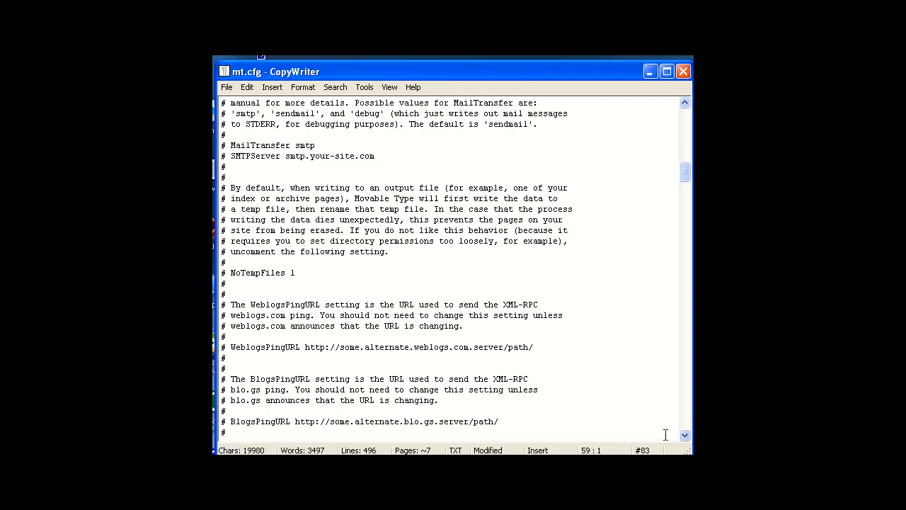
{"action": "left_click", "coordinate": [685, 435]}
{"action": "left_click", "coordinate": [685, 435]}
{"action": "left_click", "coordinate": [685, 434]}
{"action": "left_click", "coordinate": [685, 434]}
{"action": "left_click", "coordinate": [685, 435]}
{"action": "left_click", "coordinate": [685, 434]}
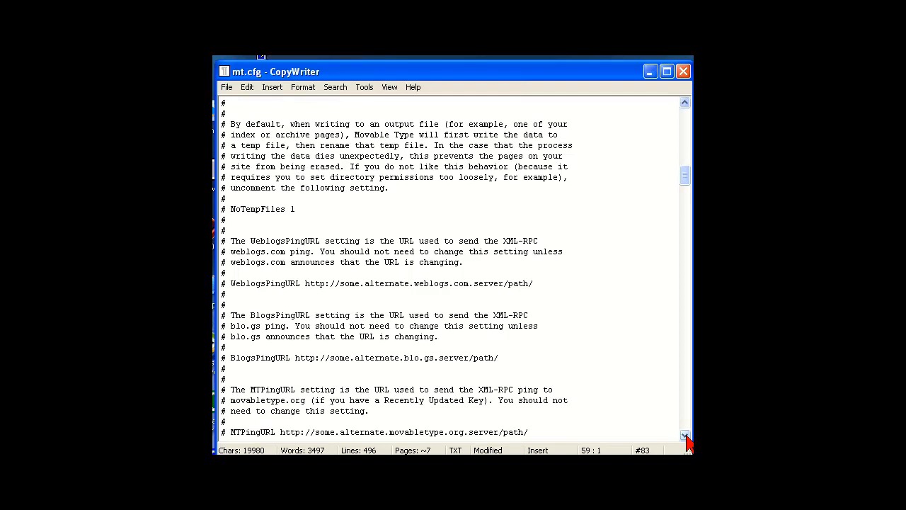
{"action": "left_click", "coordinate": [685, 434]}
{"action": "left_click", "coordinate": [685, 435]}
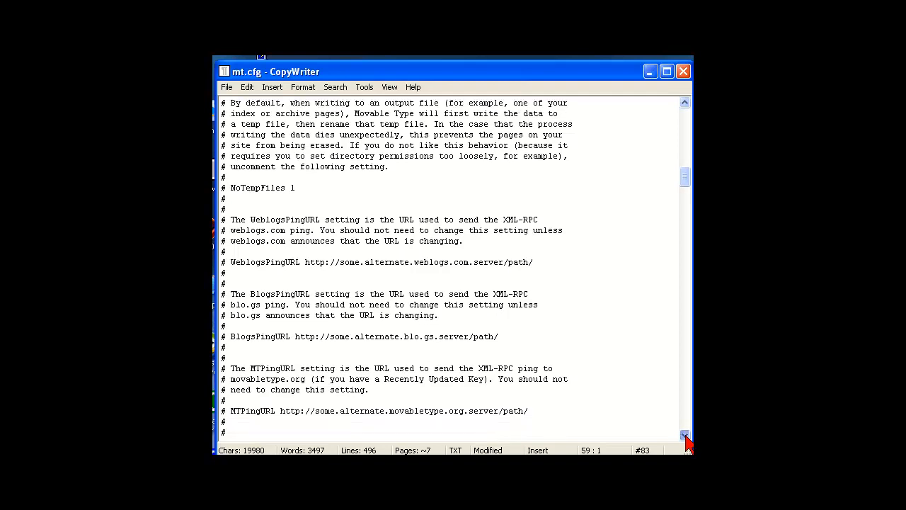
{"action": "left_click", "coordinate": [685, 435]}
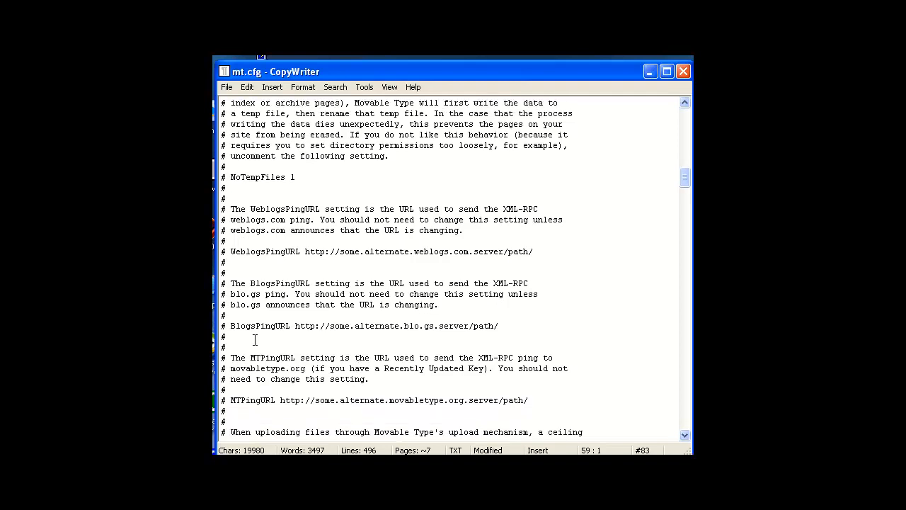
{"action": "left_click", "coordinate": [685, 435]}
{"action": "left_click", "coordinate": [685, 435]}
{"action": "left_click", "coordinate": [685, 435]}
{"action": "left_click", "coordinate": [685, 436]}
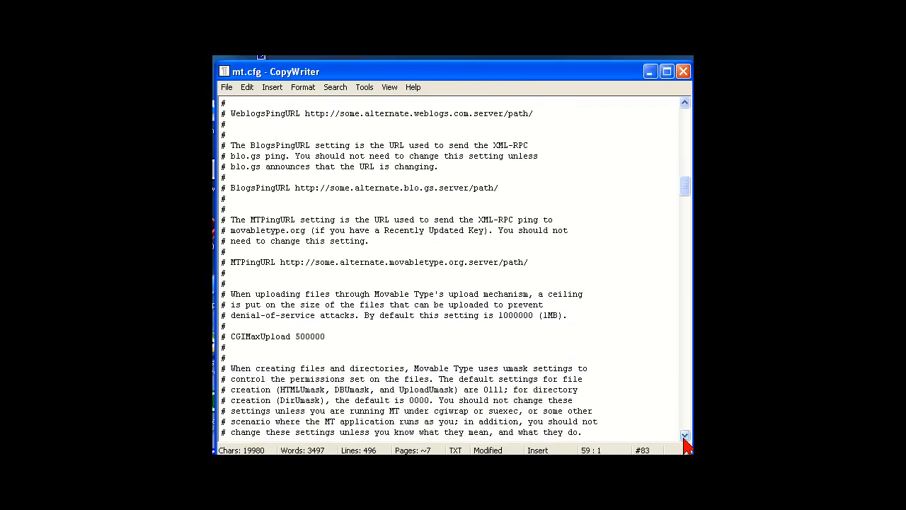
{"action": "left_click", "coordinate": [684, 437]}
{"action": "left_click", "coordinate": [684, 437]}
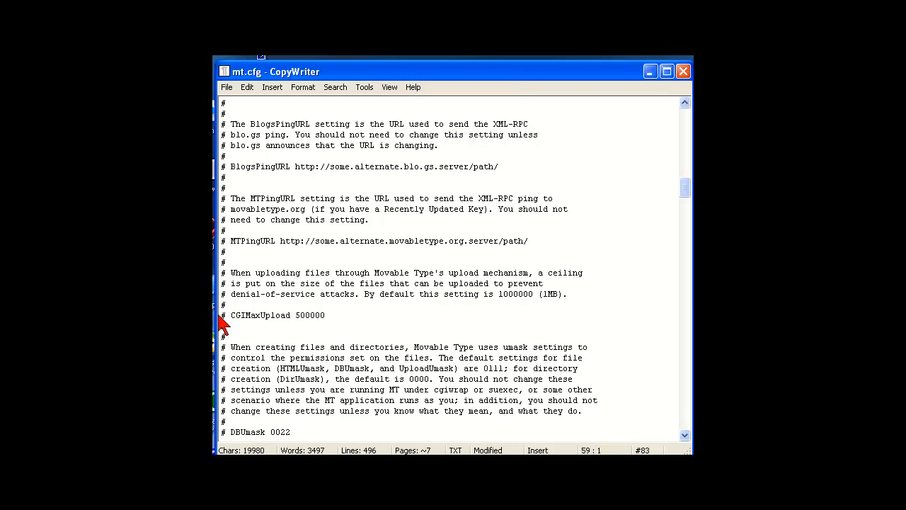
{"action": "left_click", "coordinate": [686, 435]}
{"action": "left_click", "coordinate": [685, 435]}
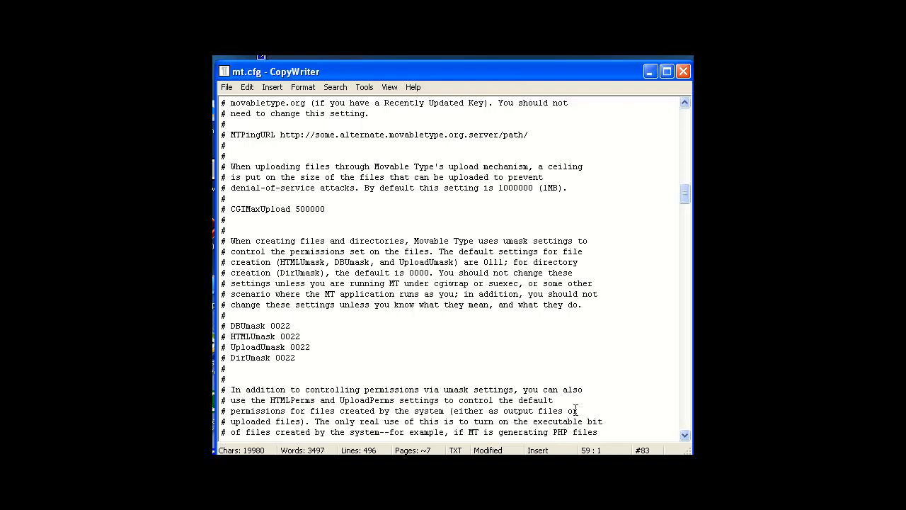
{"action": "left_click", "coordinate": [685, 435]}
{"action": "left_click", "coordinate": [685, 435]}
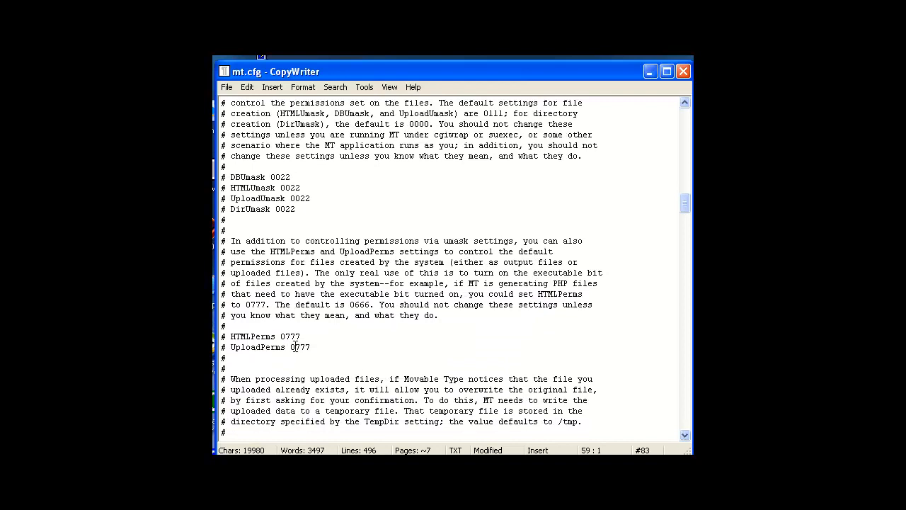
{"action": "left_click", "coordinate": [685, 435]}
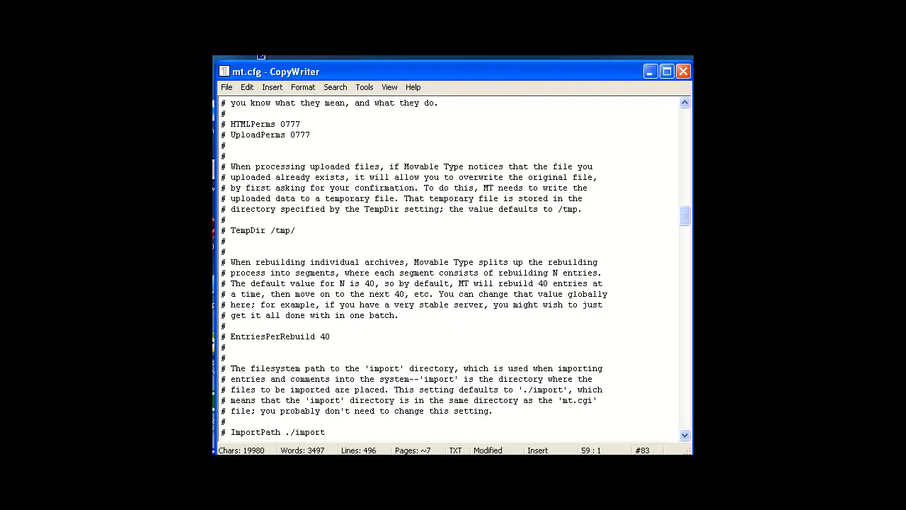
{"action": "left_click", "coordinate": [684, 434]}
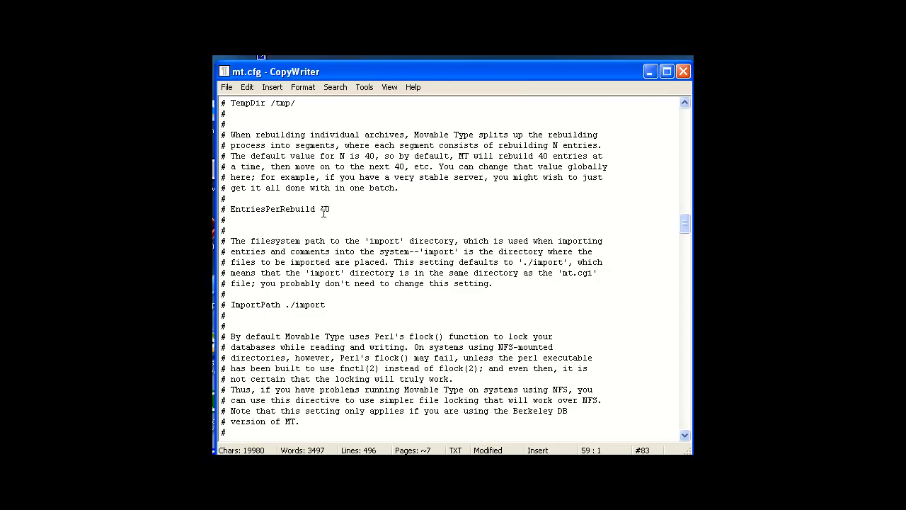
{"action": "left_click", "coordinate": [685, 435]}
{"action": "scroll", "coordinate": [684, 434], "scroll_direction": "down", "scroll_amount": 3}
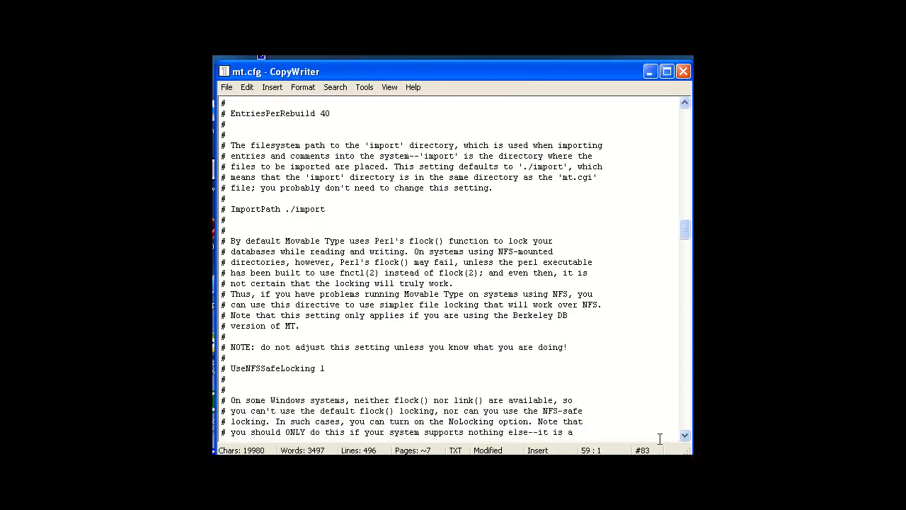
{"action": "scroll", "coordinate": [684, 434], "scroll_direction": "down", "scroll_amount": 4}
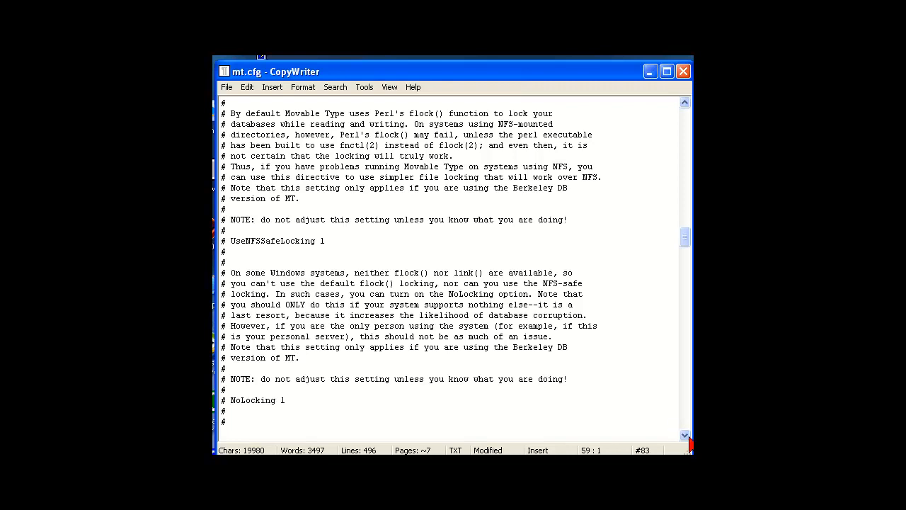
{"action": "left_click", "coordinate": [684, 436]}
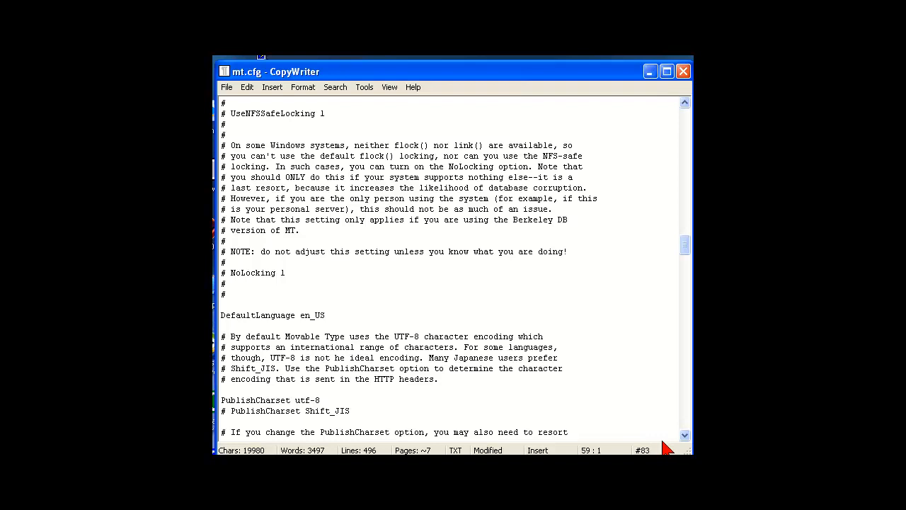
{"action": "left_click", "coordinate": [685, 435]}
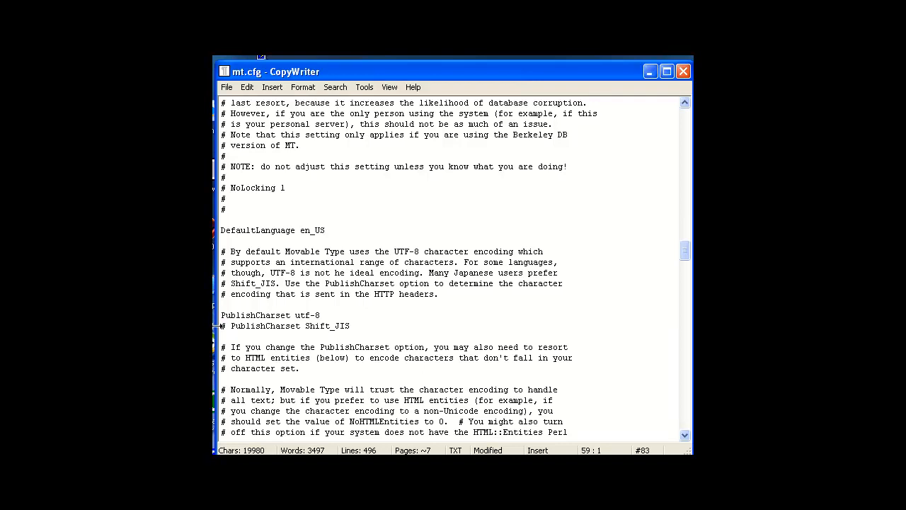
{"action": "left_click_drag", "start_coordinate": [684, 437], "coordinate": [684, 436]}
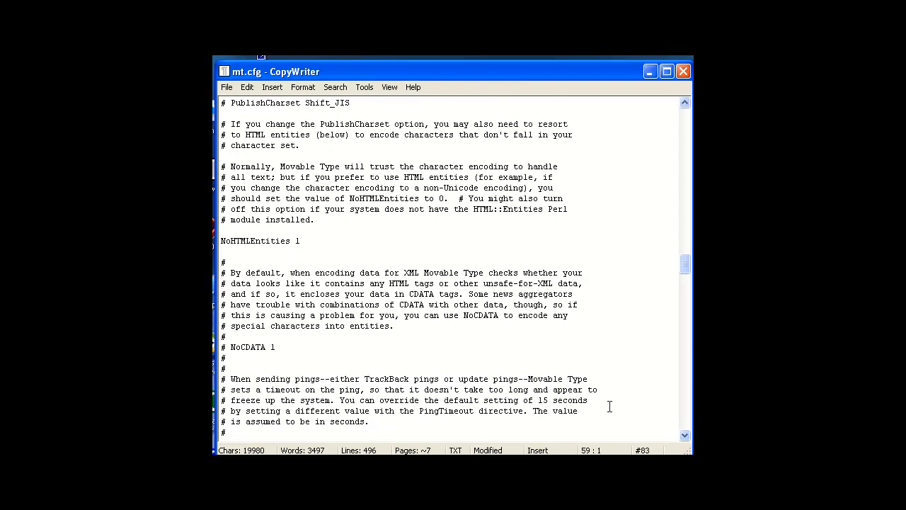
{"action": "left_click", "coordinate": [685, 436]}
{"action": "left_click_drag", "start_coordinate": [684, 437], "coordinate": [684, 436]}
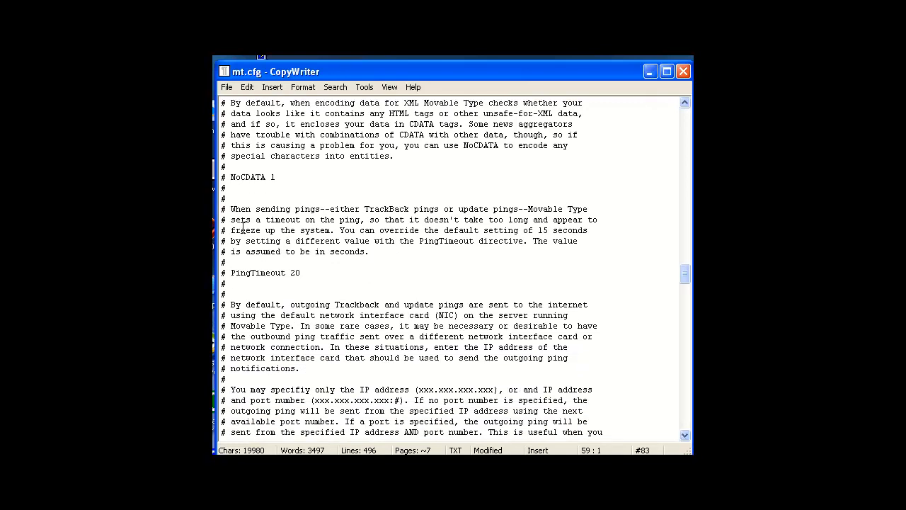
{"action": "left_click", "coordinate": [685, 436]}
{"action": "left_click_drag", "start_coordinate": [685, 437], "coordinate": [685, 437]}
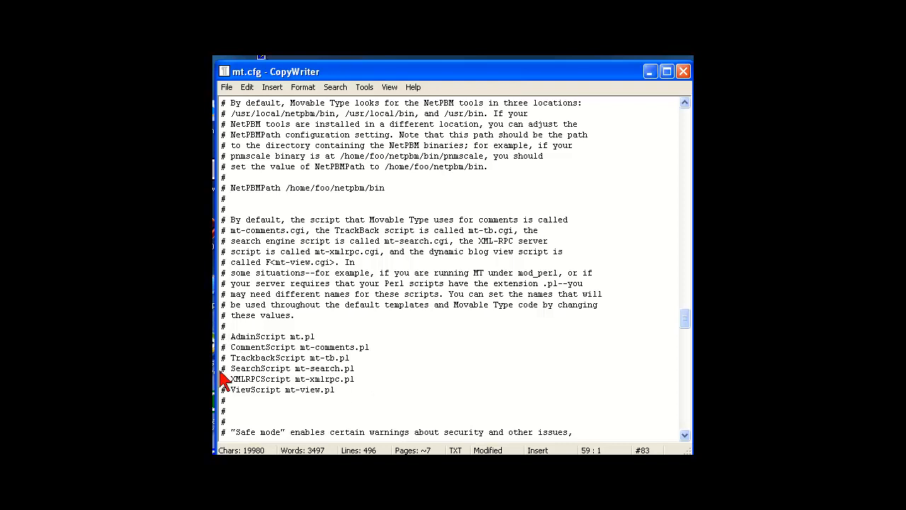
{"action": "left_click", "coordinate": [684, 436]}
{"action": "left_click", "coordinate": [685, 435]}
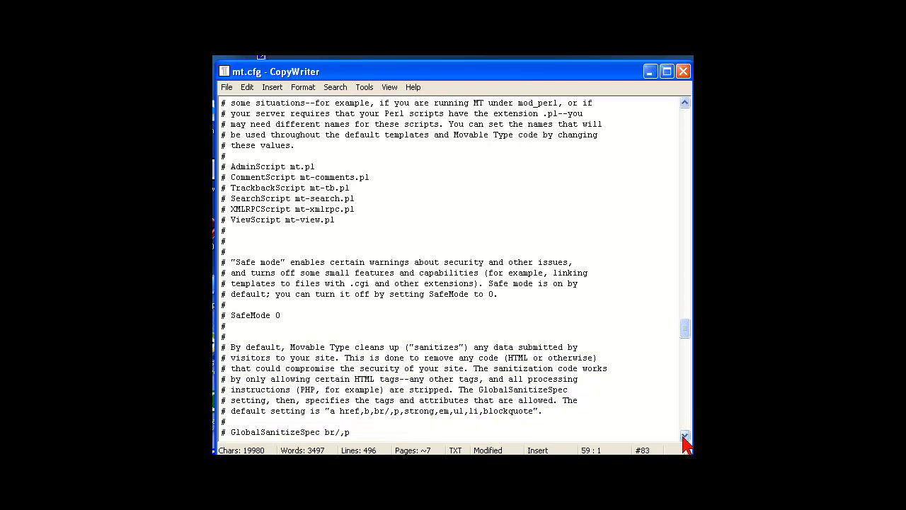
{"action": "left_click", "coordinate": [684, 436]}
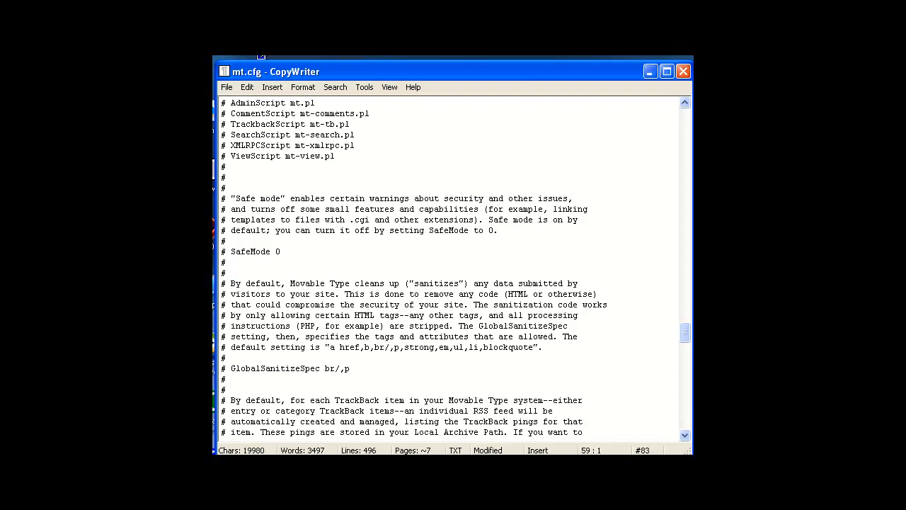
{"action": "left_click", "coordinate": [685, 435]}
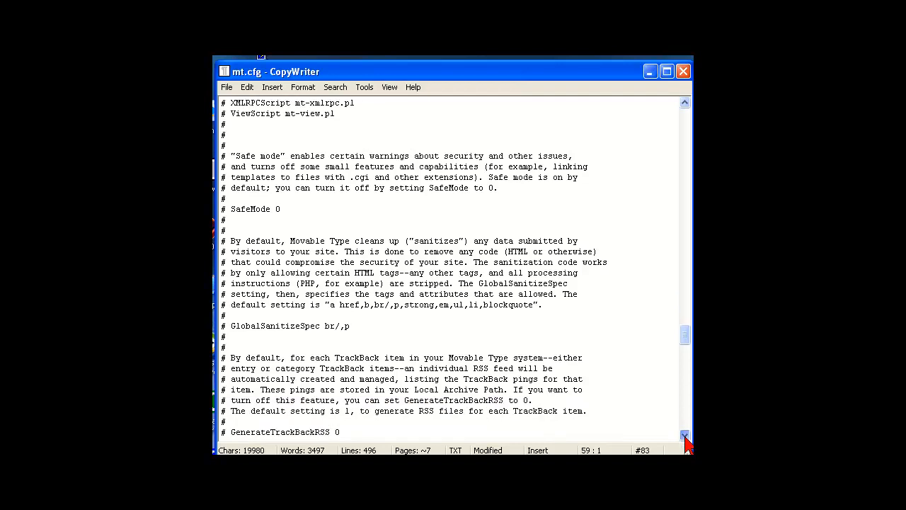
{"action": "left_click", "coordinate": [685, 436]}
{"action": "left_click", "coordinate": [685, 436]}
{"action": "left_click", "coordinate": [685, 436]}
{"action": "left_click", "coordinate": [685, 436]}
{"action": "left_click", "coordinate": [685, 436]}
{"action": "left_click", "coordinate": [685, 436]}
{"action": "left_click", "coordinate": [685, 435]}
{"action": "left_click", "coordinate": [685, 436]}
{"action": "left_click", "coordinate": [685, 436]}
{"action": "left_click", "coordinate": [685, 436]}
{"action": "left_click", "coordinate": [685, 436]}
{"action": "left_click", "coordinate": [685, 436]}
{"action": "left_click", "coordinate": [685, 436]}
{"action": "left_click", "coordinate": [686, 436]}
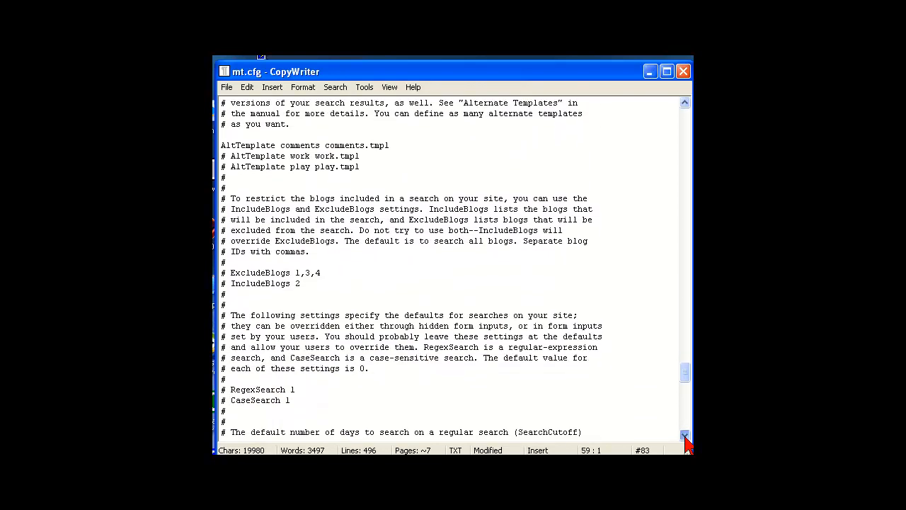
{"action": "left_click", "coordinate": [685, 435]}
{"action": "left_click", "coordinate": [685, 436]}
{"action": "left_click", "coordinate": [685, 436]}
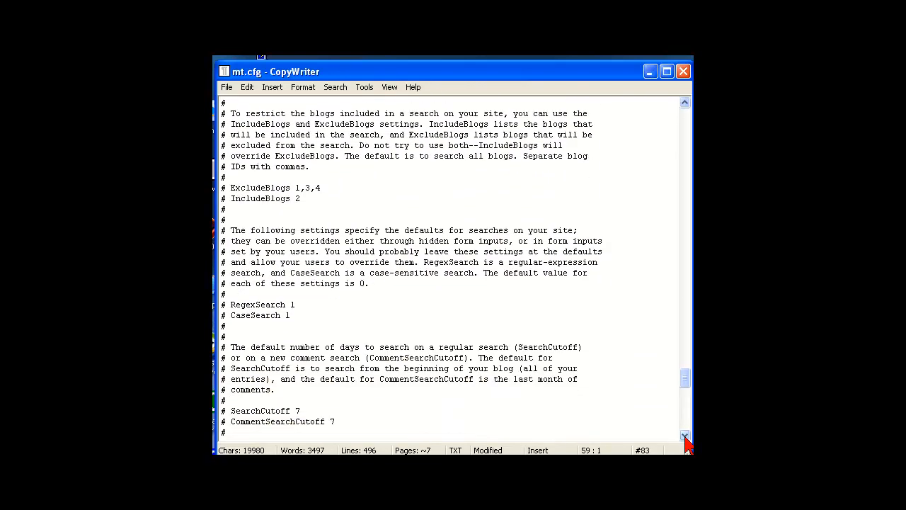
{"action": "left_click", "coordinate": [685, 436]}
{"action": "left_click", "coordinate": [685, 436]}
{"action": "left_click", "coordinate": [685, 435]}
{"action": "left_click", "coordinate": [685, 436]}
{"action": "left_click", "coordinate": [685, 436]}
{"action": "left_click", "coordinate": [685, 436]}
{"action": "left_click", "coordinate": [685, 436]}
{"action": "left_click", "coordinate": [685, 436]}
{"action": "left_click", "coordinate": [685, 436]}
{"action": "left_click", "coordinate": [685, 436]}
{"action": "left_click", "coordinate": [685, 436]}
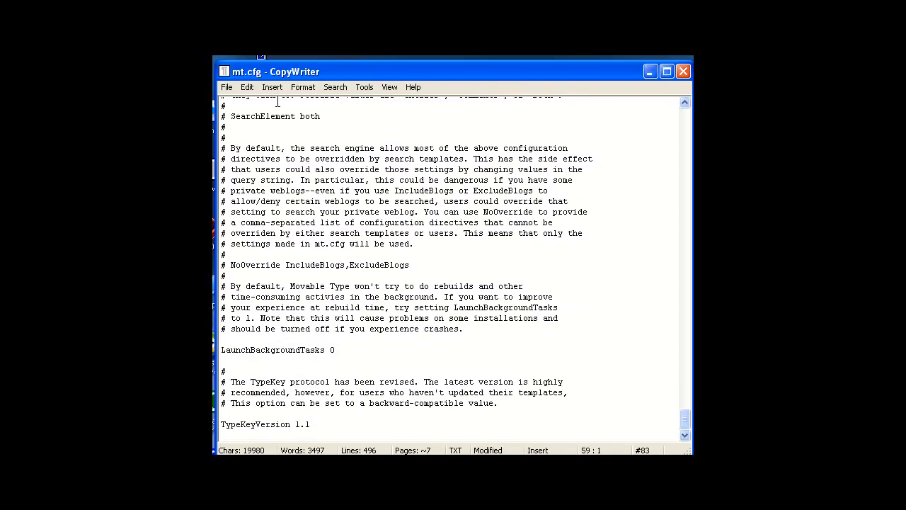
Save mt.cfg from the File menu
{"action": "left_click", "coordinate": [227, 90]}
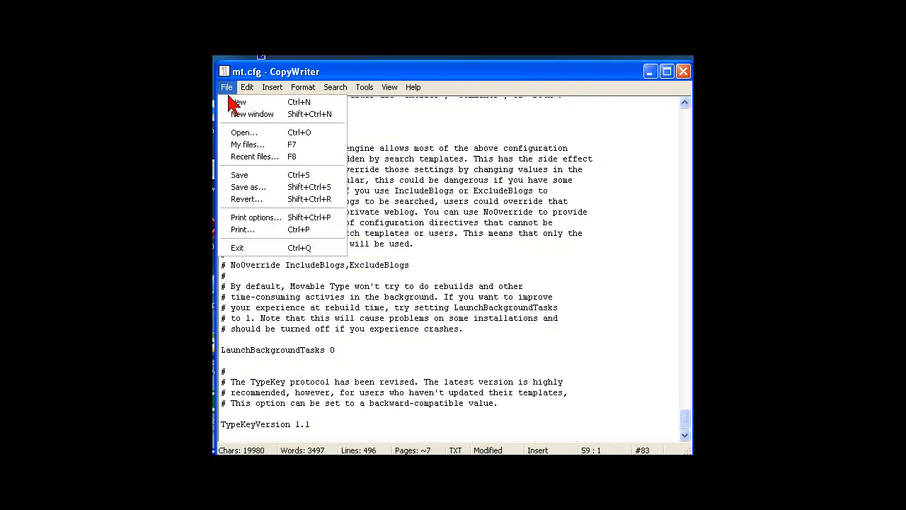
{"action": "left_click", "coordinate": [251, 177]}
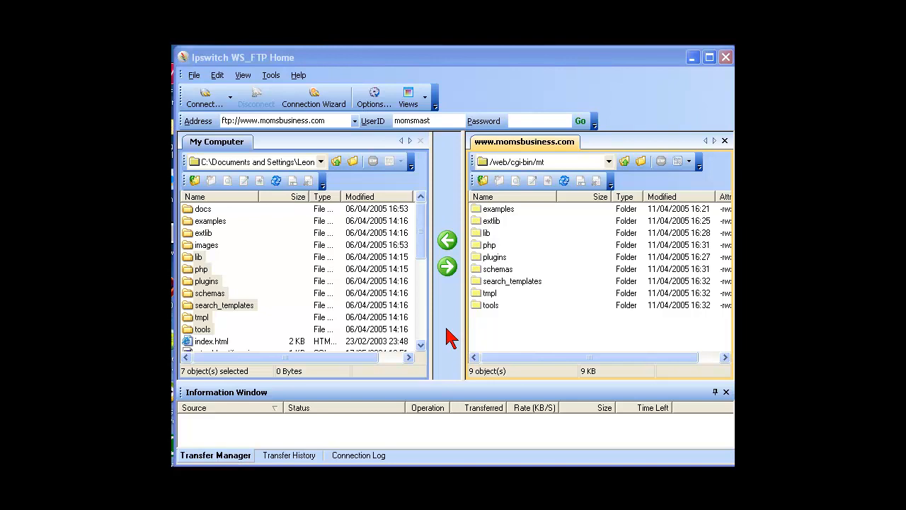
Upload index.html to the server's /web/cgi-bin/mt folder
{"action": "left_click", "coordinate": [420, 345]}
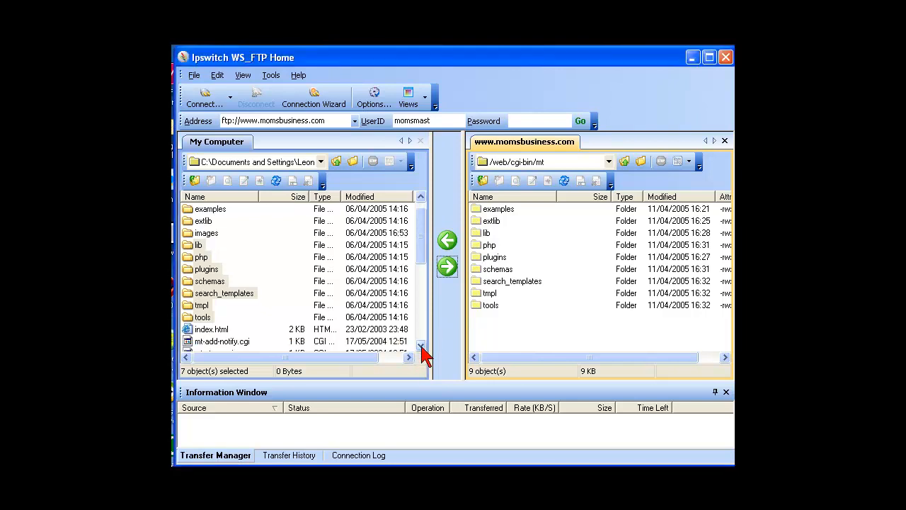
{"action": "left_click", "coordinate": [421, 345]}
{"action": "left_click", "coordinate": [421, 345]}
{"action": "left_click", "coordinate": [420, 345]}
{"action": "left_click", "coordinate": [421, 344]}
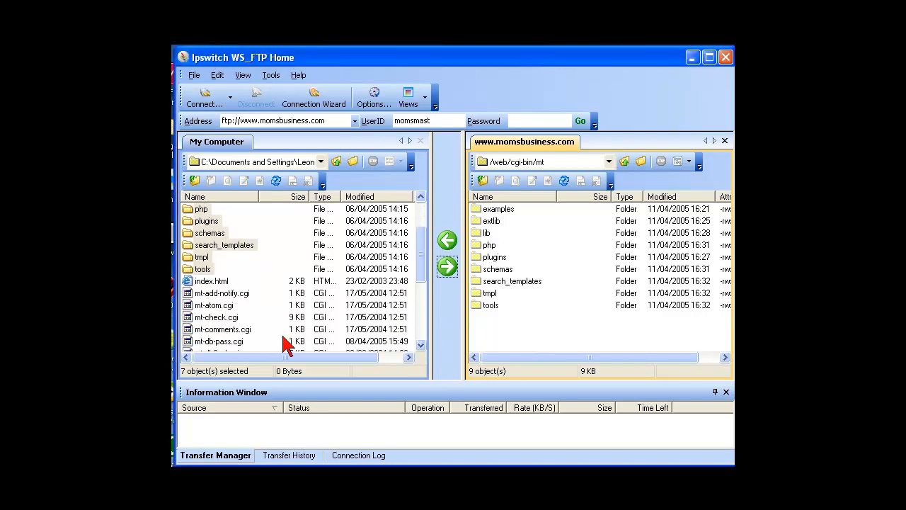
{"action": "left_click", "coordinate": [216, 281]}
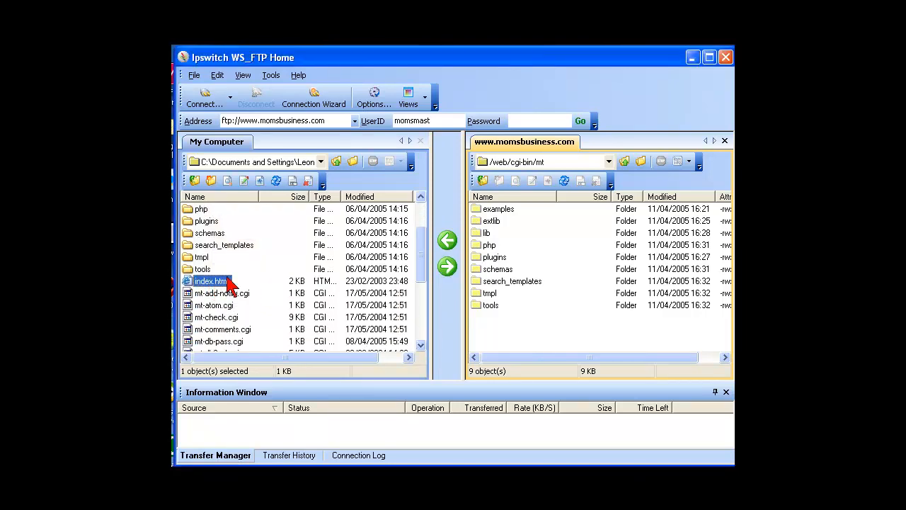
{"action": "left_click", "coordinate": [446, 267]}
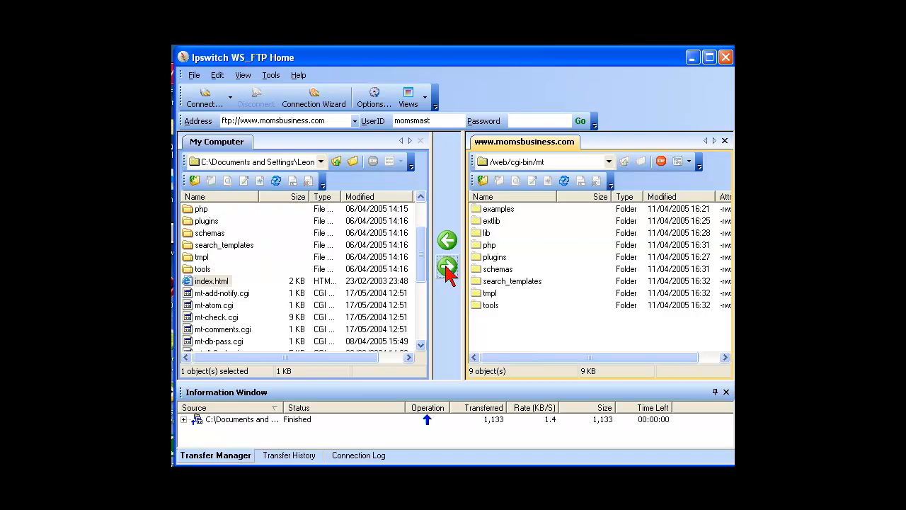
Upload the thirteen mt-*.cgi scripts plus mt.cfg and mt.cgi, 15 files in all
{"action": "scroll", "coordinate": [425, 354], "scroll_direction": "down", "scroll_amount": 1}
{"action": "left_click", "coordinate": [242, 259]}
{"action": "left_click", "coordinate": [228, 270], "text": "ctrl"}
{"action": "left_click", "coordinate": [231, 281], "text": "ctrl"}
{"action": "left_click", "coordinate": [235, 293], "text": "ctrl"}
{"action": "left_click", "coordinate": [236, 305], "text": "ctrl"}
{"action": "left_click", "coordinate": [232, 317], "text": "ctrl"}
{"action": "left_click", "coordinate": [230, 330], "text": "ctrl"}
{"action": "left_click", "coordinate": [238, 342], "text": "ctrl"}
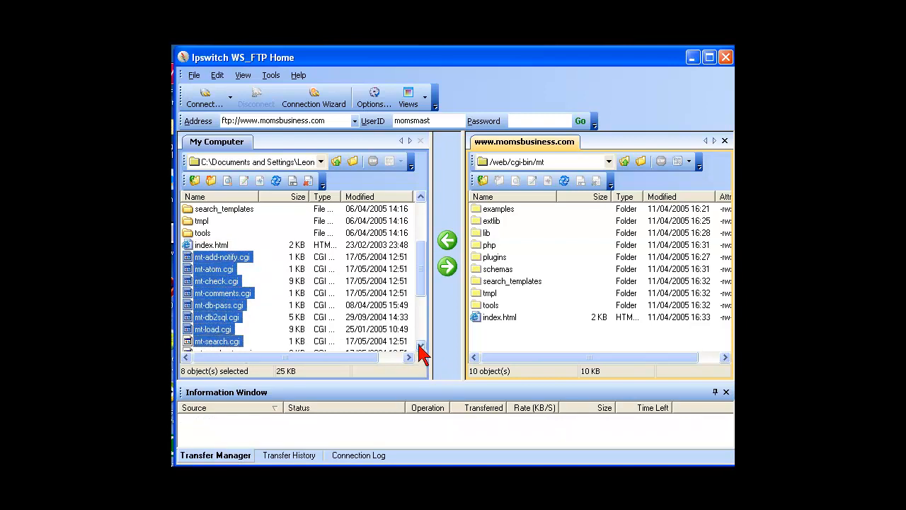
{"action": "scroll", "coordinate": [421, 344], "scroll_direction": "down", "scroll_amount": 5}
{"action": "left_click", "coordinate": [244, 294], "text": "ctrl"}
{"action": "left_click", "coordinate": [227, 305], "text": "ctrl"}
{"action": "left_click", "coordinate": [238, 318], "text": "ctrl"}
{"action": "left_click", "coordinate": [230, 329], "text": "ctrl"}
{"action": "left_click", "coordinate": [235, 342], "text": "ctrl"}
{"action": "scroll", "coordinate": [419, 346], "scroll_direction": "down", "scroll_amount": 4}
{"action": "left_click", "coordinate": [206, 306], "text": "ctrl"}
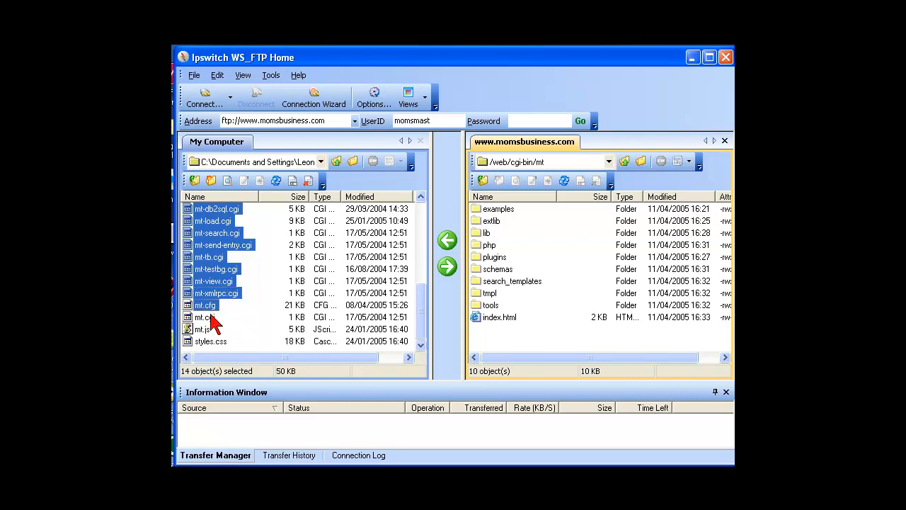
{"action": "left_click", "coordinate": [210, 317], "text": "ctrl"}
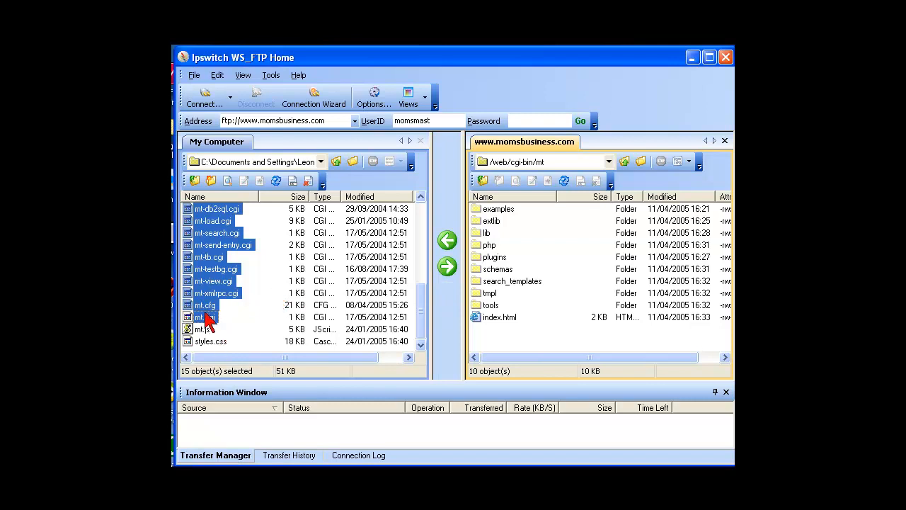
{"action": "left_click", "coordinate": [446, 268]}
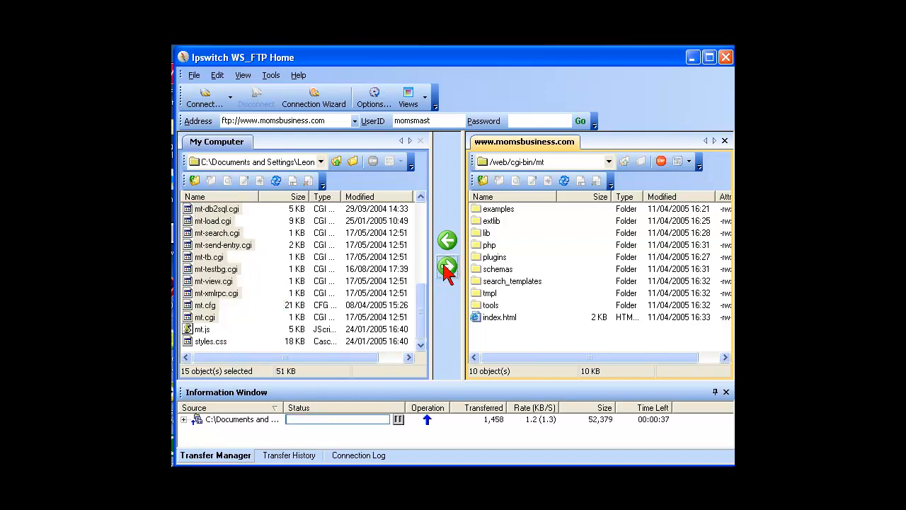
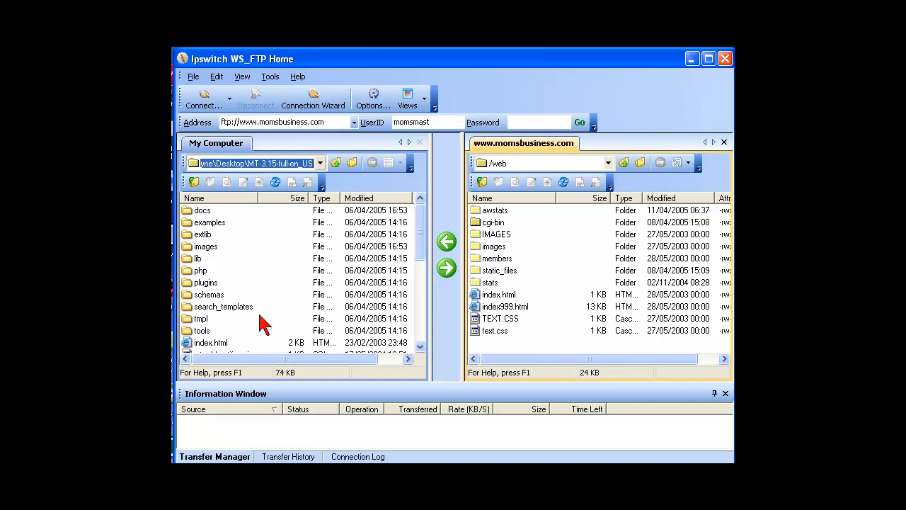
Copy the docs and images folders into the server's static_files folder
{"action": "left_click_drag", "start_coordinate": [188, 211], "coordinate": [479, 274]}
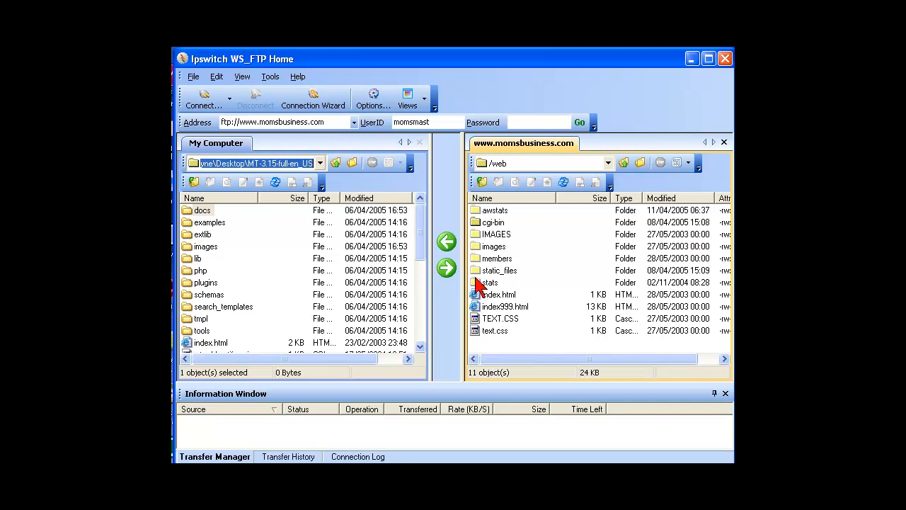
{"action": "left_click_drag", "start_coordinate": [187, 245], "coordinate": [479, 276]}
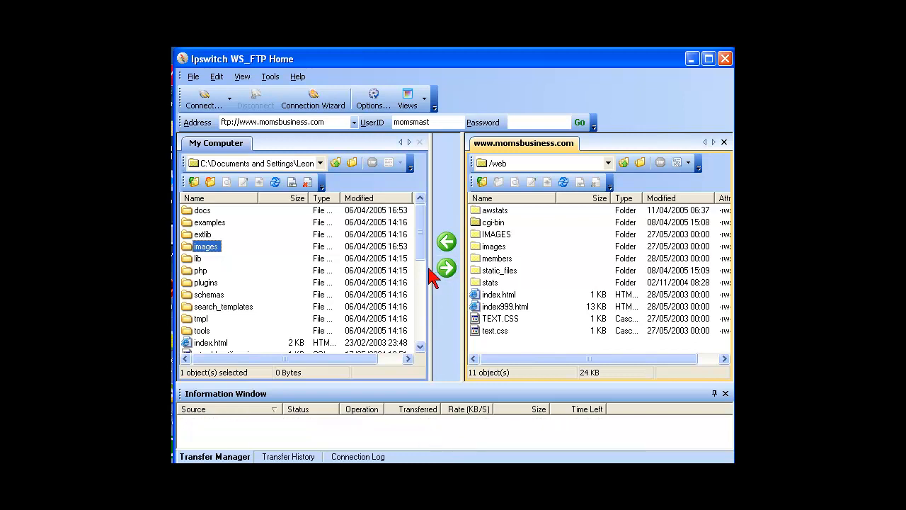
{"action": "left_click_drag", "start_coordinate": [420, 259], "coordinate": [425, 357]}
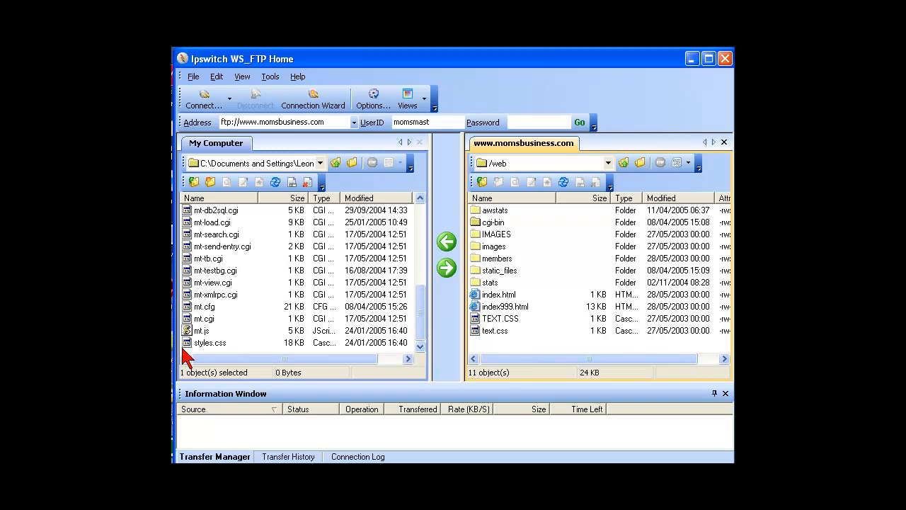
Upload styles.css and mt.js into the server's static_files folder
{"action": "left_click", "coordinate": [186, 345]}
{"action": "left_click_drag", "start_coordinate": [186, 348], "coordinate": [471, 271]}
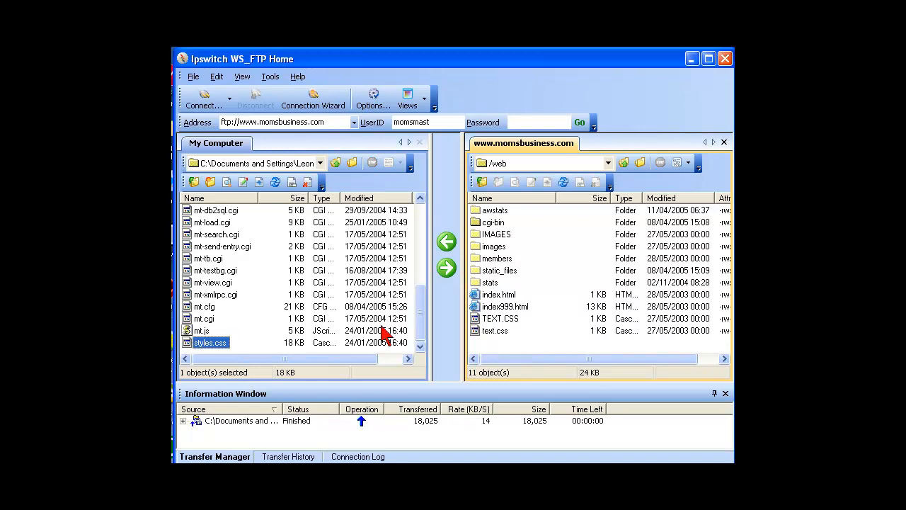
{"action": "left_click", "coordinate": [195, 330]}
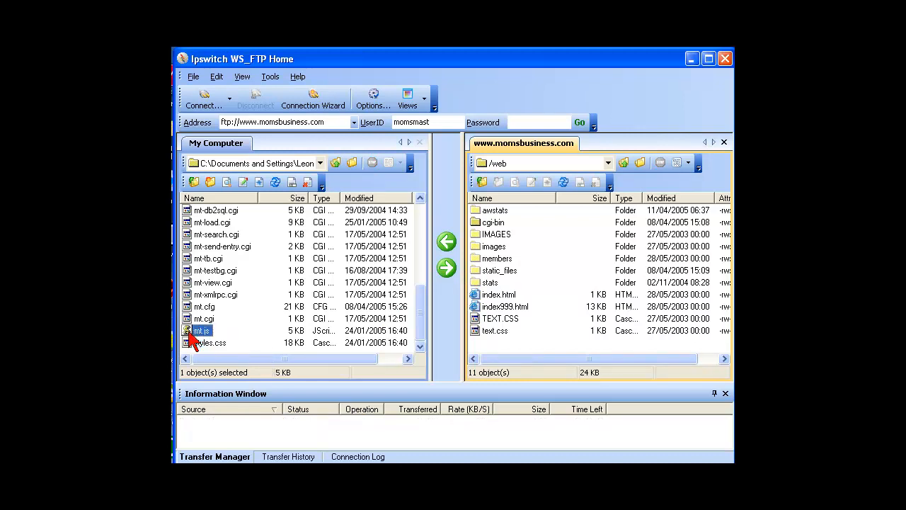
{"action": "left_click_drag", "start_coordinate": [196, 331], "coordinate": [485, 277]}
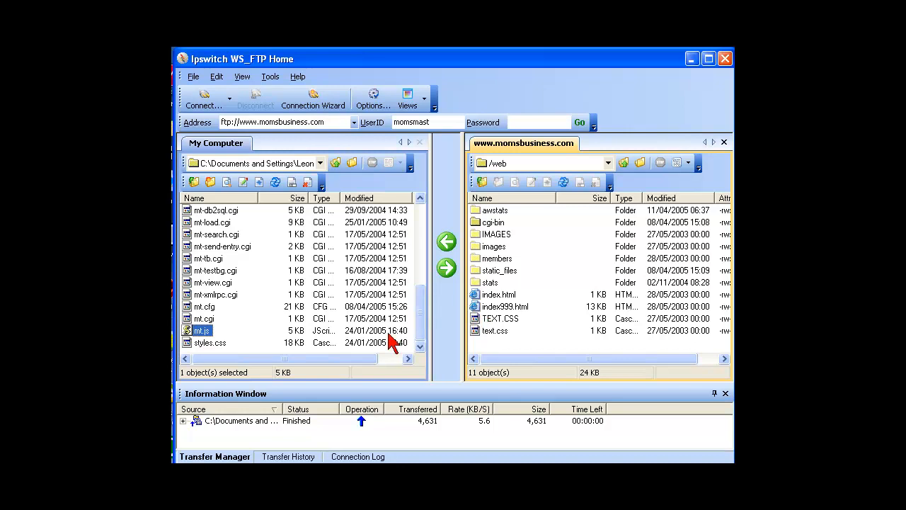
Check that static_files holds the uploads, then set the remote path back to /web
{"action": "double_click", "coordinate": [476, 271]}
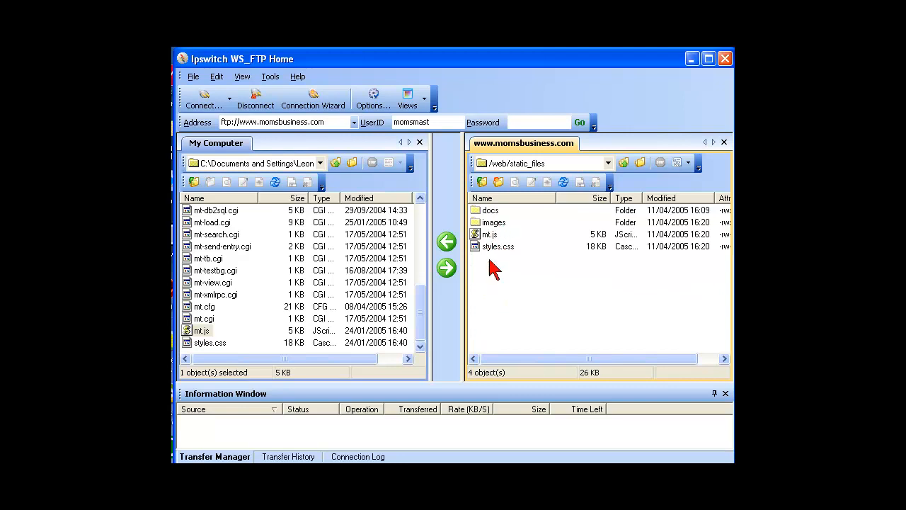
{"action": "left_click", "coordinate": [565, 164]}
{"action": "left_click", "coordinate": [565, 164]}
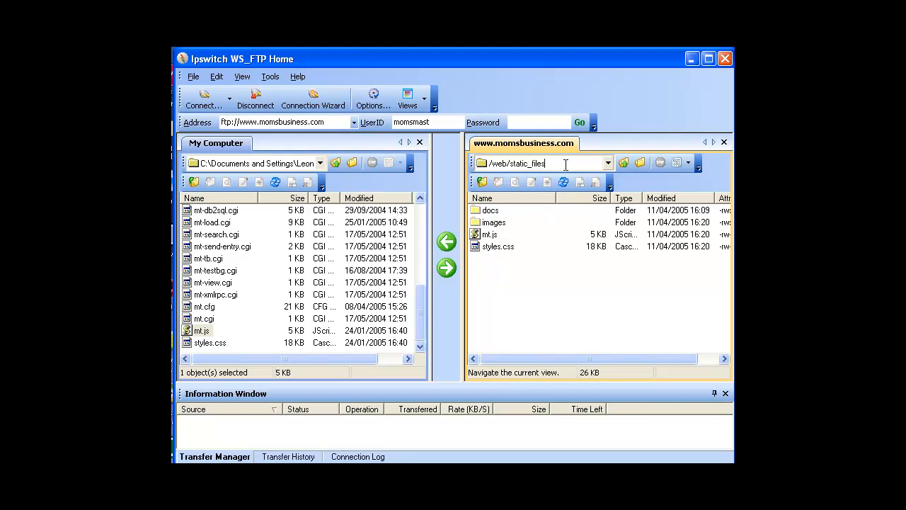
{"action": "key", "text": "BackSpace"}
{"action": "key", "text": "BackSpace"}
{"action": "key", "text": "BackSpace"}
{"action": "key", "text": "BackSpace"}
{"action": "key", "text": "BackSpace"}
{"action": "key", "text": "BackSpace"}
{"action": "key", "text": "BackSpace"}
{"action": "key", "text": "BackSpace"}
{"action": "key", "text": "BackSpace"}
{"action": "key", "text": "BackSpace"}
{"action": "key", "text": "BackSpace"}
{"action": "key", "text": "BackSpace"}
{"action": "key", "text": "Return"}
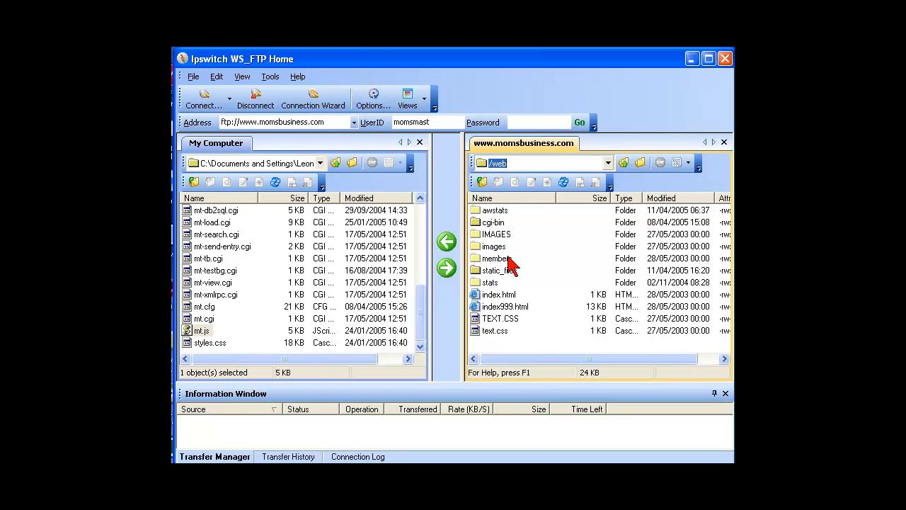
Open /web/cgi-bin/mt on the server and upload the local examples and extlib folders
{"action": "left_click", "coordinate": [493, 222]}
{"action": "double_click", "coordinate": [493, 222]}
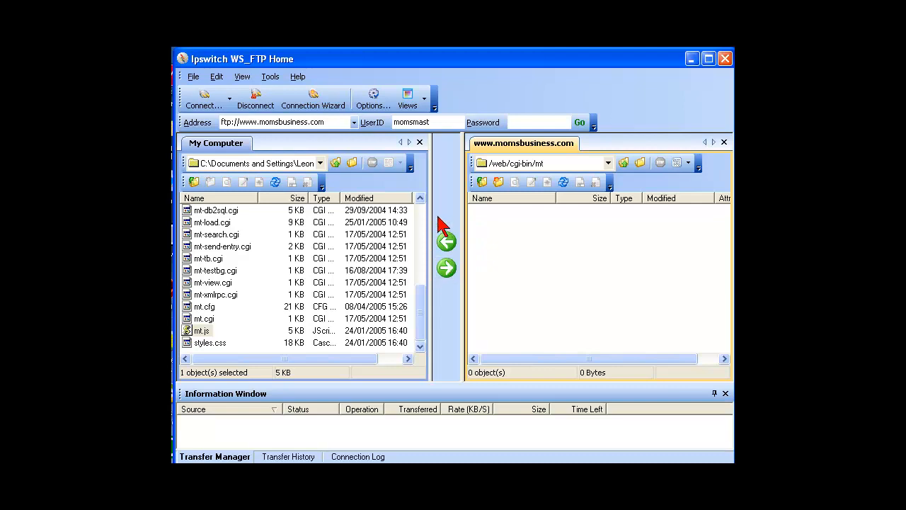
{"action": "left_click_drag", "start_coordinate": [422, 297], "coordinate": [420, 202]}
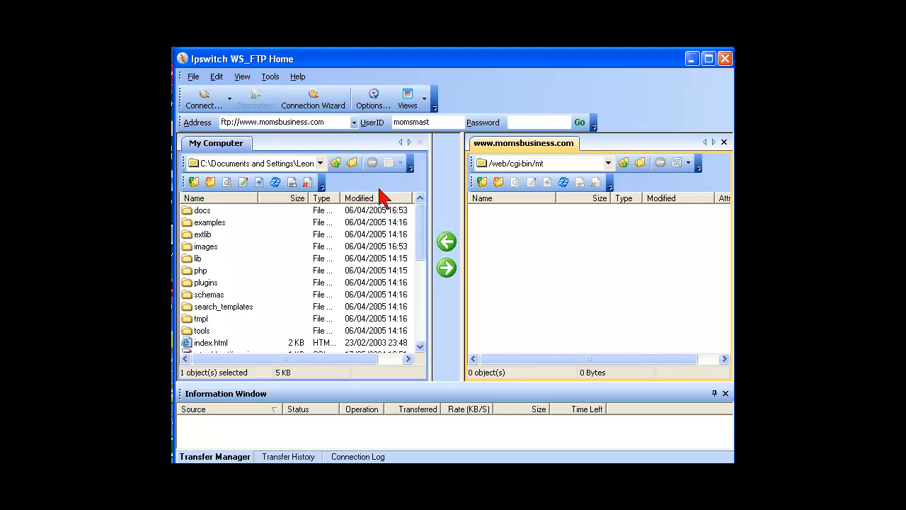
{"action": "left_click", "coordinate": [212, 223]}
{"action": "left_click", "coordinate": [209, 236], "text": "ctrl"}
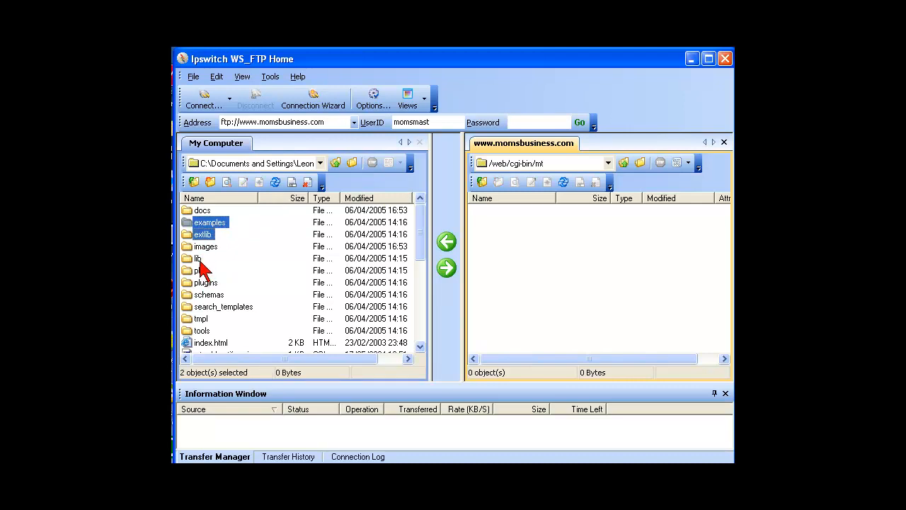
{"action": "left_click", "coordinate": [441, 276]}
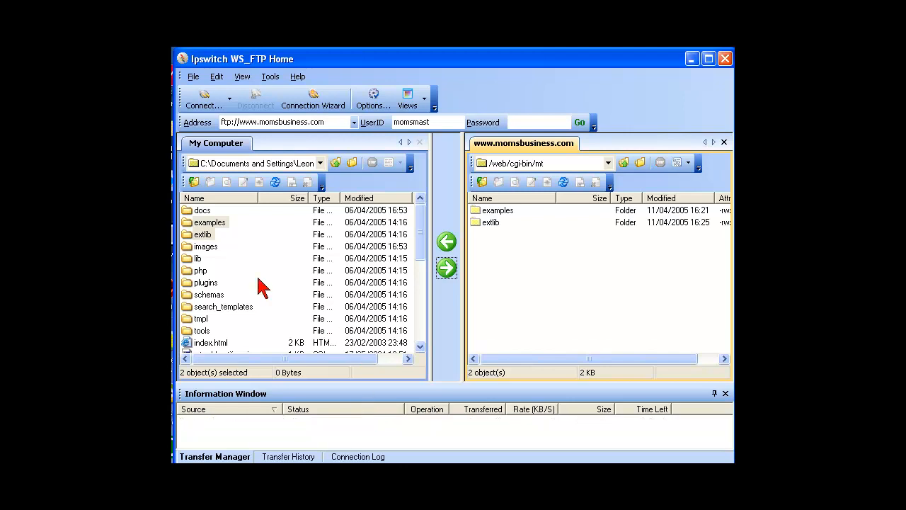
Upload lib, php, plugins, schemas, search_templates, tmpl and tools to cgi-bin/mt
{"action": "left_click", "coordinate": [194, 259]}
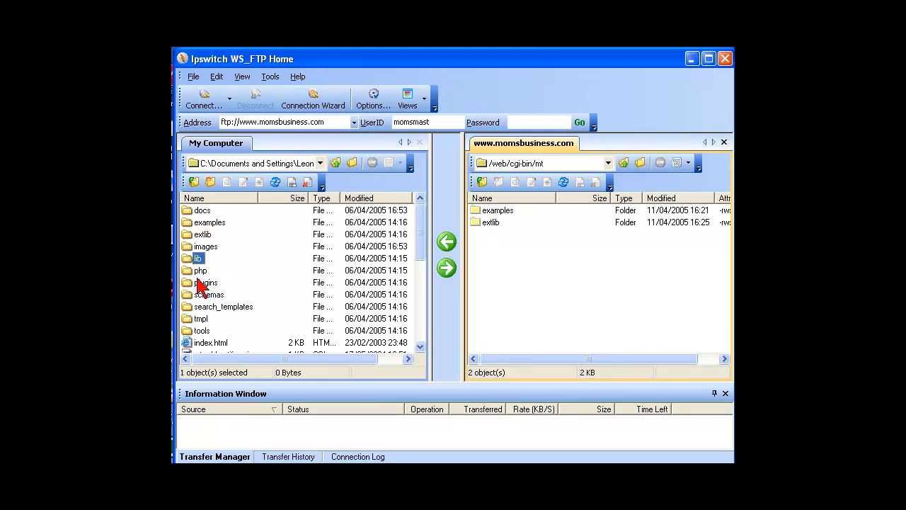
{"action": "left_click", "coordinate": [188, 283], "text": "shift"}
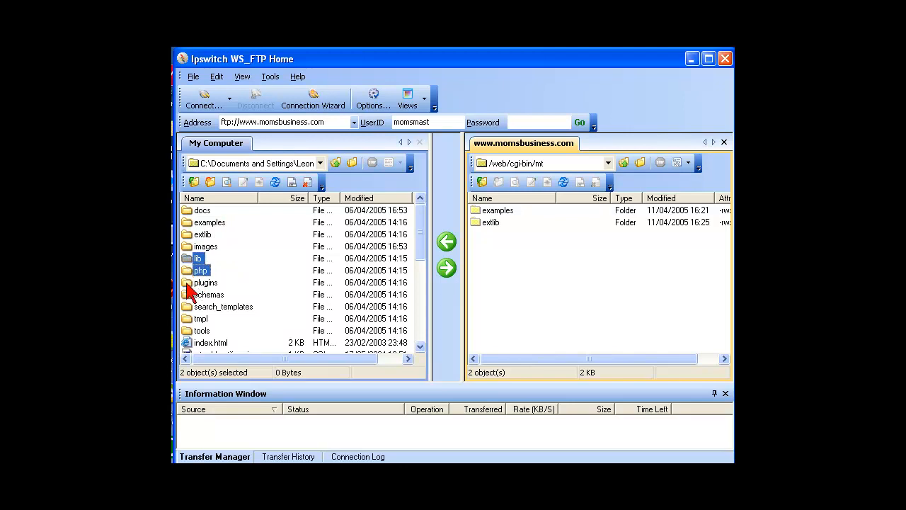
{"action": "left_click", "coordinate": [189, 294], "text": "shift"}
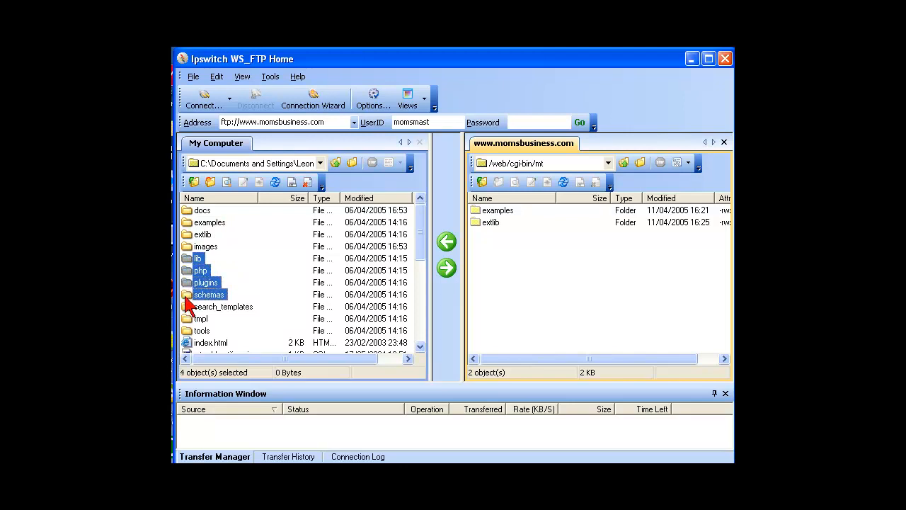
{"action": "left_click", "coordinate": [188, 306], "text": "shift"}
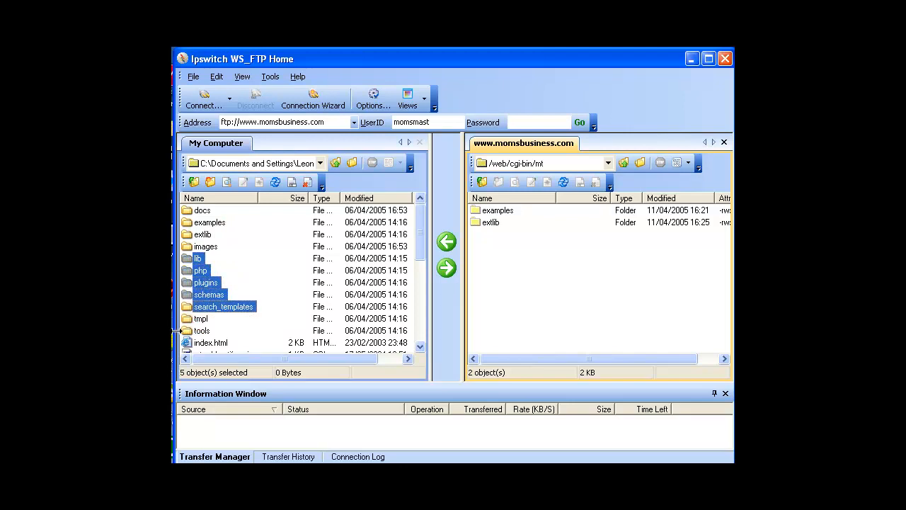
{"action": "left_click", "coordinate": [188, 318], "text": "shift"}
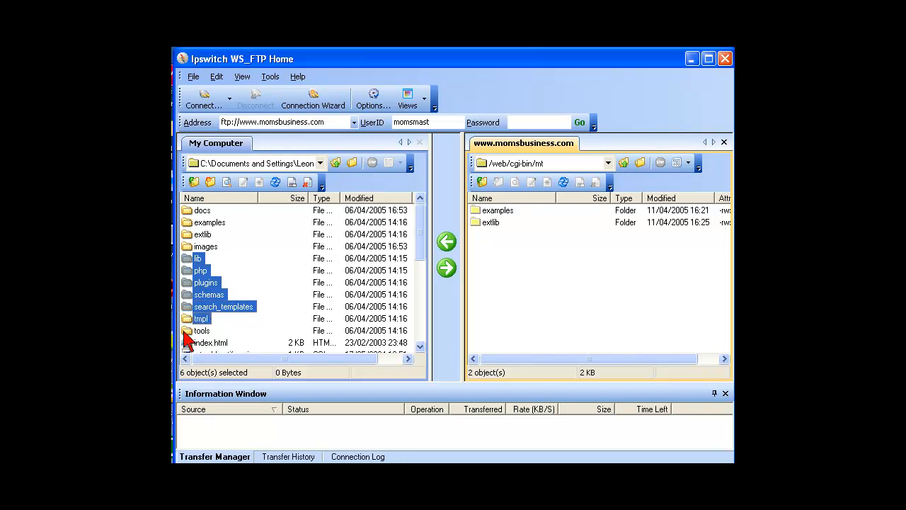
{"action": "left_click", "coordinate": [186, 330], "text": "shift"}
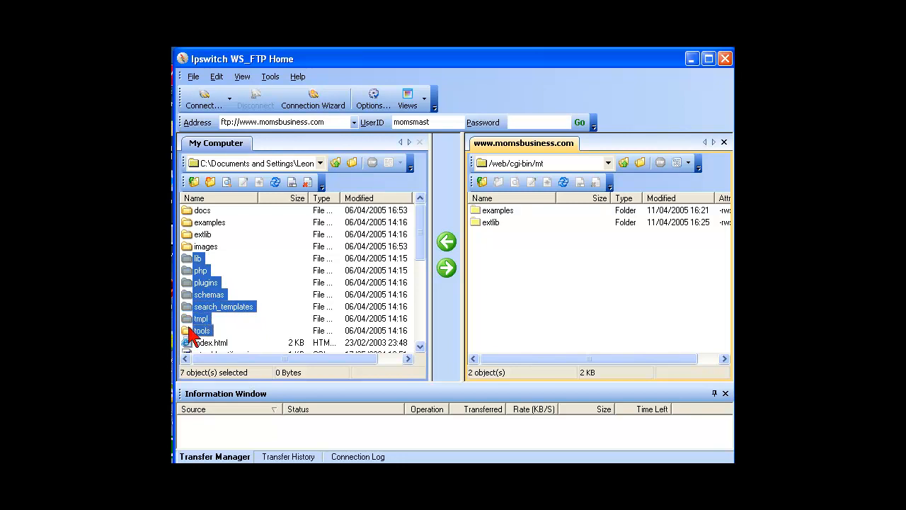
{"action": "left_click", "coordinate": [446, 269]}
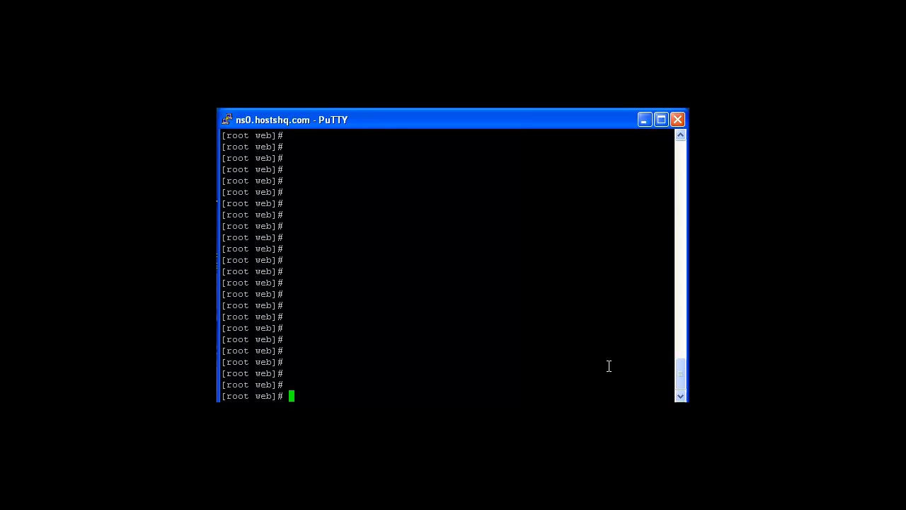
Change into cgi-bin/mt, confirm the path with pwd, and create the import directory
{"action": "type", "text": "cd cgi-bin"}
{"action": "key", "text": "Return"}
{"action": "type", "text": "cd mt"}
{"action": "key", "text": "Return"}
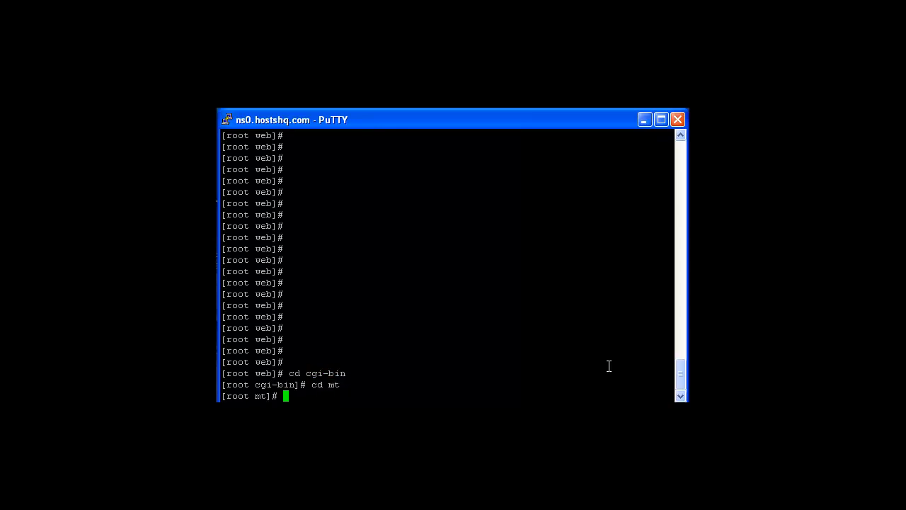
{"action": "type", "text": "pwd"}
{"action": "key", "text": "Return"}
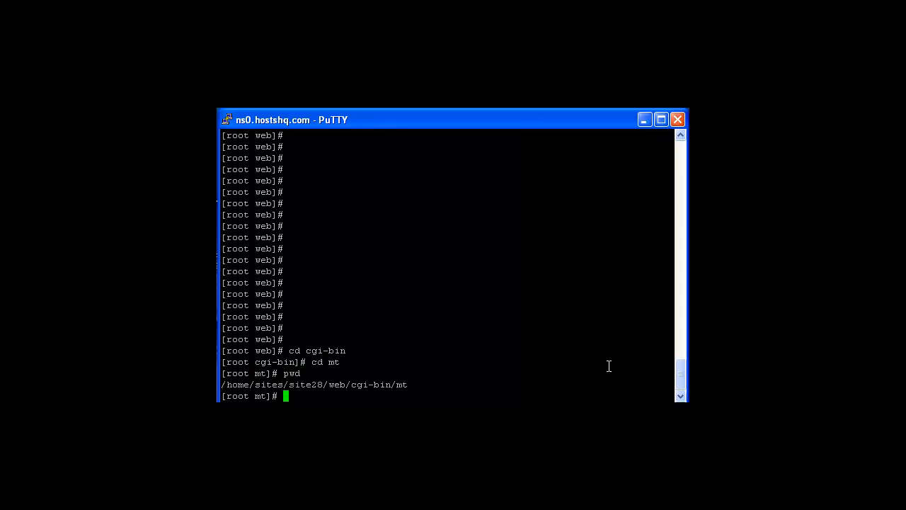
{"action": "key", "text": "Return"}
{"action": "key", "text": "Return"}
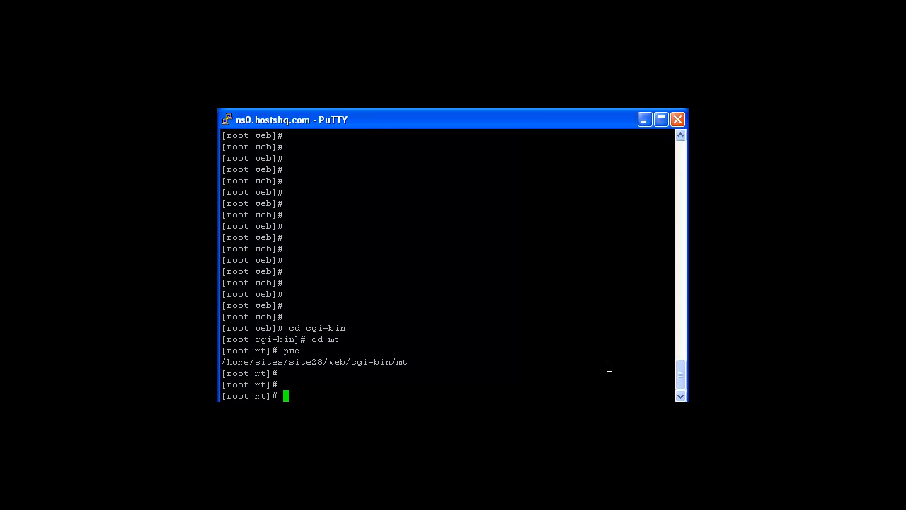
{"action": "type", "text": "mkdir import"}
{"action": "key", "text": "Return"}
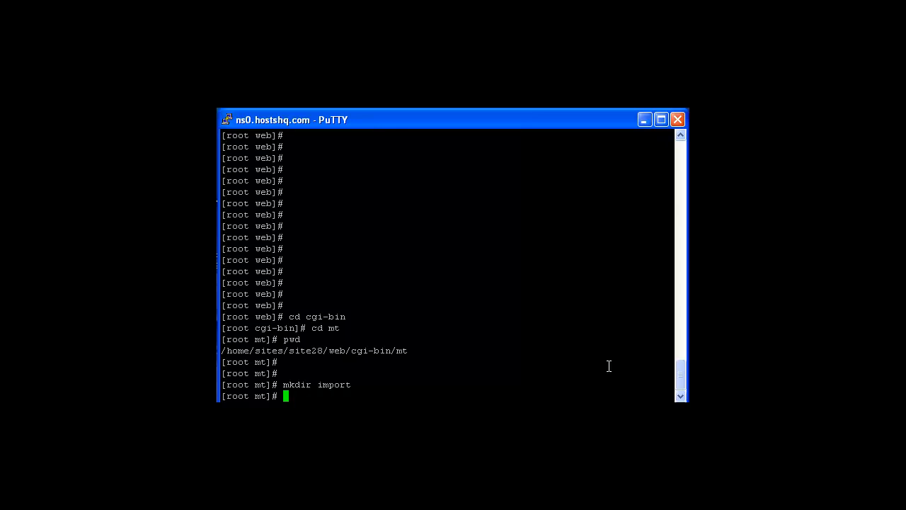
Create the archive directory and make the mt*.cgi scripts executable with chmod 755
{"action": "type", "text": "mkdir archive"}
{"action": "key", "text": "Return"}
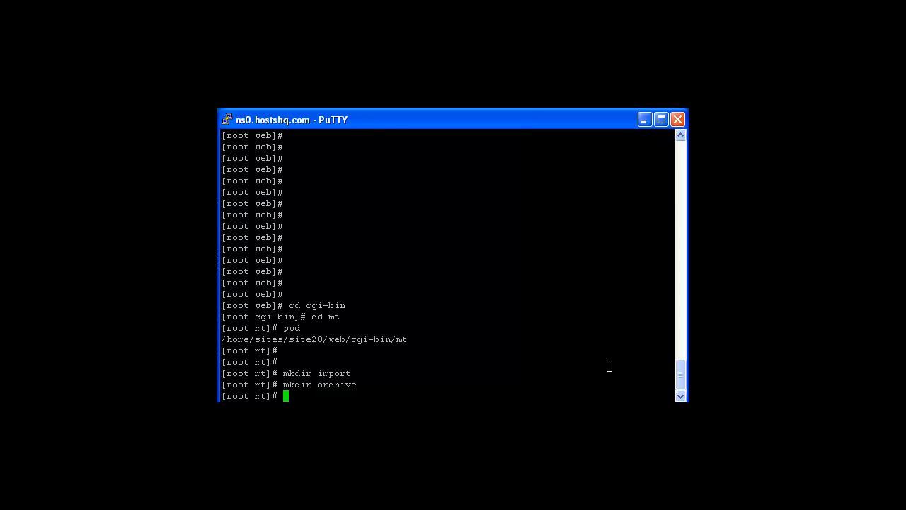
{"action": "type", "text": "chmod 755 mt*.cgi"}
{"action": "key", "text": "Return"}
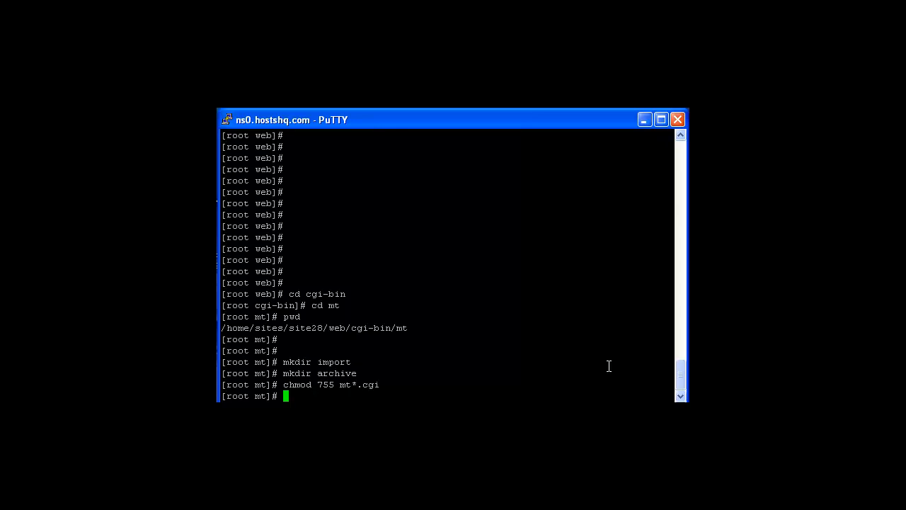
Give the archive, import and mt folders 777 permissions
{"action": "type", "text": "chmod 777 archive"}
{"action": "key", "text": "Return"}
{"action": "type", "text": "chmod 77"}
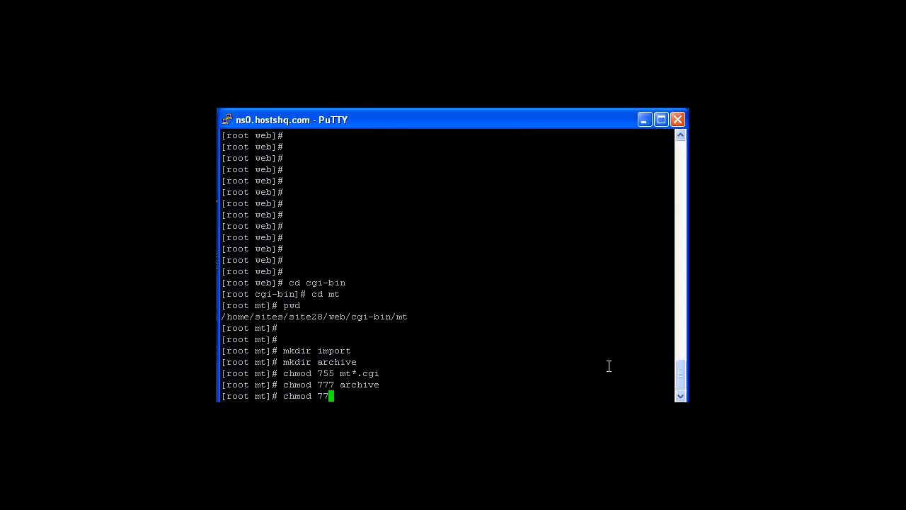
{"action": "type", "text": "7 import"}
{"action": "key", "text": "Return"}
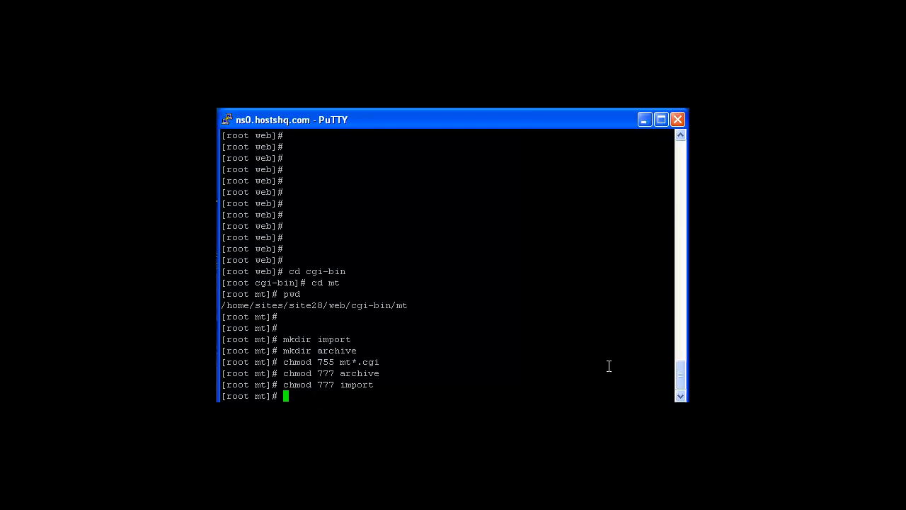
{"action": "type", "text": "cd .."}
{"action": "key", "text": "Return"}
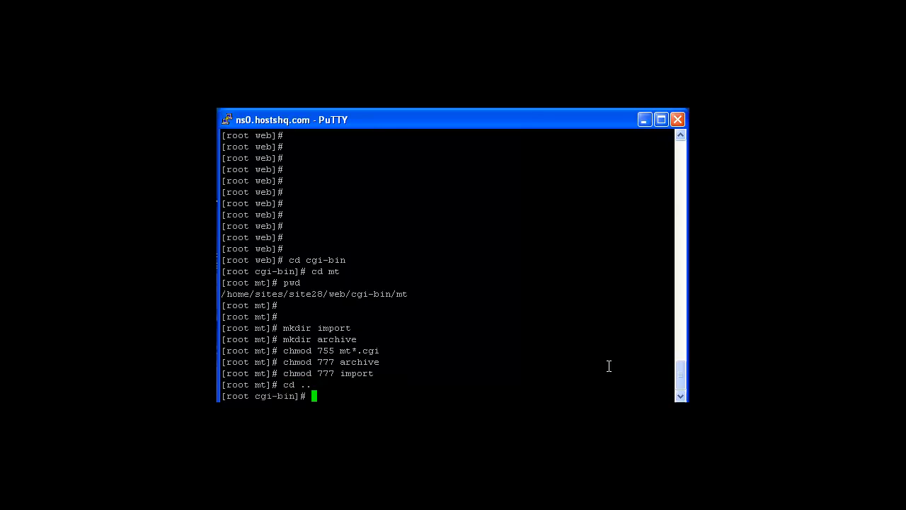
{"action": "type", "text": "chmod 777 mt"}
{"action": "key", "text": "Return"}
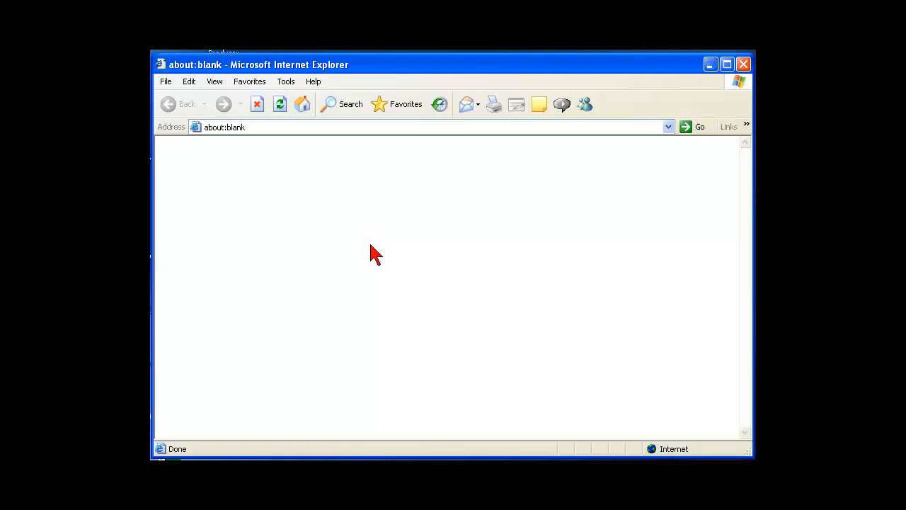
{"action": "left_click", "coordinate": [280, 126]}
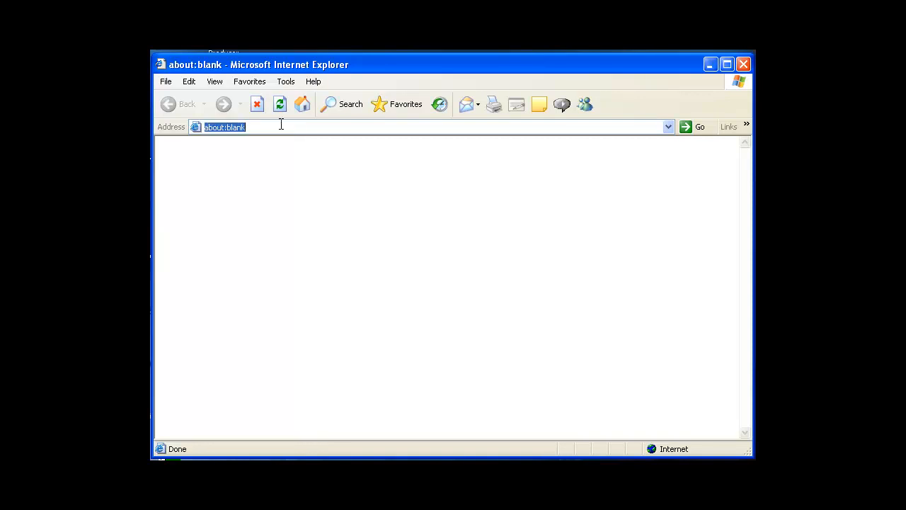
{"action": "type", "text": "www.momsbuiess"}
{"action": "key", "text": "BackSpace"}
{"action": "key", "text": "BackSpace"}
{"action": "key", "text": "BackSpace"}
{"action": "key", "text": "BackSpace"}
{"action": "key", "text": "BackSpace"}
{"action": "type", "text": "usiness."}
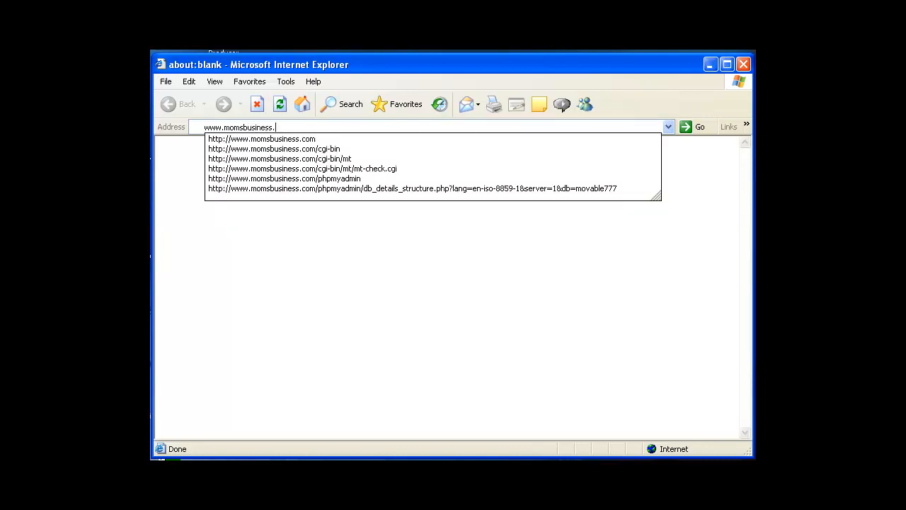
{"action": "type", "text": "com/"}
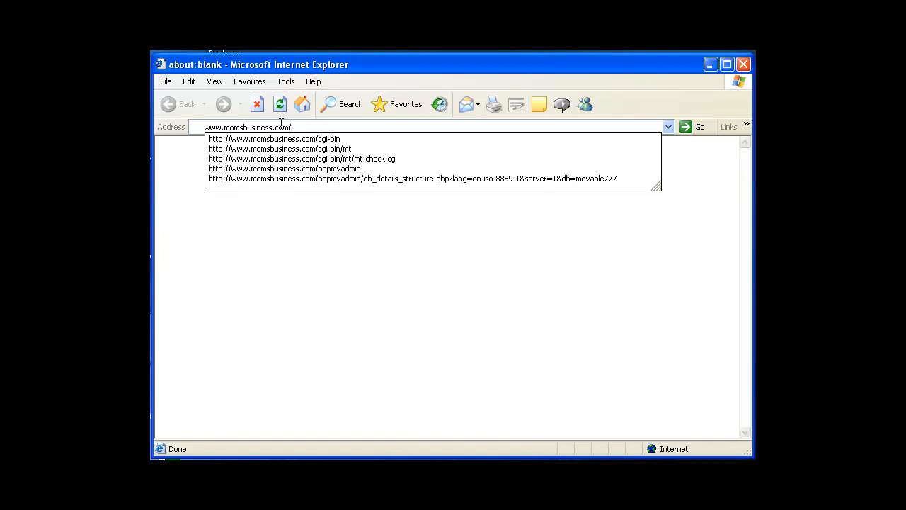
{"action": "type", "text": "cgi-bin"}
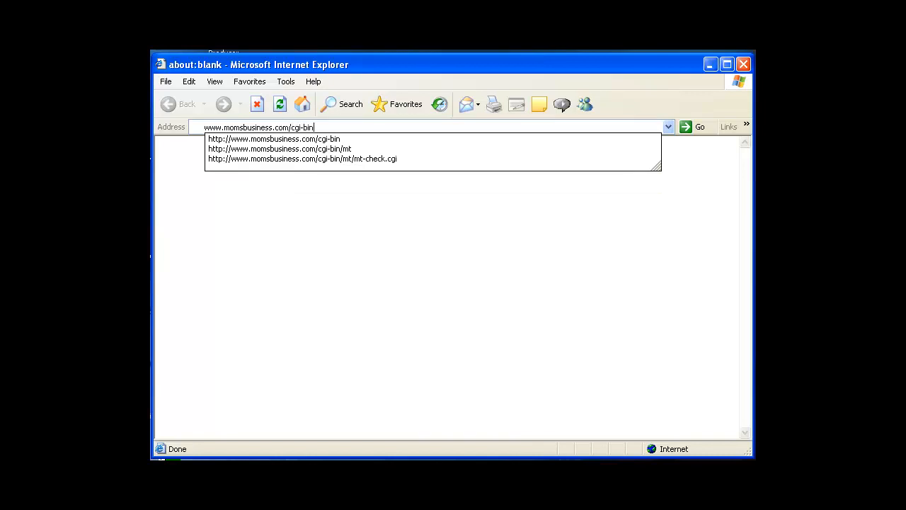
{"action": "type", "text": "/mt/mt"}
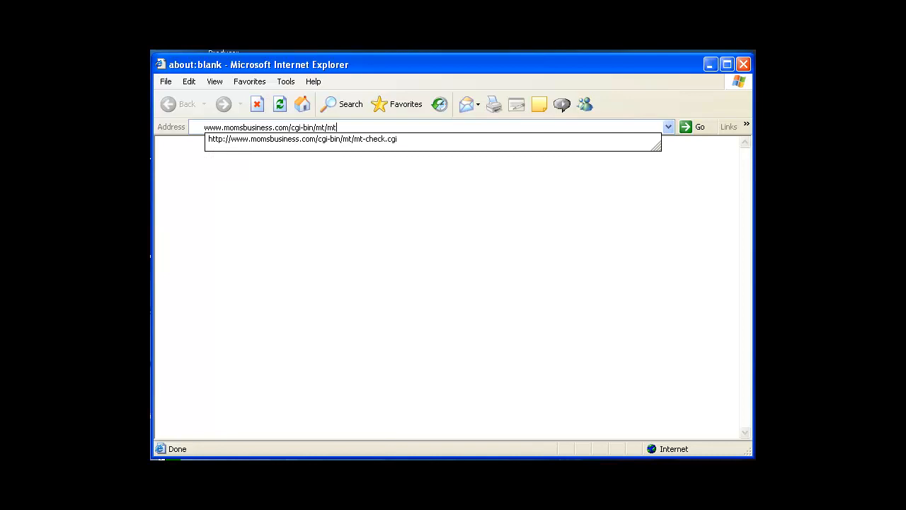
{"action": "type", "text": "-check.cgi"}
{"action": "key", "text": "Return"}
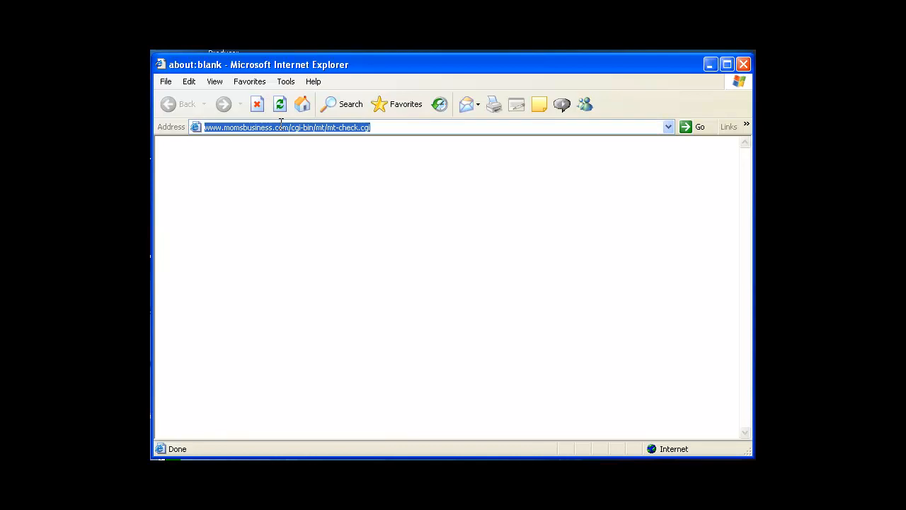
{"action": "left_click", "coordinate": [387, 127]}
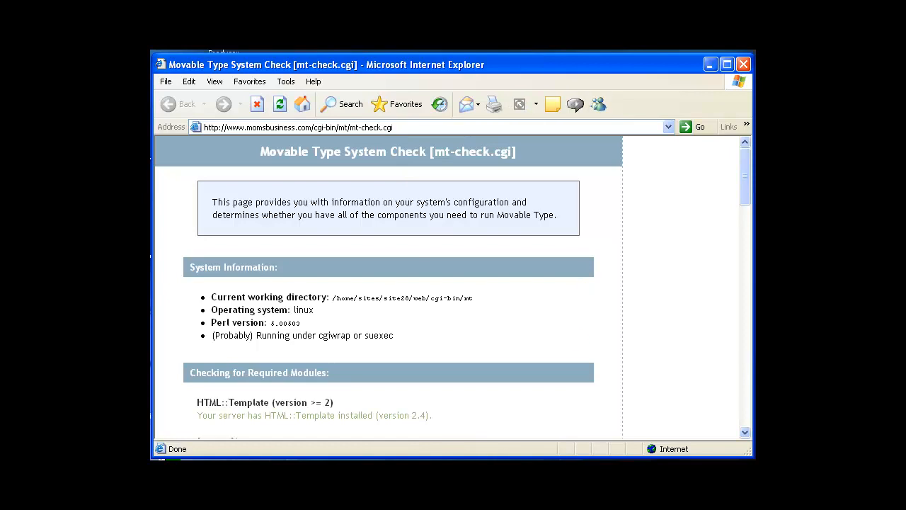
Scroll through the System Information and Required Modules sections of the mt-check report
{"action": "left_click", "coordinate": [744, 434]}
{"action": "left_click", "coordinate": [745, 434]}
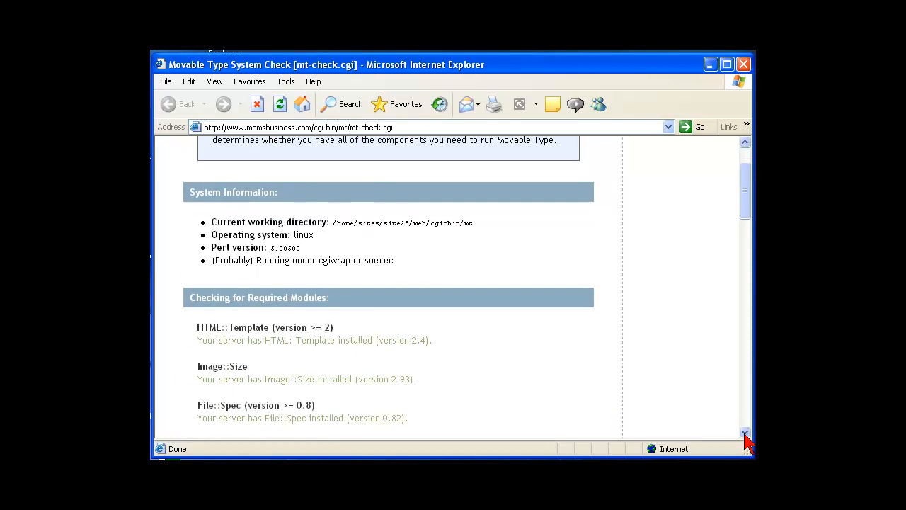
{"action": "scroll", "coordinate": [747, 219], "scroll_direction": "up", "scroll_amount": 1}
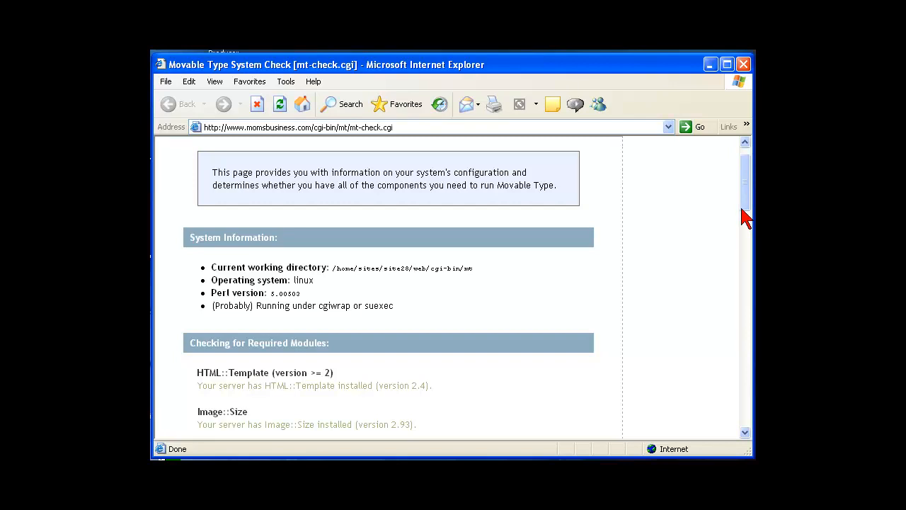
{"action": "scroll", "coordinate": [745, 218], "scroll_direction": "down", "scroll_amount": 1}
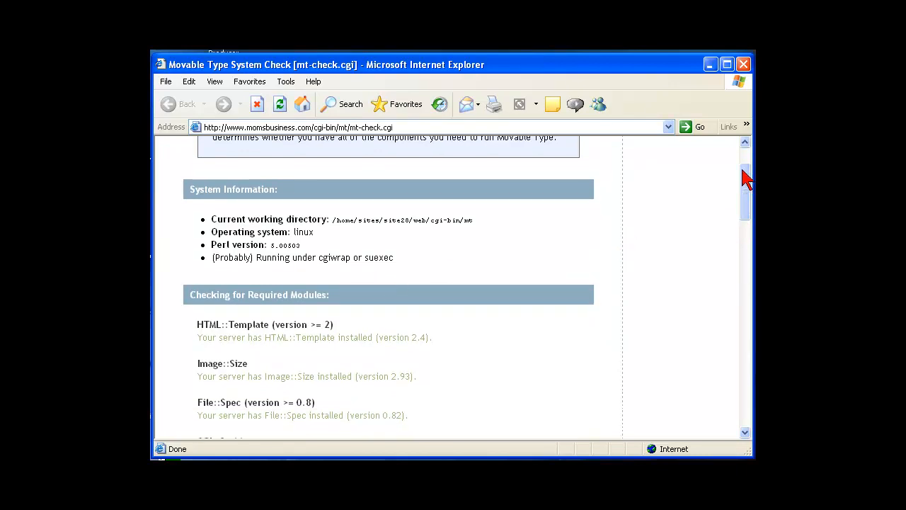
{"action": "left_click_drag", "start_coordinate": [743, 182], "coordinate": [740, 196]}
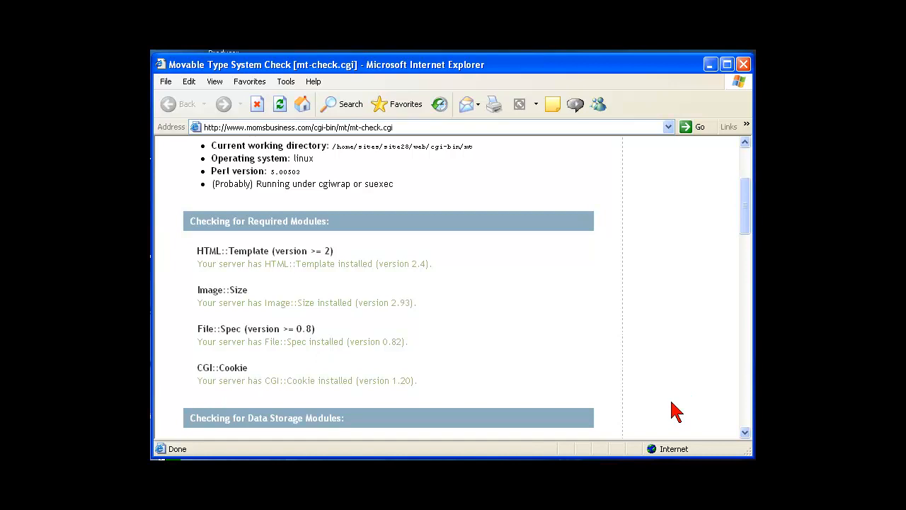
{"action": "left_click_drag", "start_coordinate": [744, 433], "coordinate": [745, 433]}
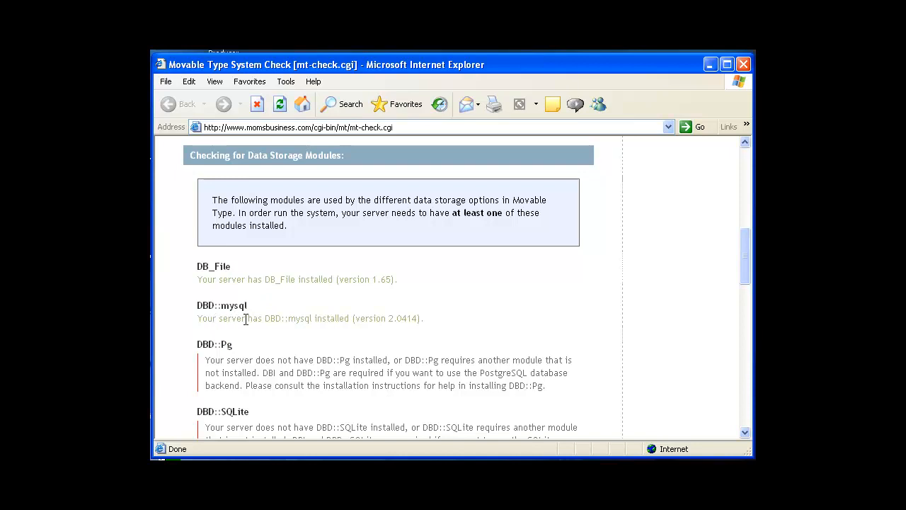
Scroll past the Data Storage Modules section down to the Optional Modules heading
{"action": "left_click", "coordinate": [745, 433]}
{"action": "left_click", "coordinate": [745, 433]}
{"action": "left_click", "coordinate": [746, 433]}
{"action": "left_click", "coordinate": [745, 433]}
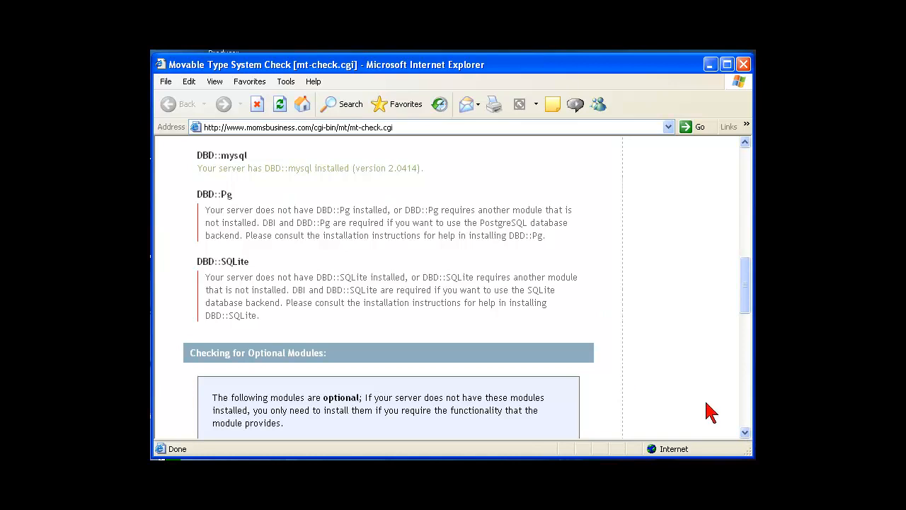
{"action": "left_click_drag", "start_coordinate": [747, 305], "coordinate": [743, 344]}
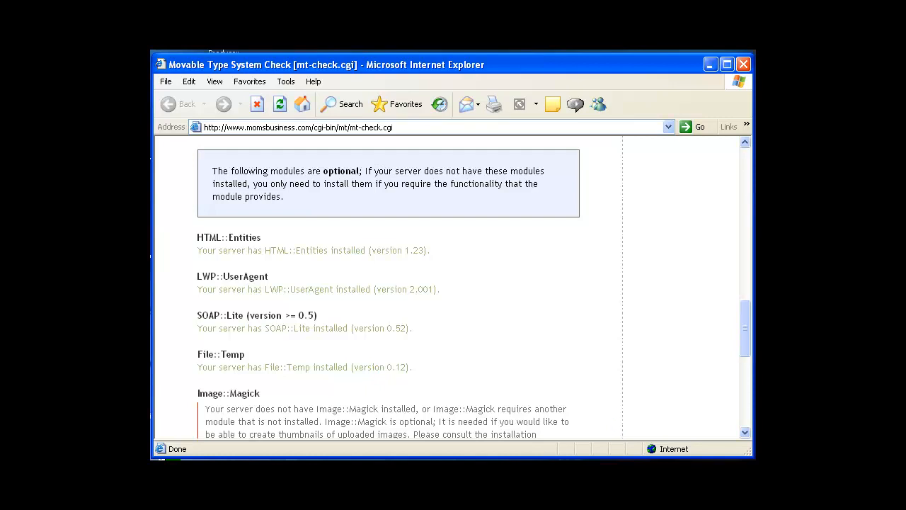
Scroll down to the green System Check Successful bar, then return to a blank page
{"action": "left_click", "coordinate": [746, 433]}
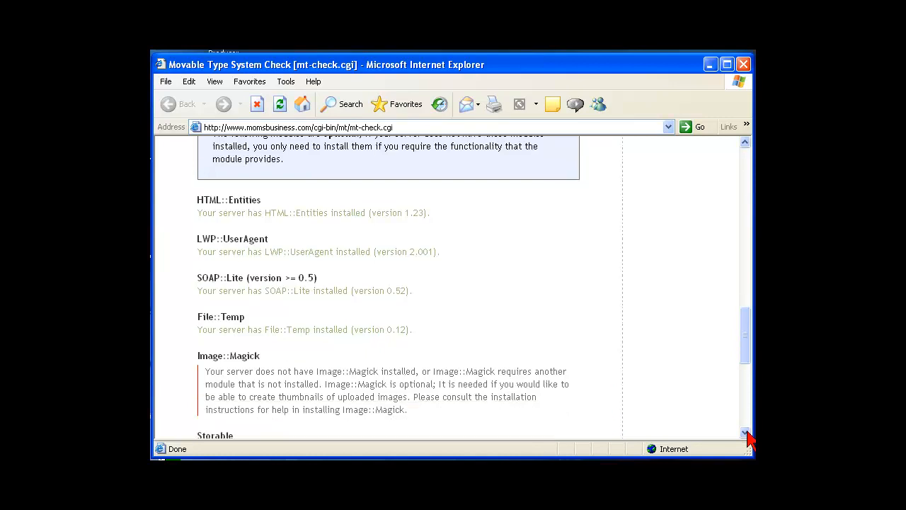
{"action": "left_click", "coordinate": [746, 433]}
{"action": "left_click", "coordinate": [746, 433]}
{"action": "left_click", "coordinate": [746, 433]}
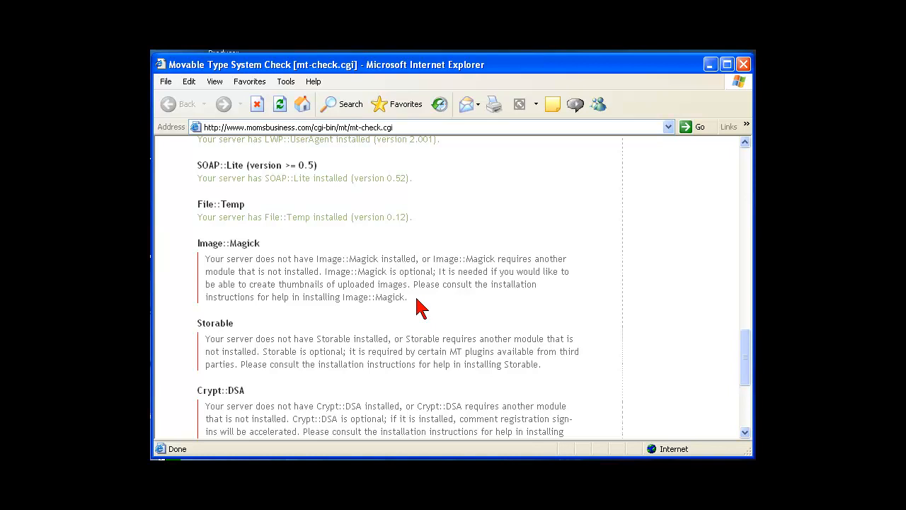
{"action": "left_click", "coordinate": [745, 433]}
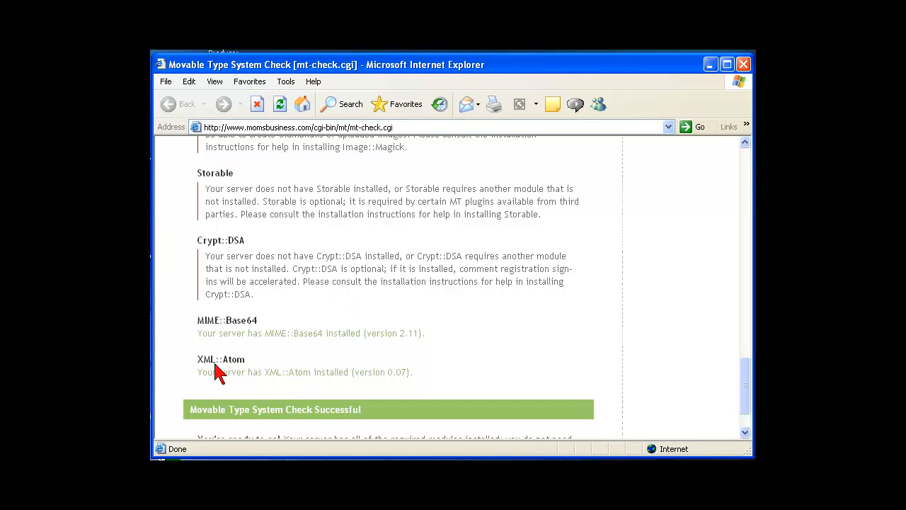
{"action": "left_click", "coordinate": [746, 432]}
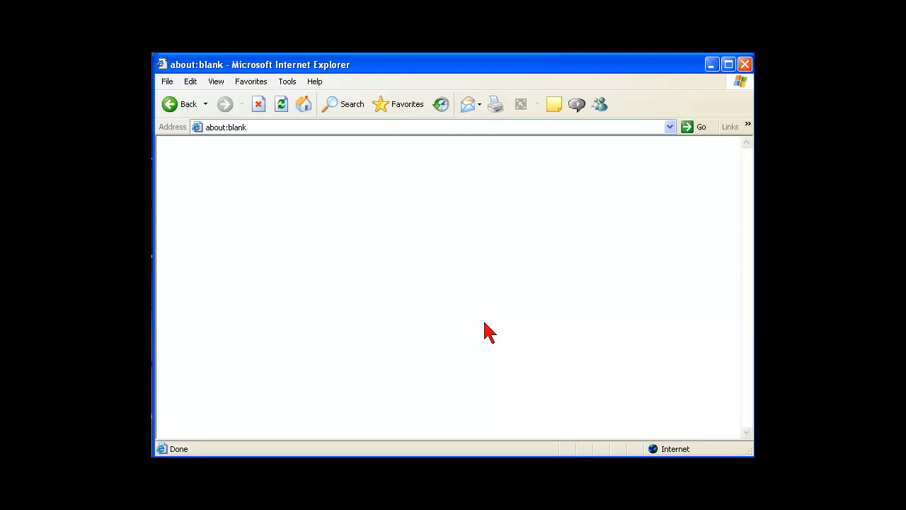
{"action": "left_click", "coordinate": [251, 126]}
{"action": "type", "text": "www.momsbusiness.com/"}
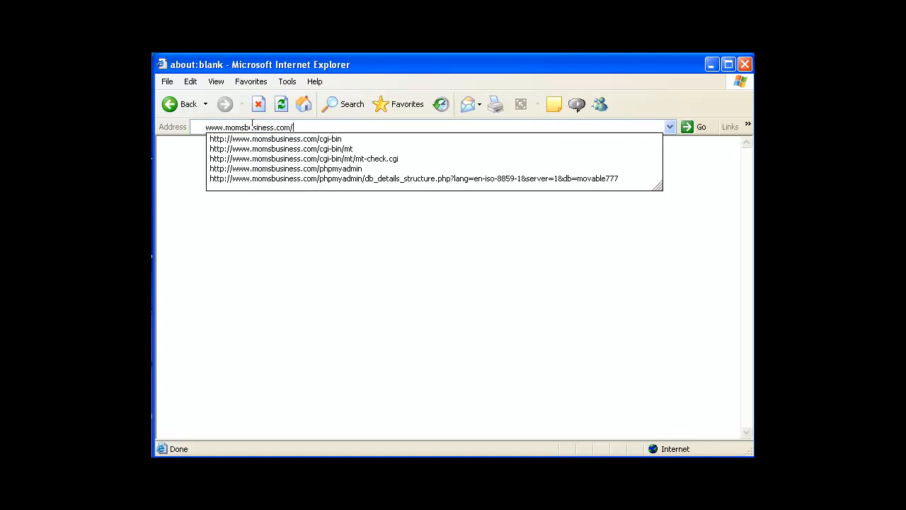
{"action": "type", "text": "cgi-b"}
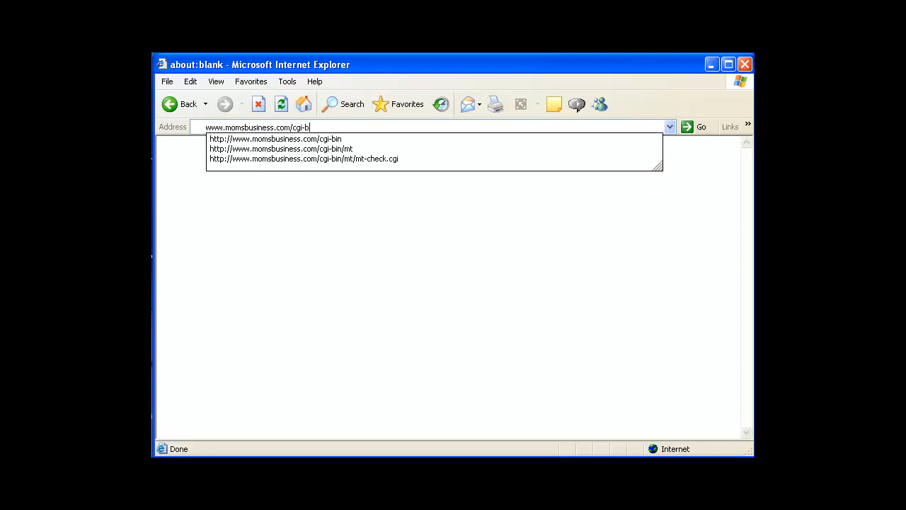
{"action": "type", "text": "in/"}
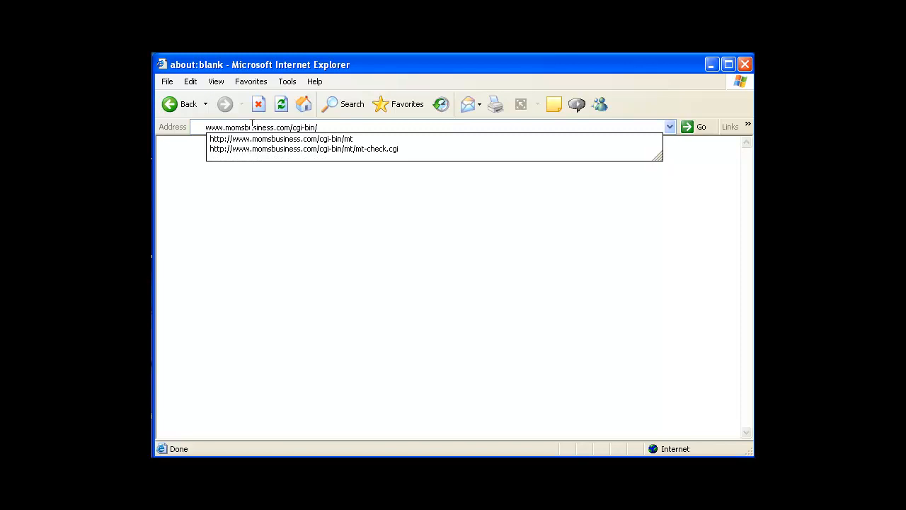
{"action": "type", "text": "mt/m"}
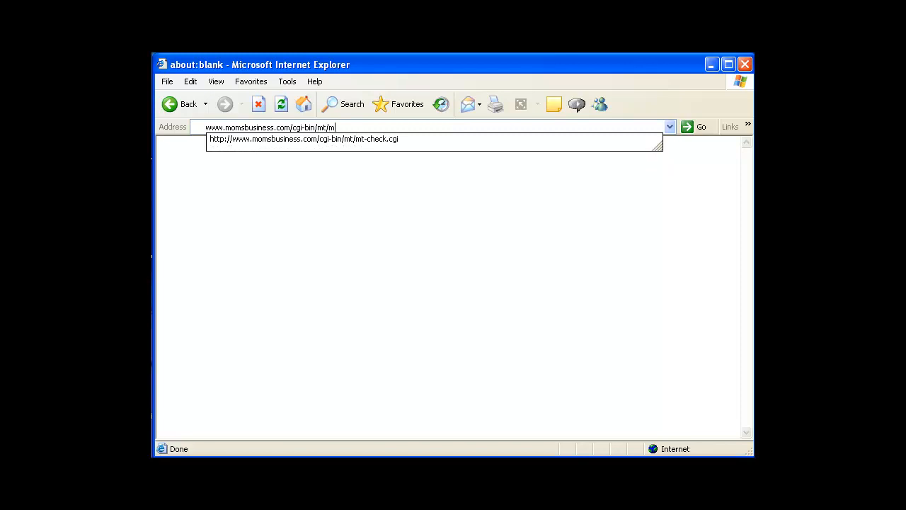
{"action": "type", "text": "t-load.cg"}
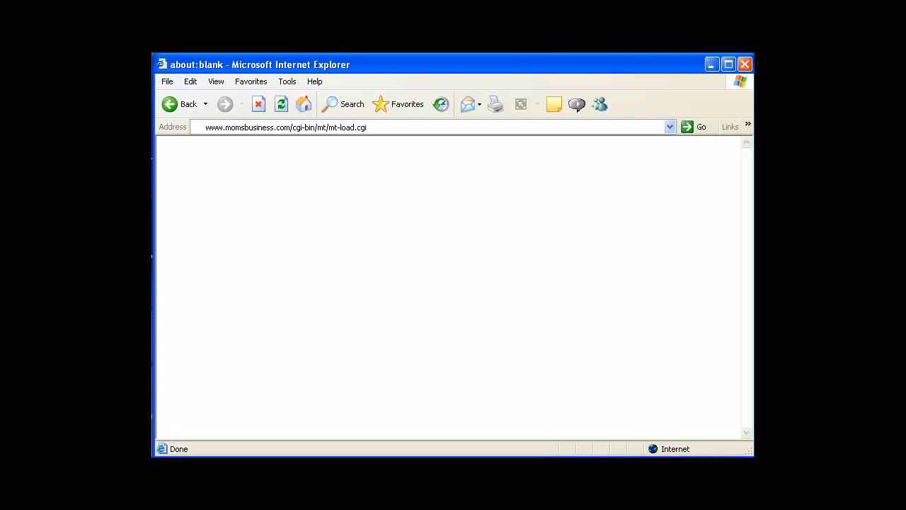
{"action": "type", "text": "i"}
{"action": "left_click", "coordinate": [251, 125]}
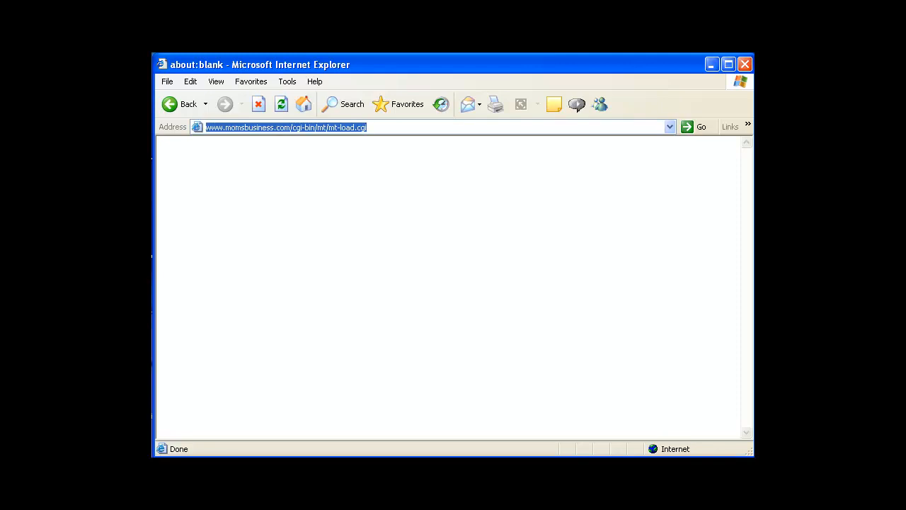
Load mt-load.cgi and scroll to the System Initialization Complete notice and its delete warning
{"action": "key", "text": "Return"}
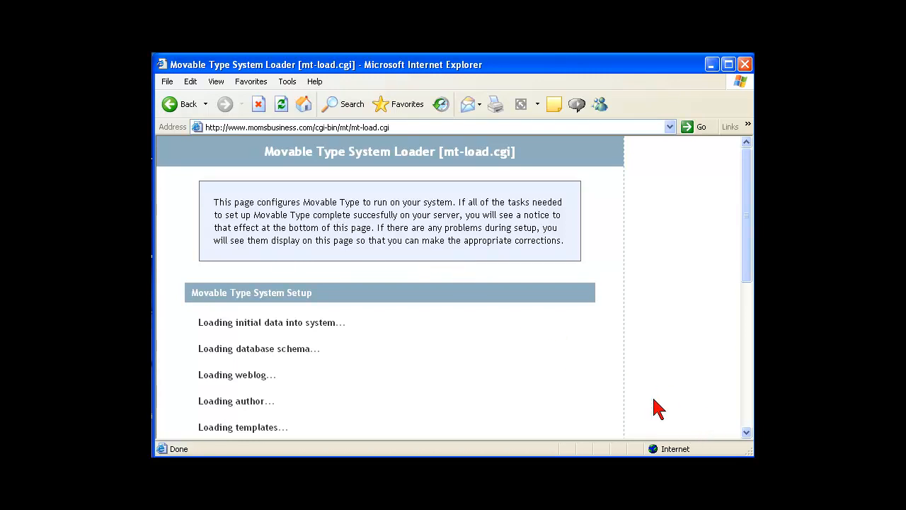
{"action": "left_click", "coordinate": [748, 433]}
{"action": "left_click", "coordinate": [747, 433]}
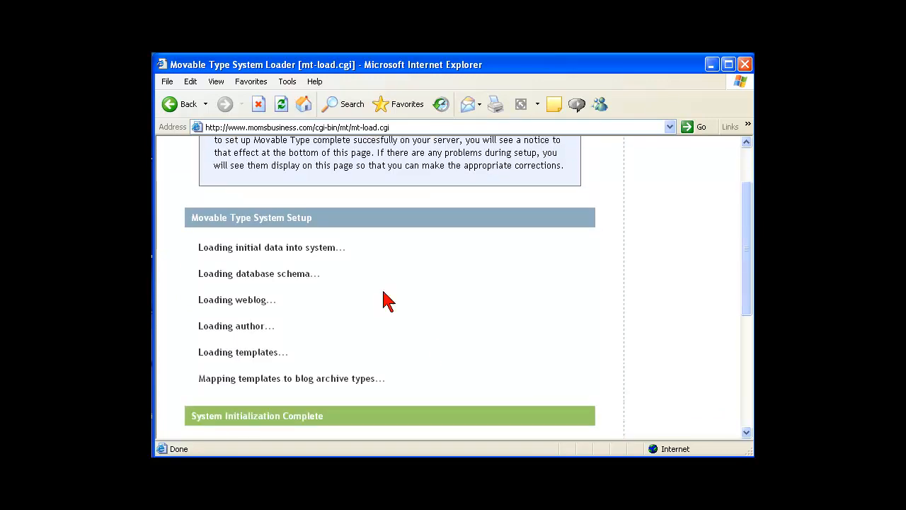
{"action": "left_click", "coordinate": [747, 433]}
{"action": "left_click", "coordinate": [747, 433]}
{"action": "left_click", "coordinate": [747, 433]}
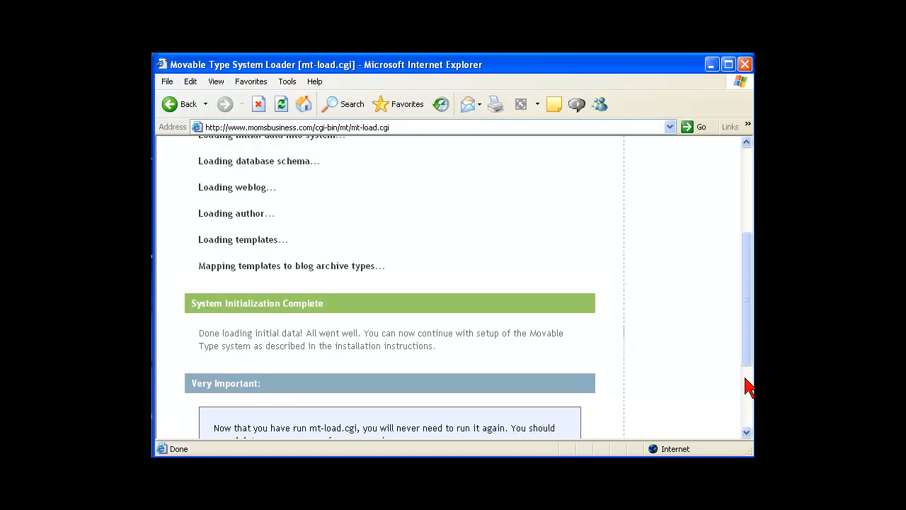
{"action": "left_click_drag", "start_coordinate": [742, 357], "coordinate": [732, 394]}
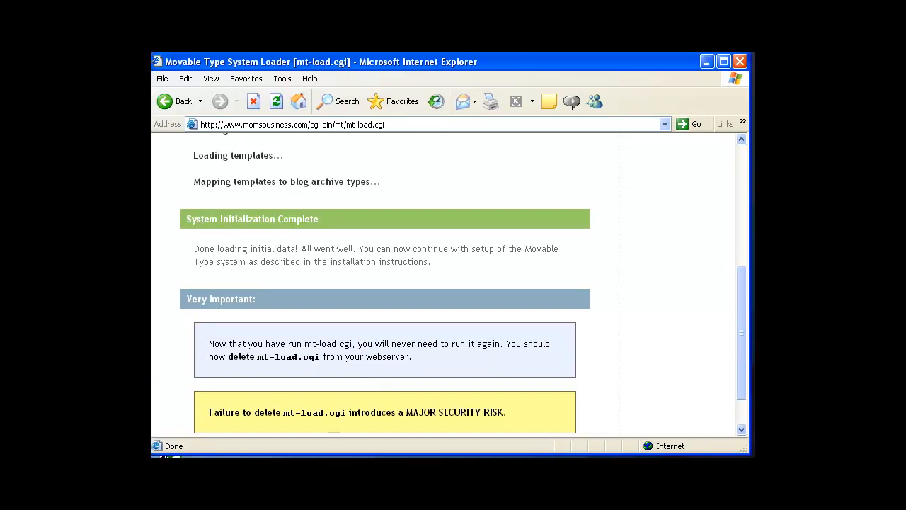
In the terminal, go into cgi-bin/mt and list its files
{"action": "left_click", "coordinate": [707, 62]}
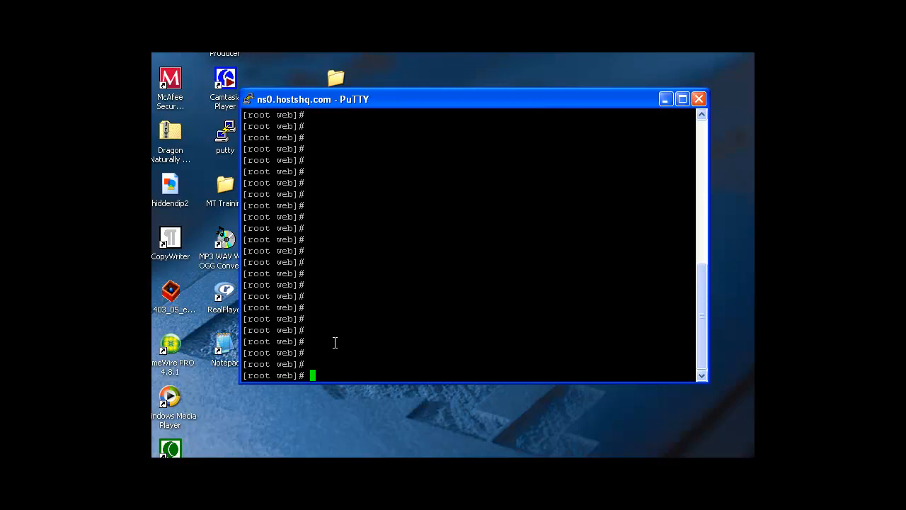
{"action": "type", "text": "cd cgi-bin"}
{"action": "key", "text": "Return"}
{"action": "type", "text": "cd mt"}
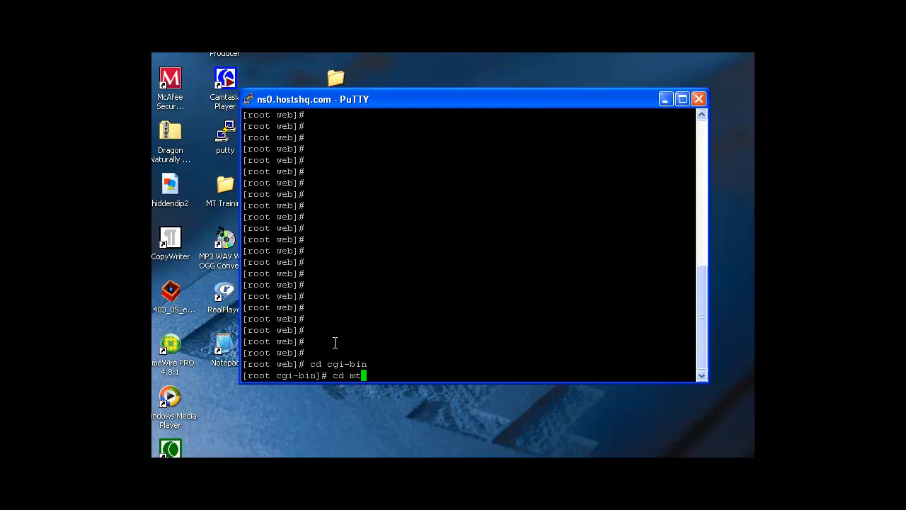
{"action": "key", "text": "Return"}
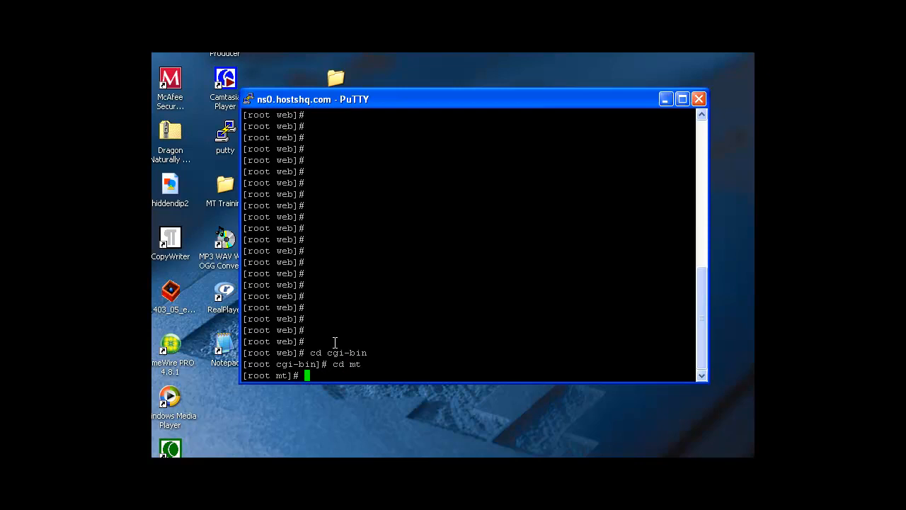
{"action": "type", "text": "ls"}
{"action": "key", "text": "Return"}
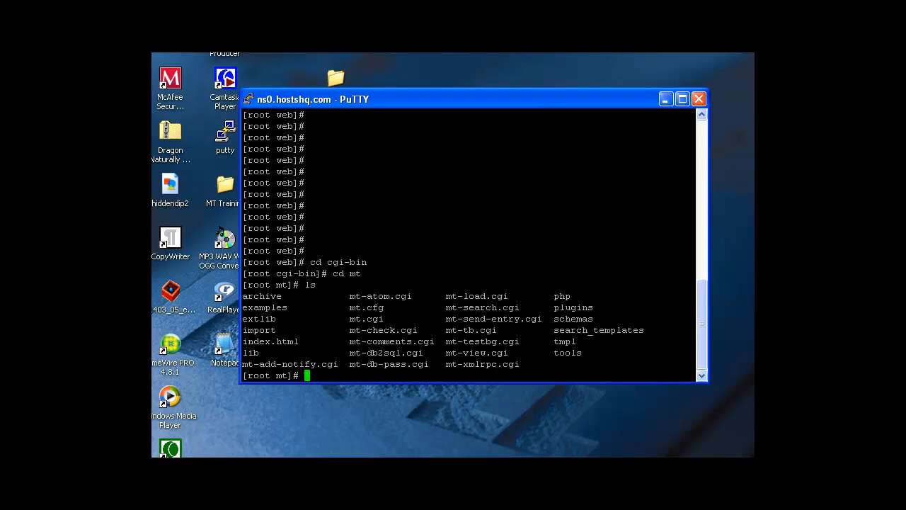
Delete mt-load.cgi with rm and list the folder to confirm it is gone
{"action": "type", "text": "rf"}
{"action": "key", "text": "BackSpace"}
{"action": "type", "text": "m mt-load./"}
{"action": "key", "text": "BackSpace"}
{"action": "type", "text": "cgi"}
{"action": "key", "text": "Return"}
{"action": "type", "text": "ls"}
{"action": "key", "text": "Return"}
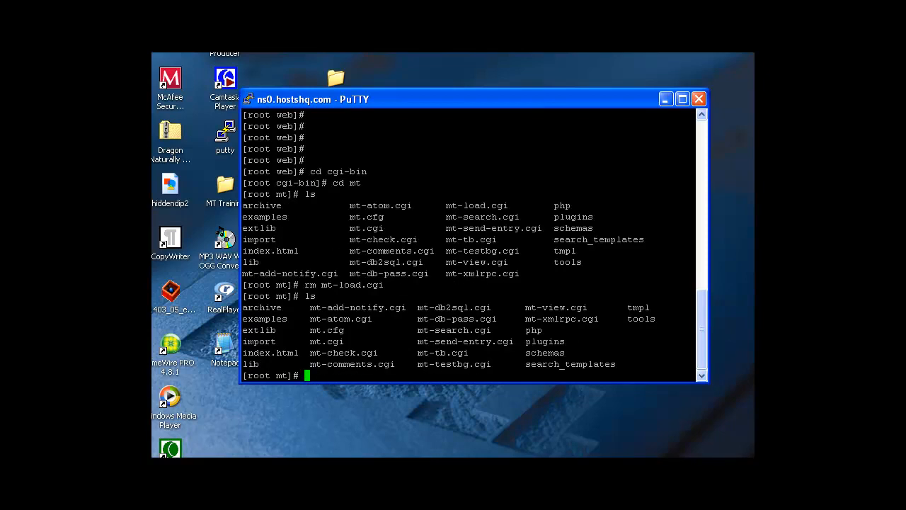
Exit the root shell and end the remote PuTTY session
{"action": "type", "text": "exit"}
{"action": "key", "text": "Return"}
{"action": "type", "text": "exit"}
{"action": "key", "text": "Return"}
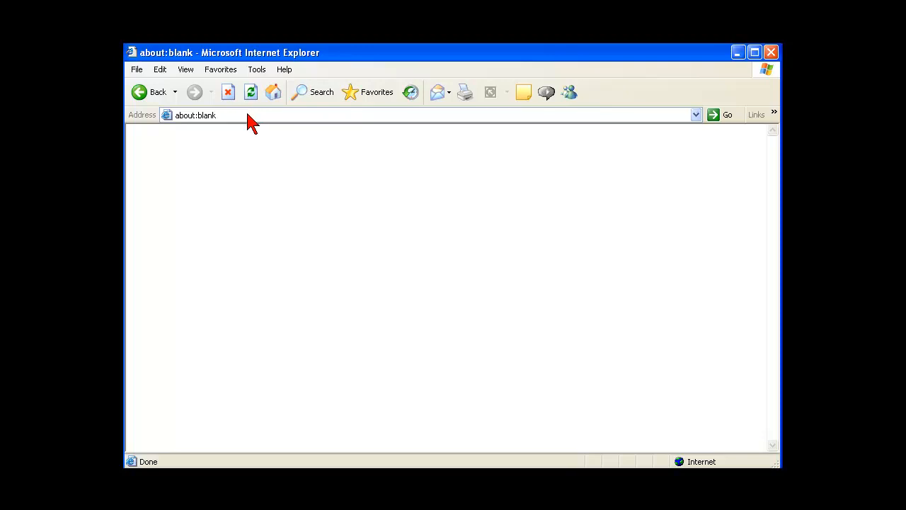
{"action": "left_click", "coordinate": [247, 115]}
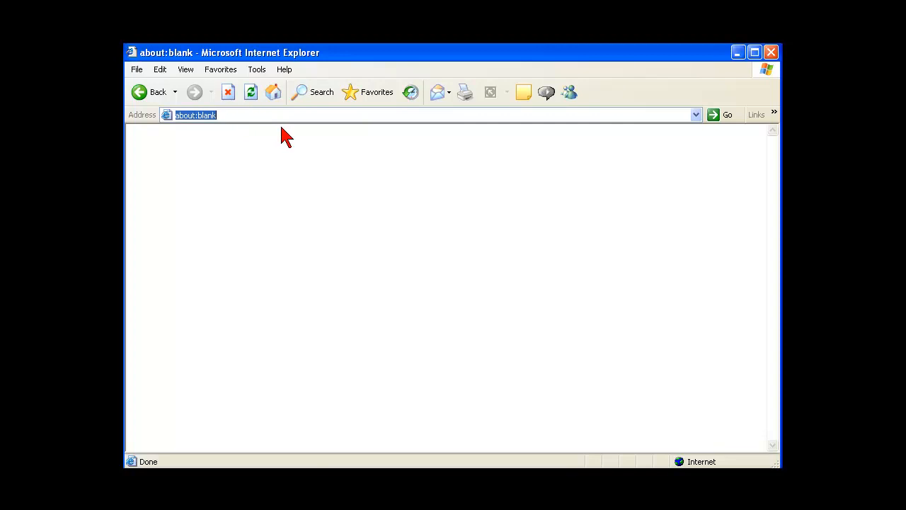
{"action": "type", "text": "www.momsbusiness.com/cgi-bin/mt/mt.cg"}
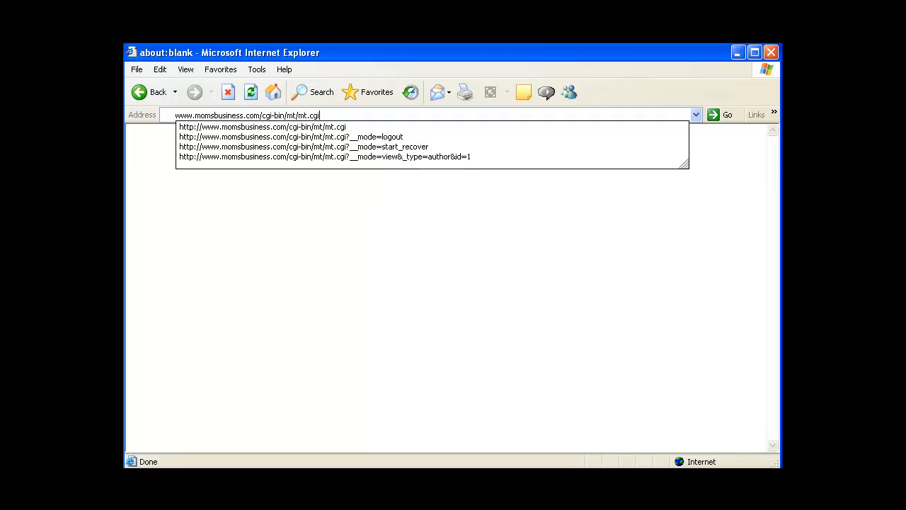
{"action": "type", "text": "i"}
{"action": "key", "text": "Return"}
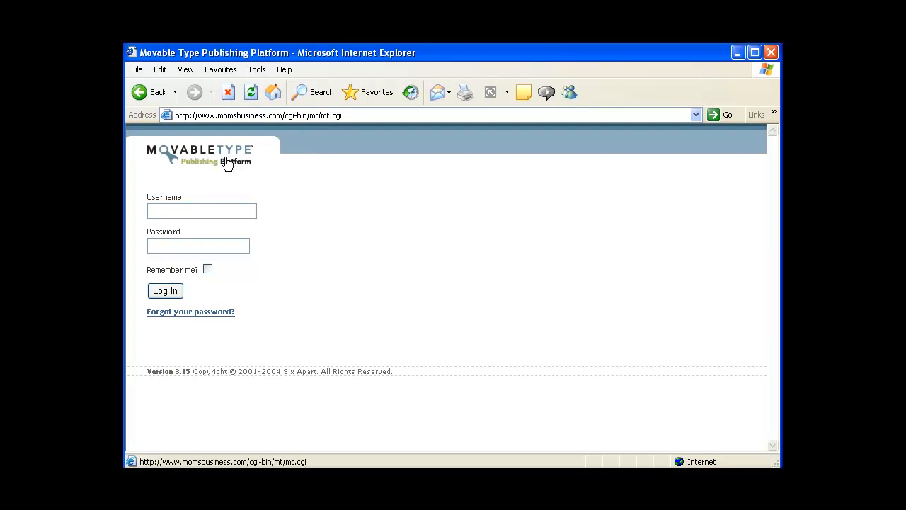
{"action": "mouse_move", "coordinate": [141, 116]}
{"action": "left_mouse_down"}
{"action": "mouse_move", "coordinate": [247, 141]}
{"action": "mouse_move", "coordinate": [212, 191]}
{"action": "mouse_move", "coordinate": [150, 124]}
{"action": "left_mouse_up"}
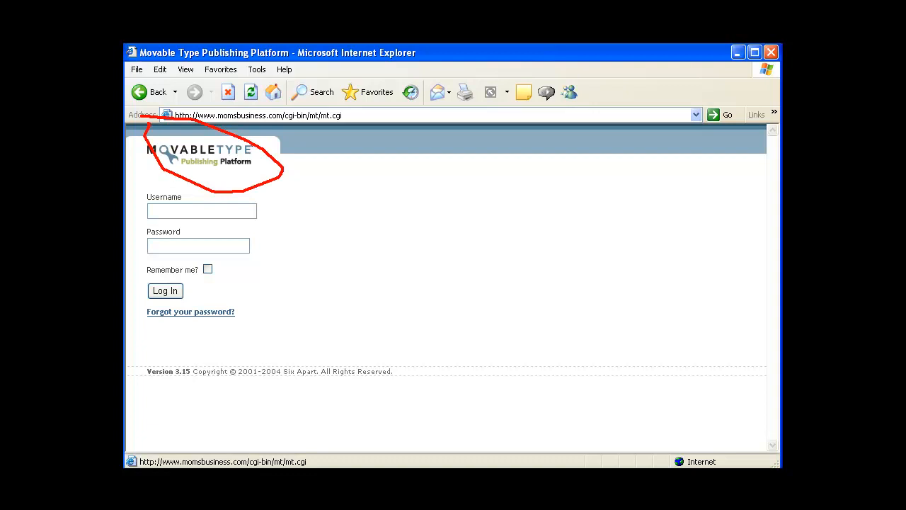
{"action": "key", "text": "Escape"}
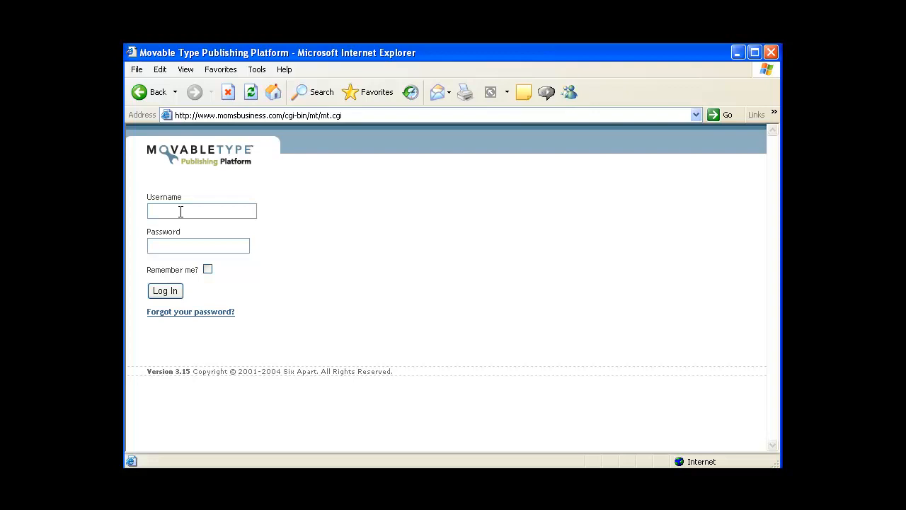
Log in to Movable Type with the author's username and password
{"action": "left_click", "coordinate": [181, 211]}
{"action": "type", "text": "Melody"}
{"action": "key", "text": "Tab"}
{"action": "type", "text": "******"}
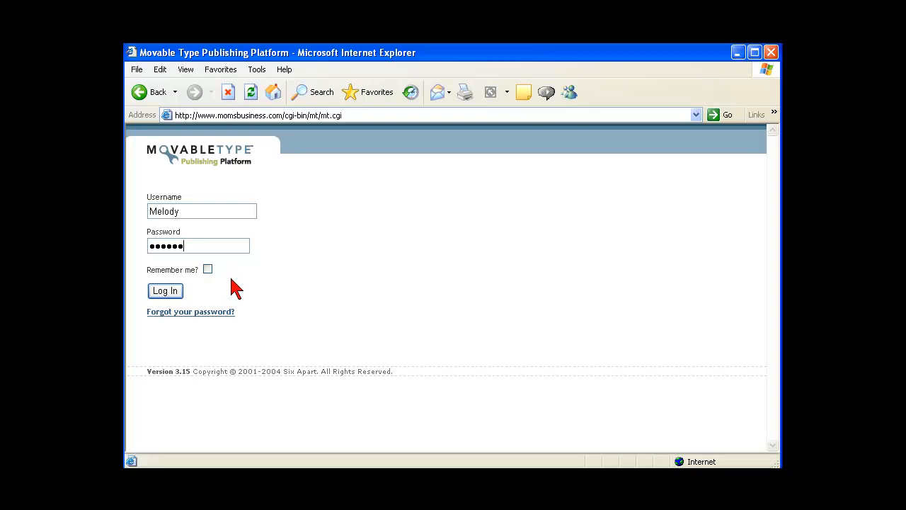
{"action": "left_click", "coordinate": [177, 299]}
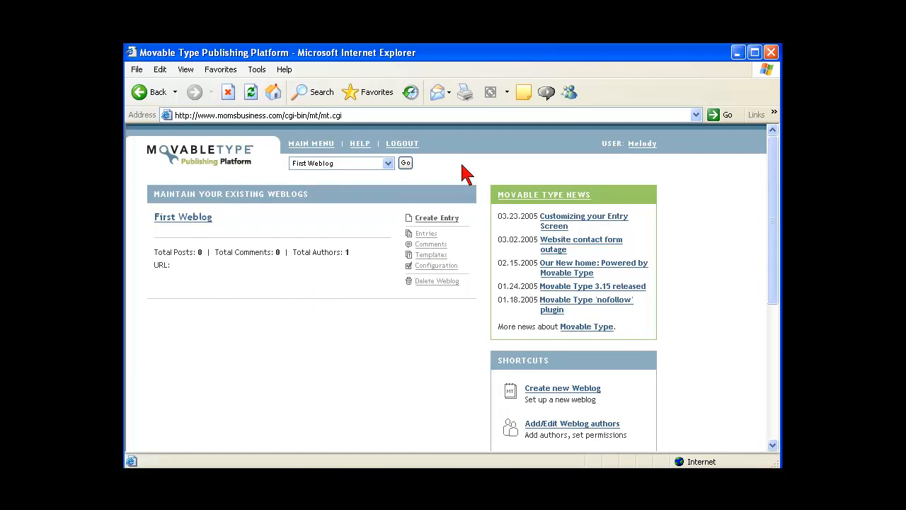
Open the logged-in author's profile from the USER link in the header
{"action": "mouse_move", "coordinate": [606, 117]}
{"action": "left_mouse_down"}
{"action": "mouse_move", "coordinate": [576, 159]}
{"action": "mouse_move", "coordinate": [680, 178]}
{"action": "mouse_move", "coordinate": [649, 135]}
{"action": "mouse_move", "coordinate": [608, 116]}
{"action": "left_mouse_up"}
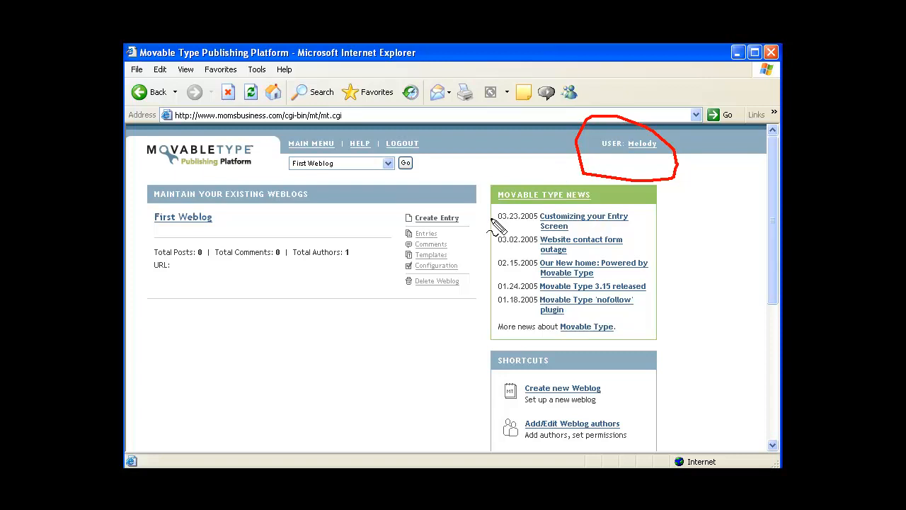
{"action": "key", "text": "Escape"}
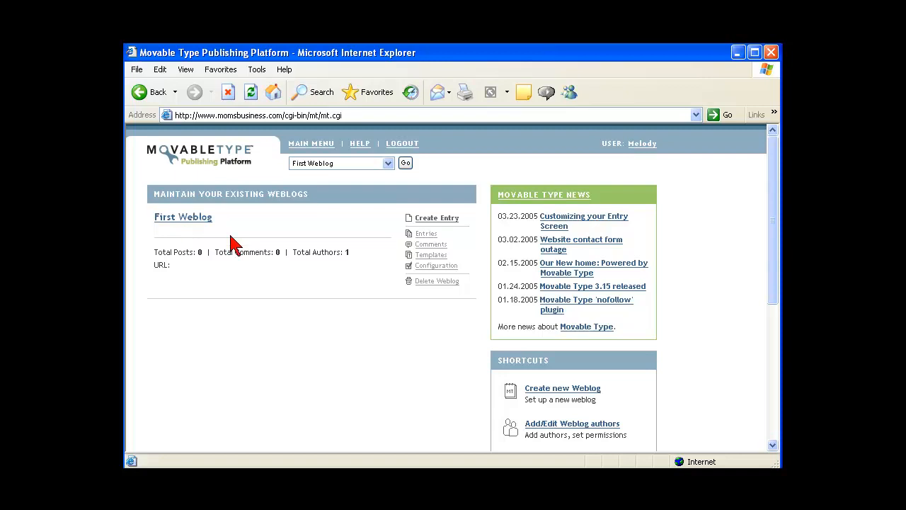
{"action": "left_click", "coordinate": [639, 147]}
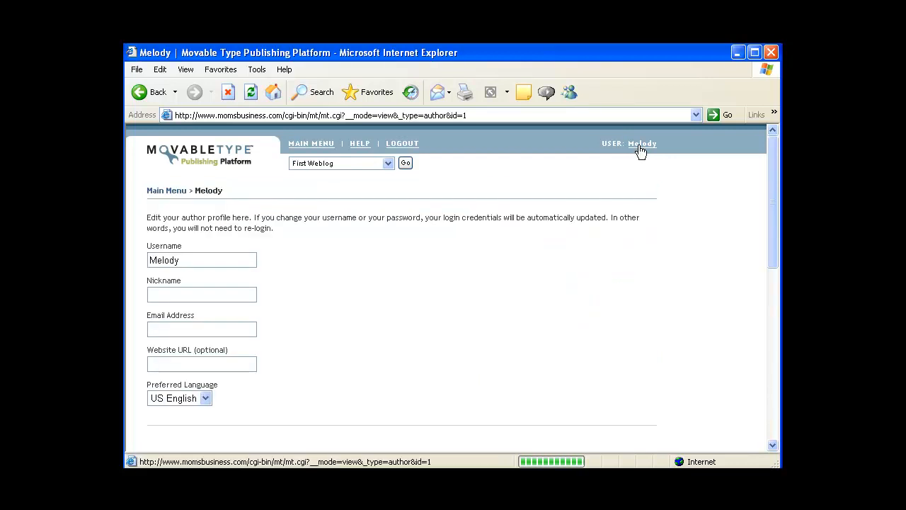
Replace the username, enter the author's e-mail address, and keep US English as preferred language
{"action": "double_click", "coordinate": [184, 260]}
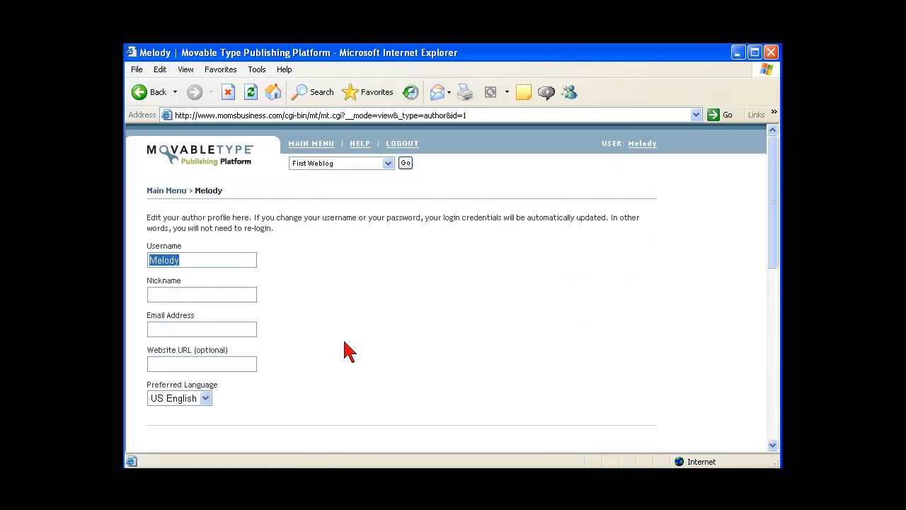
{"action": "type", "text": "Fred"}
{"action": "key", "text": "Tab"}
{"action": "type", "text": "Fred"}
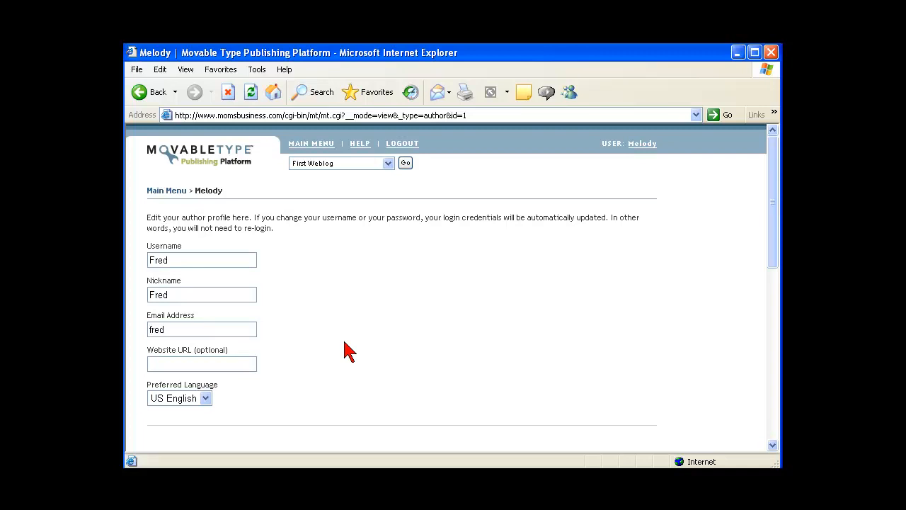
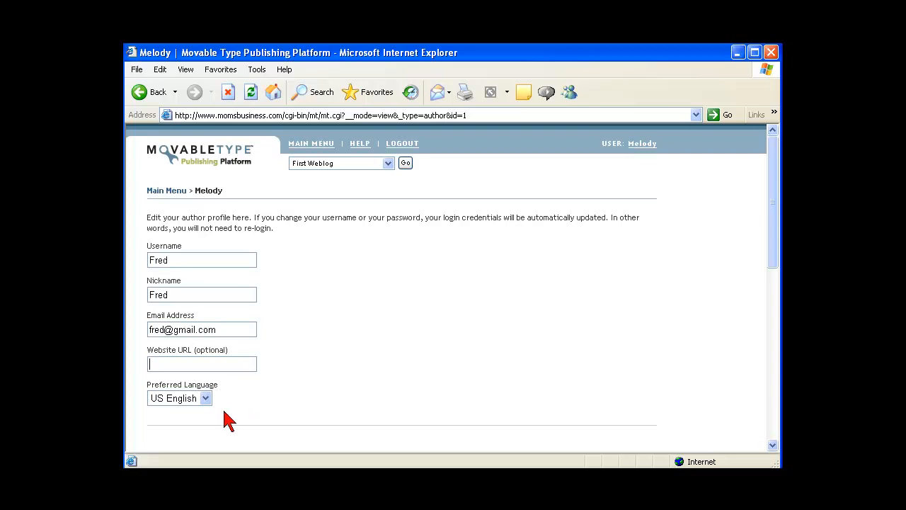
{"action": "left_click", "coordinate": [206, 397]}
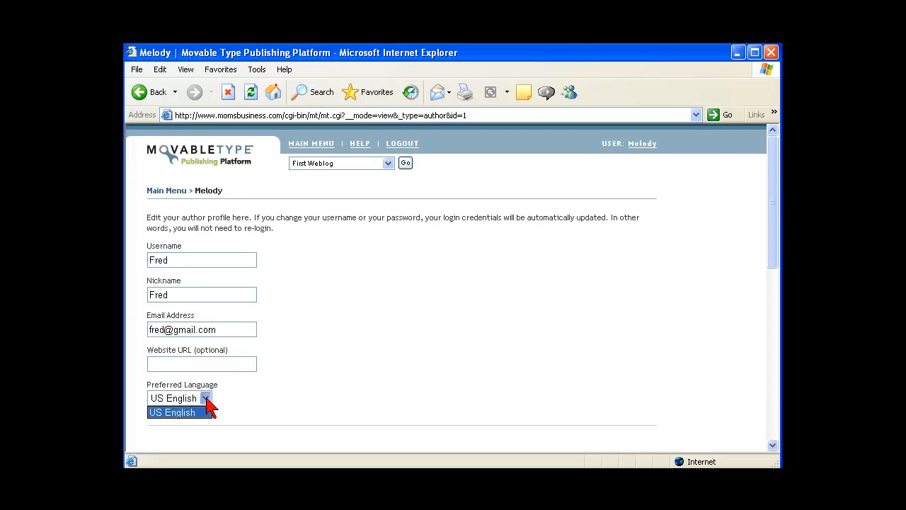
{"action": "left_click", "coordinate": [250, 401]}
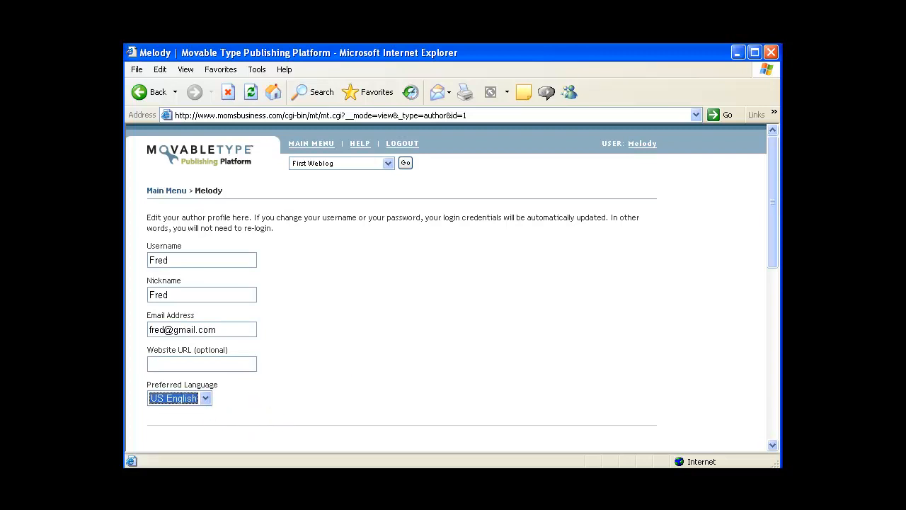
{"action": "left_click", "coordinate": [773, 446]}
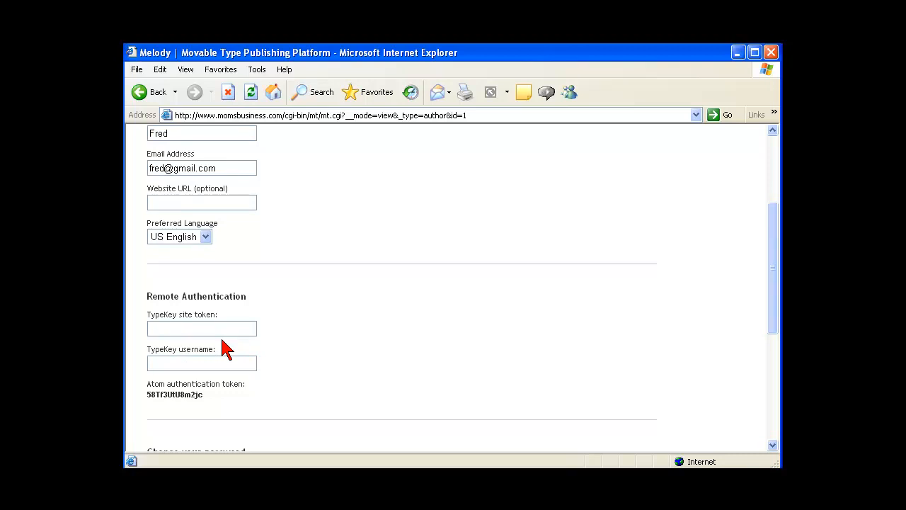
Enter the new password in both Password and Password confirm fields
{"action": "left_click_drag", "start_coordinate": [773, 331], "coordinate": [724, 398]}
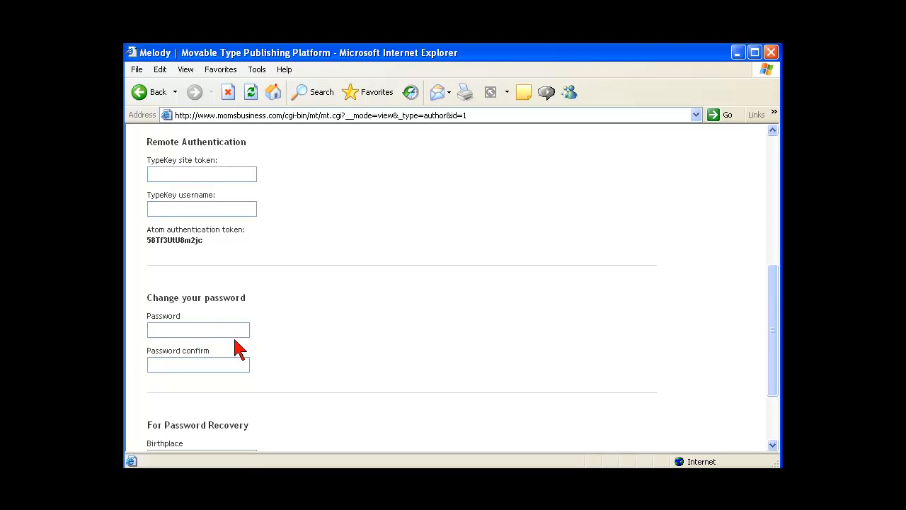
{"action": "type", "text": "*****"}
{"action": "key", "text": "Tab"}
{"action": "type", "text": "*****"}
Fill in the birthplace recovery answer and save the profile
{"action": "left_click", "coordinate": [772, 445]}
{"action": "left_click", "coordinate": [162, 352]}
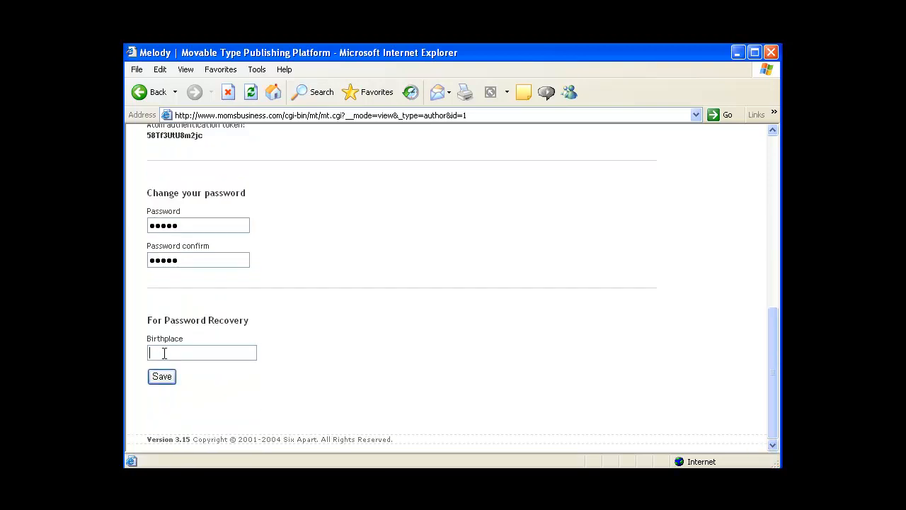
{"action": "left_click", "coordinate": [161, 377]}
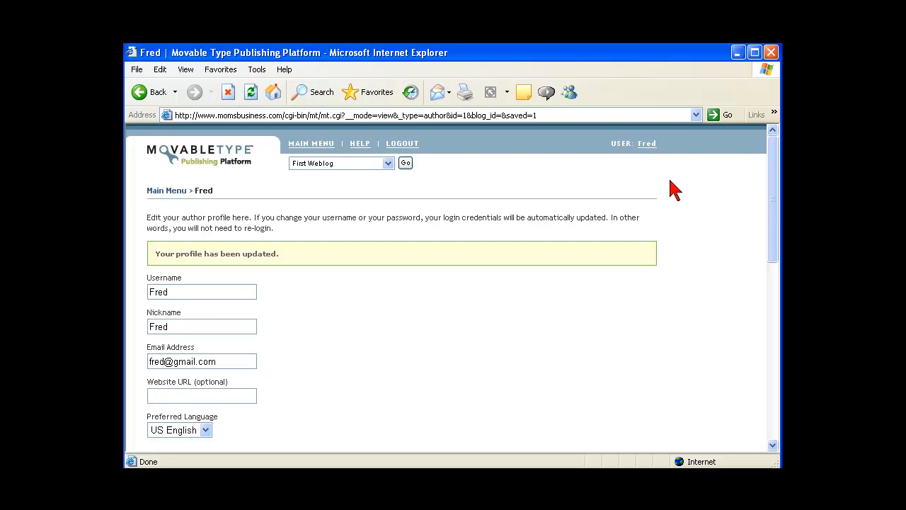
Open First Weblog's management page from the weblog dropdown's Go button
{"action": "mouse_move", "coordinate": [623, 130]}
{"action": "left_mouse_down"}
{"action": "mouse_move", "coordinate": [617, 134]}
{"action": "mouse_move", "coordinate": [682, 172]}
{"action": "mouse_move", "coordinate": [625, 137]}
{"action": "left_mouse_up"}
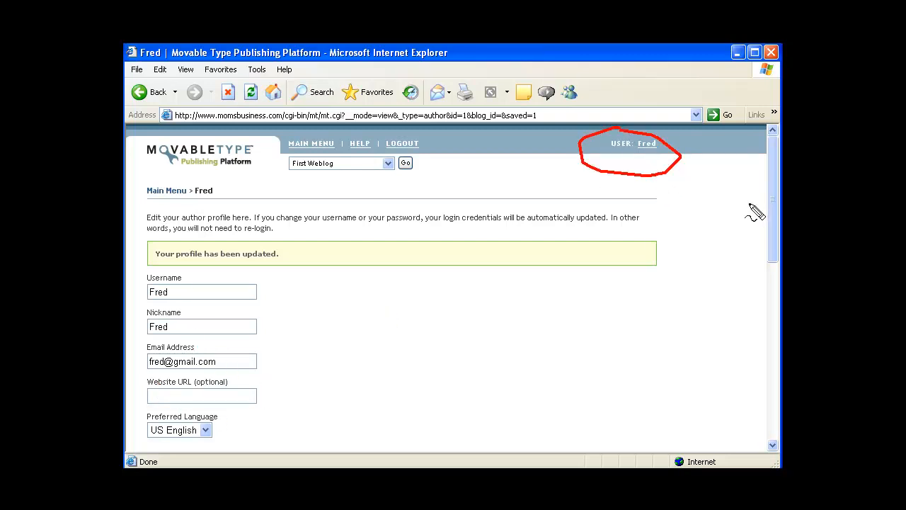
{"action": "key", "text": "Escape"}
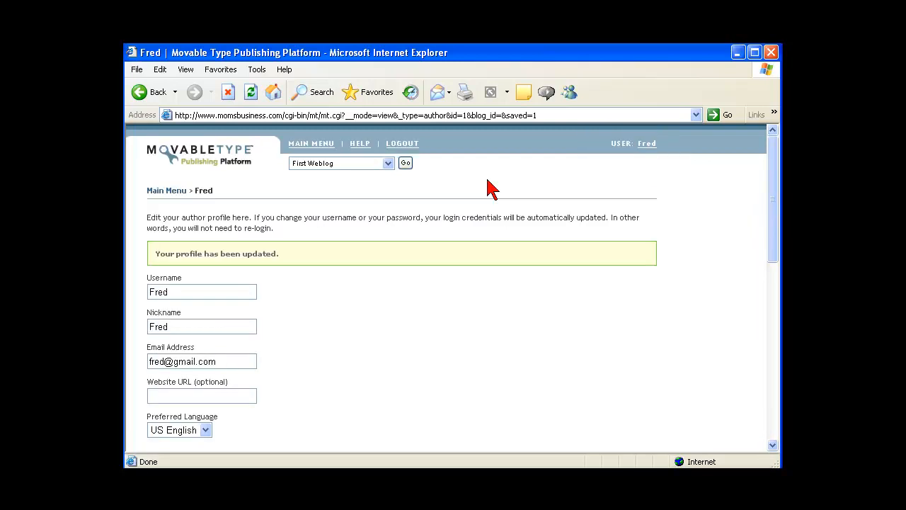
{"action": "left_click", "coordinate": [404, 163]}
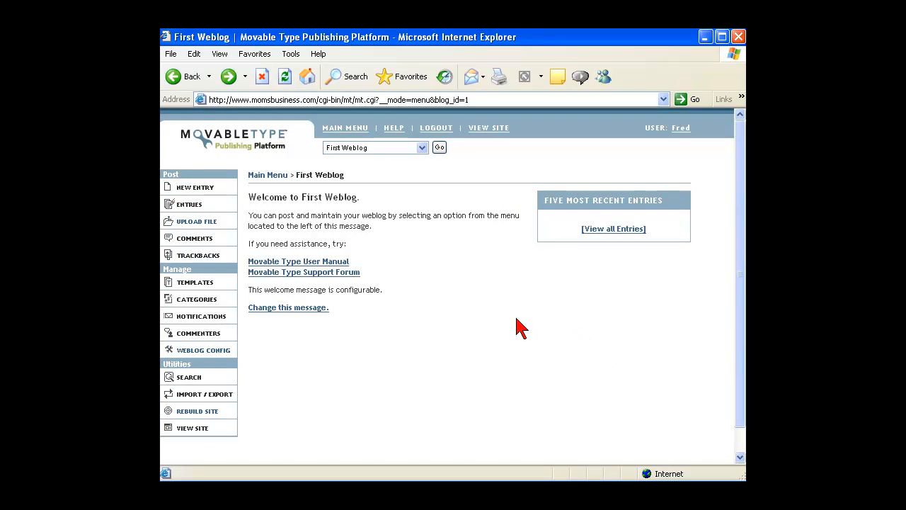
Return to the main menu and open First Weblog's Configuration page
{"action": "left_click", "coordinate": [351, 135]}
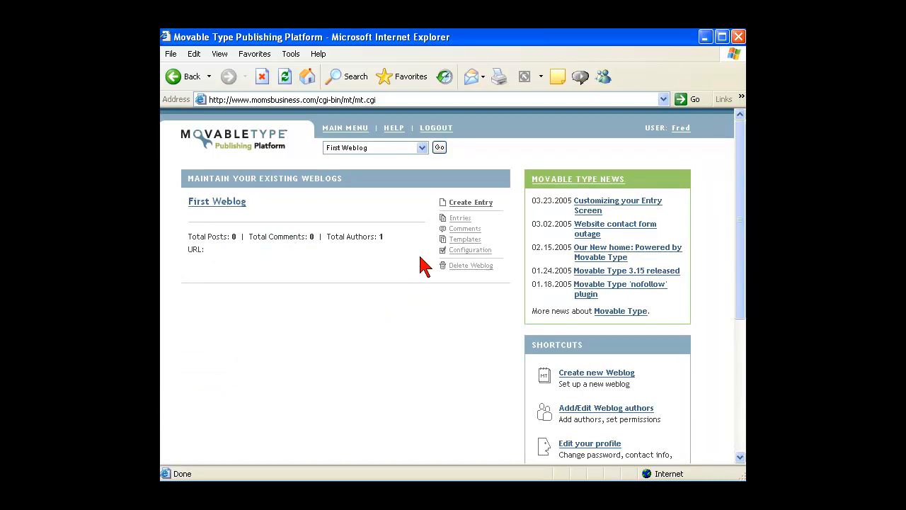
{"action": "left_click", "coordinate": [457, 256]}
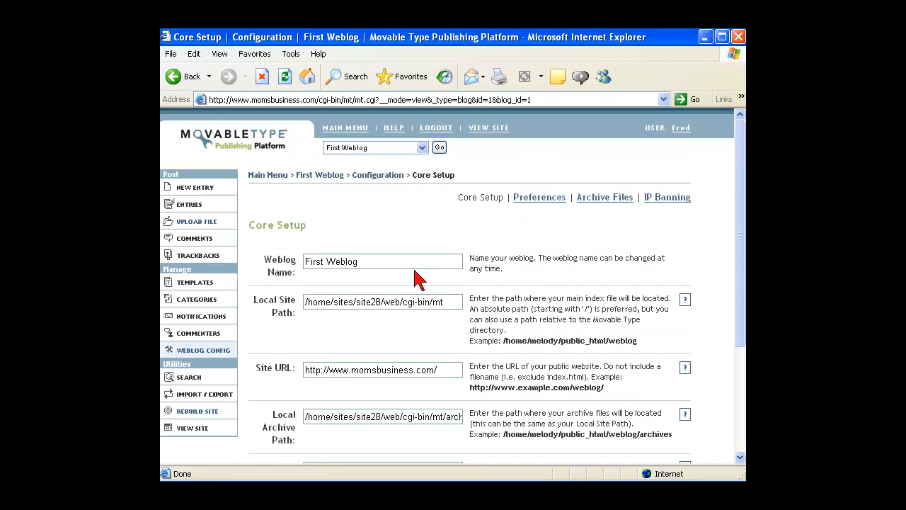
Replace the weblog name 'First Weblog' with 'Moms Business'
{"action": "left_click", "coordinate": [375, 263]}
{"action": "left_click_drag", "start_coordinate": [376, 263], "coordinate": [306, 263]}
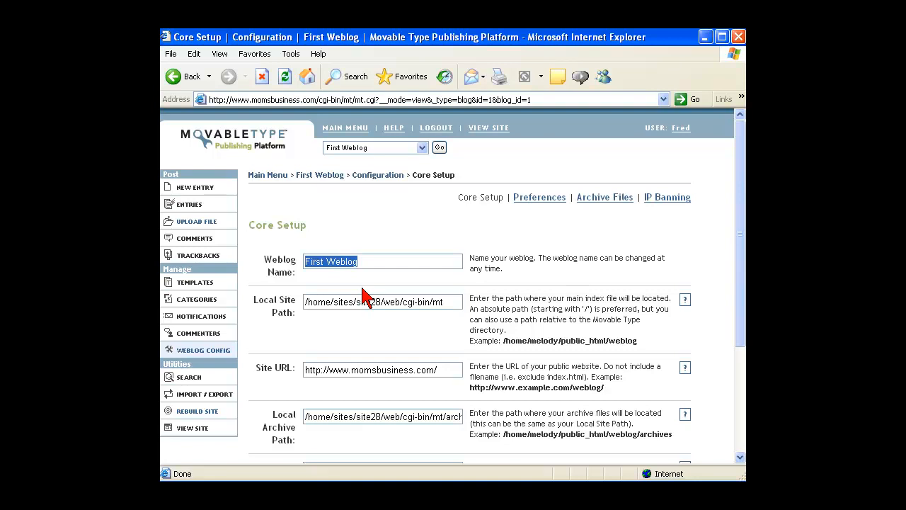
{"action": "type", "text": "Mo"}
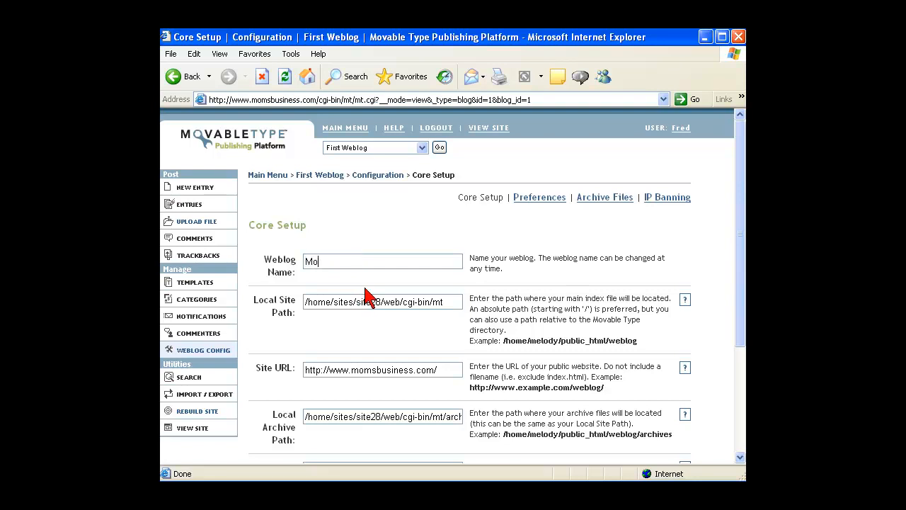
{"action": "type", "text": "ms Business"}
{"action": "key", "text": "Tab"}
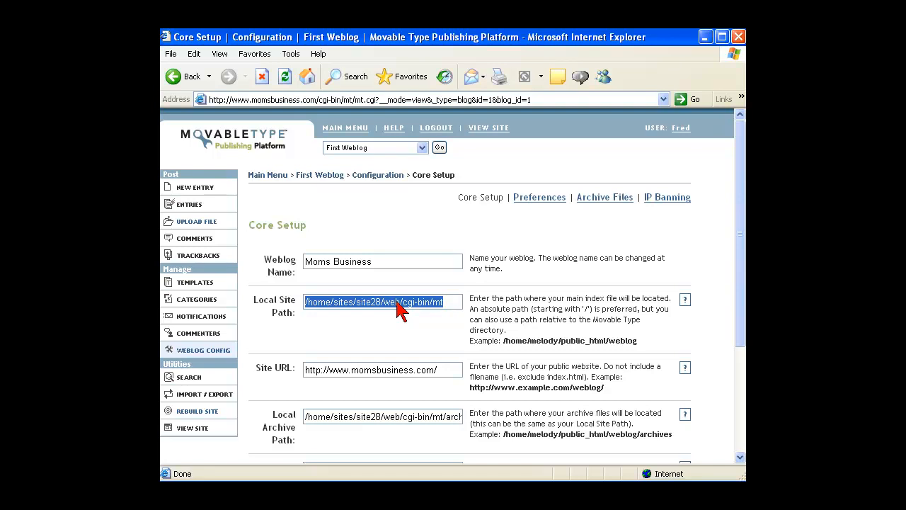
Append cgi-bin/mt/ to the end of the Site URL
{"action": "left_click", "coordinate": [438, 370]}
{"action": "type", "text": "/"}
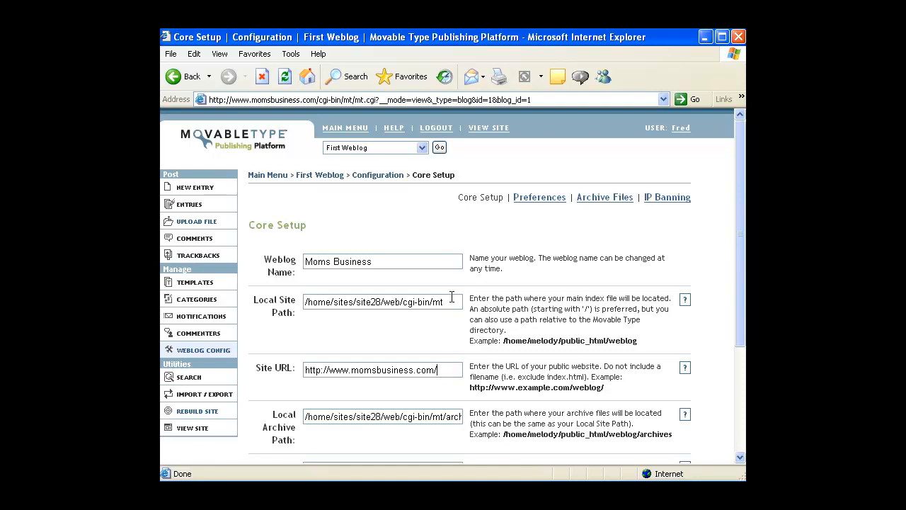
{"action": "type", "text": "cgi-b"}
{"action": "type", "text": "in"}
{"action": "type", "text": "/mt"}
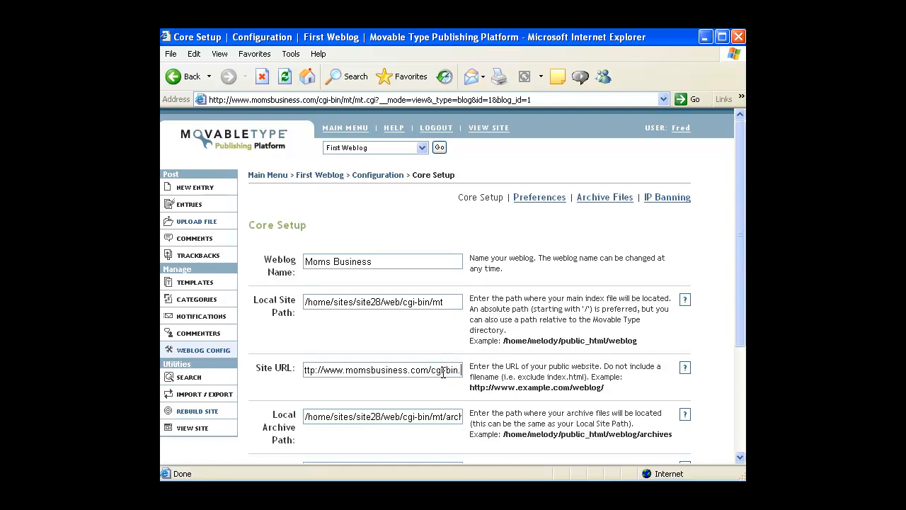
{"action": "type", "text": "/"}
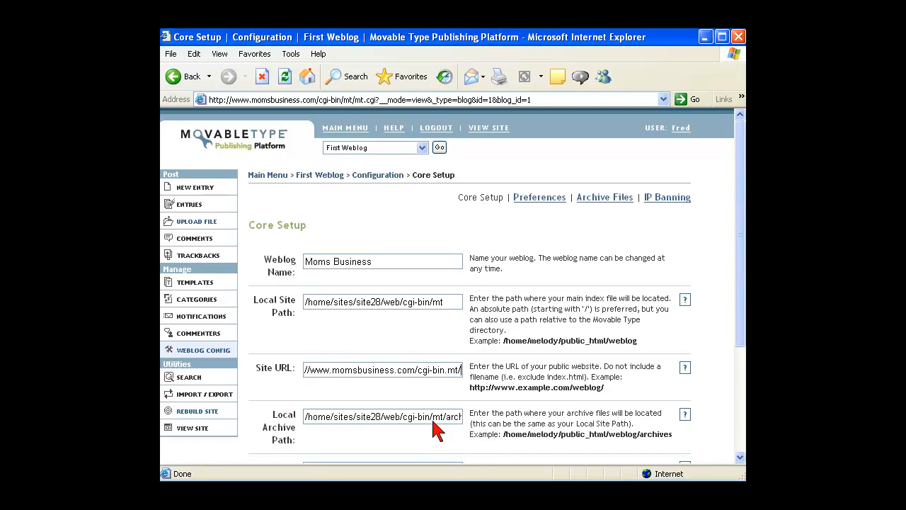
{"action": "left_click_drag", "start_coordinate": [416, 416], "coordinate": [457, 428]}
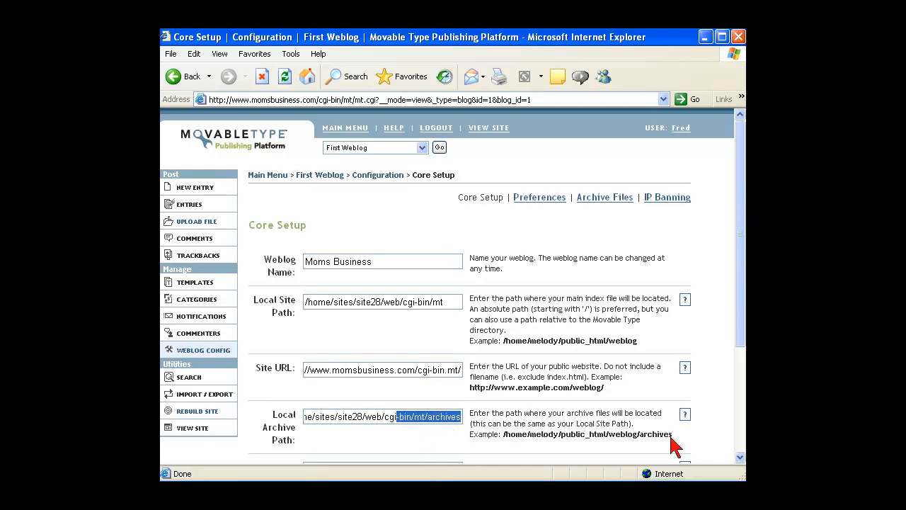
{"action": "left_click", "coordinate": [739, 458]}
{"action": "left_click", "coordinate": [739, 457]}
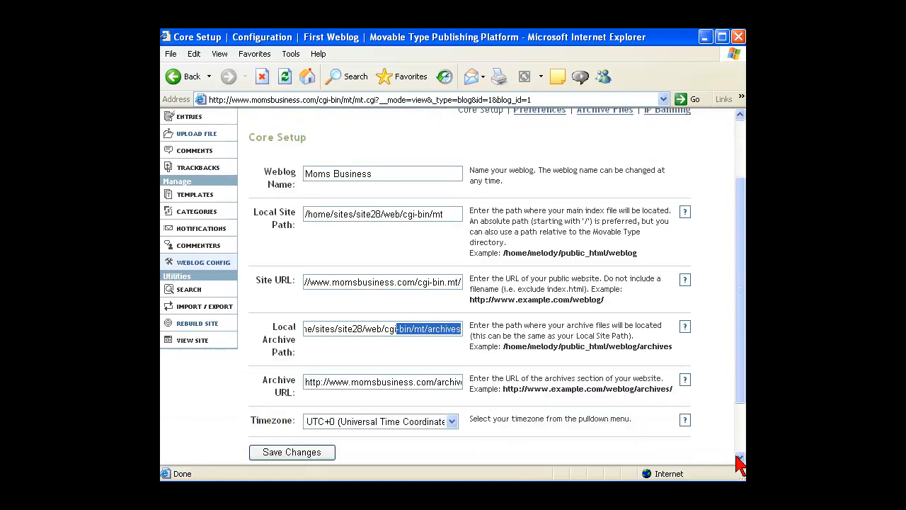
{"action": "left_click", "coordinate": [739, 457]}
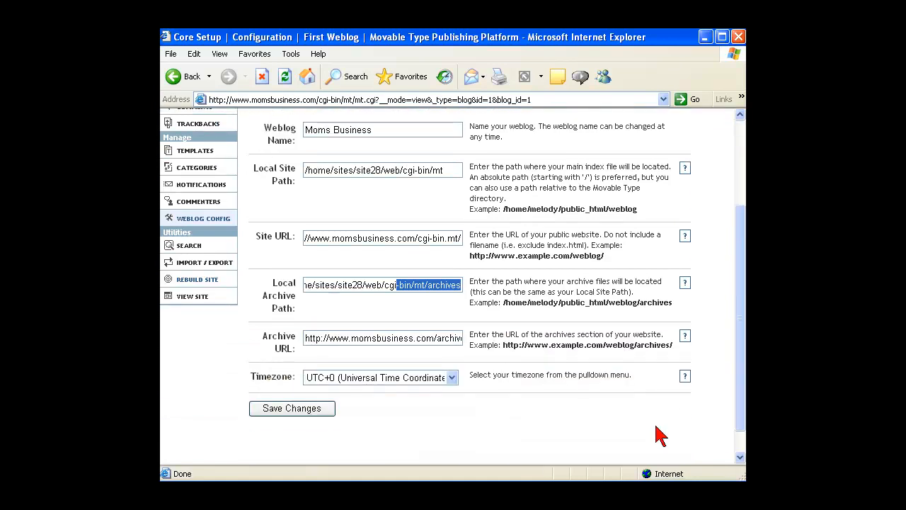
Insert cgi-bin/mt/ after .com/ in the Archive URL and check the archive paths
{"action": "left_click", "coordinate": [438, 338]}
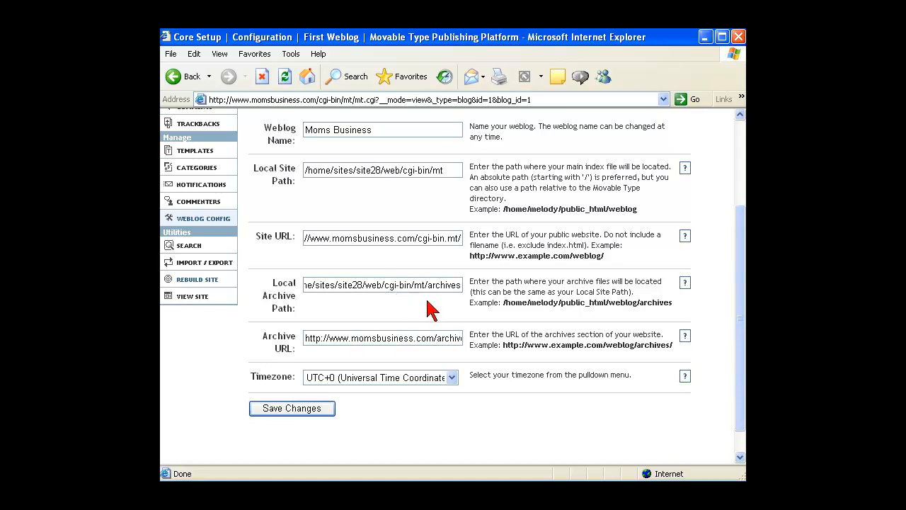
{"action": "type", "text": "cgi-bin"}
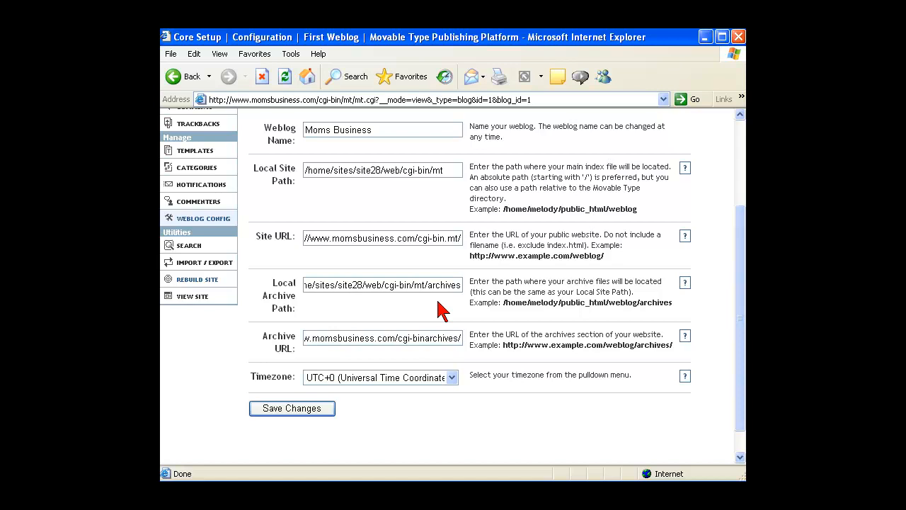
{"action": "type", "text": "/mt/"}
{"action": "left_click_drag", "start_coordinate": [330, 290], "coordinate": [467, 296]}
{"action": "left_click", "coordinate": [324, 286]}
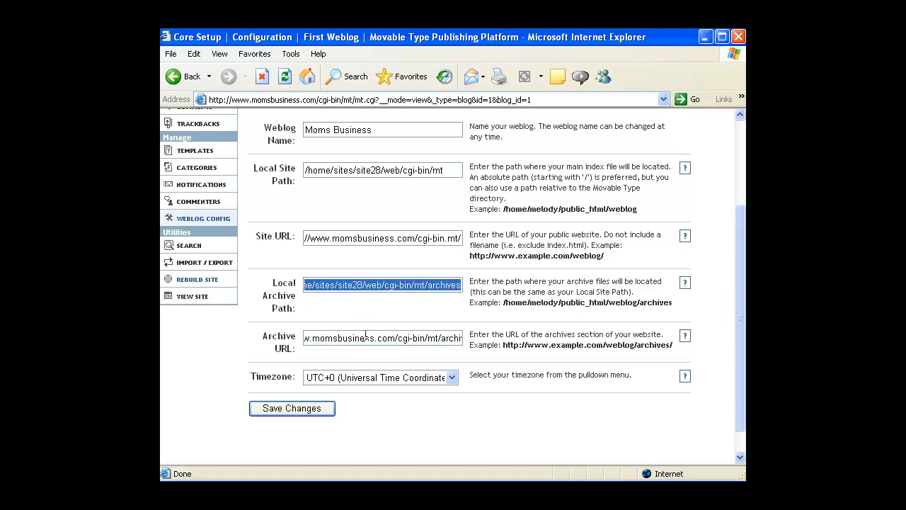
{"action": "left_click_drag", "start_coordinate": [320, 337], "coordinate": [474, 339]}
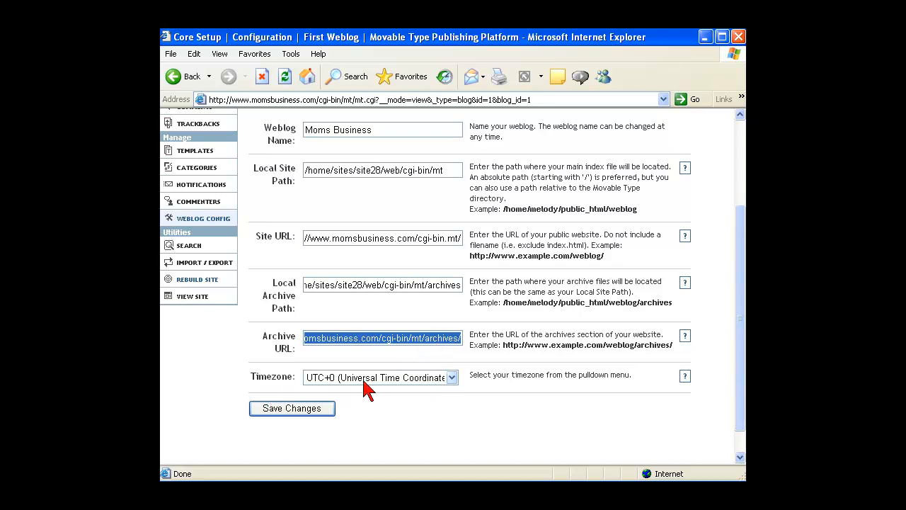
Keep the timezone at UTC+0 and save the Core Setup changes
{"action": "left_click", "coordinate": [451, 378]}
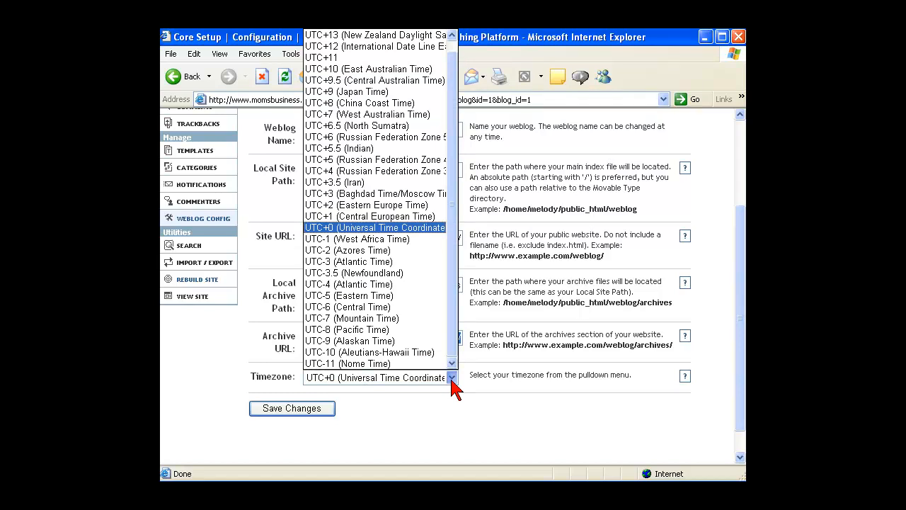
{"action": "left_click", "coordinate": [426, 397]}
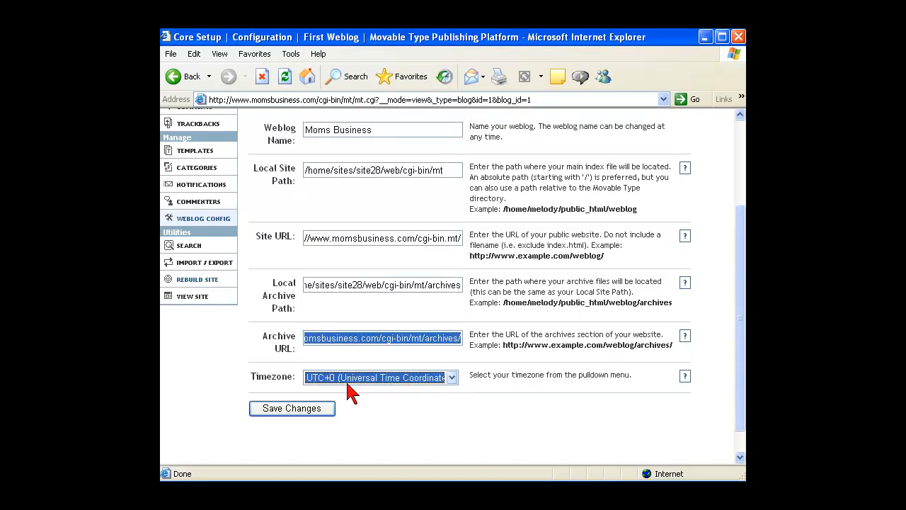
{"action": "left_click", "coordinate": [310, 409]}
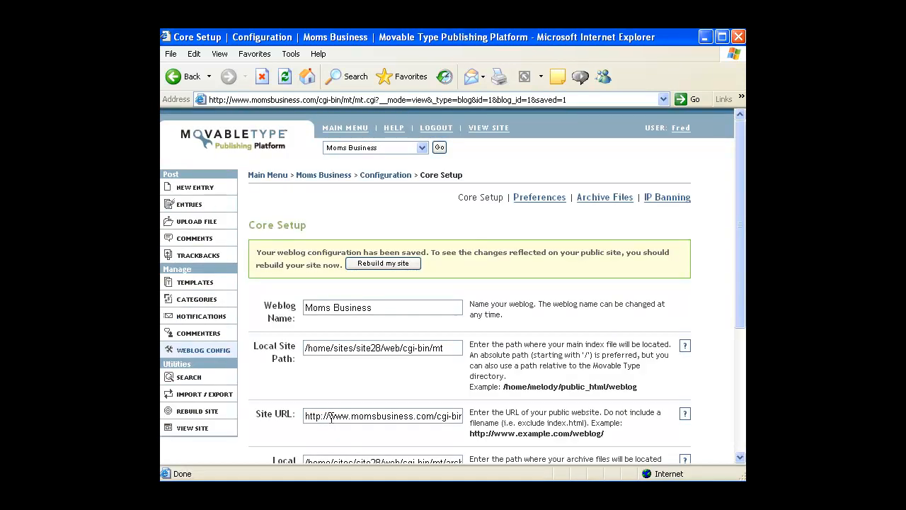
Rebuild all of the Moms Business site's files and close the confirmation popup
{"action": "left_click", "coordinate": [403, 267]}
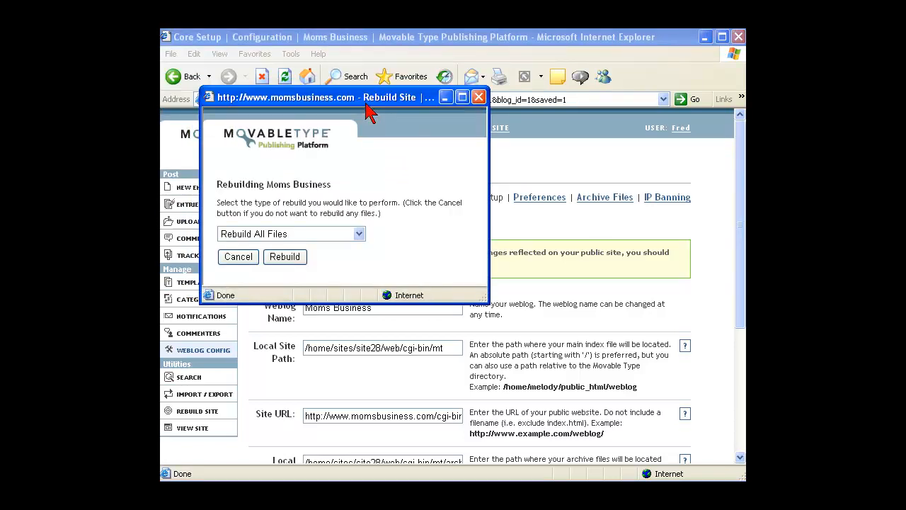
{"action": "left_click", "coordinate": [284, 258]}
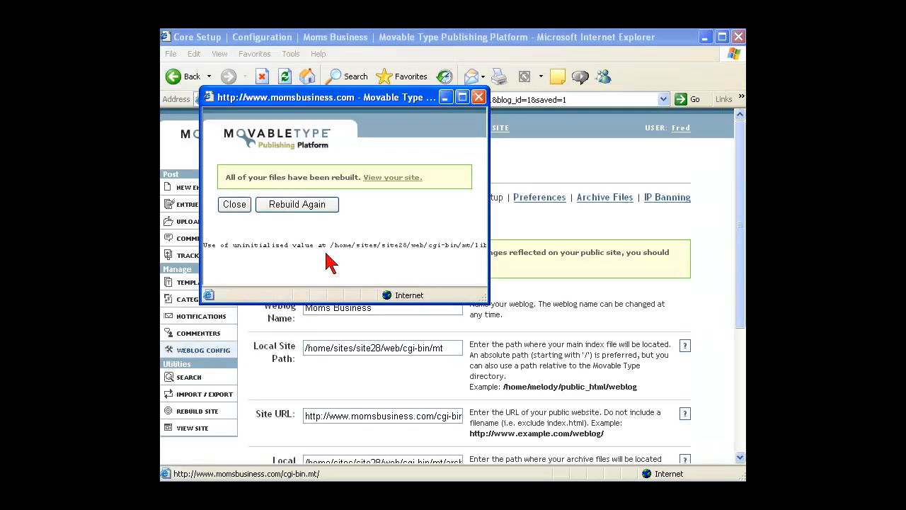
{"action": "left_click", "coordinate": [240, 204]}
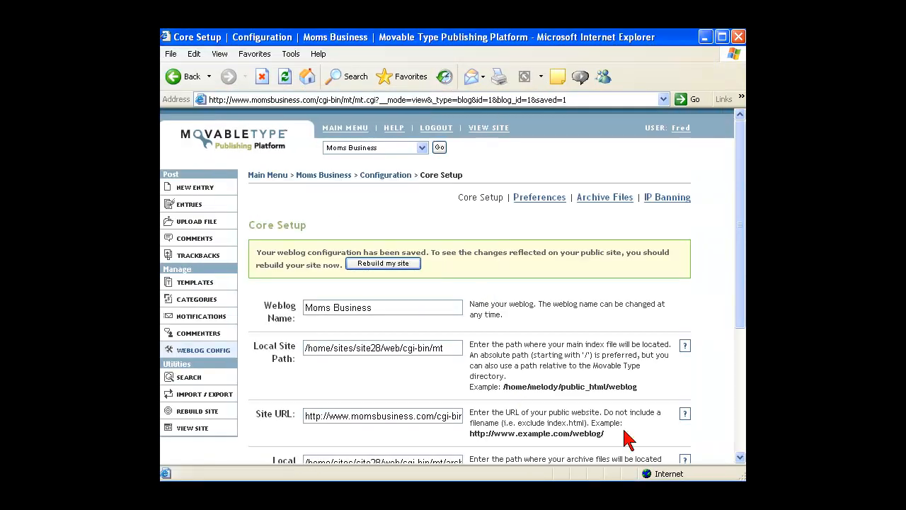
Change the dot between cgi-bin and mt in the Site URL to a slash and save the configuration
{"action": "left_click", "coordinate": [740, 460]}
{"action": "left_click", "coordinate": [739, 458]}
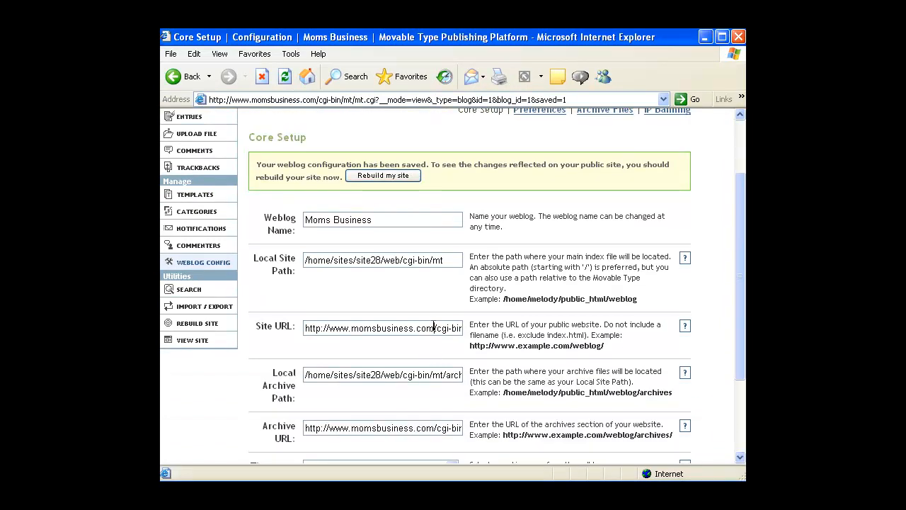
{"action": "left_click_drag", "start_coordinate": [434, 328], "coordinate": [469, 333]}
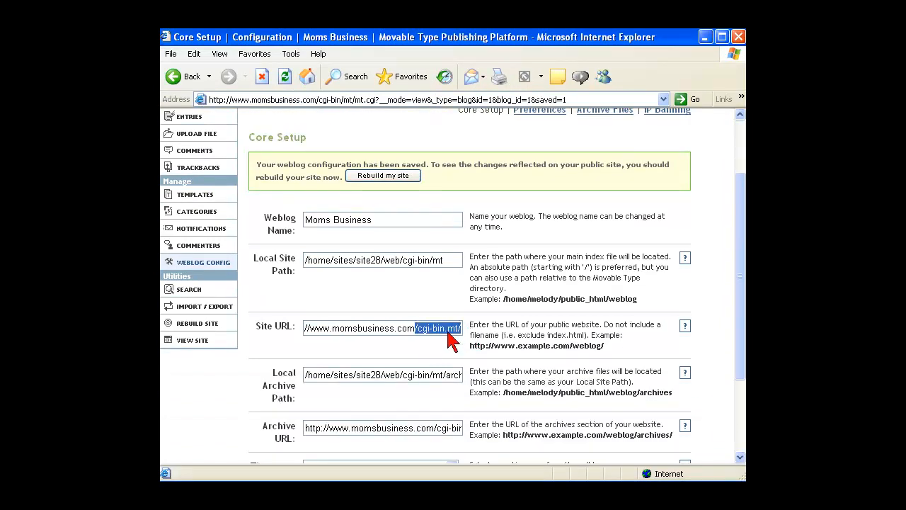
{"action": "left_click", "coordinate": [448, 329]}
{"action": "key", "text": "BackSpace"}
{"action": "type", "text": "/"}
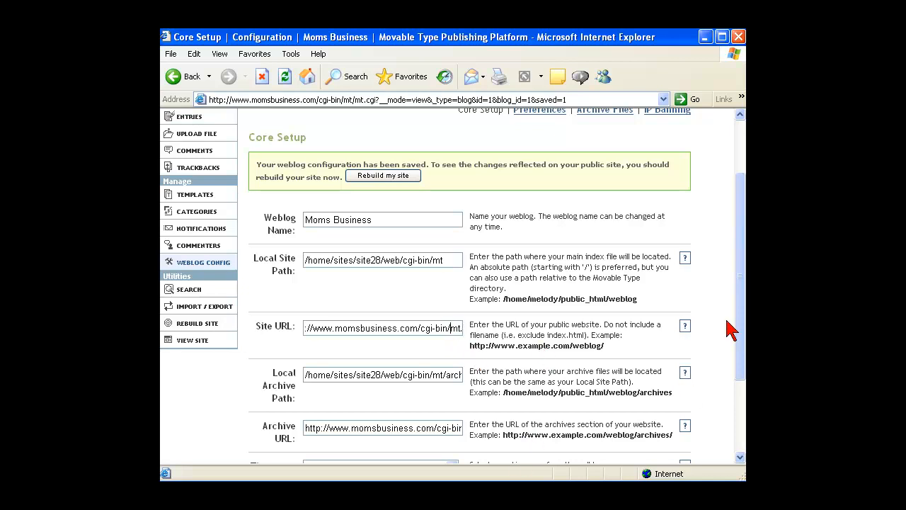
{"action": "left_click_drag", "start_coordinate": [741, 293], "coordinate": [737, 398]}
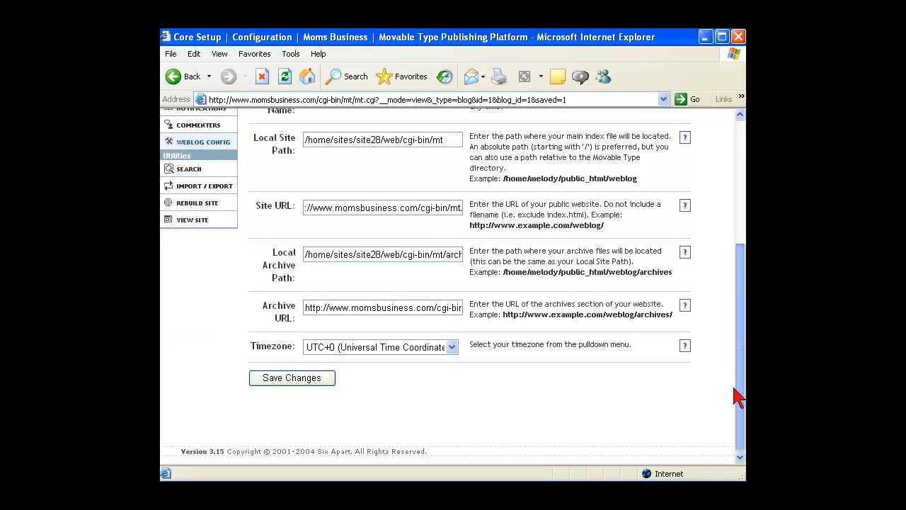
{"action": "left_click", "coordinate": [304, 385]}
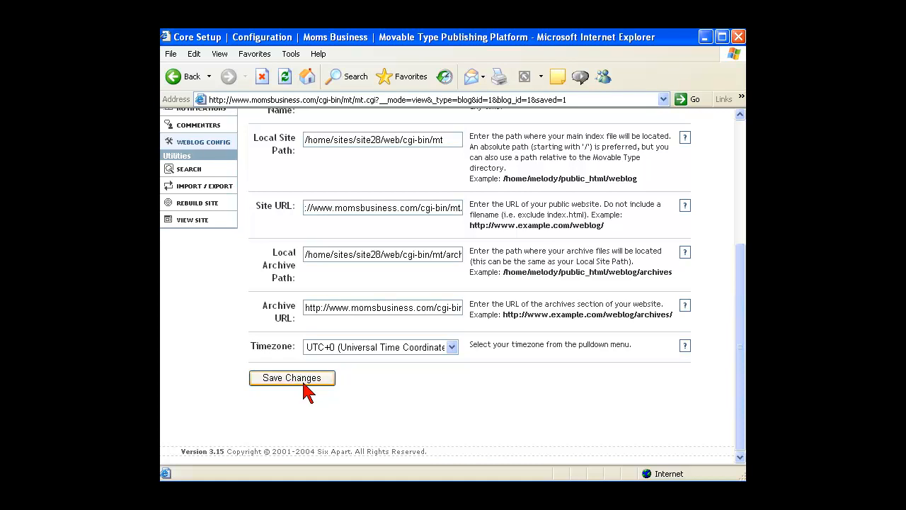
{"action": "left_click", "coordinate": [303, 389]}
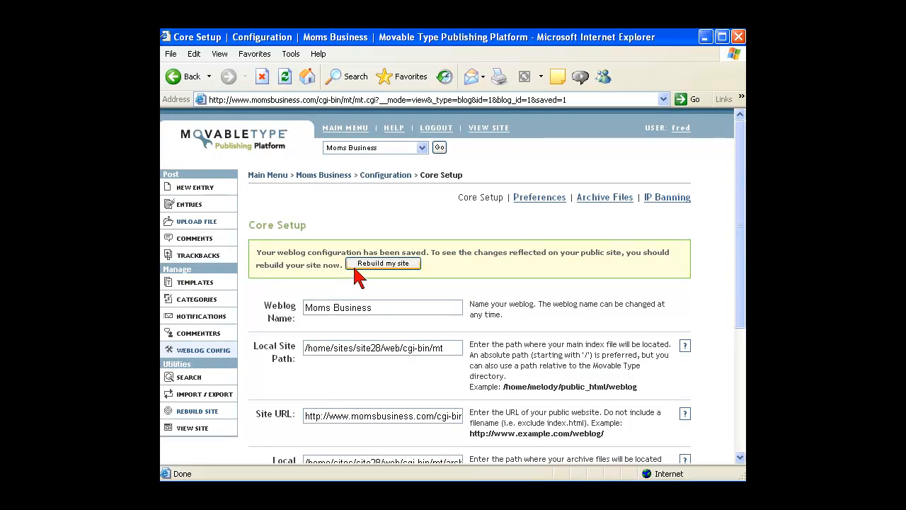
Rebuild the site again with Rebuild All Files selected
{"action": "left_click", "coordinate": [365, 264]}
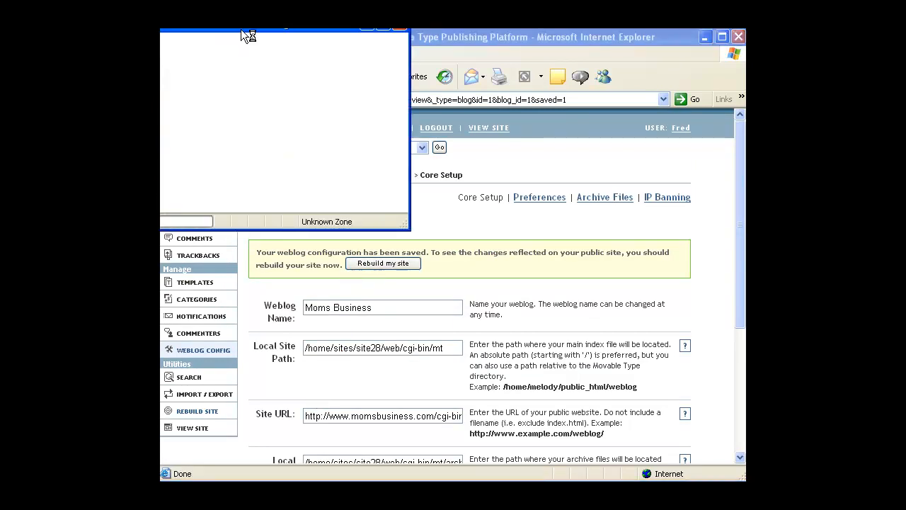
{"action": "left_click_drag", "start_coordinate": [241, 30], "coordinate": [320, 85]}
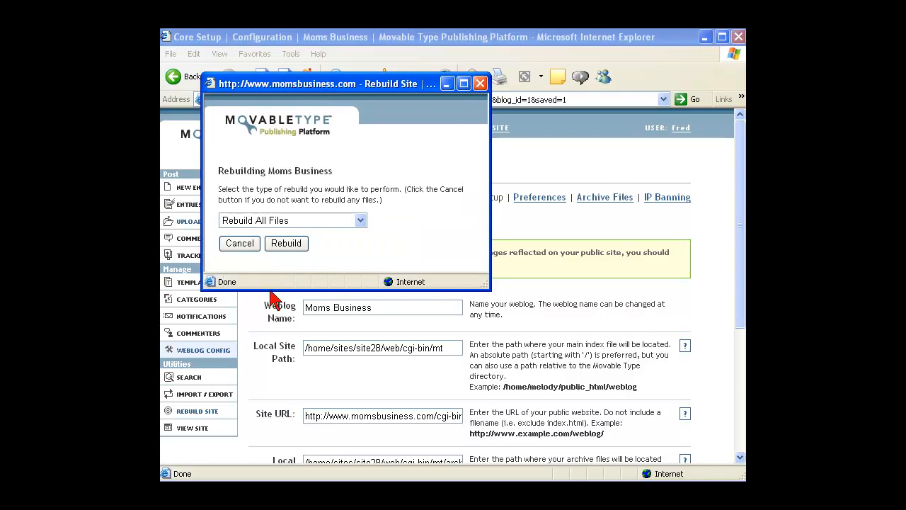
{"action": "left_click", "coordinate": [286, 248]}
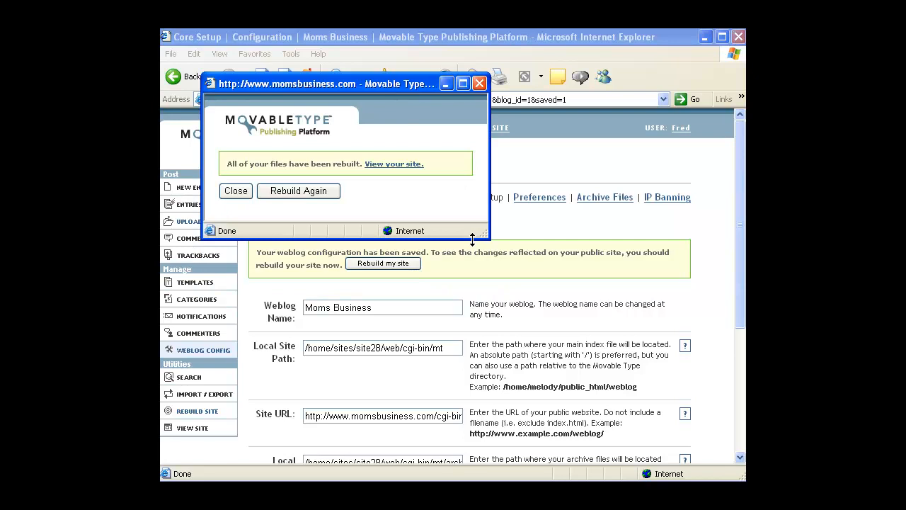
View the published site, then go to Six Apart's Movable Type Pricing page
{"action": "left_click", "coordinate": [401, 170]}
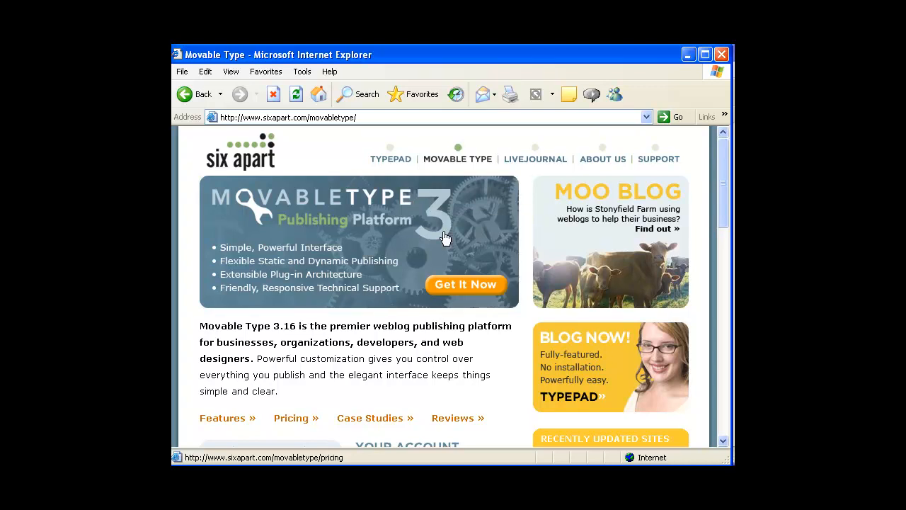
{"action": "left_click", "coordinate": [301, 419]}
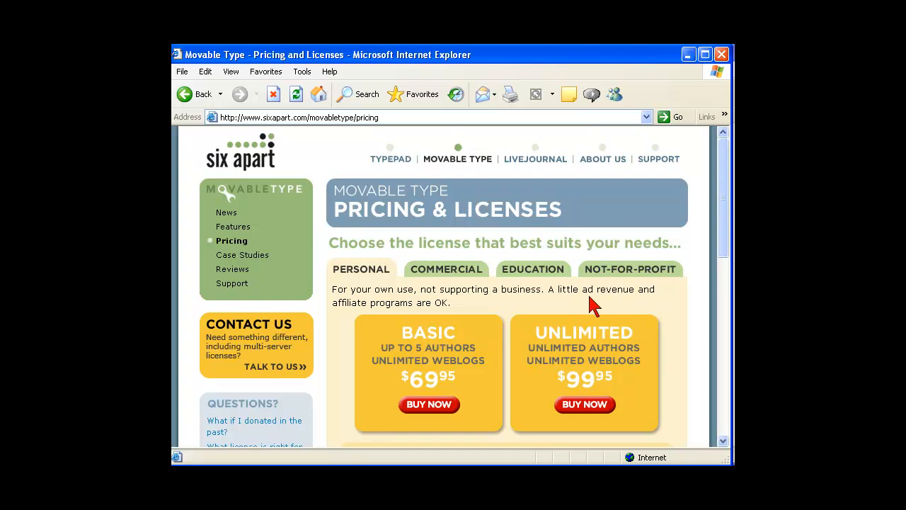
Scroll the pricing page and switch to the Commercial licence prices
{"action": "left_click", "coordinate": [723, 440]}
{"action": "left_click", "coordinate": [724, 440]}
{"action": "left_click", "coordinate": [723, 440]}
{"action": "left_click", "coordinate": [723, 440]}
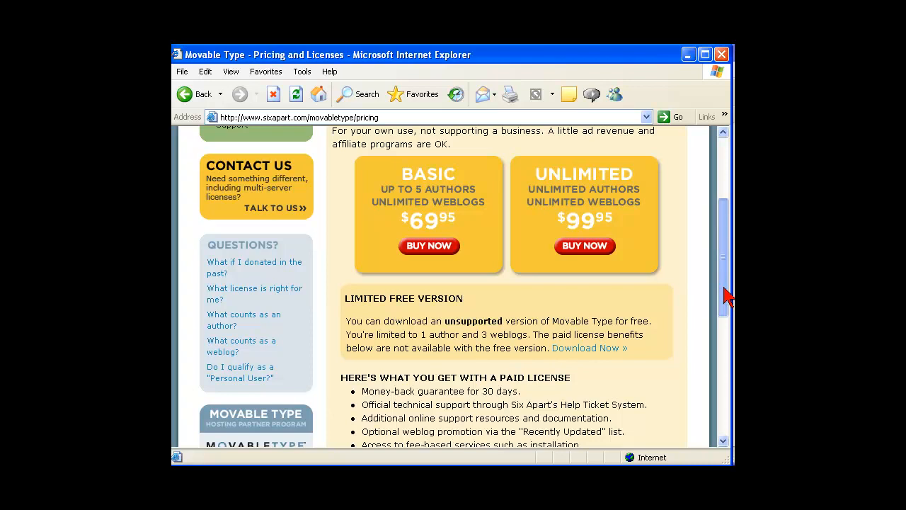
{"action": "left_click_drag", "start_coordinate": [725, 296], "coordinate": [722, 228]}
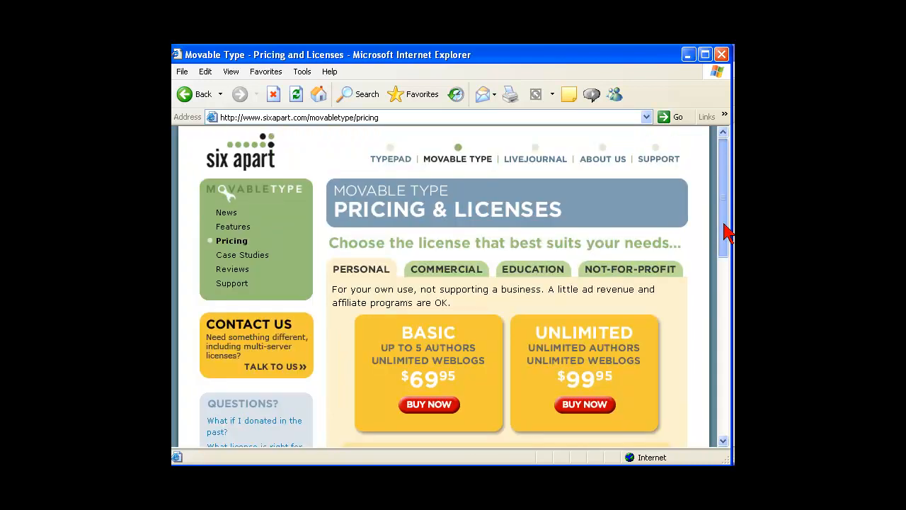
{"action": "left_click", "coordinate": [455, 275]}
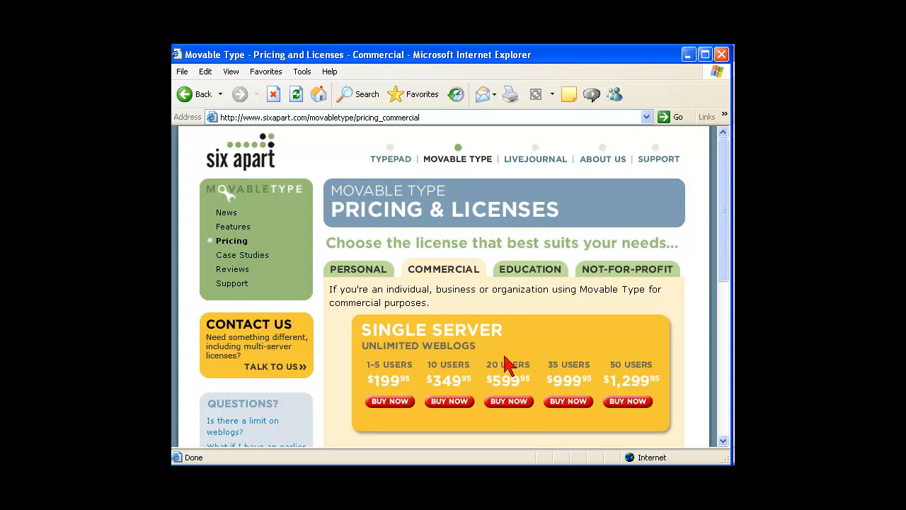
Look over the Education licence prices, then show the Not-for-Profit licence prices
{"action": "left_click", "coordinate": [530, 273]}
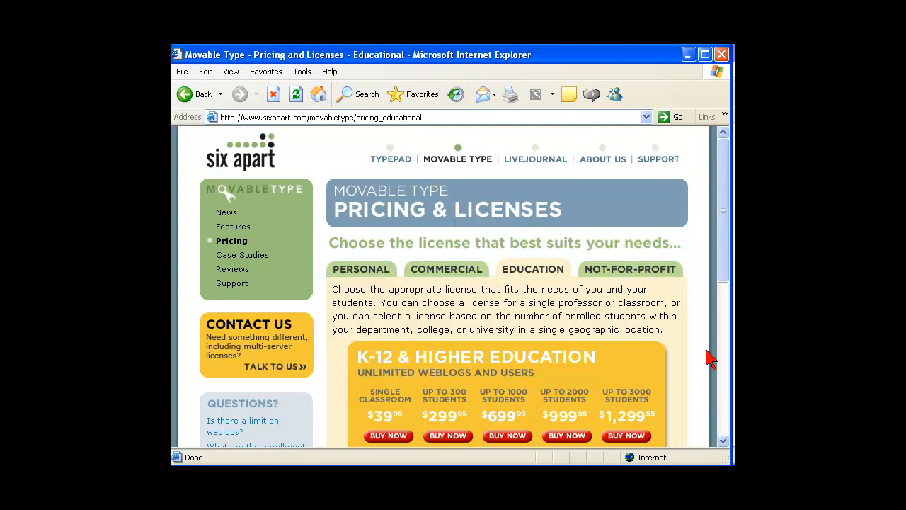
{"action": "left_click_drag", "start_coordinate": [722, 275], "coordinate": [722, 313]}
{"action": "left_click", "coordinate": [380, 360]}
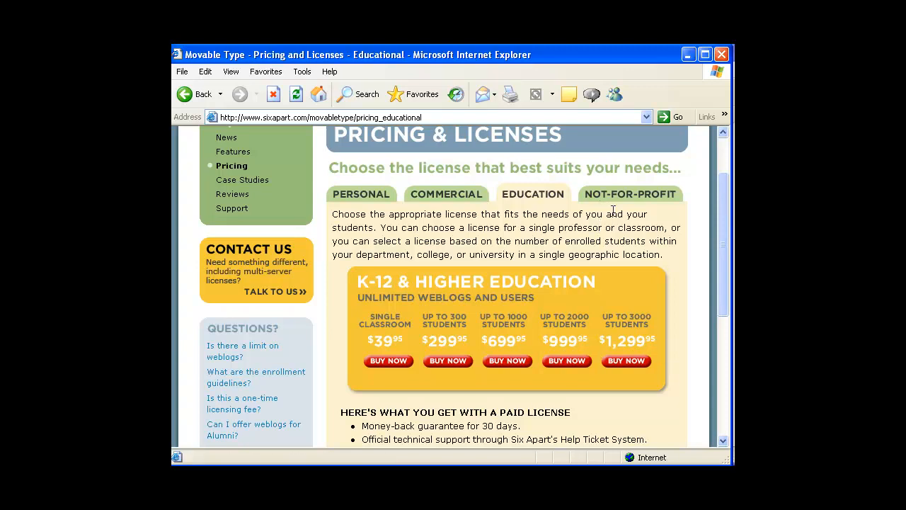
{"action": "left_click", "coordinate": [630, 196]}
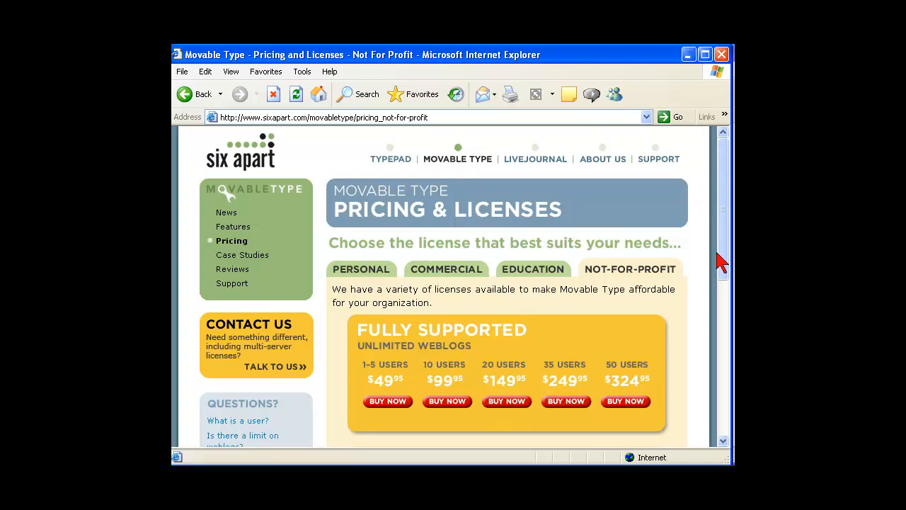
Scroll through the Not-for-Profit and volunteer group licences, then return to Commercial prices
{"action": "left_click_drag", "start_coordinate": [725, 276], "coordinate": [716, 343]}
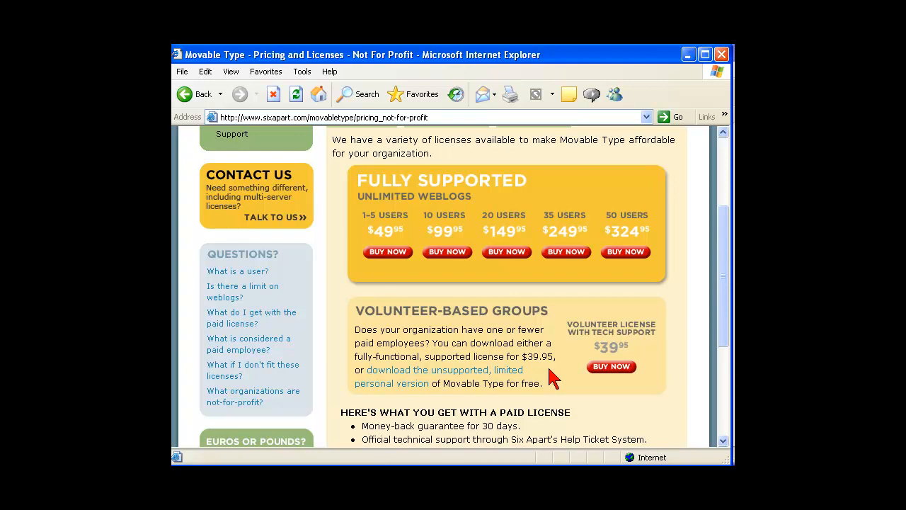
{"action": "left_click_drag", "start_coordinate": [719, 331], "coordinate": [715, 383]}
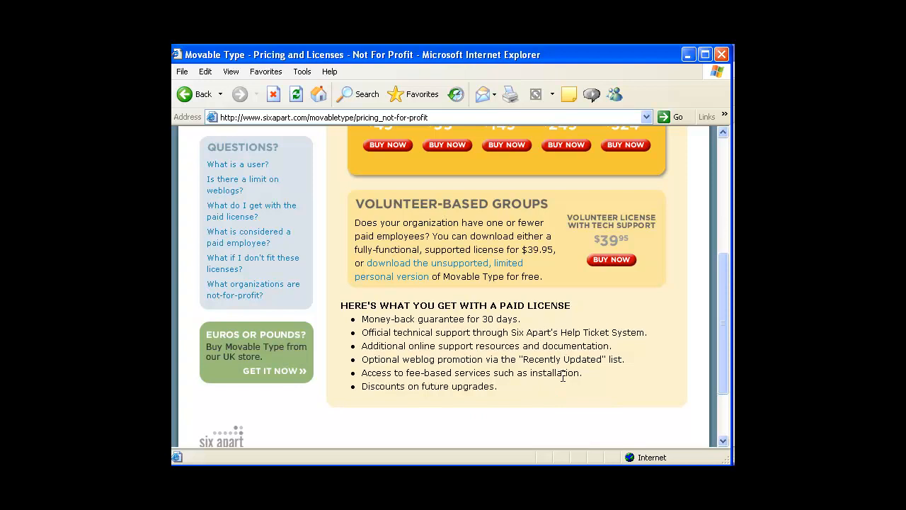
{"action": "left_click_drag", "start_coordinate": [722, 269], "coordinate": [721, 138]}
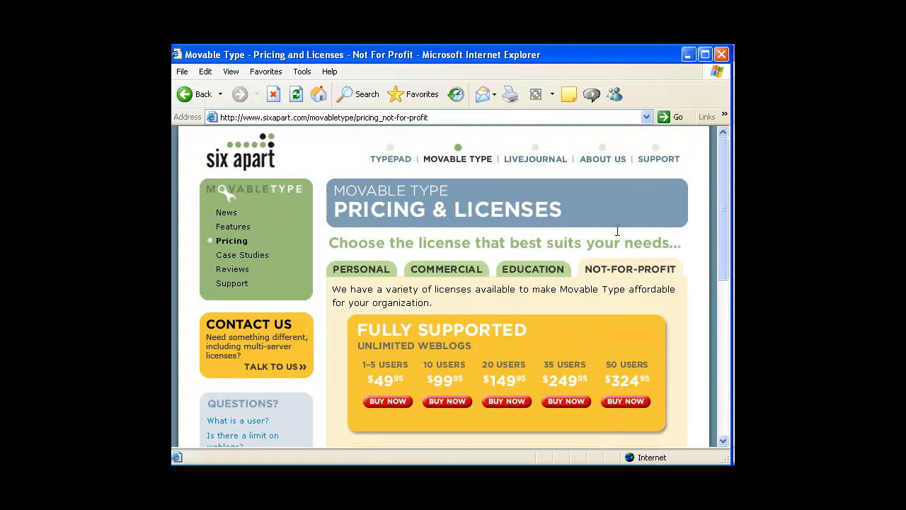
{"action": "left_click", "coordinate": [456, 275]}
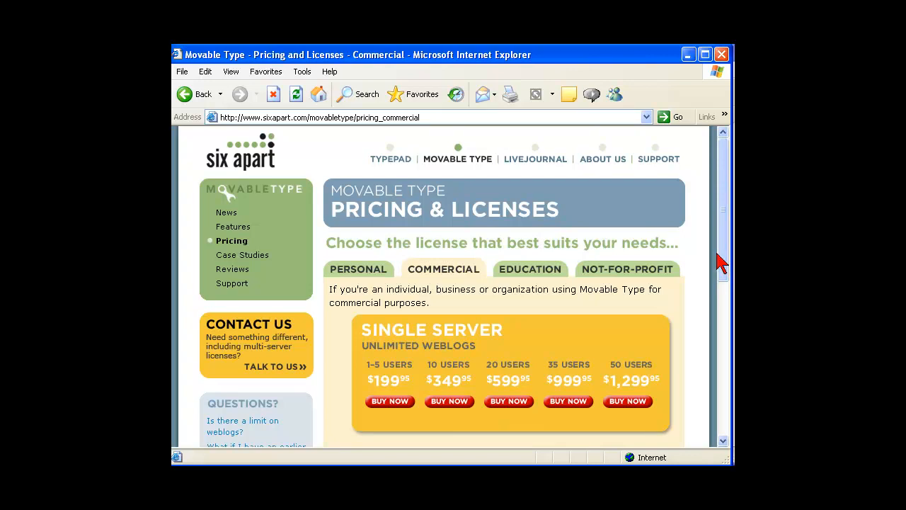
Open the Movable Type account page at secure.sixapart.com, then close that window
{"action": "left_click", "coordinate": [434, 117]}
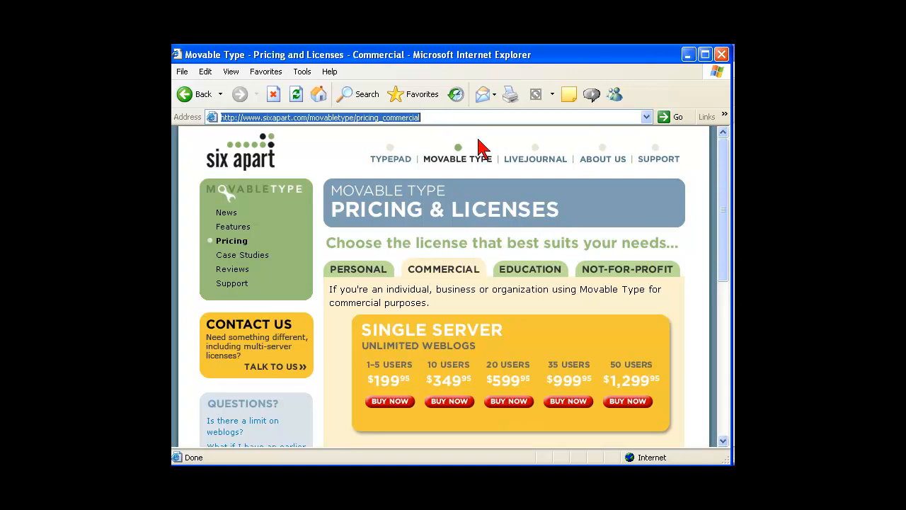
{"action": "type", "text": "h"}
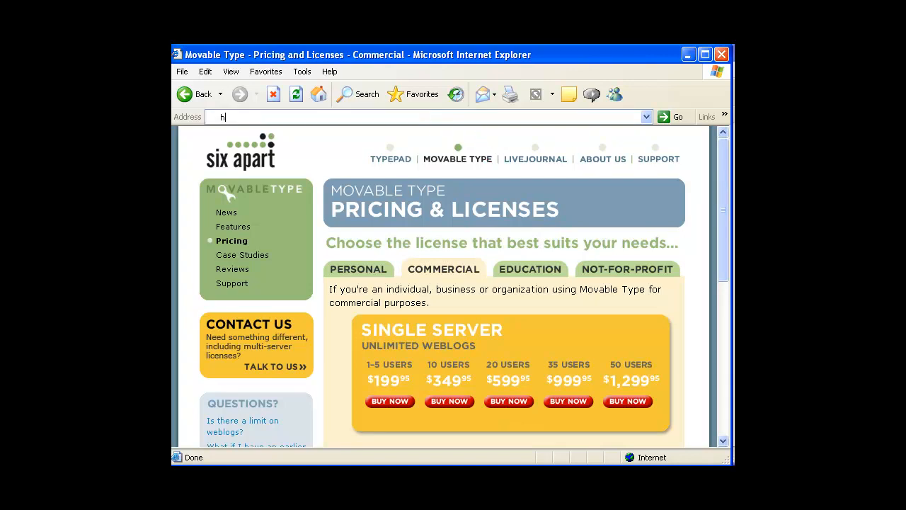
{"action": "type", "text": "ttps://secure."}
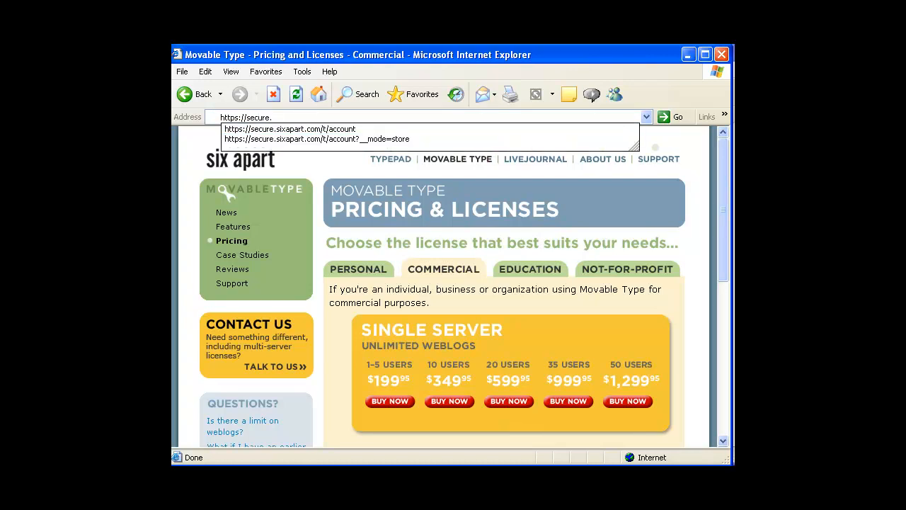
{"action": "left_click", "coordinate": [350, 129]}
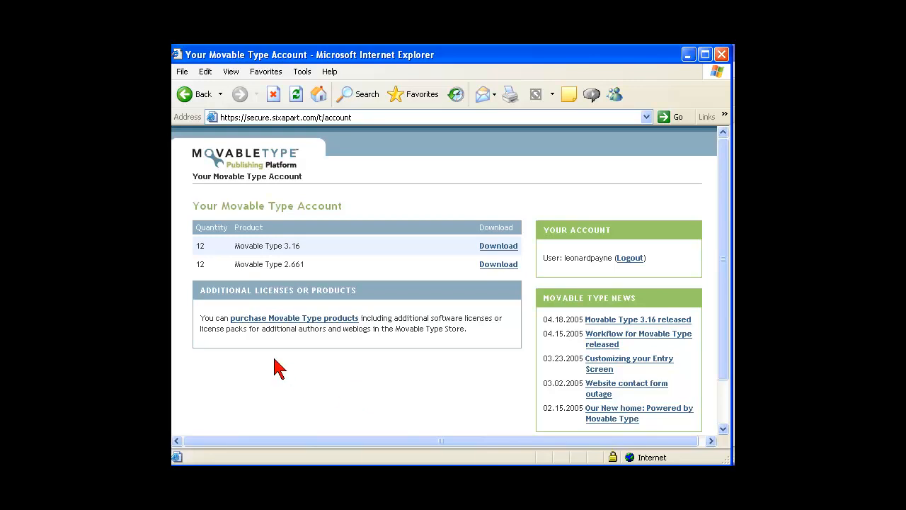
{"action": "left_click_drag", "start_coordinate": [276, 359], "coordinate": [324, 360]}
{"action": "left_click", "coordinate": [322, 361]}
{"action": "left_click", "coordinate": [721, 54]}
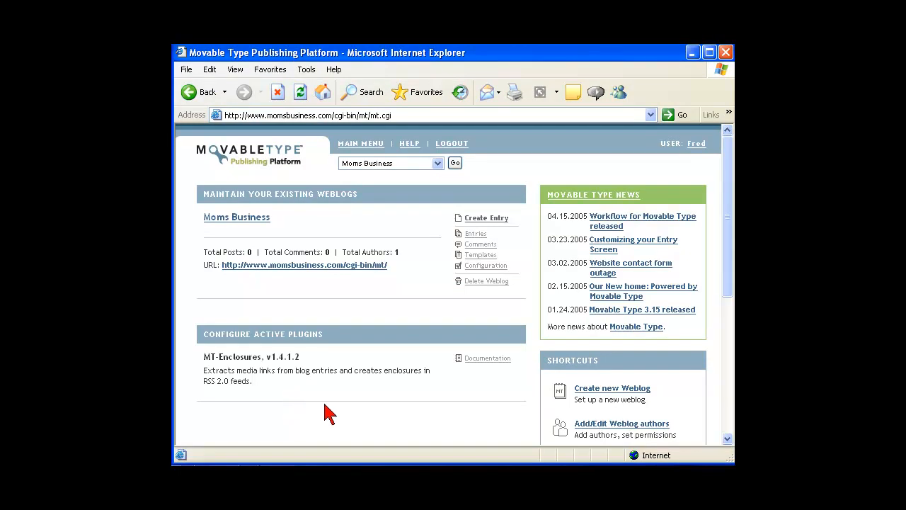
Open the Preferences page from the Moms Business weblog's Configuration
{"action": "left_click", "coordinate": [490, 272]}
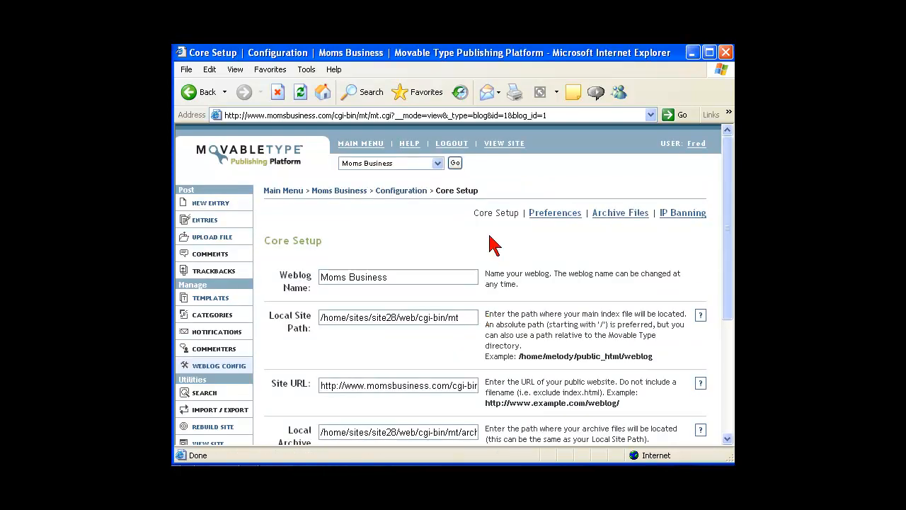
{"action": "left_click", "coordinate": [550, 221]}
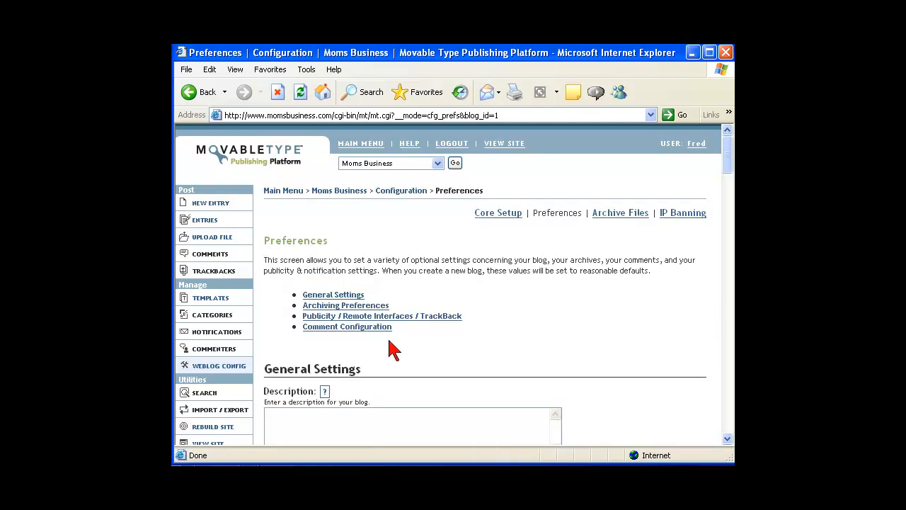
{"action": "left_click", "coordinate": [371, 316]}
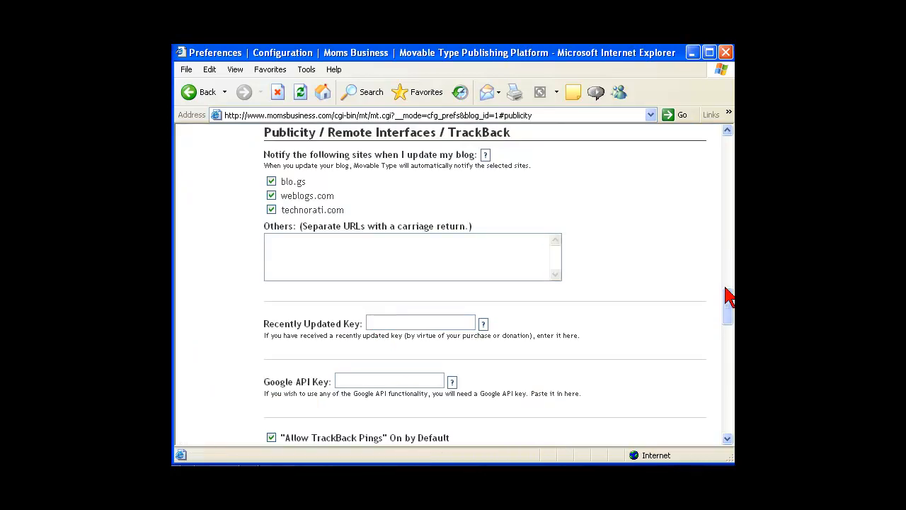
{"action": "mouse_move", "coordinate": [725, 307]}
{"action": "left_mouse_down"}
{"action": "mouse_move", "coordinate": [712, 213]}
{"action": "mouse_move", "coordinate": [717, 303]}
{"action": "left_mouse_up"}
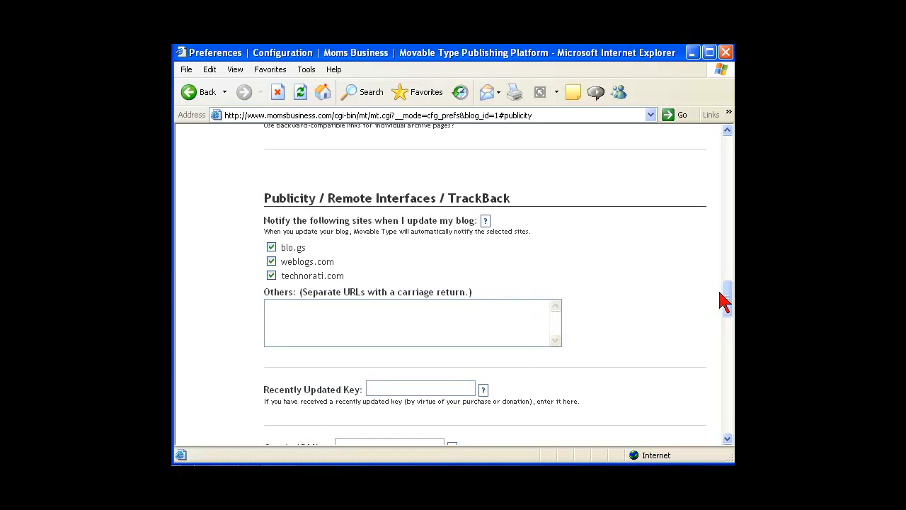
{"action": "left_click", "coordinate": [373, 391]}
{"action": "type", "text": "dsadsadsad"}
{"action": "left_click_drag", "start_coordinate": [424, 388], "coordinate": [337, 390]}
{"action": "key", "text": "BackSpace"}
Save the changes to the Moms Business weblog preferences
{"action": "left_click_drag", "start_coordinate": [728, 304], "coordinate": [728, 303]}
{"action": "left_click_drag", "start_coordinate": [728, 305], "coordinate": [706, 426]}
{"action": "left_click", "coordinate": [293, 362]}
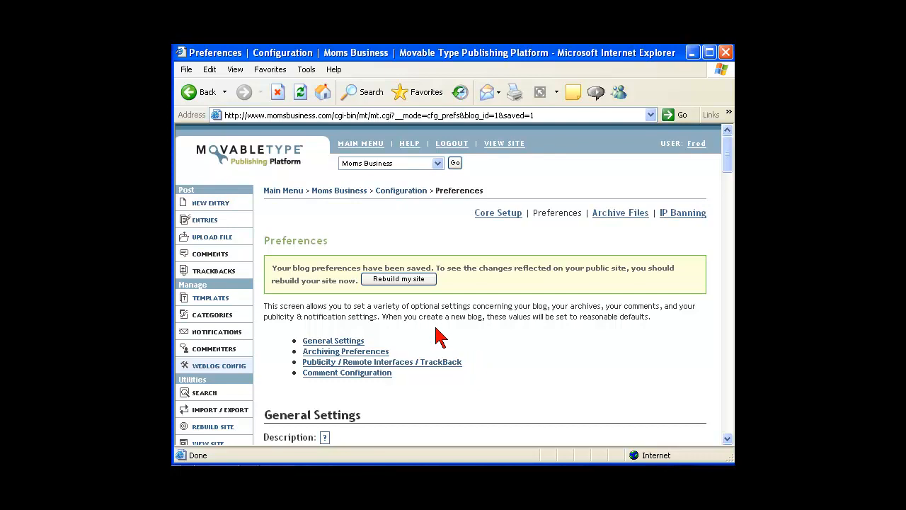
{"action": "left_click", "coordinate": [449, 115]}
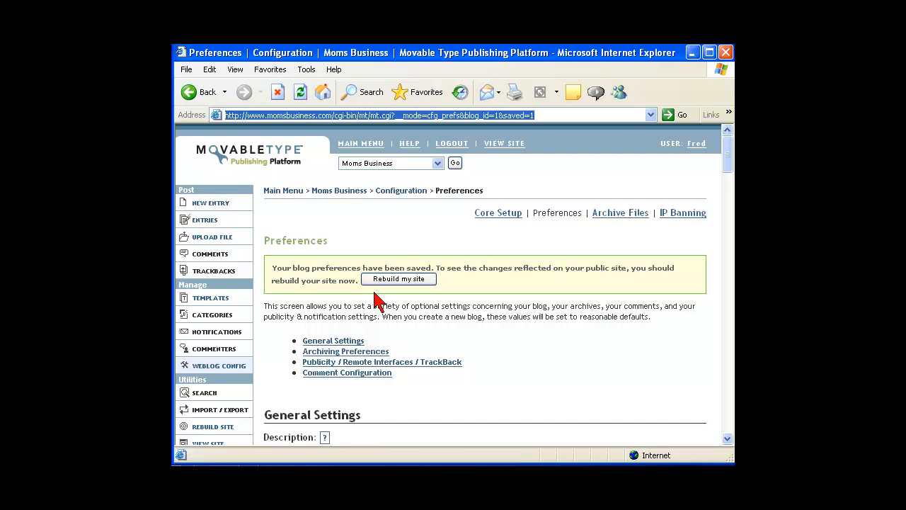
{"action": "type", "text": "www.sixapart.com/movabletype"}
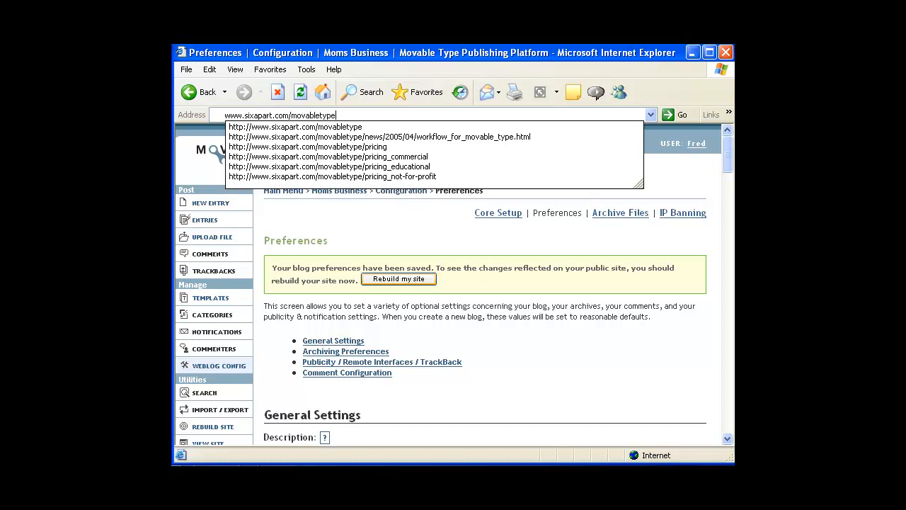
{"action": "key", "text": "Return"}
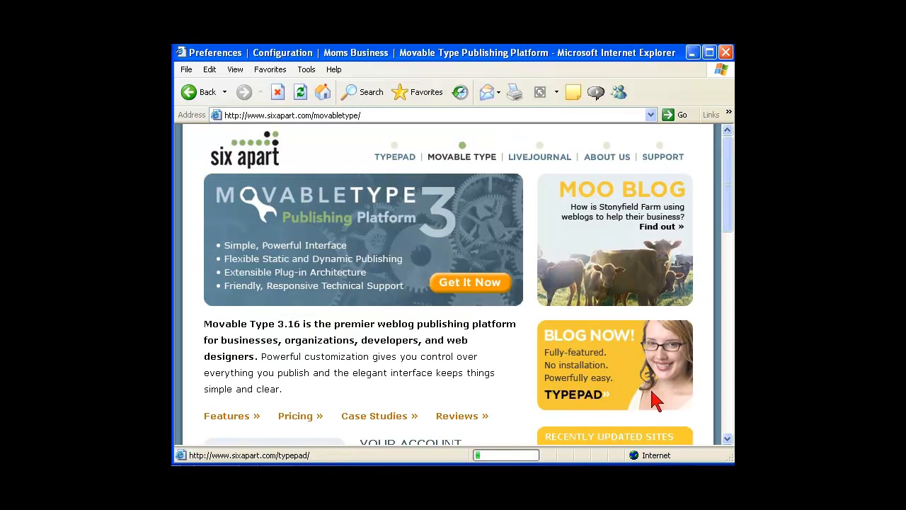
{"action": "left_click_drag", "start_coordinate": [723, 177], "coordinate": [724, 264]}
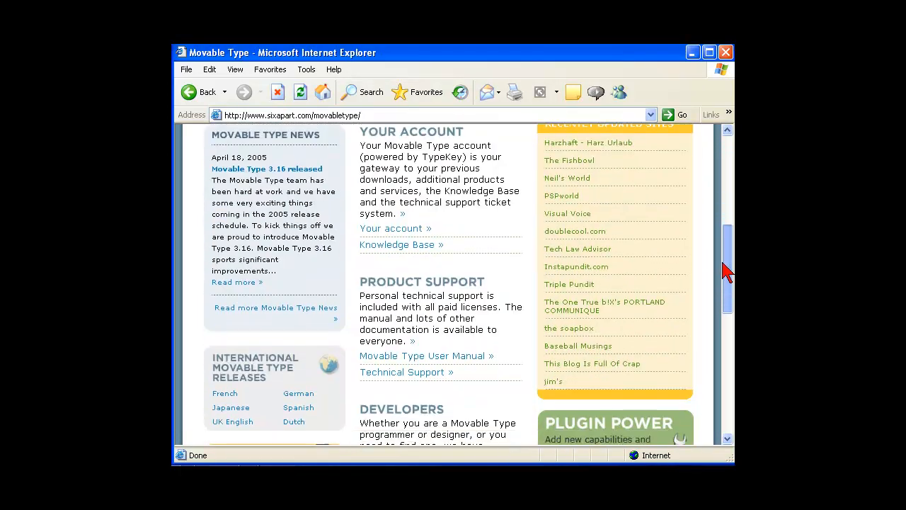
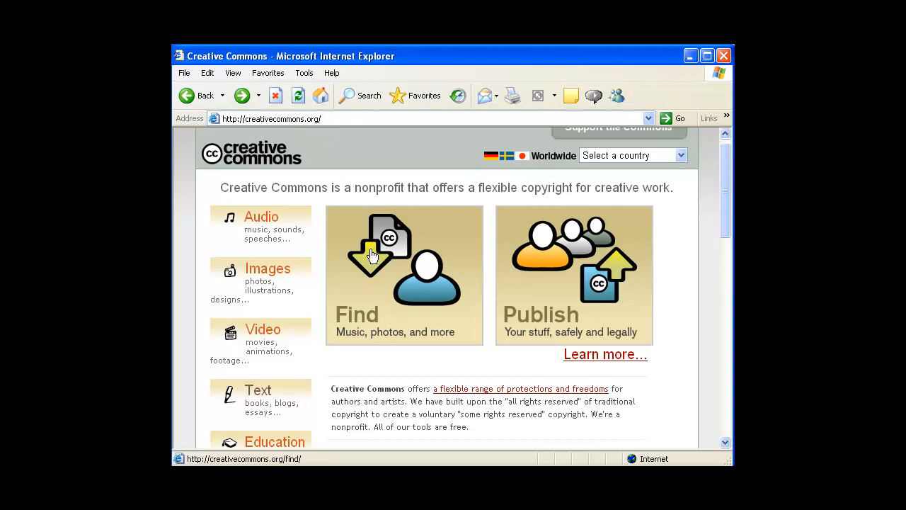
Browse the Creative Commons Find page and Choose License page, returning home after each
{"action": "left_click", "coordinate": [365, 275]}
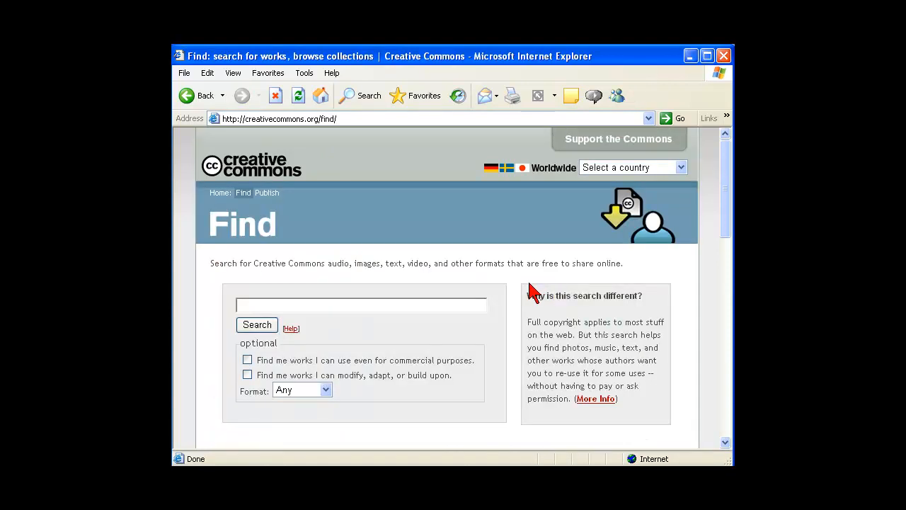
{"action": "left_click", "coordinate": [187, 96]}
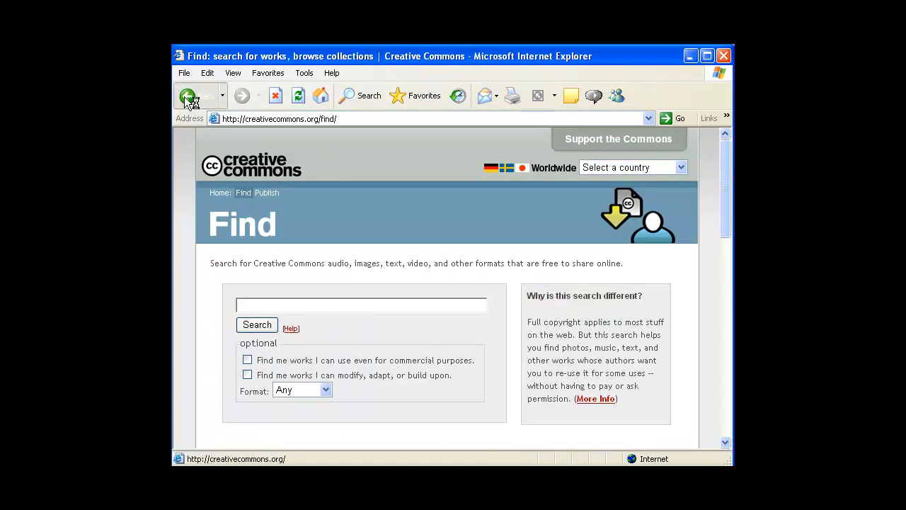
{"action": "left_click", "coordinate": [543, 317]}
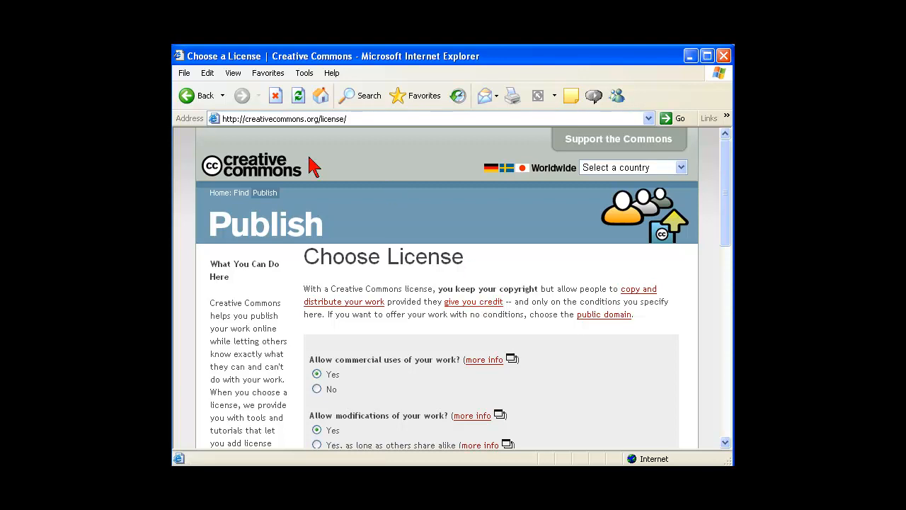
{"action": "left_click", "coordinate": [191, 99]}
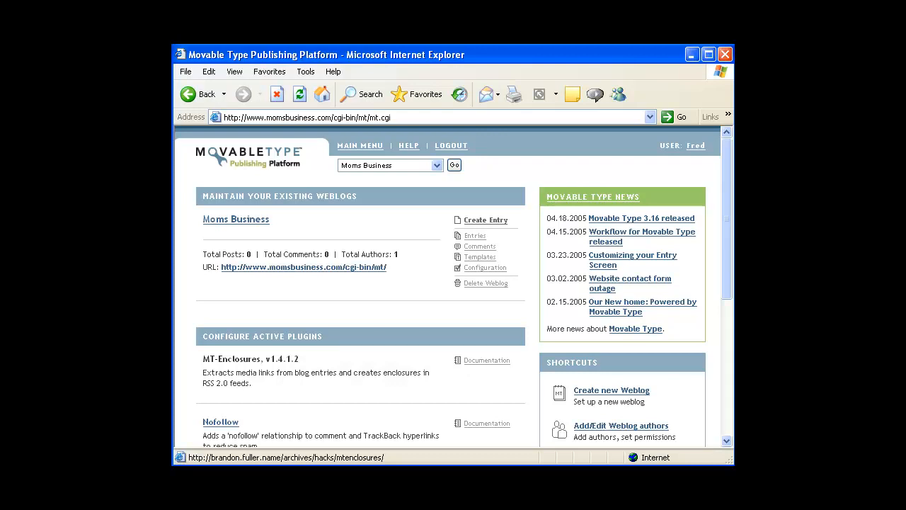
Open the Moms Business weblog's configuration preferences from the Movable Type main menu
{"action": "left_click", "coordinate": [346, 149]}
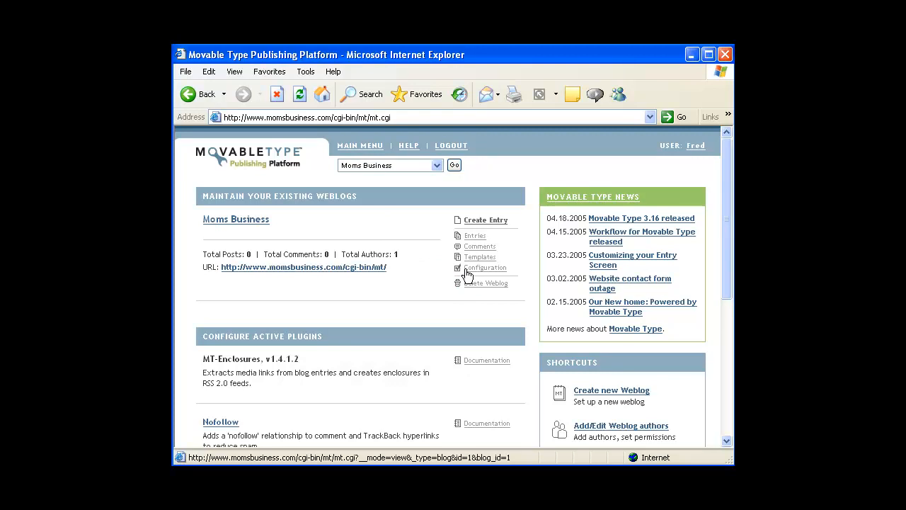
{"action": "left_click", "coordinate": [466, 269]}
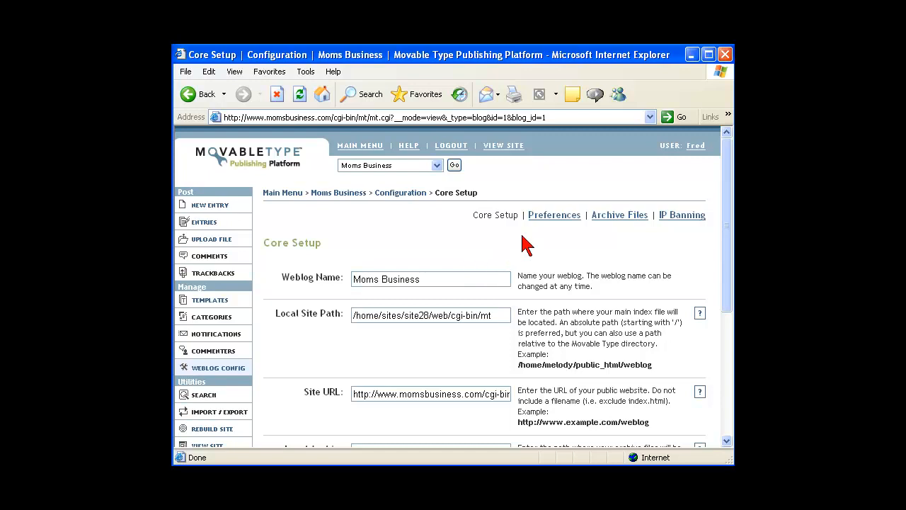
{"action": "left_click", "coordinate": [545, 222]}
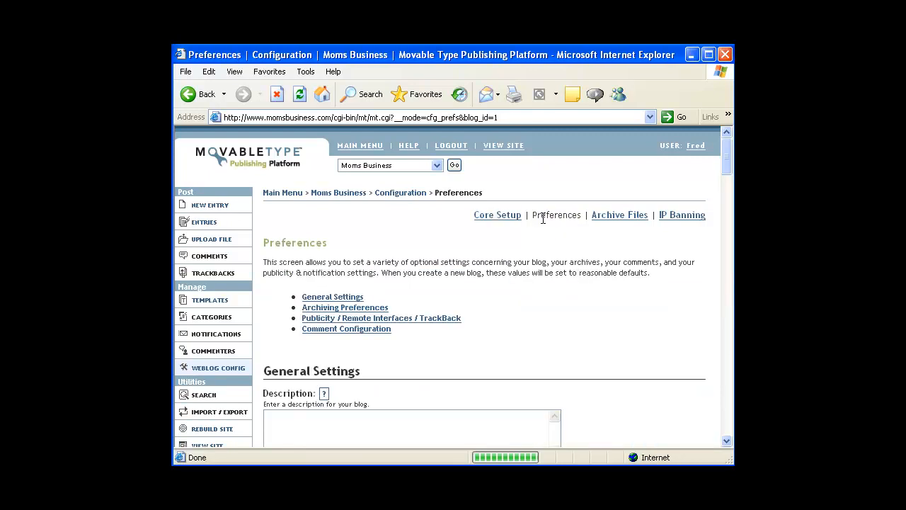
Scroll to the Creative Commons License section and remove the weblog's current license
{"action": "left_click", "coordinate": [725, 442]}
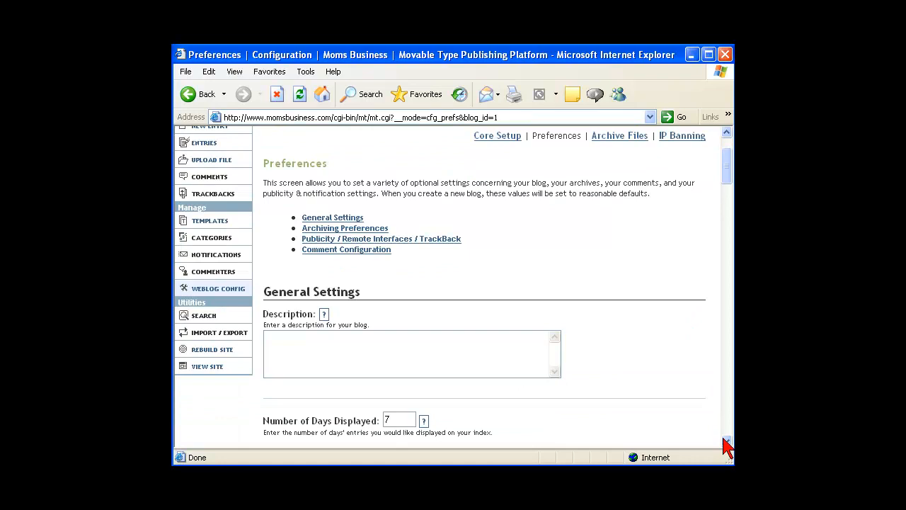
{"action": "left_click_drag", "start_coordinate": [726, 442], "coordinate": [726, 442]}
{"action": "left_click", "coordinate": [725, 441]}
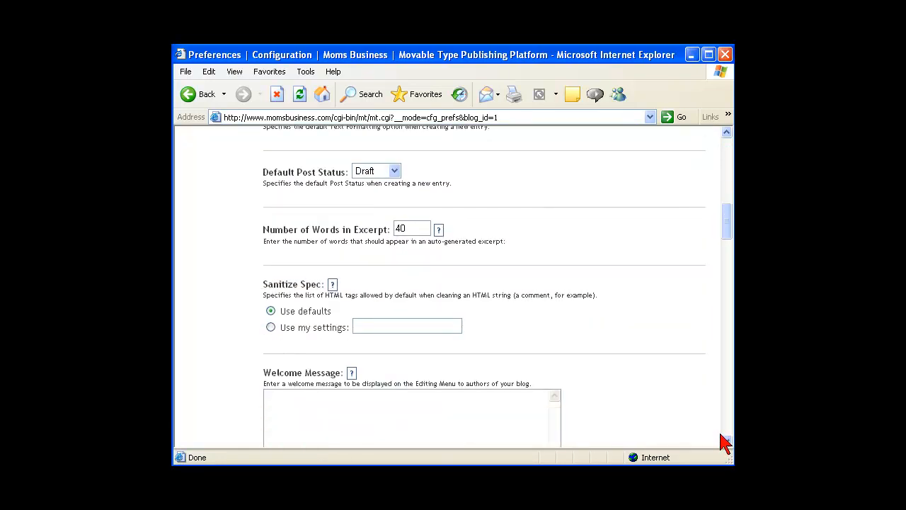
{"action": "left_click", "coordinate": [725, 442]}
{"action": "left_click", "coordinate": [725, 442]}
{"action": "left_click", "coordinate": [726, 443]}
{"action": "left_click", "coordinate": [726, 443]}
{"action": "left_click", "coordinate": [725, 443]}
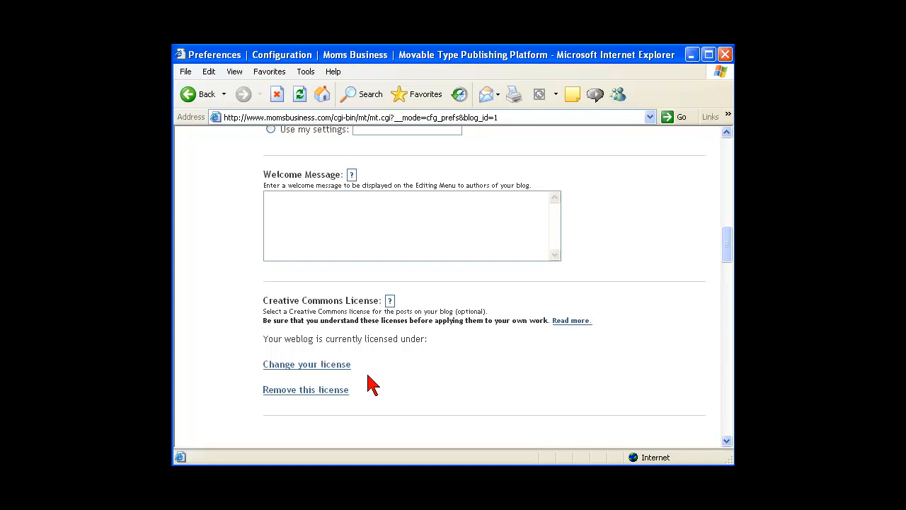
{"action": "mouse_move", "coordinate": [302, 306]}
{"action": "left_mouse_down"}
{"action": "mouse_move", "coordinate": [266, 308]}
{"action": "mouse_move", "coordinate": [254, 371]}
{"action": "mouse_move", "coordinate": [487, 364]}
{"action": "mouse_move", "coordinate": [396, 312]}
{"action": "mouse_move", "coordinate": [330, 309]}
{"action": "left_mouse_up"}
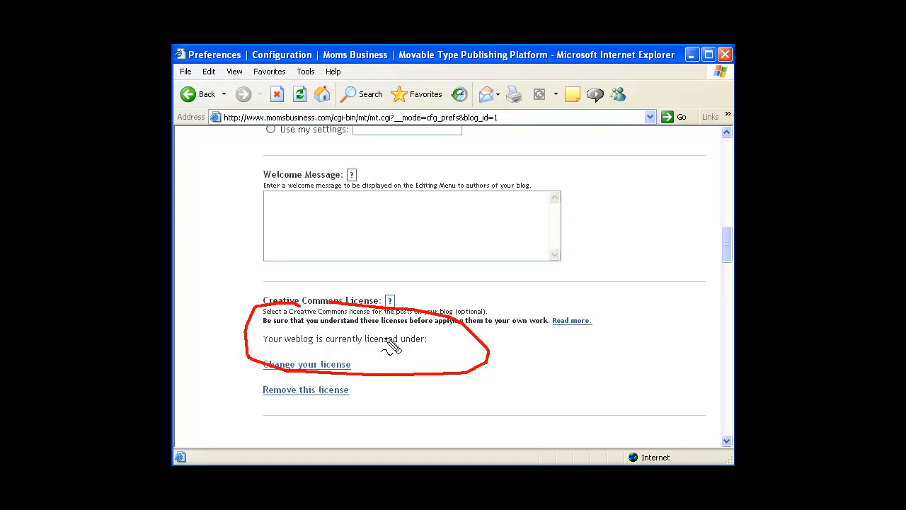
{"action": "key", "text": "Escape"}
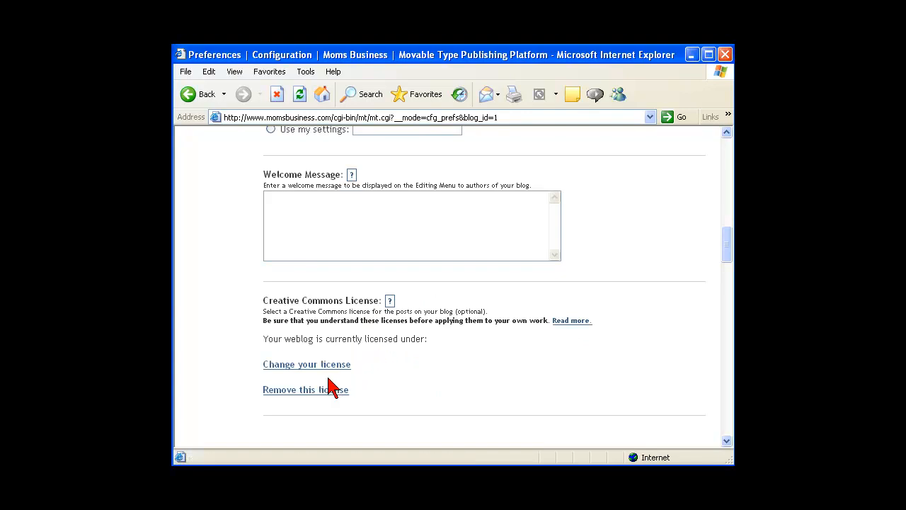
{"action": "left_click", "coordinate": [303, 390]}
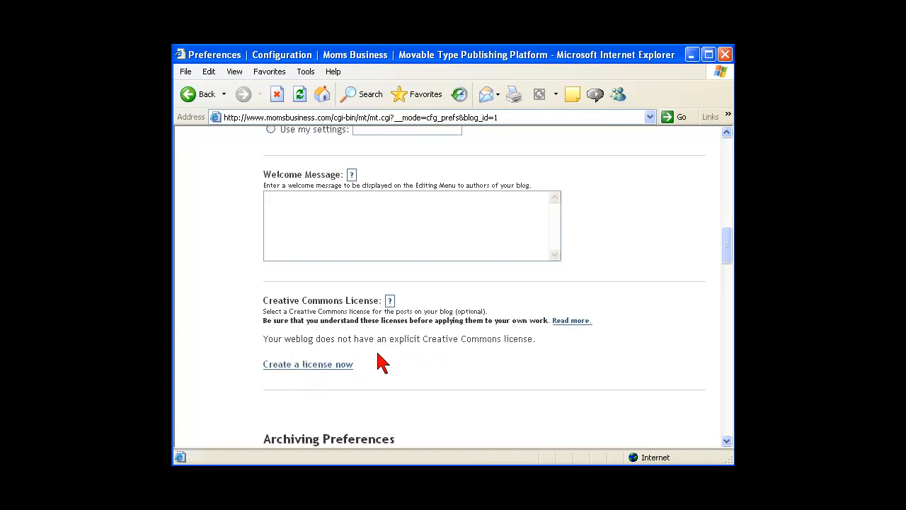
Create an Attribution-NonCommercial-NoDerivs license (no commercial use, no modifications) and save the preferences
{"action": "left_click", "coordinate": [336, 367]}
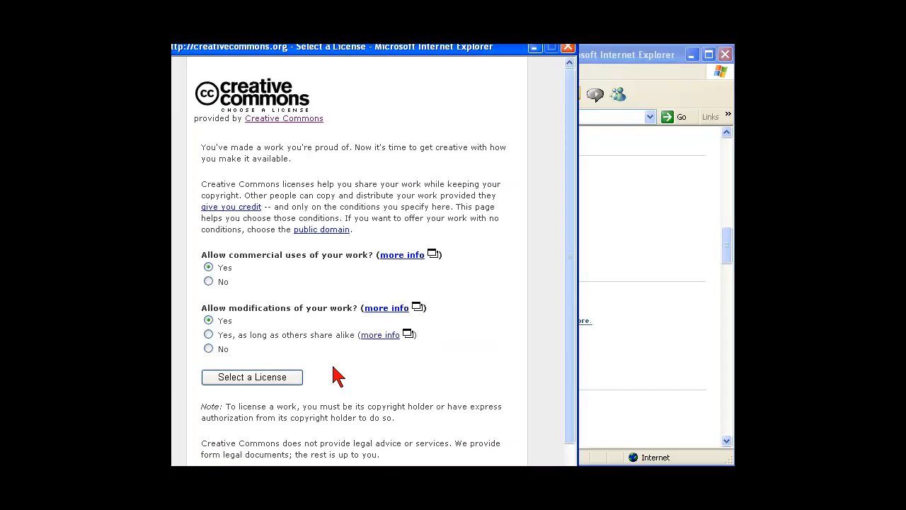
{"action": "left_click_drag", "start_coordinate": [331, 49], "coordinate": [372, 56]}
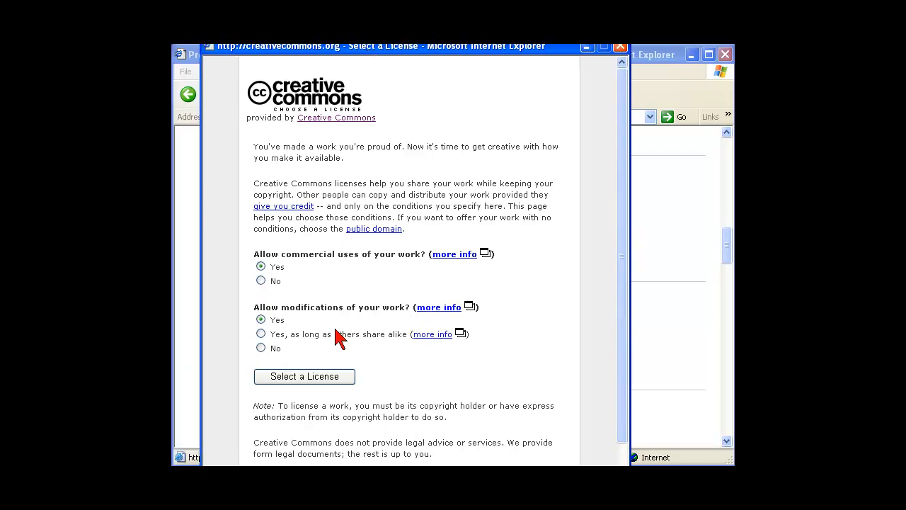
{"action": "left_click", "coordinate": [260, 281]}
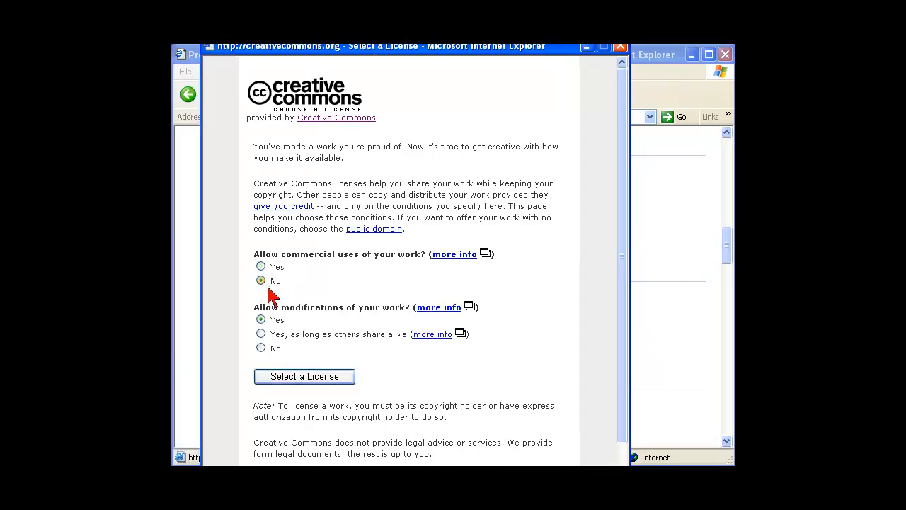
{"action": "left_click", "coordinate": [260, 348]}
{"action": "left_click", "coordinate": [336, 378]}
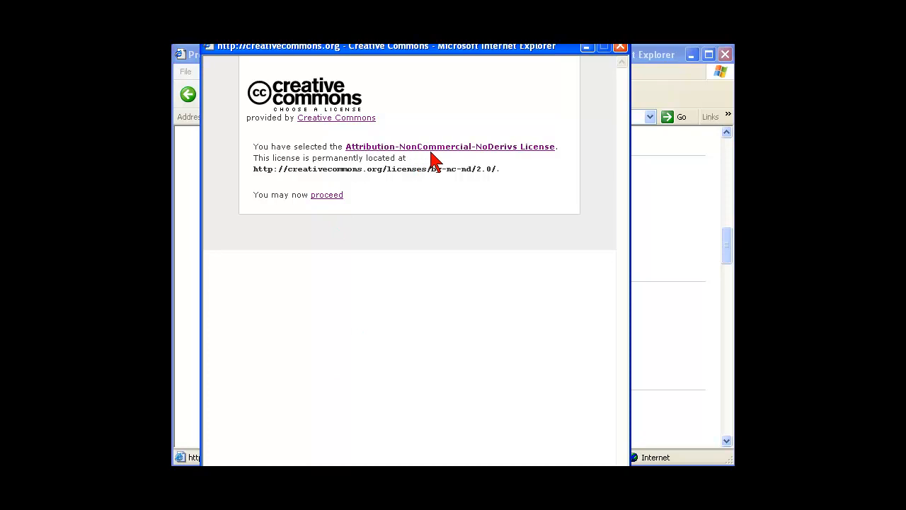
{"action": "left_click", "coordinate": [328, 195]}
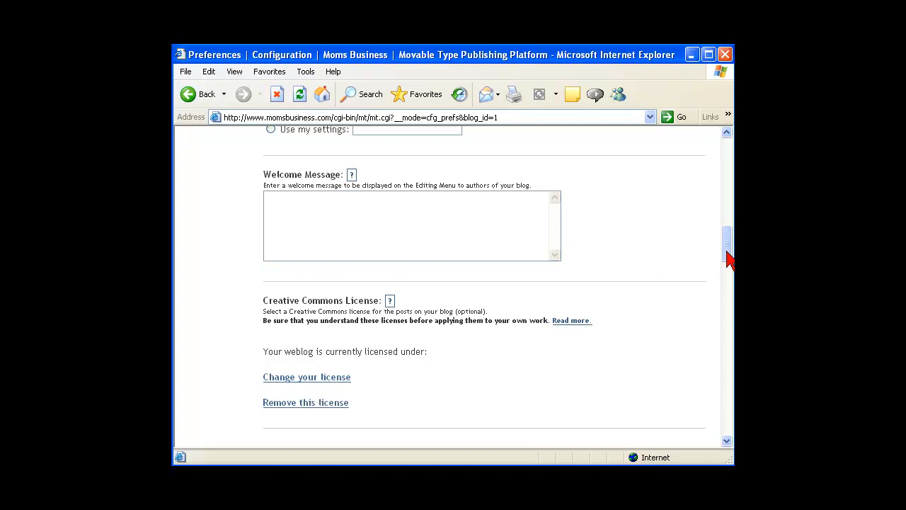
{"action": "left_click_drag", "start_coordinate": [728, 256], "coordinate": [545, 435]}
{"action": "left_click", "coordinate": [312, 362]}
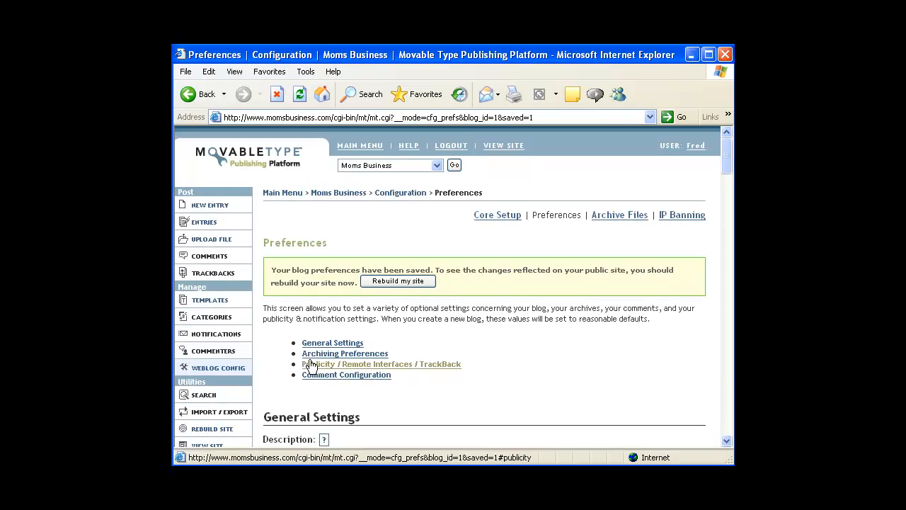
Rebuild all files of the Moms Business site
{"action": "left_click", "coordinate": [371, 285]}
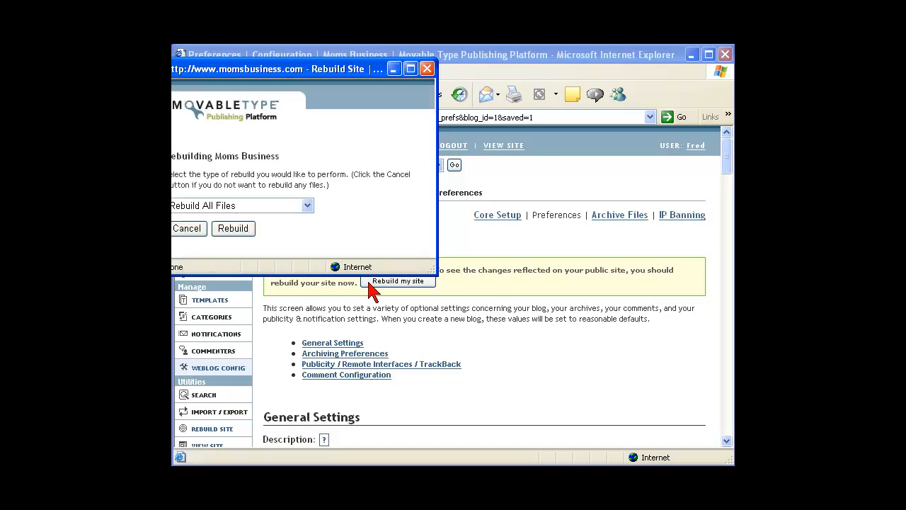
{"action": "left_click", "coordinate": [233, 228]}
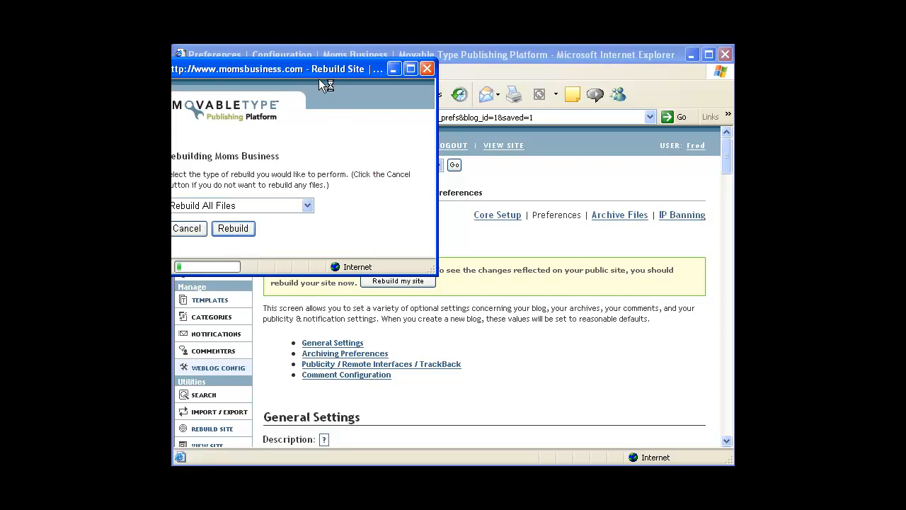
{"action": "left_click_drag", "start_coordinate": [315, 70], "coordinate": [358, 75]}
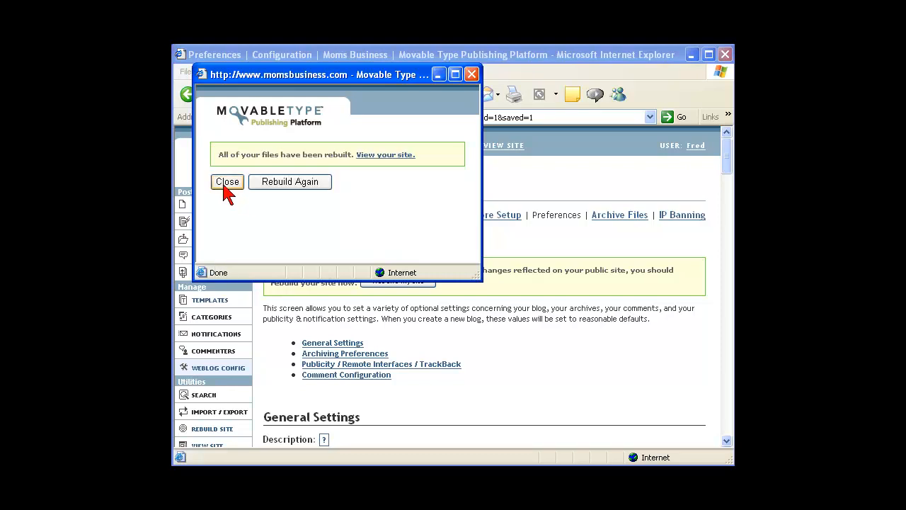
{"action": "left_click", "coordinate": [227, 183]}
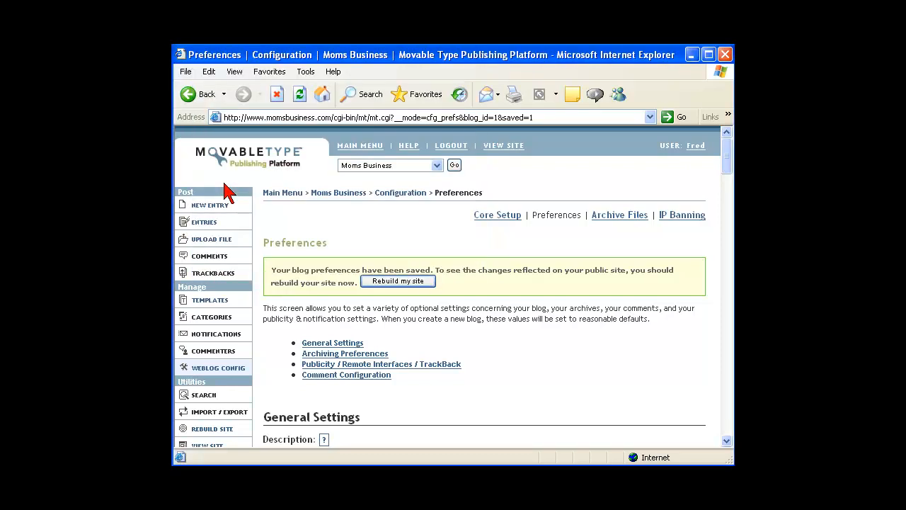
View the published blog and check its CC badge opens the Attribution-NonCommercial-NoDerivs deed
{"action": "left_click", "coordinate": [493, 150]}
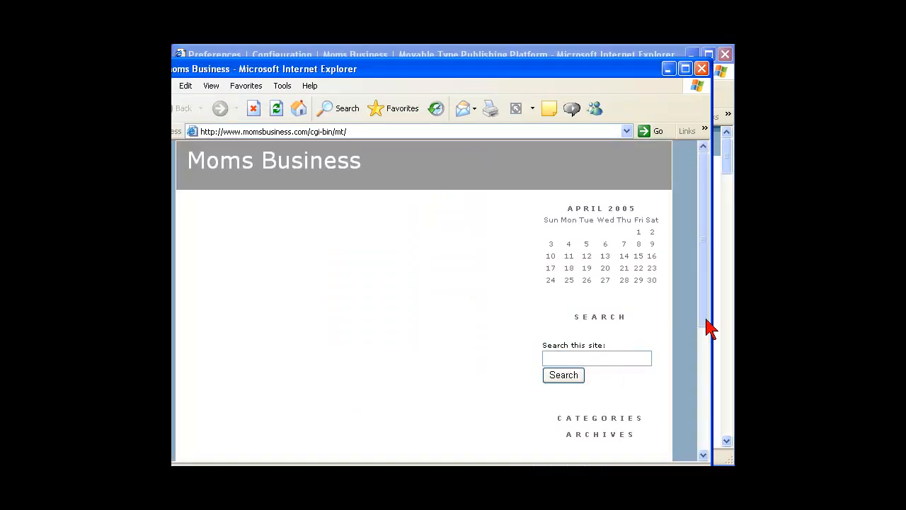
{"action": "left_click_drag", "start_coordinate": [708, 319], "coordinate": [687, 424]}
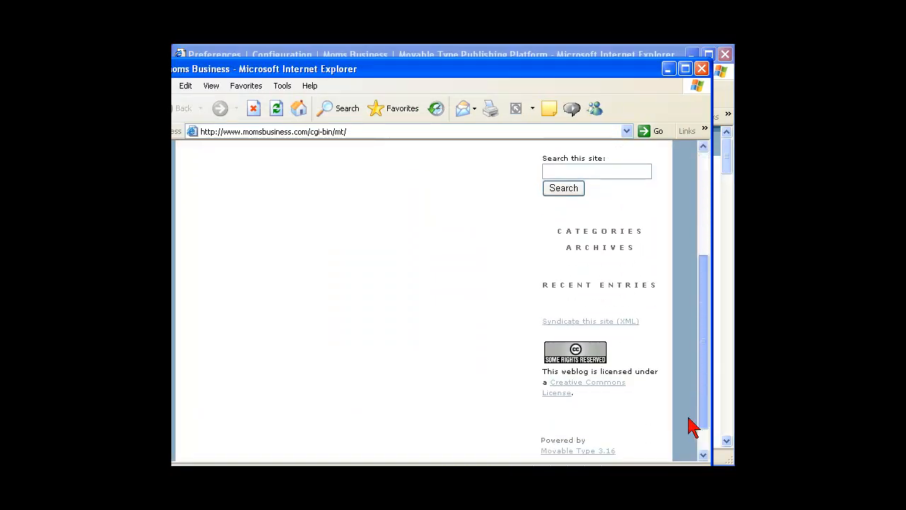
{"action": "left_click", "coordinate": [573, 359]}
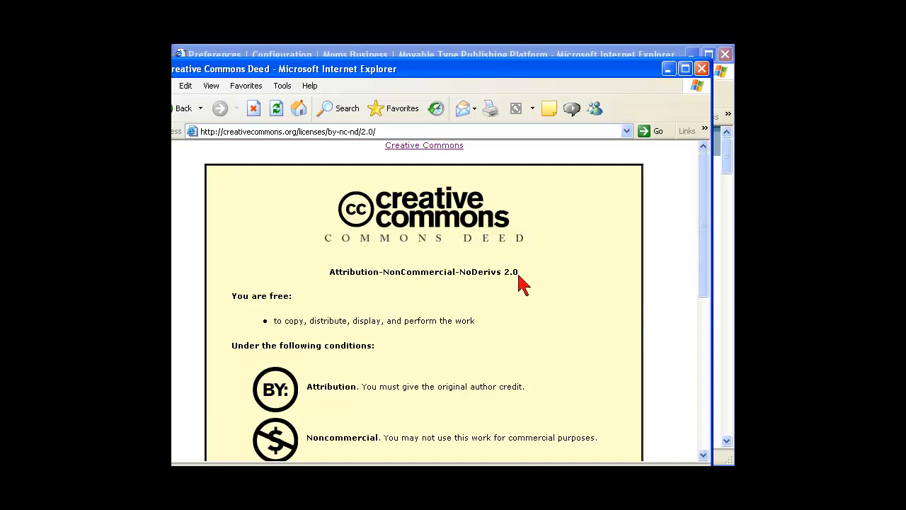
{"action": "left_click_drag", "start_coordinate": [705, 239], "coordinate": [682, 293]}
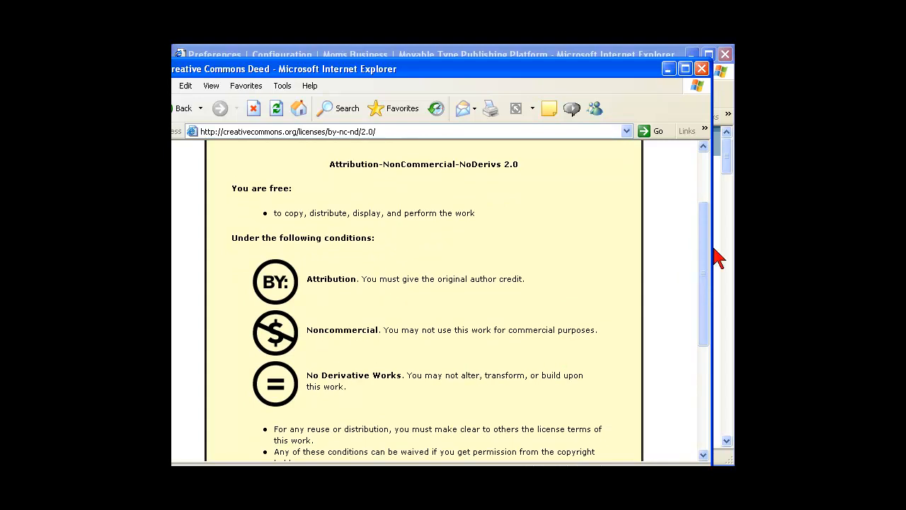
{"action": "left_click_drag", "start_coordinate": [702, 245], "coordinate": [701, 196]}
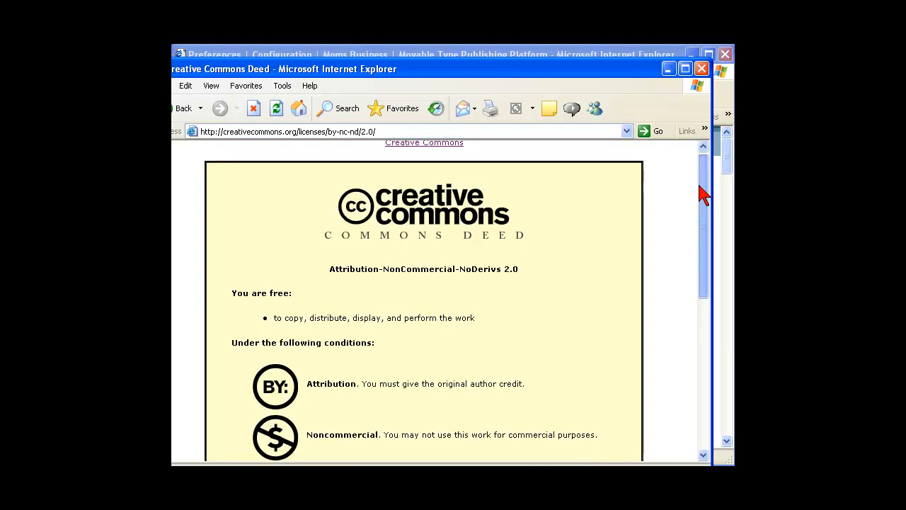
{"action": "left_click", "coordinate": [700, 69]}
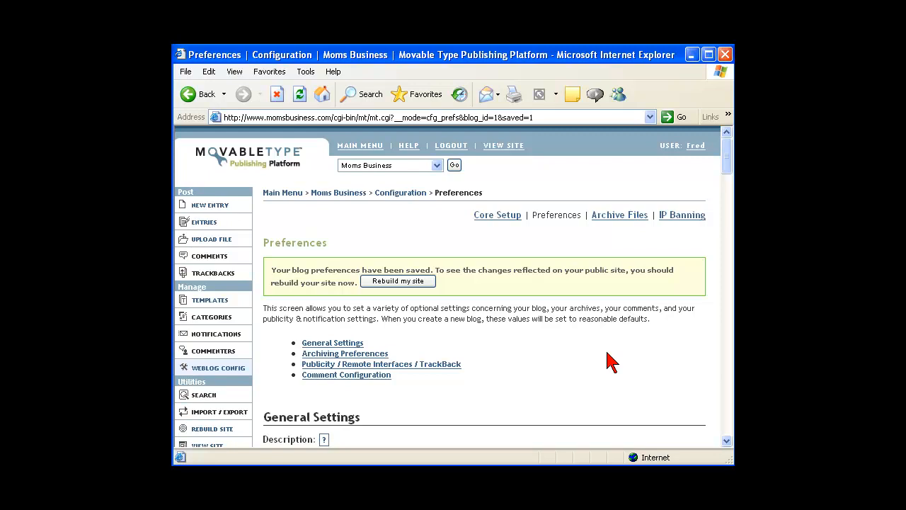
Open the Moms Business RSS 1.0 Index template for editing
{"action": "left_click", "coordinate": [287, 194]}
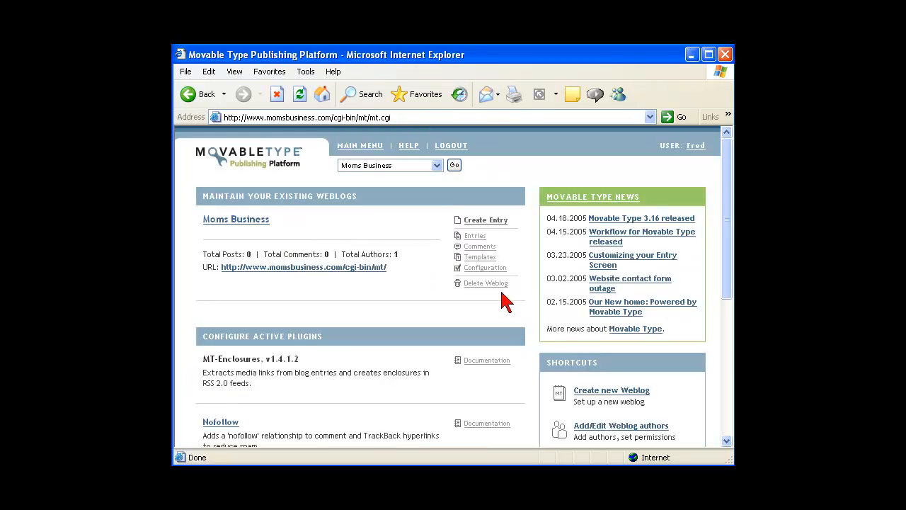
{"action": "left_click", "coordinate": [481, 260]}
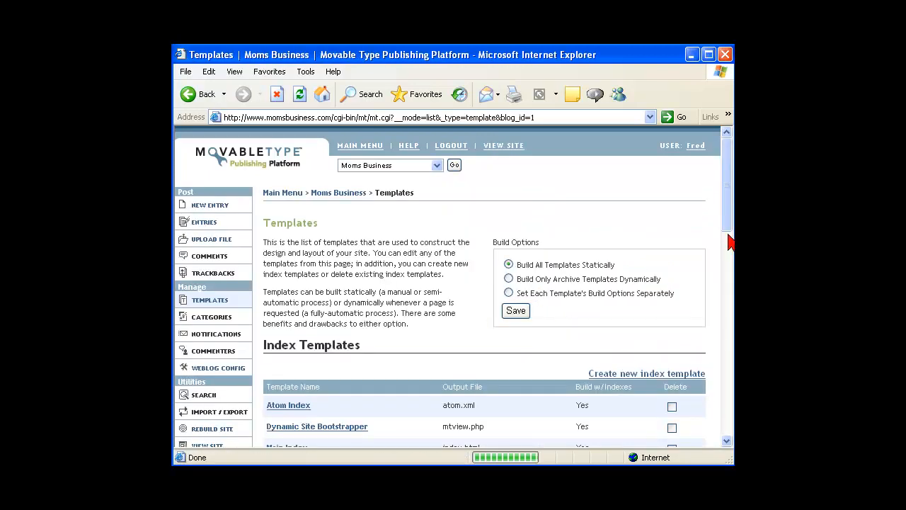
{"action": "left_click_drag", "start_coordinate": [726, 233], "coordinate": [722, 279]}
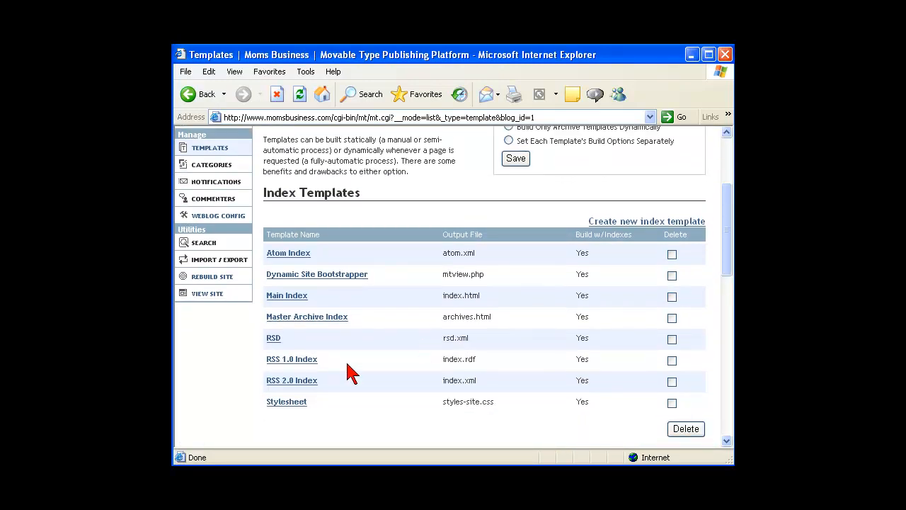
{"action": "left_click", "coordinate": [307, 365]}
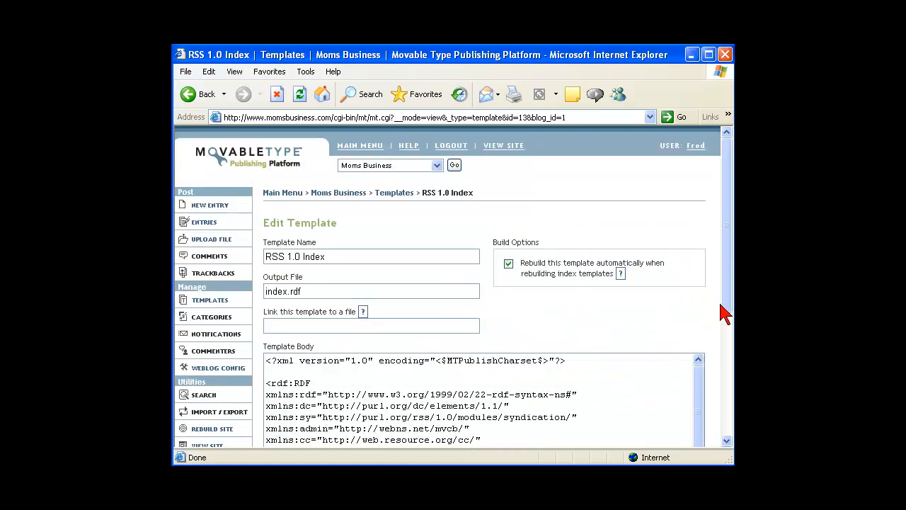
Review the MTBlogIfCCLicense lines in the template body, then return to the main menu
{"action": "left_click_drag", "start_coordinate": [730, 310], "coordinate": [698, 428]}
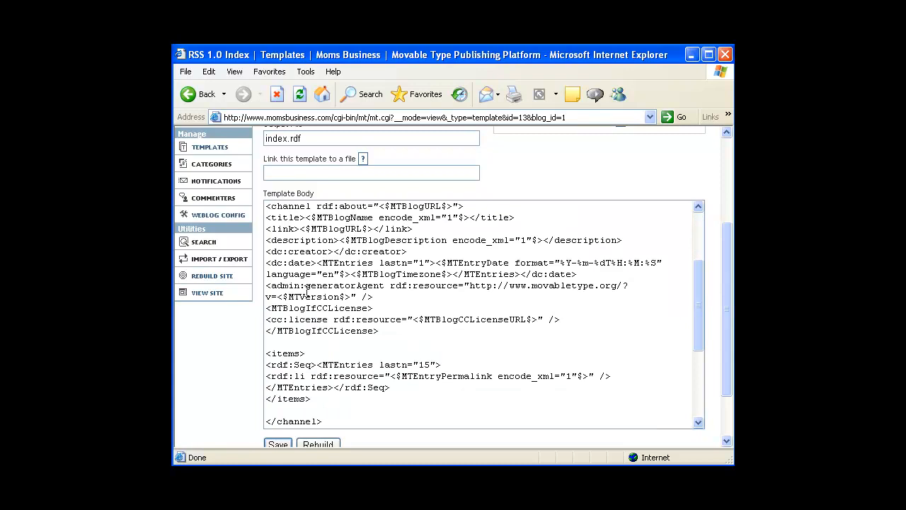
{"action": "mouse_move", "coordinate": [303, 284]}
{"action": "left_mouse_down"}
{"action": "mouse_move", "coordinate": [256, 318]}
{"action": "mouse_move", "coordinate": [319, 351]}
{"action": "mouse_move", "coordinate": [532, 354]}
{"action": "mouse_move", "coordinate": [572, 317]}
{"action": "mouse_move", "coordinate": [312, 281]}
{"action": "left_mouse_up"}
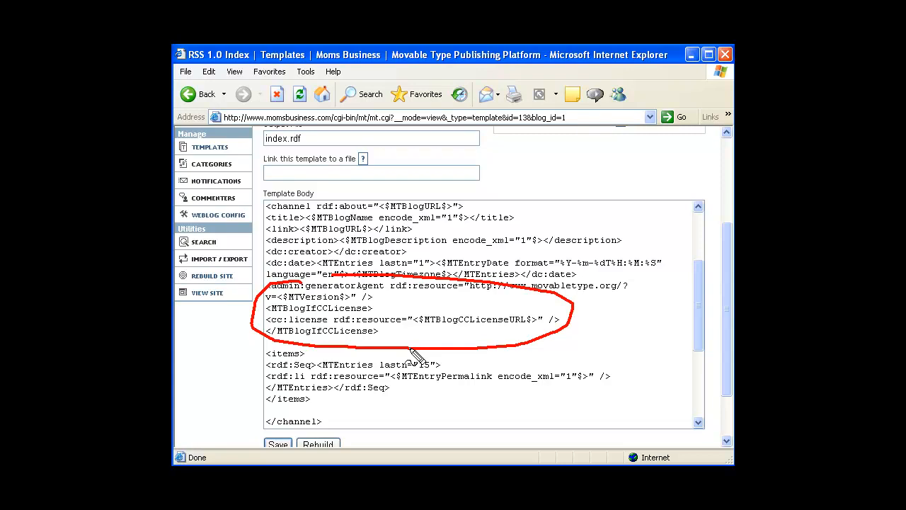
{"action": "key", "text": "Escape"}
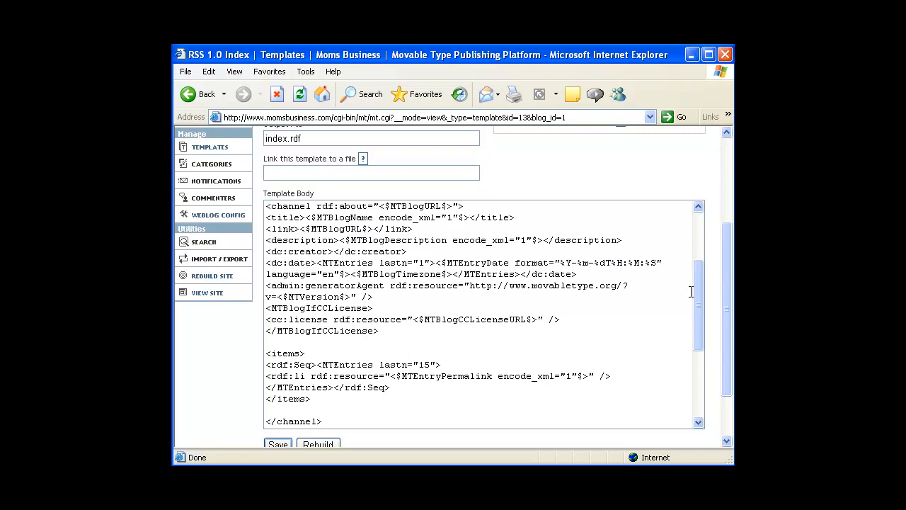
{"action": "left_click_drag", "start_coordinate": [696, 299], "coordinate": [698, 225]}
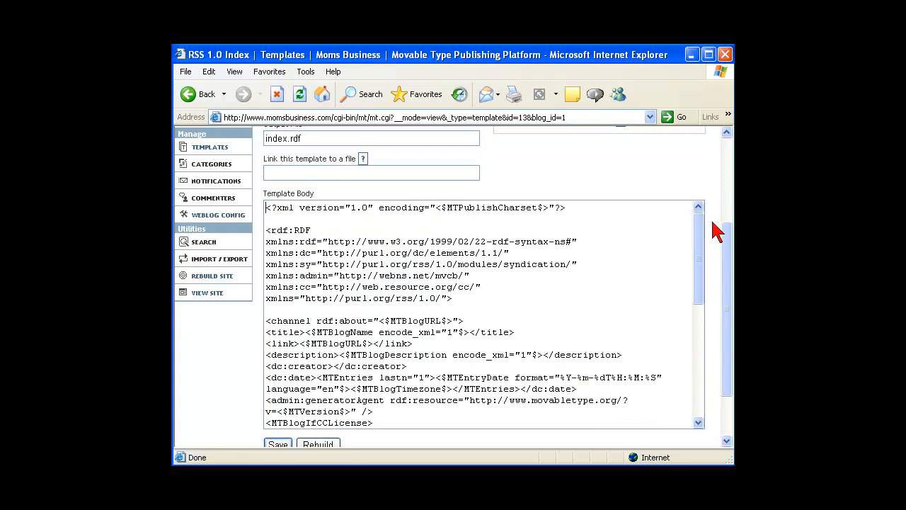
{"action": "scroll", "coordinate": [729, 236], "scroll_direction": "up", "scroll_amount": 3}
{"action": "left_click", "coordinate": [284, 159]}
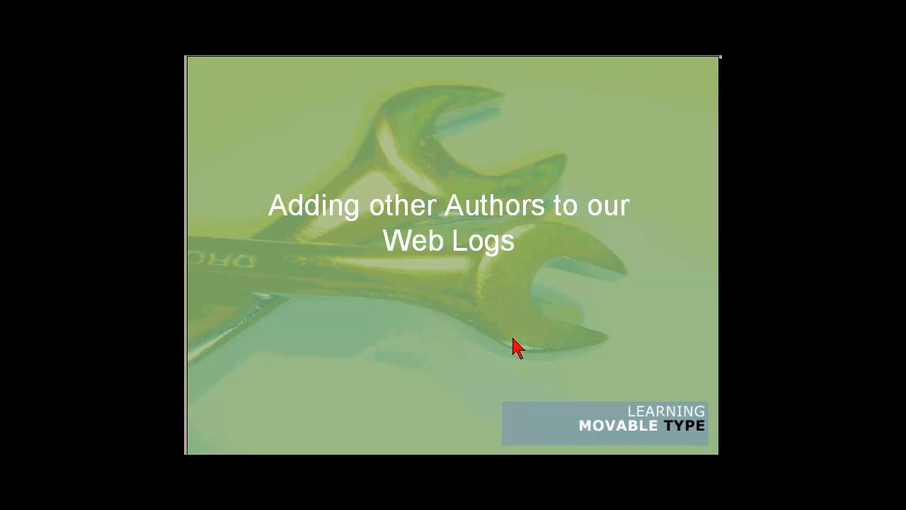
Advance to the 'New Authors: From 3 to Unlimited Weblogs' slide
{"action": "key", "text": "Page_Down"}
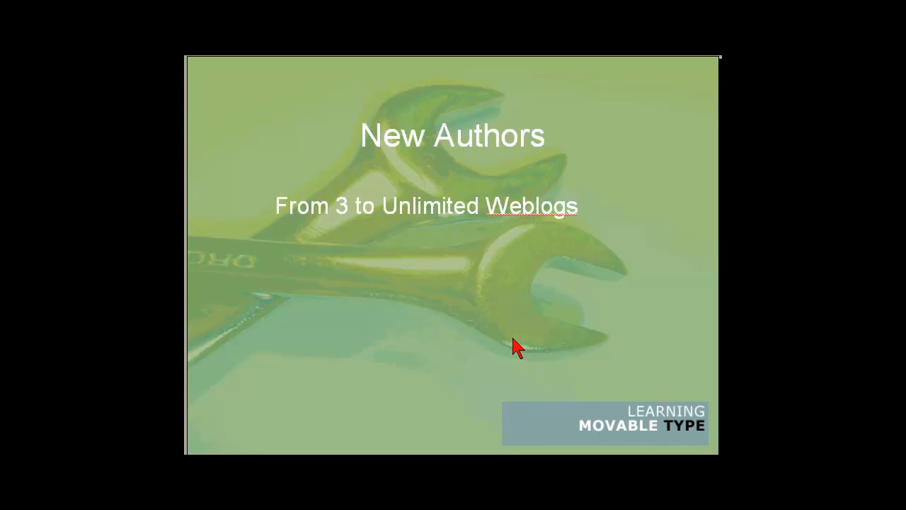
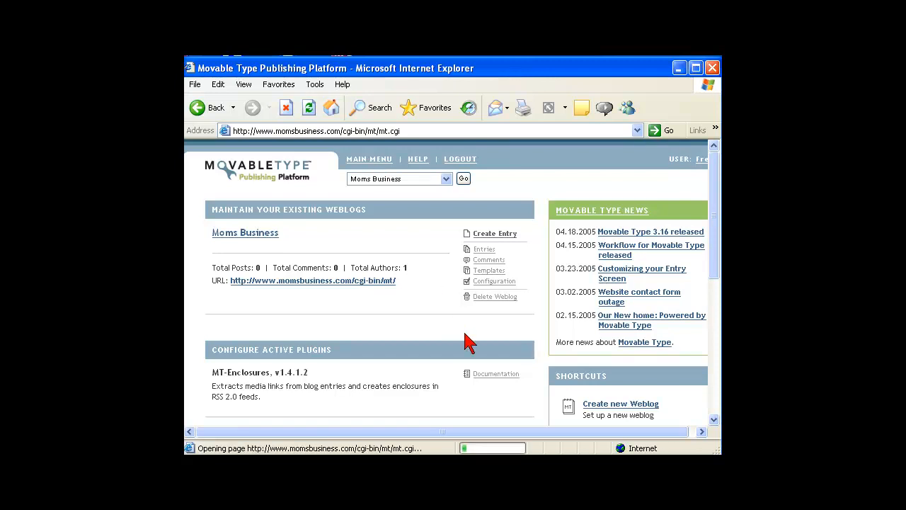
Open the Add/Edit Weblog authors page from the Main Menu
{"action": "left_click", "coordinate": [713, 419]}
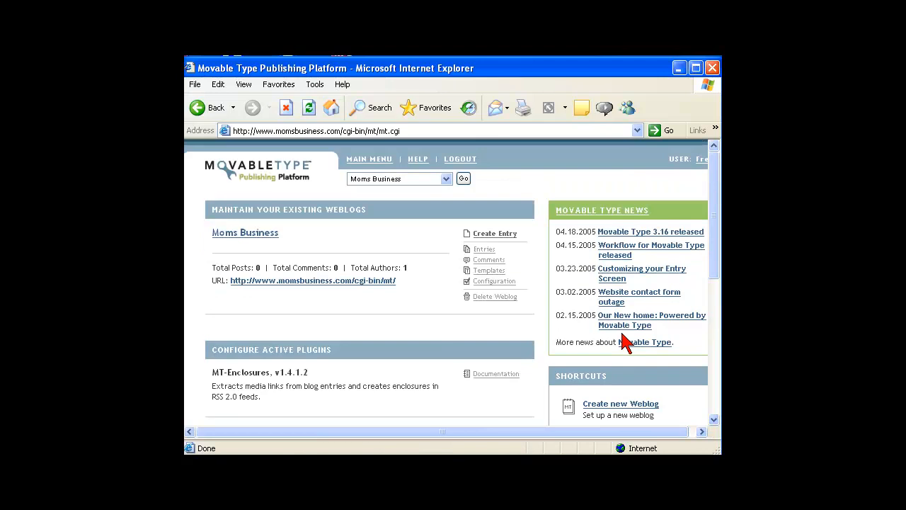
{"action": "left_click", "coordinate": [713, 419]}
{"action": "left_click", "coordinate": [713, 419]}
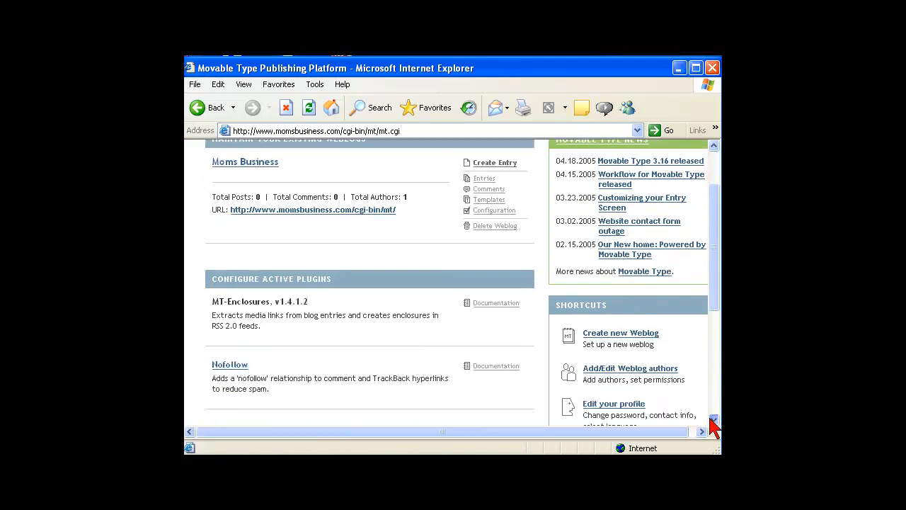
{"action": "left_click", "coordinate": [637, 371]}
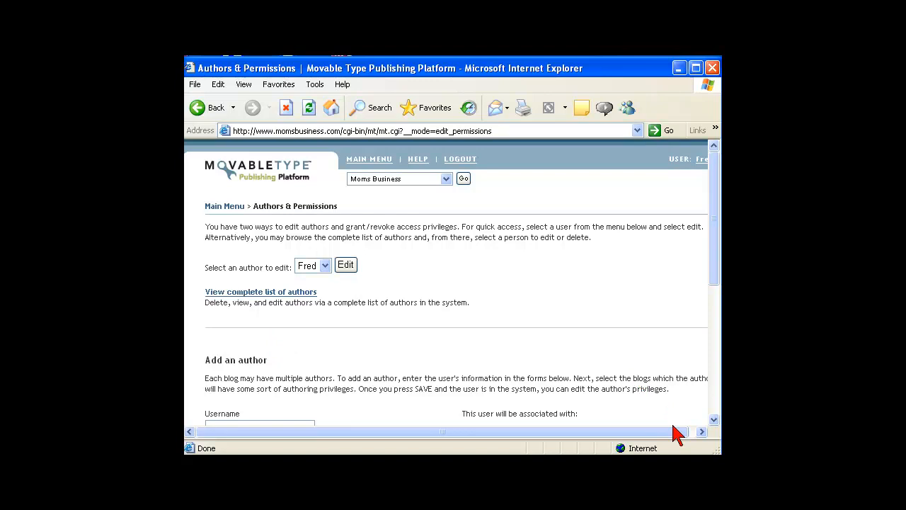
{"action": "left_click", "coordinate": [713, 418]}
{"action": "left_click", "coordinate": [713, 420]}
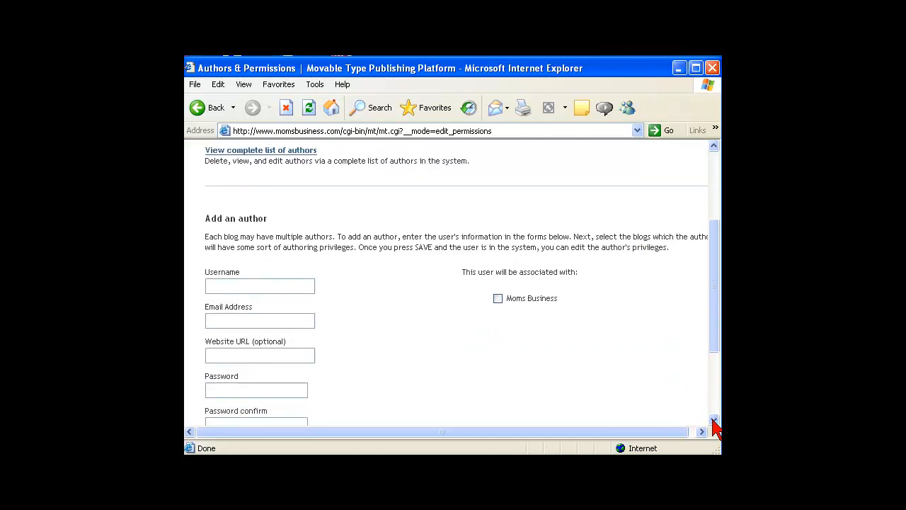
Enter the new author's username and e-mail address under Add an author
{"action": "left_click", "coordinate": [231, 286]}
{"action": "type", "text": "jack"}
{"action": "left_click", "coordinate": [302, 323]}
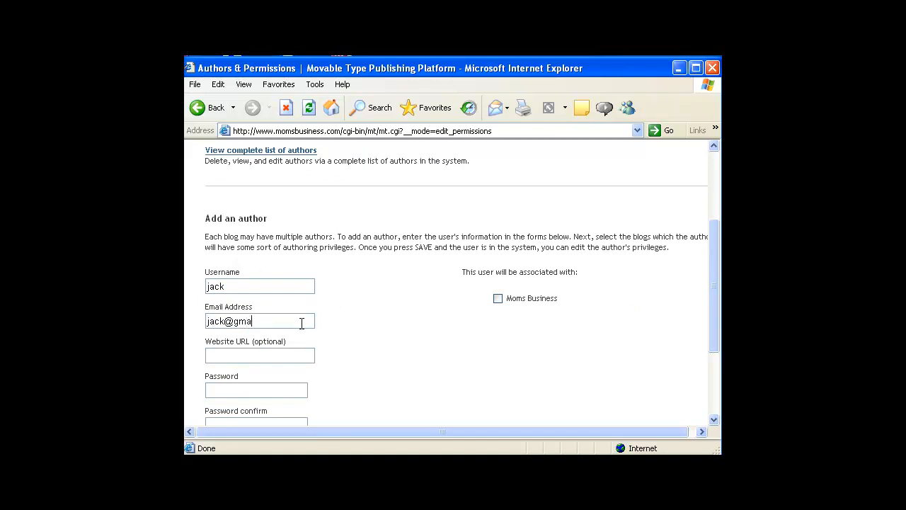
{"action": "left_click", "coordinate": [248, 356]}
Set the new author's password and confirm it
{"action": "left_click", "coordinate": [259, 391]}
{"action": "type", "text": "*****"}
{"action": "key", "text": "Tab"}
{"action": "type", "text": "*****"}
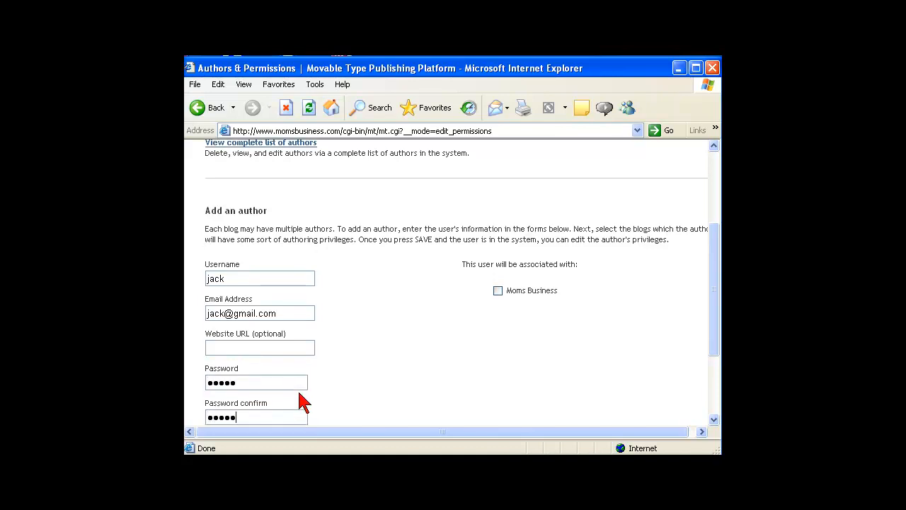
{"action": "scroll", "coordinate": [477, 412], "scroll_direction": "down", "scroll_amount": 3}
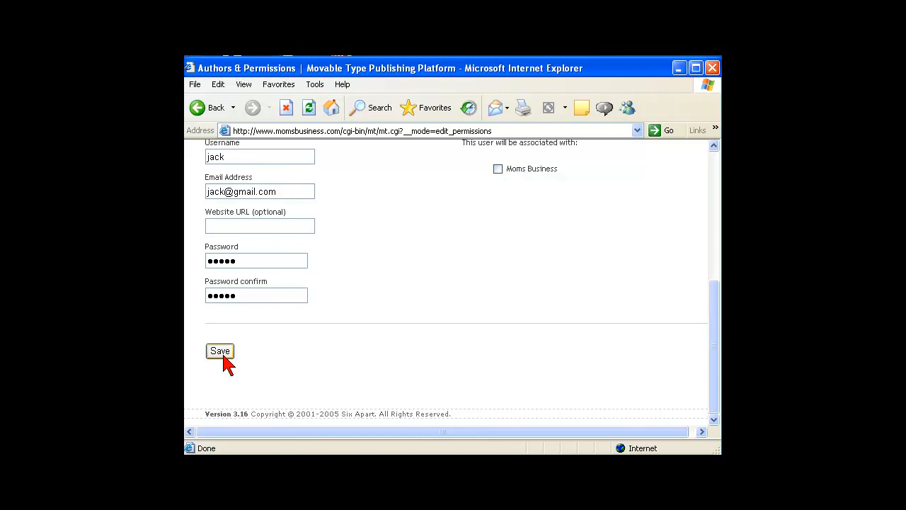
Save the new author, leaving create-weblog and activity-log permissions unchecked
{"action": "left_click", "coordinate": [220, 351]}
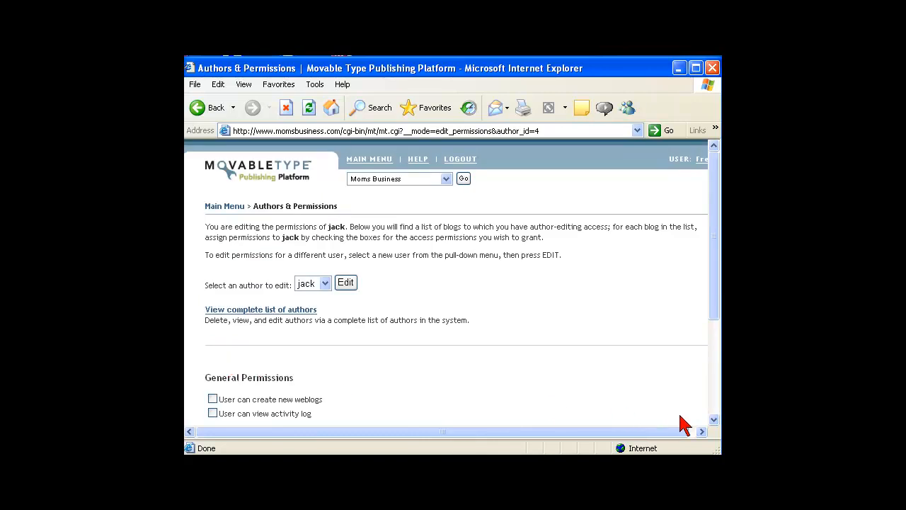
{"action": "left_click", "coordinate": [713, 419]}
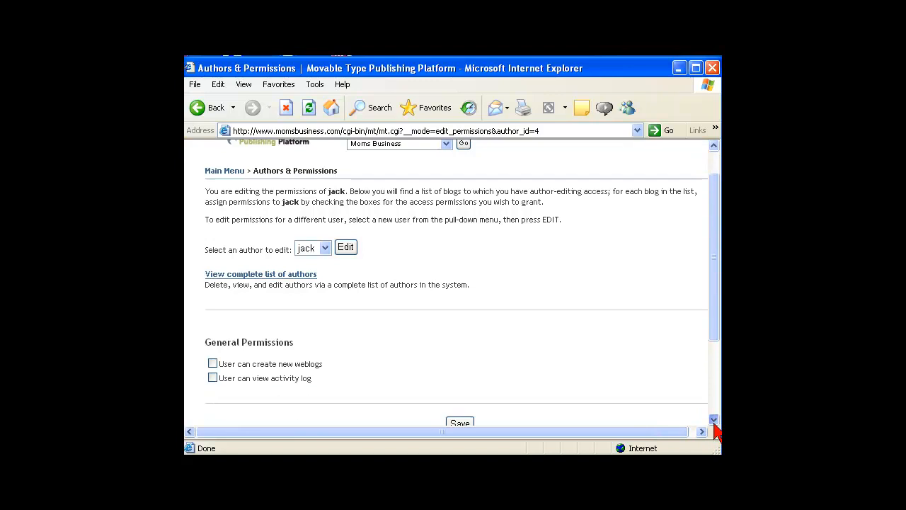
{"action": "left_click", "coordinate": [713, 419]}
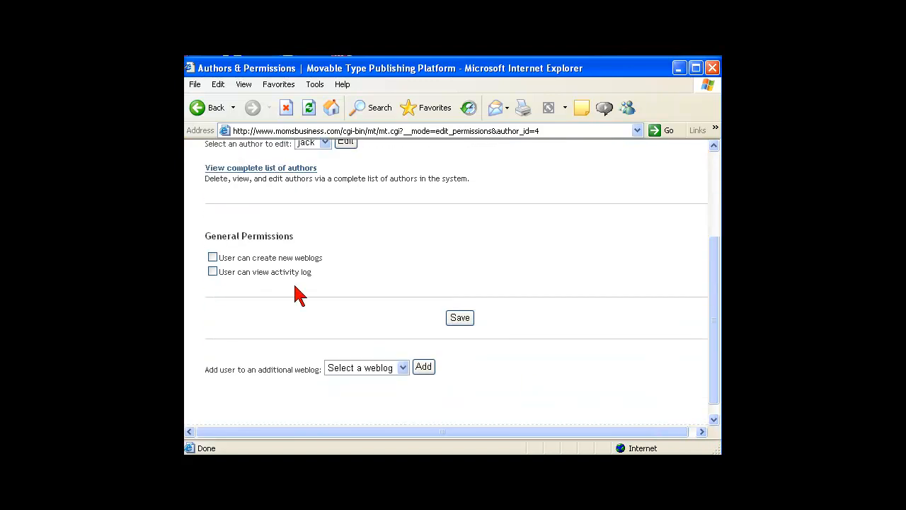
{"action": "left_click", "coordinate": [215, 259]}
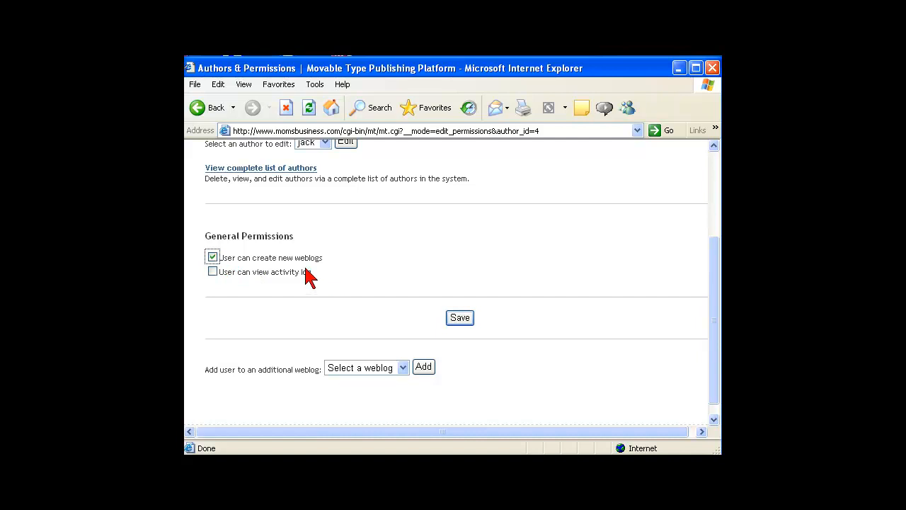
{"action": "left_click", "coordinate": [213, 257]}
{"action": "left_click", "coordinate": [213, 272]}
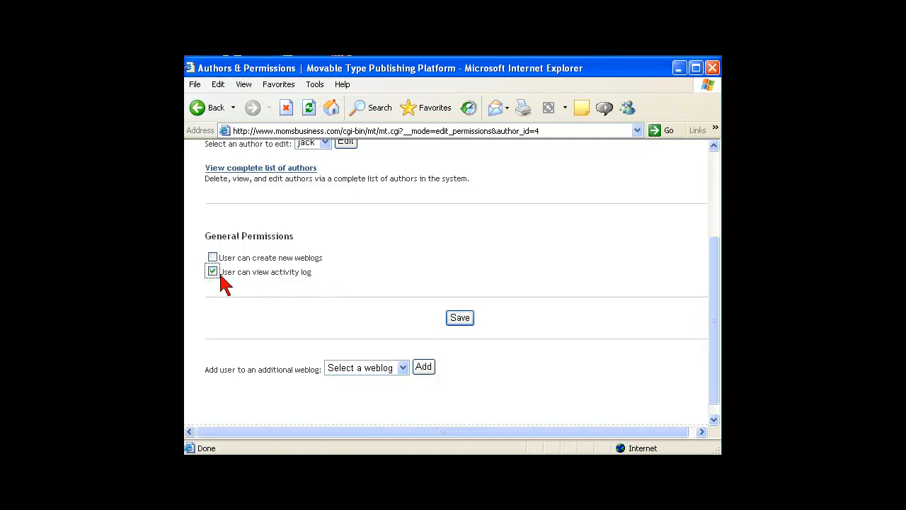
{"action": "left_click", "coordinate": [213, 272]}
{"action": "left_click", "coordinate": [714, 418]}
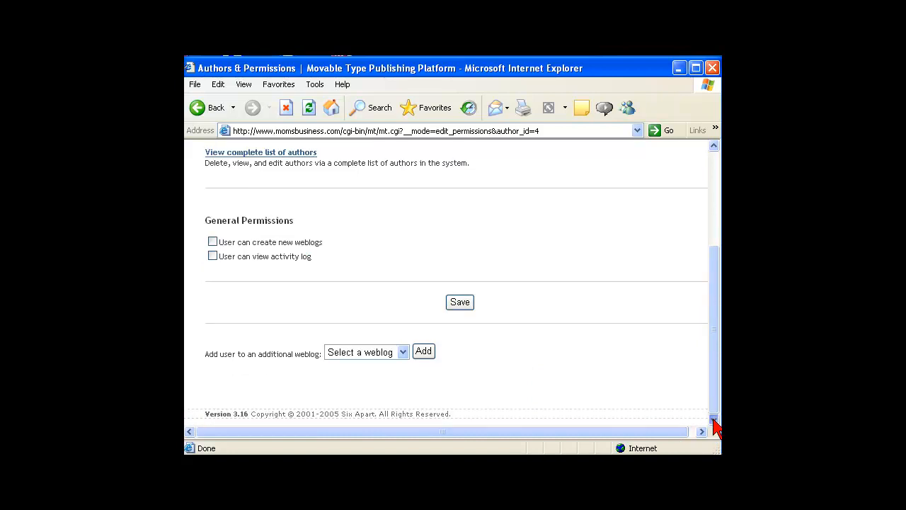
{"action": "left_click_drag", "start_coordinate": [713, 348], "coordinate": [699, 327]}
Save the general permissions and add the author to the Moms Business weblog
{"action": "left_click", "coordinate": [400, 353]}
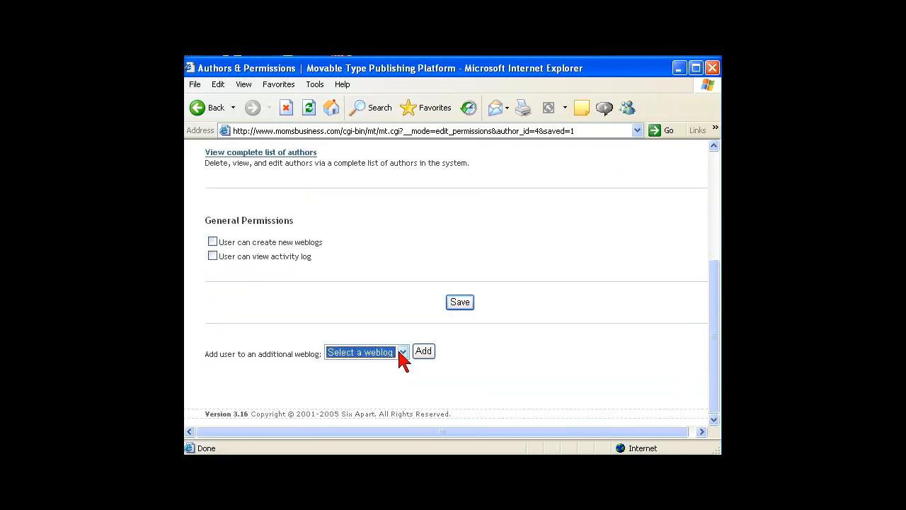
{"action": "left_click", "coordinate": [401, 353]}
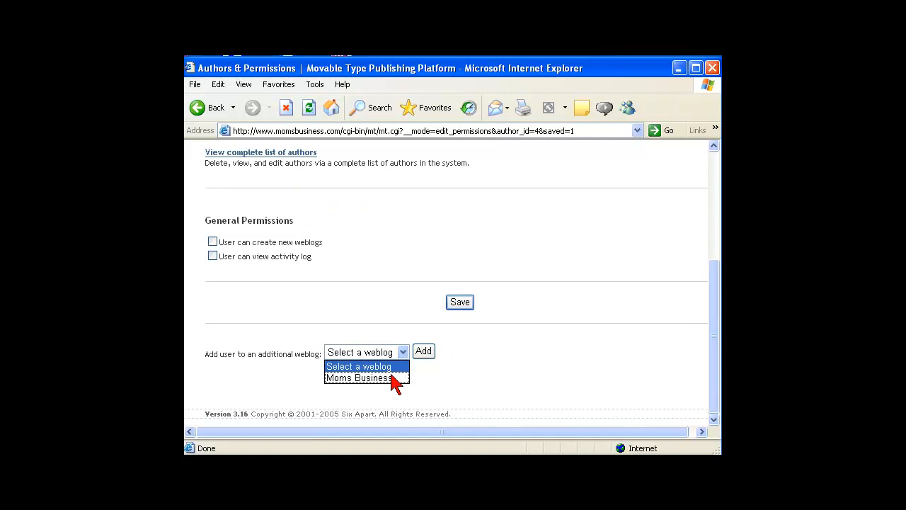
{"action": "left_click", "coordinate": [392, 377]}
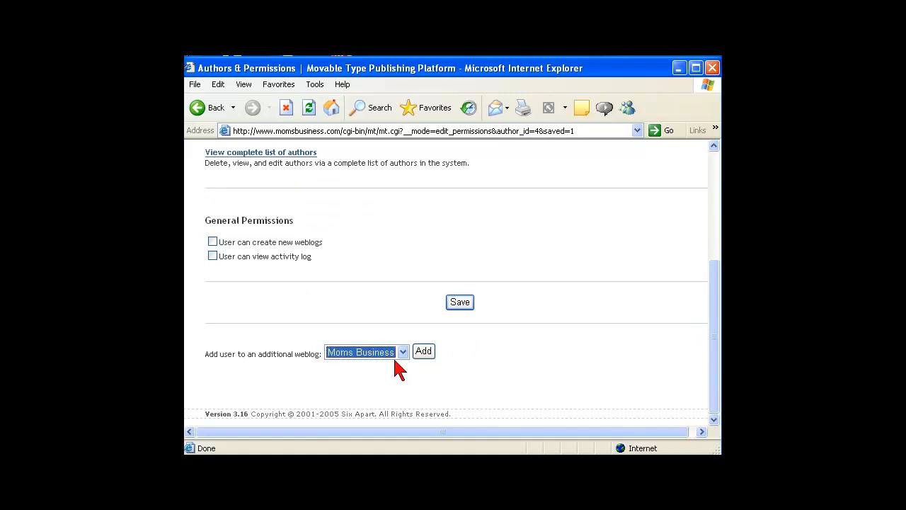
{"action": "left_click", "coordinate": [423, 352]}
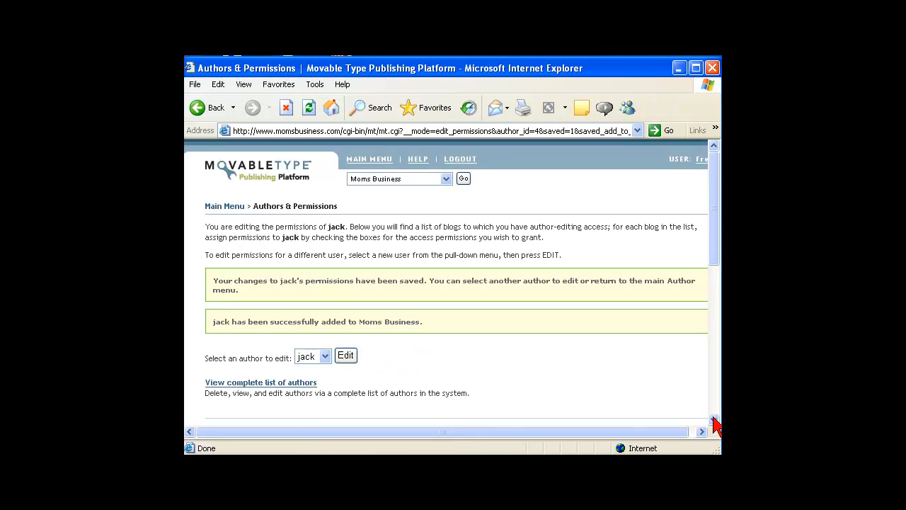
{"action": "scroll", "coordinate": [713, 419], "scroll_direction": "down", "scroll_amount": 10}
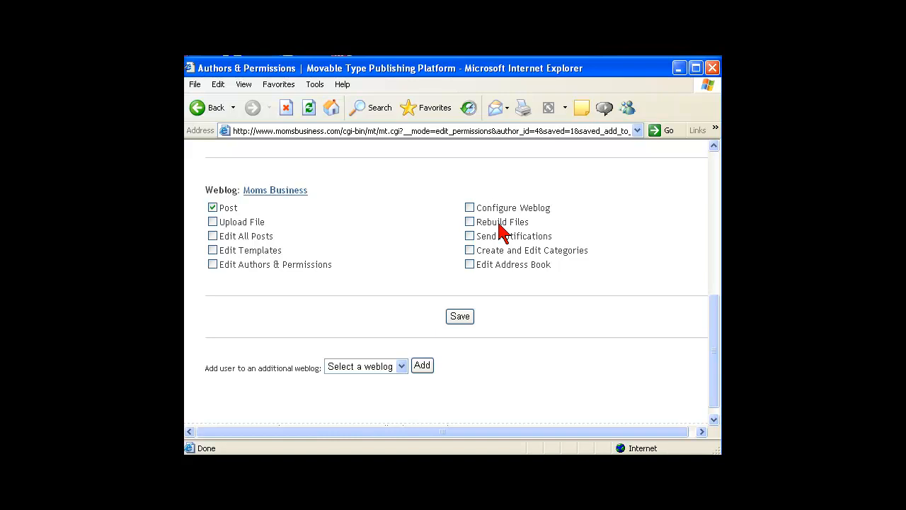
Tick Rebuild Files for the author on Moms Business and save the permissions
{"action": "left_click", "coordinate": [470, 223]}
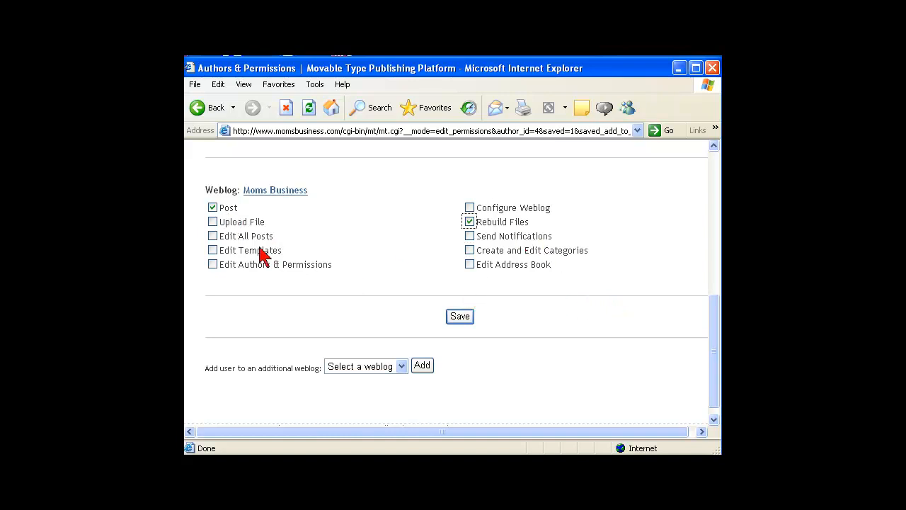
{"action": "left_click", "coordinate": [460, 316]}
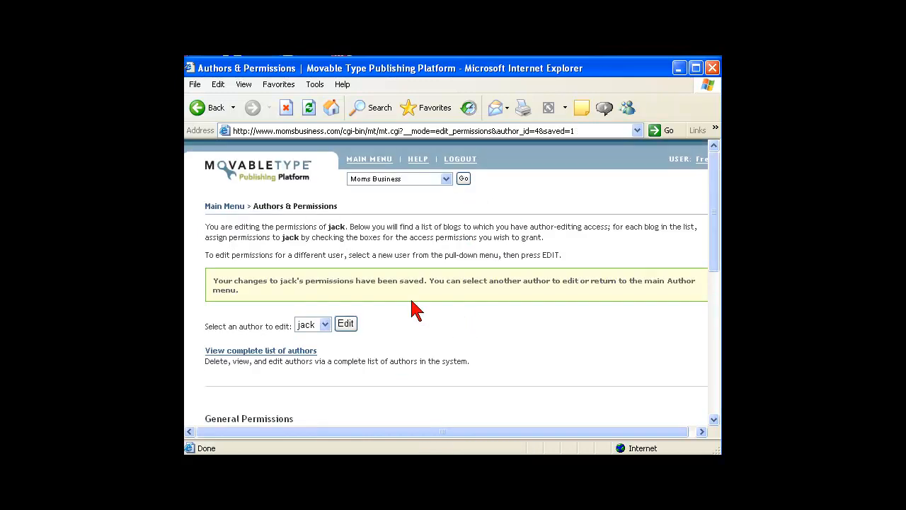
Scroll back to the top of the saved permissions page
{"action": "mouse_move", "coordinate": [212, 264]}
{"action": "left_mouse_down"}
{"action": "mouse_move", "coordinate": [205, 309]}
{"action": "mouse_move", "coordinate": [598, 304]}
{"action": "mouse_move", "coordinate": [687, 293]}
{"action": "mouse_move", "coordinate": [425, 253]}
{"action": "mouse_move", "coordinate": [259, 289]}
{"action": "mouse_move", "coordinate": [214, 269]}
{"action": "left_mouse_up"}
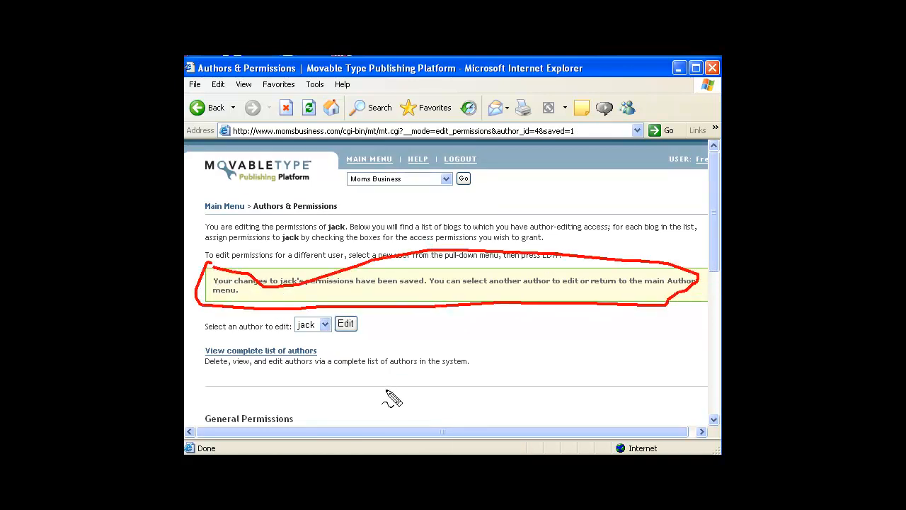
{"action": "key", "text": "Escape"}
{"action": "scroll", "coordinate": [719, 393], "scroll_direction": "down", "scroll_amount": 5}
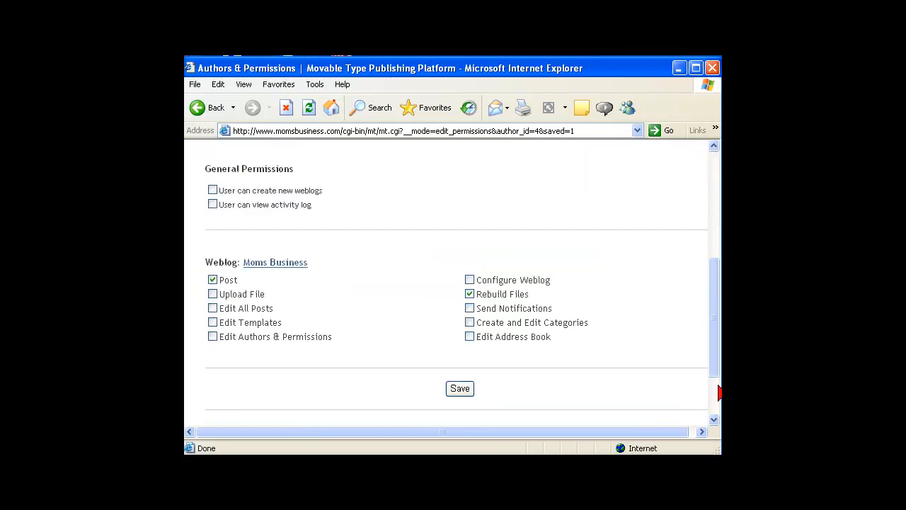
{"action": "scroll", "coordinate": [718, 283], "scroll_direction": "up", "scroll_amount": 5}
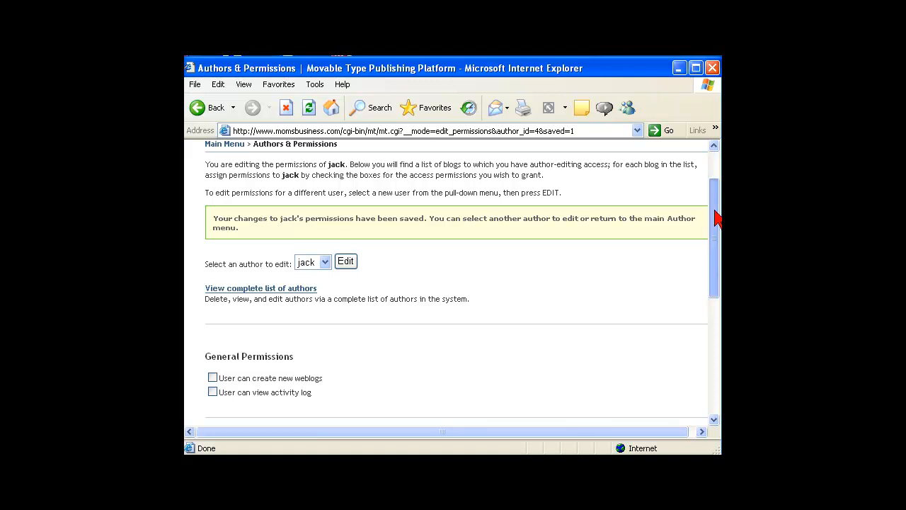
{"action": "scroll", "coordinate": [710, 190], "scroll_direction": "up", "scroll_amount": 2}
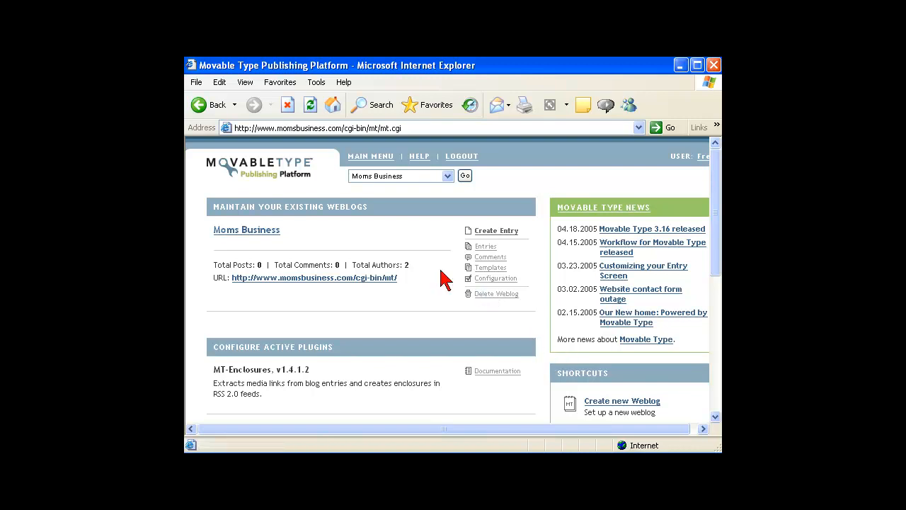
Start a new Moms Business entry, leaving the primary category unset
{"action": "left_click", "coordinate": [263, 233]}
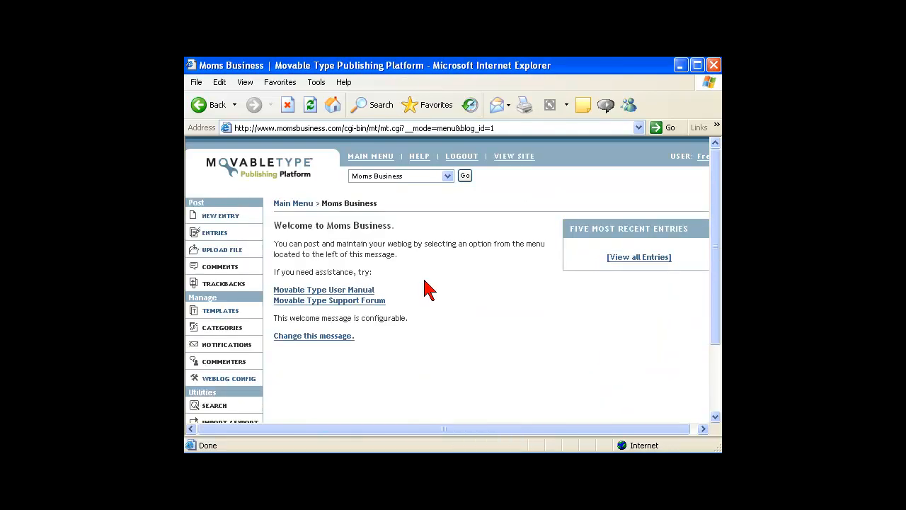
{"action": "left_click", "coordinate": [234, 216]}
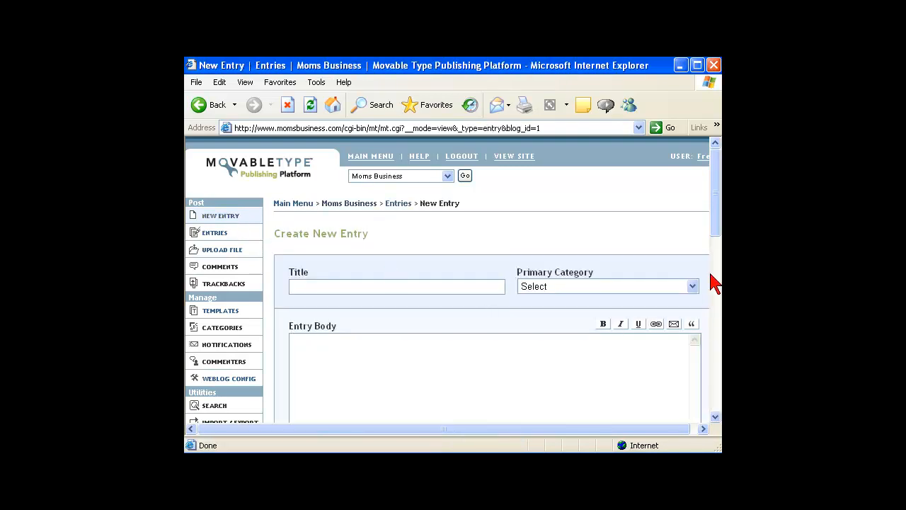
{"action": "mouse_move", "coordinate": [715, 240]}
{"action": "left_mouse_down"}
{"action": "mouse_move", "coordinate": [687, 398]}
{"action": "mouse_move", "coordinate": [711, 238]}
{"action": "left_mouse_up"}
{"action": "left_click", "coordinate": [570, 289]}
{"action": "left_click", "coordinate": [568, 288]}
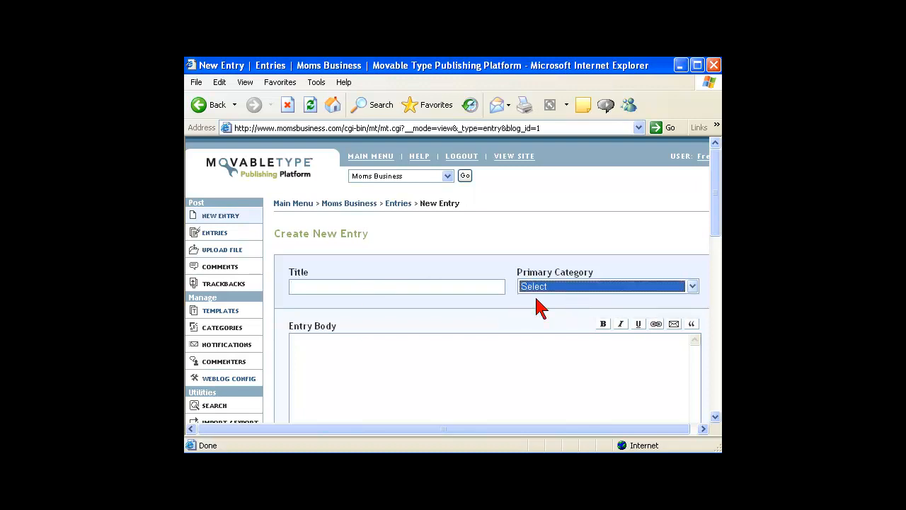
{"action": "left_click", "coordinate": [330, 363]}
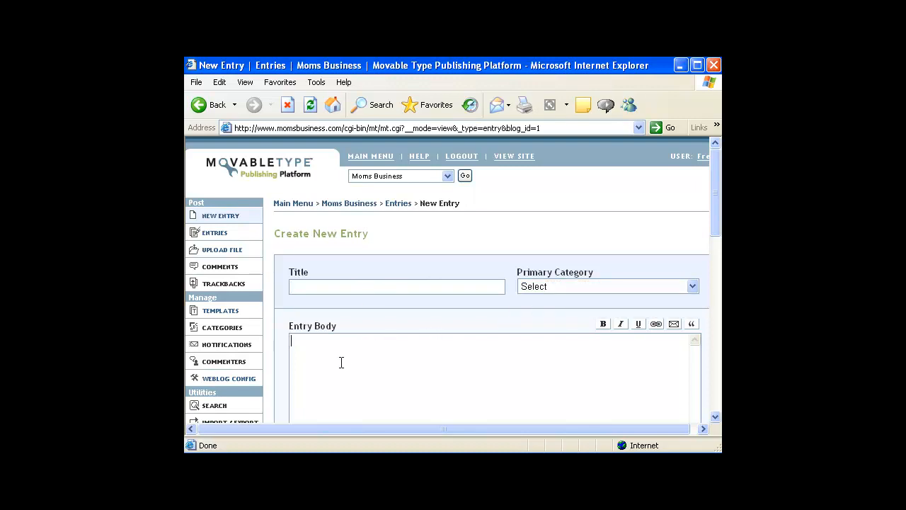
Try the Extended Entry and Excerpt fields and keep Convert Line Breaks formatting
{"action": "left_click", "coordinate": [715, 416]}
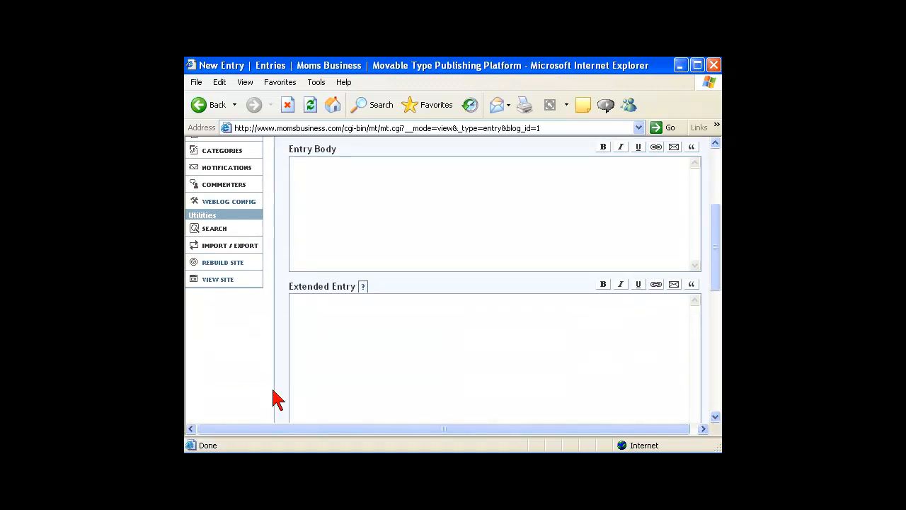
{"action": "left_click", "coordinate": [300, 366]}
{"action": "scroll", "coordinate": [542, 404], "scroll_direction": "down", "scroll_amount": 5}
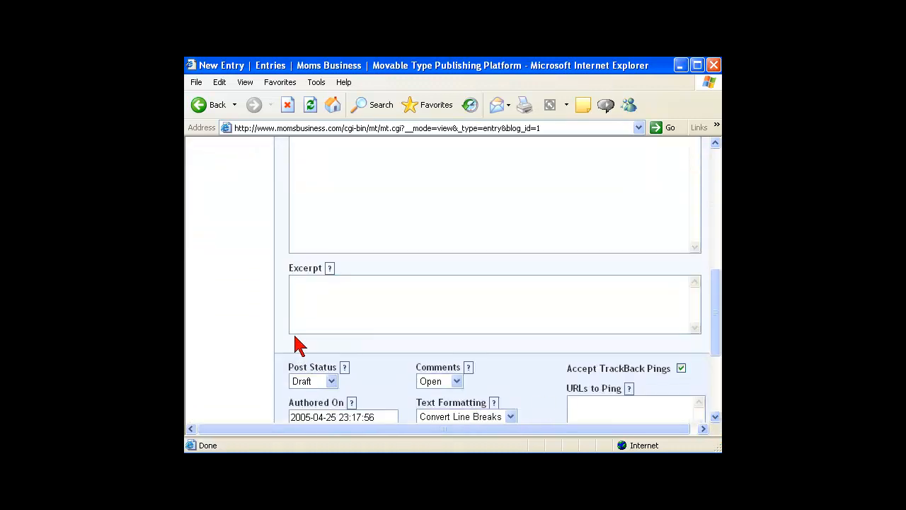
{"action": "left_click", "coordinate": [298, 309]}
{"action": "left_click", "coordinate": [715, 418]}
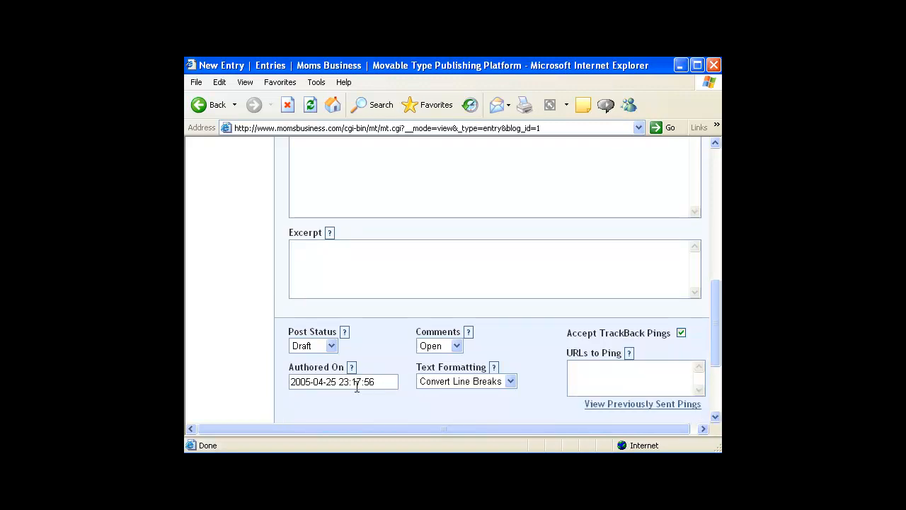
{"action": "left_click", "coordinate": [511, 381]}
{"action": "left_click", "coordinate": [522, 353]}
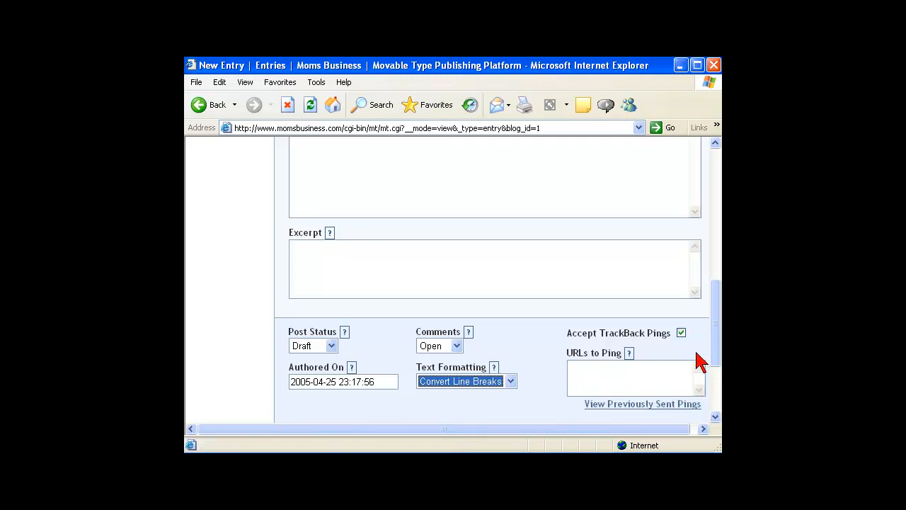
Choose Basic under Field Configuration in the page customization settings and save
{"action": "left_click_drag", "start_coordinate": [718, 345], "coordinate": [655, 384]}
{"action": "left_click", "coordinate": [383, 342]}
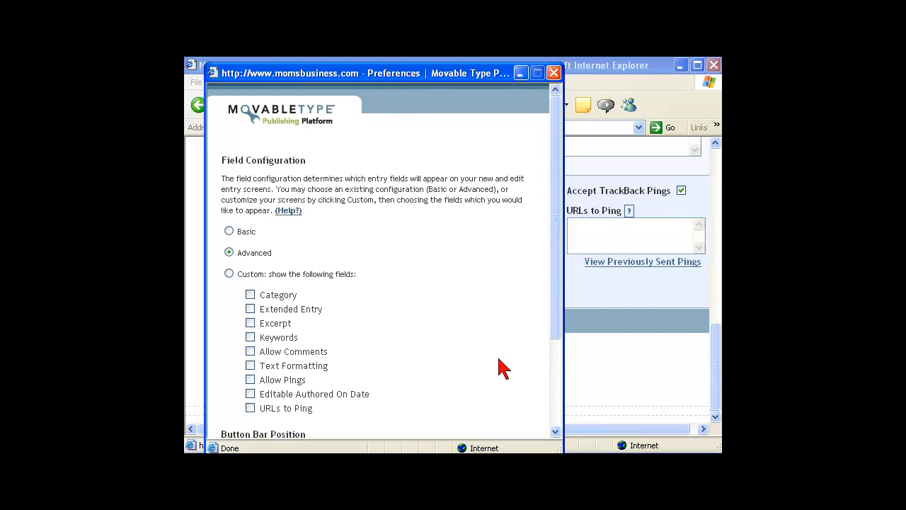
{"action": "left_click", "coordinate": [229, 231]}
{"action": "left_click_drag", "start_coordinate": [557, 255], "coordinate": [523, 334]}
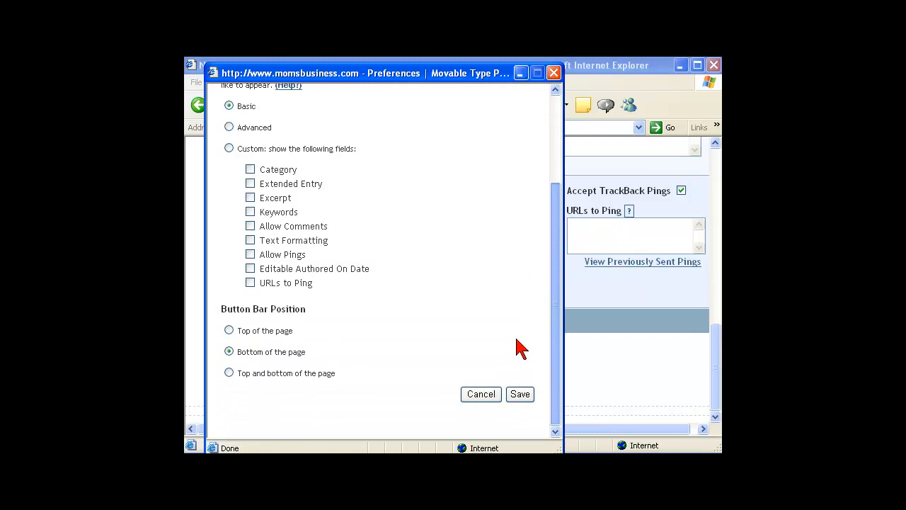
{"action": "left_click", "coordinate": [514, 397]}
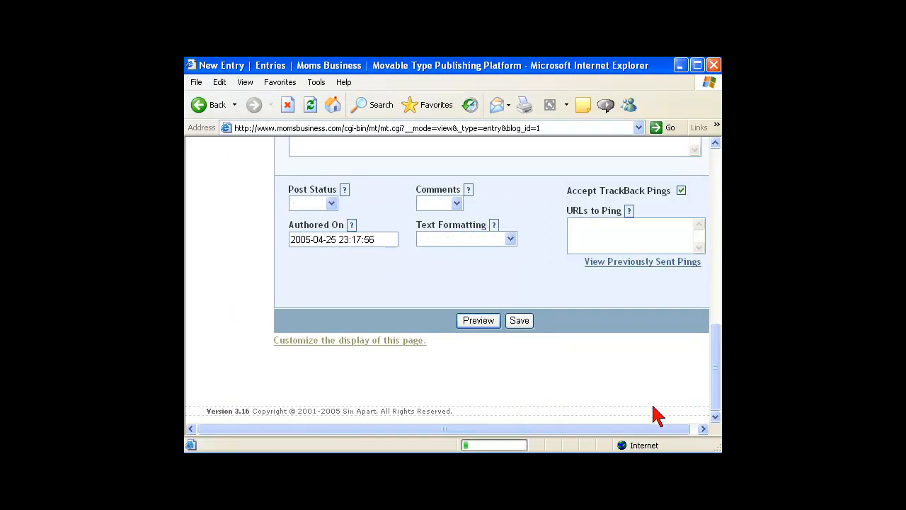
{"action": "left_click", "coordinate": [715, 417]}
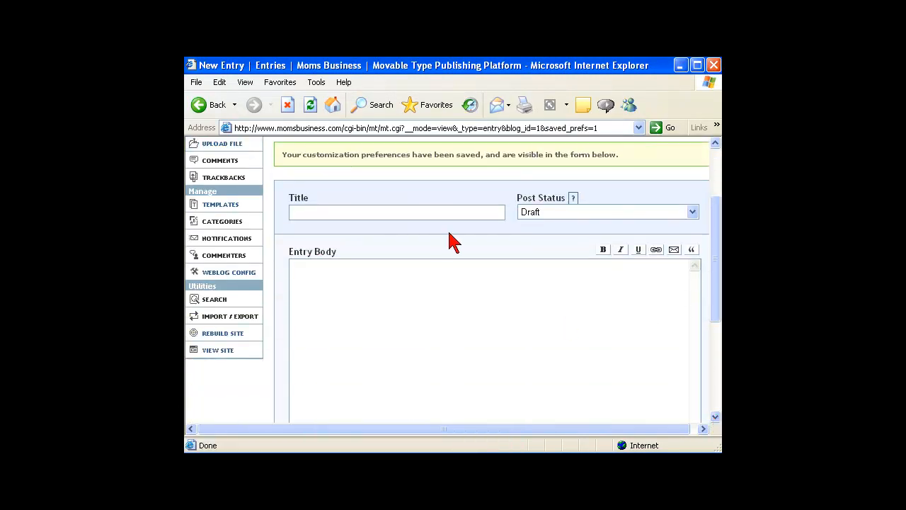
{"action": "left_click", "coordinate": [590, 215]}
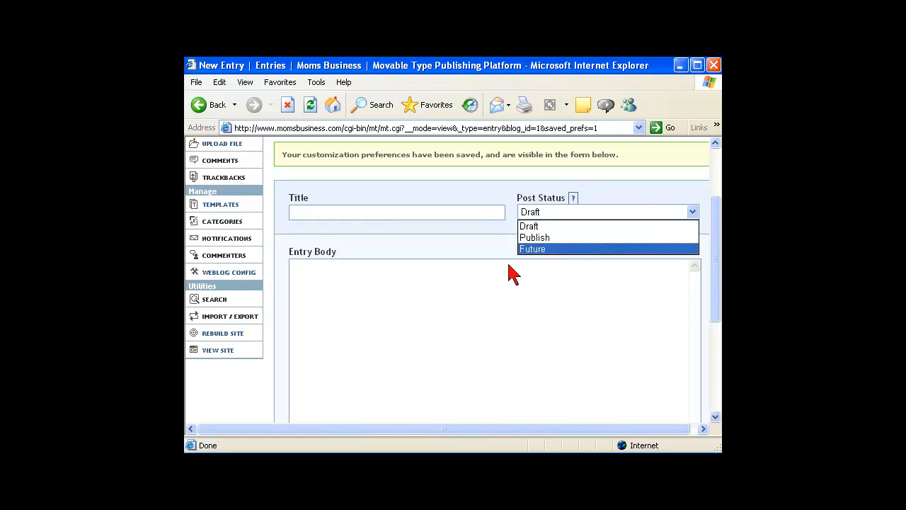
{"action": "left_click", "coordinate": [523, 227]}
{"action": "left_click", "coordinate": [383, 263]}
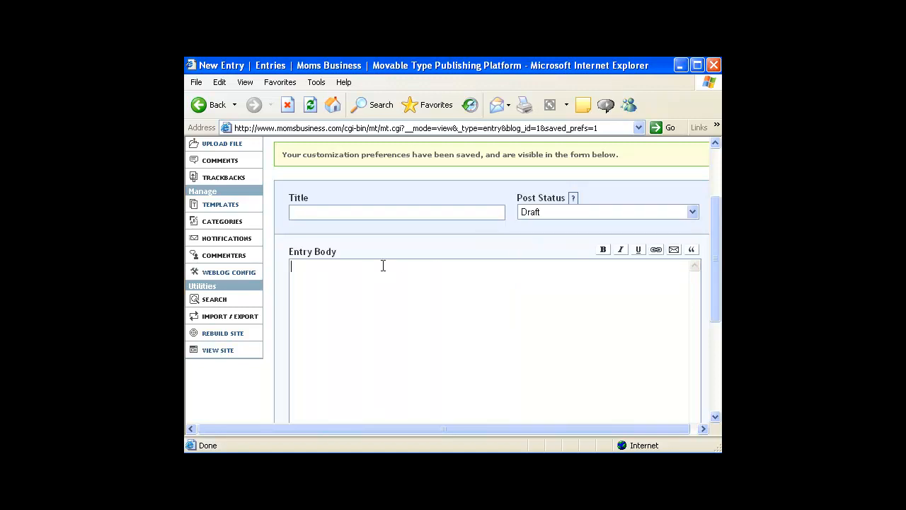
{"action": "left_click_drag", "start_coordinate": [717, 265], "coordinate": [721, 215]}
{"action": "left_click", "coordinate": [506, 285]}
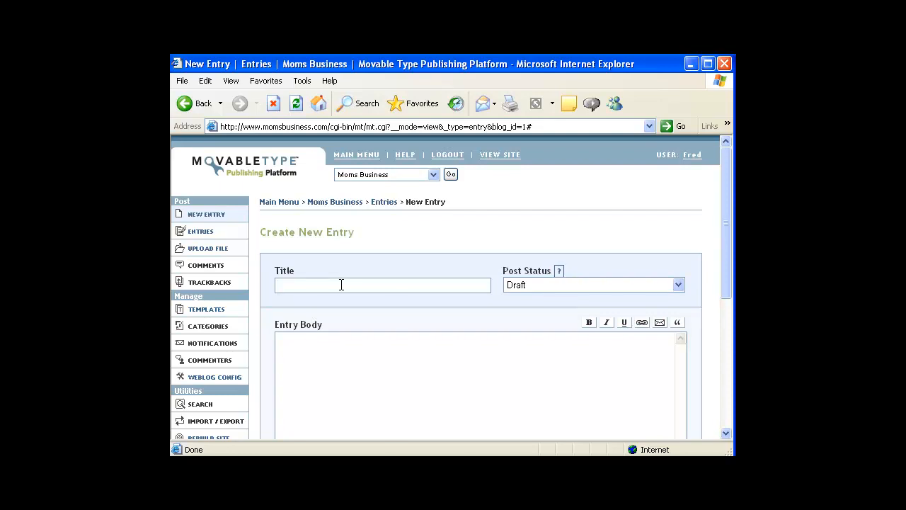
Title the entry 'Welcome to MomsBusiness.Com' and set its status to Publish
{"action": "type", "text": "Welcome to MomsBusiness.Com"}
{"action": "key", "text": "Tab"}
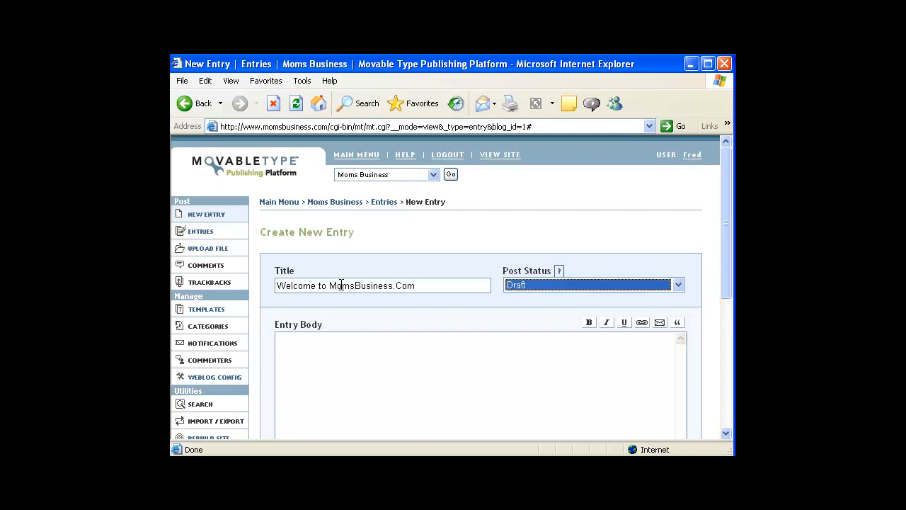
{"action": "left_click", "coordinate": [680, 286]}
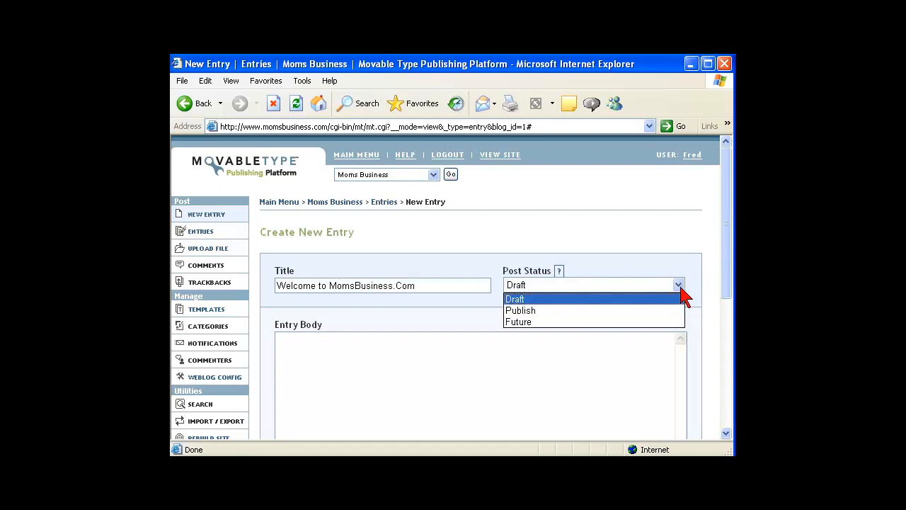
{"action": "left_click", "coordinate": [622, 310]}
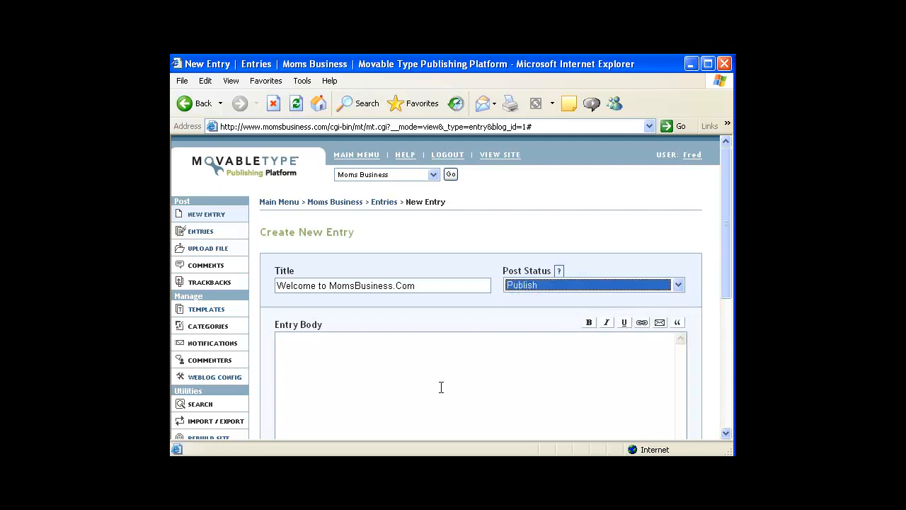
{"action": "left_click", "coordinate": [352, 371]}
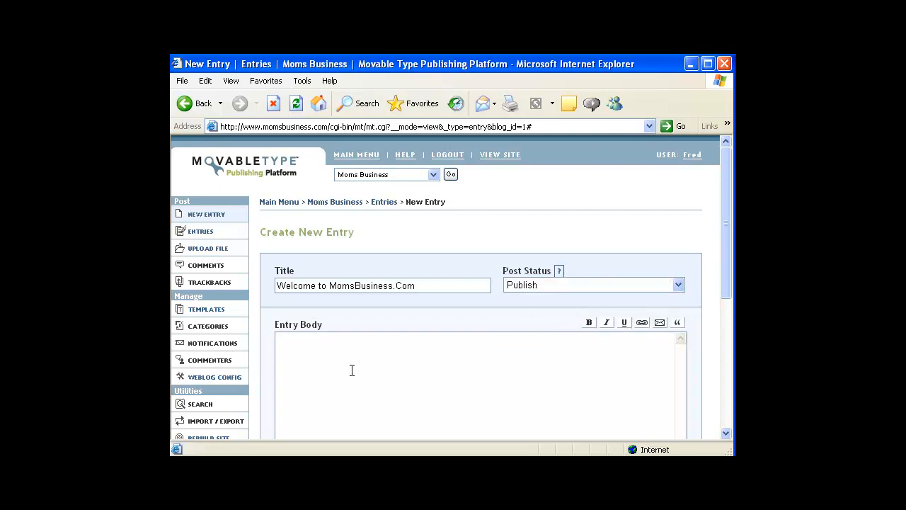
{"action": "type", "text": "Hello there and welcome to MomsBu"}
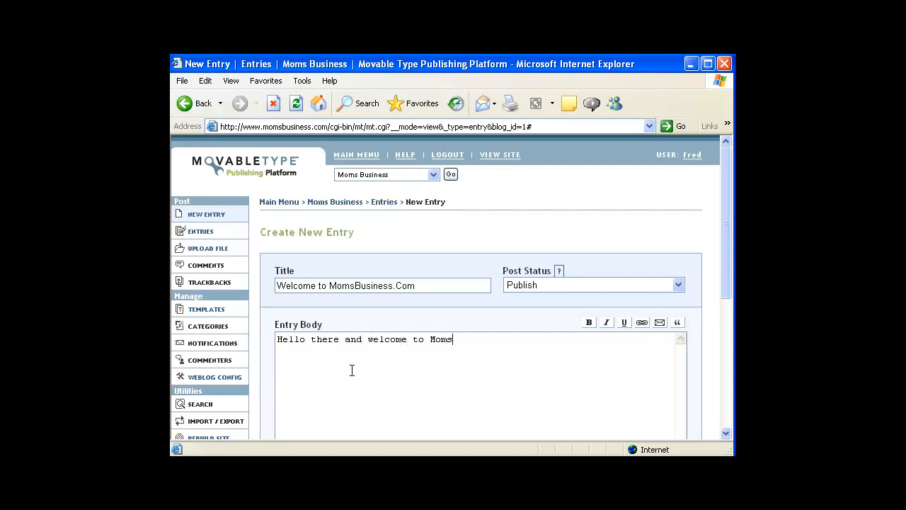
{"action": "key", "text": "BackSpace"}
{"action": "key", "text": "BackSpace"}
{"action": "type", "text": "usine"}
{"action": "type", "text": "ss.co"}
{"action": "type", "text": "Com"}
{"action": "type", "text": ". In this bloh w"}
{"action": "key", "text": "BackSpace"}
{"action": "key", "text": "BackSpace"}
{"action": "key", "text": "BackSpace"}
{"action": "key", "text": "BackSpace"}
{"action": "key", "text": "BackSpace"}
{"action": "type", "text": "g we hope to provide you wit"}
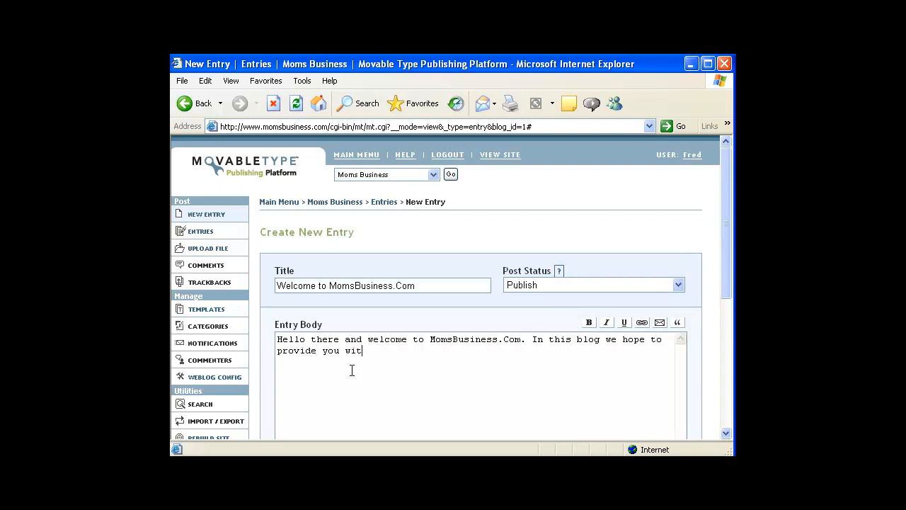
{"action": "type", "text": "h a wealth of information regrarding opportunities"}
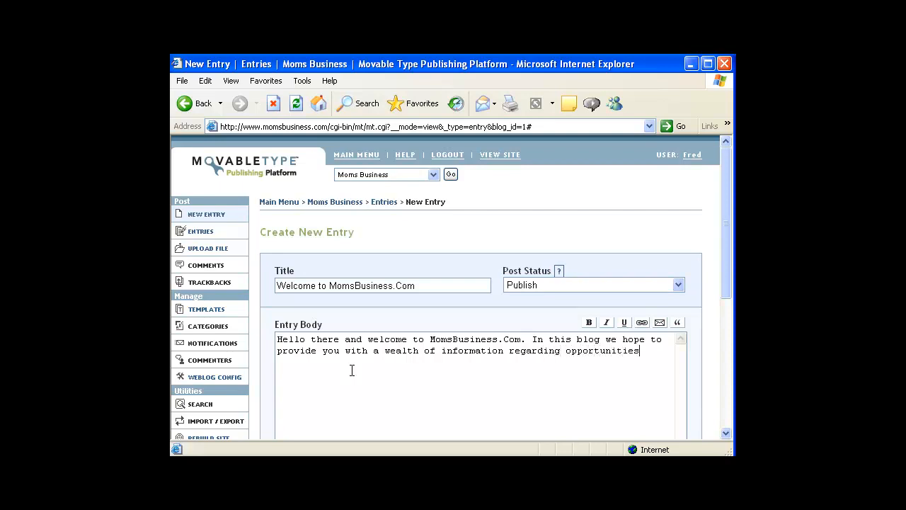
{"action": "key", "text": "Return"}
{"action": "type", "text": "for business for moms."}
{"action": "key", "text": "Return"}
{"action": "type", "text": "You can also have a look at www."}
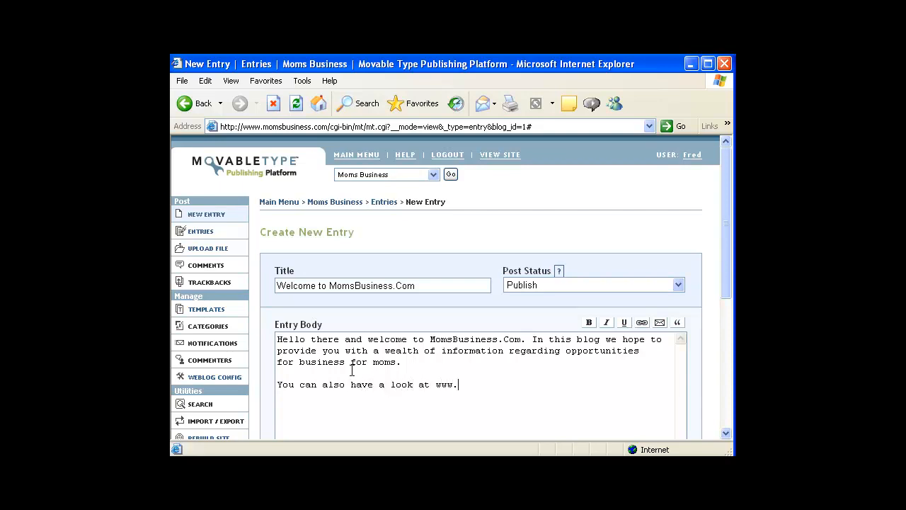
{"action": "type", "text": "wahm.com"}
{"action": "key", "text": "Return"}
{"action": "key", "text": "Return"}
Bold 'wealth' and italicize 'also' in the entry body
{"action": "left_click_drag", "start_coordinate": [385, 352], "coordinate": [421, 351]}
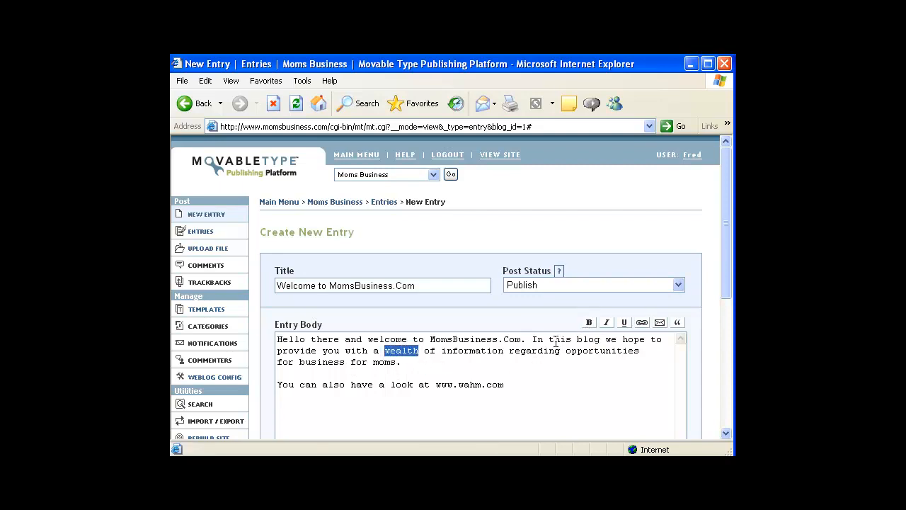
{"action": "left_click", "coordinate": [589, 322]}
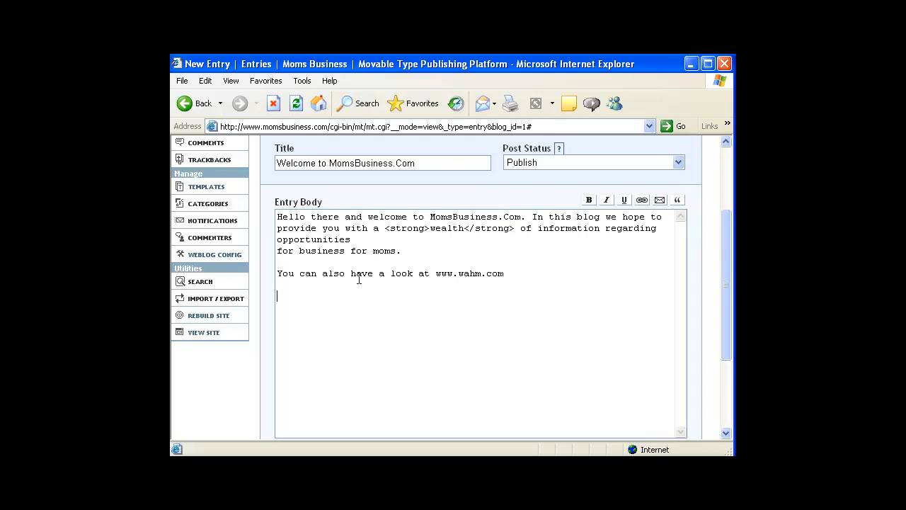
{"action": "left_click_drag", "start_coordinate": [320, 273], "coordinate": [344, 275]}
{"action": "left_click", "coordinate": [605, 201]}
{"action": "left_click", "coordinate": [448, 337]}
{"action": "left_click_drag", "start_coordinate": [487, 274], "coordinate": [555, 273]}
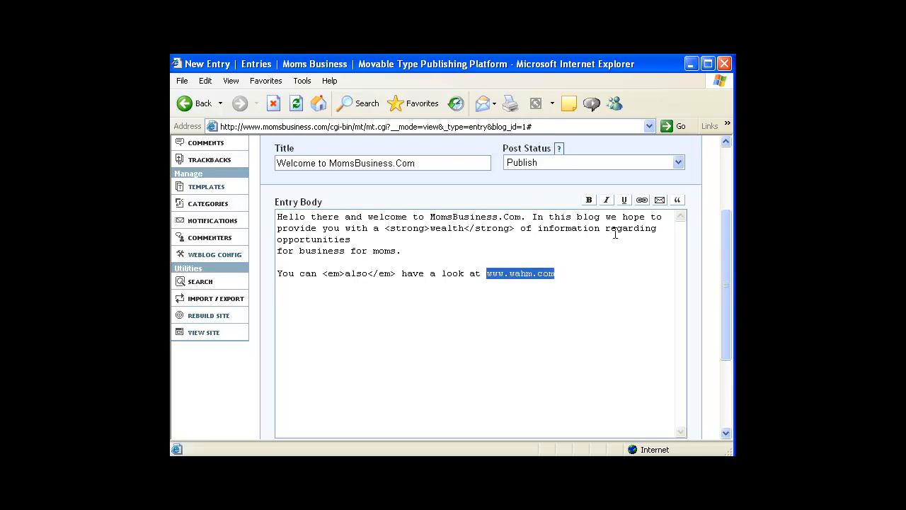
{"action": "left_click", "coordinate": [641, 200]}
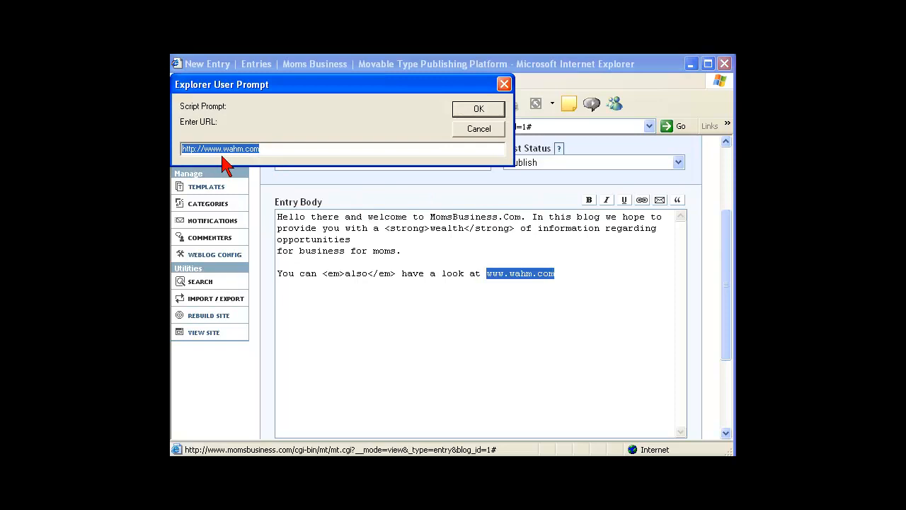
{"action": "left_click", "coordinate": [469, 110]}
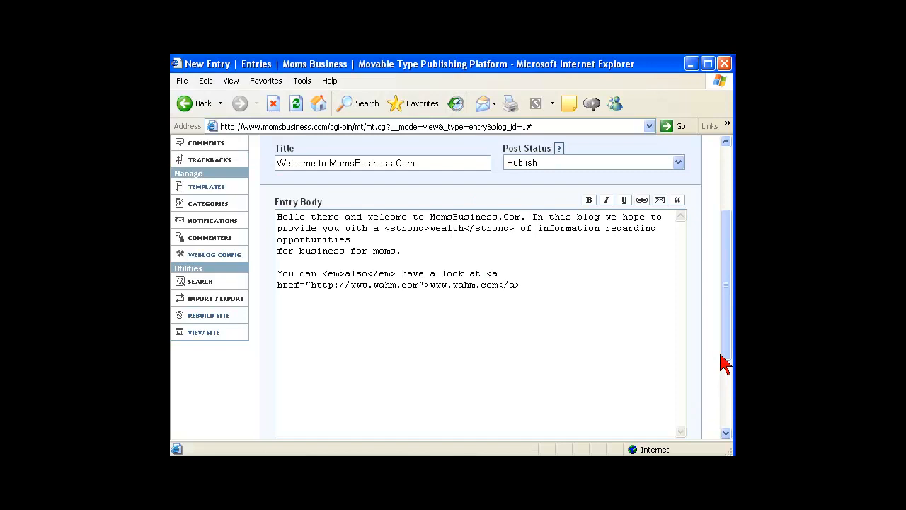
{"action": "left_click_drag", "start_coordinate": [726, 360], "coordinate": [726, 408]}
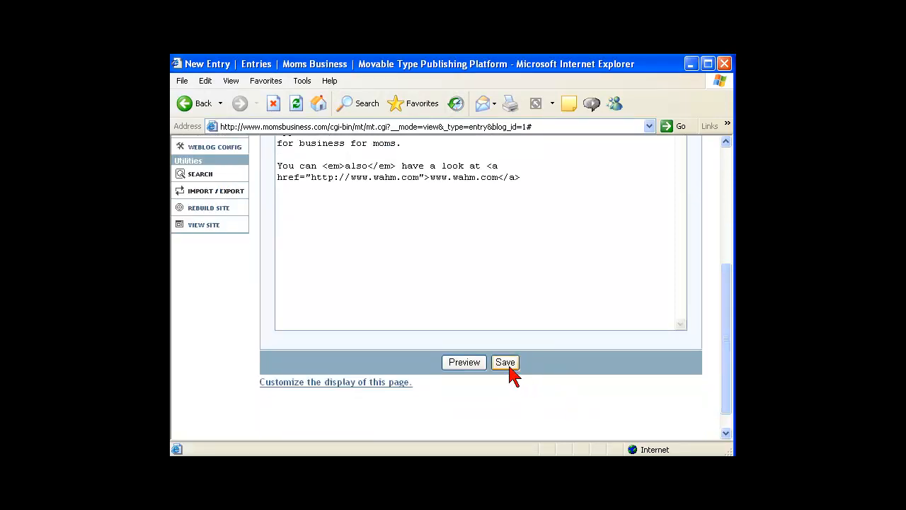
Preview the Welcome to MomsBusiness.Com entry and save it from the preview page
{"action": "left_click", "coordinate": [467, 362]}
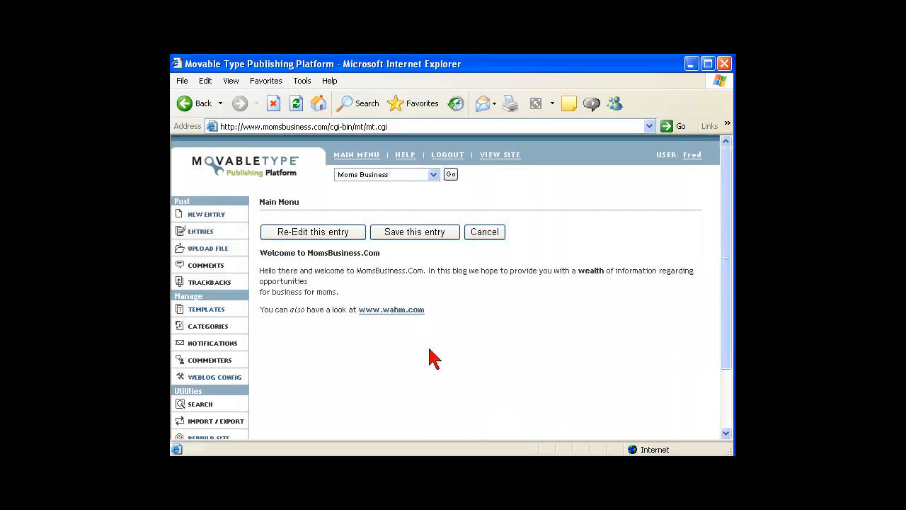
{"action": "left_click", "coordinate": [415, 236]}
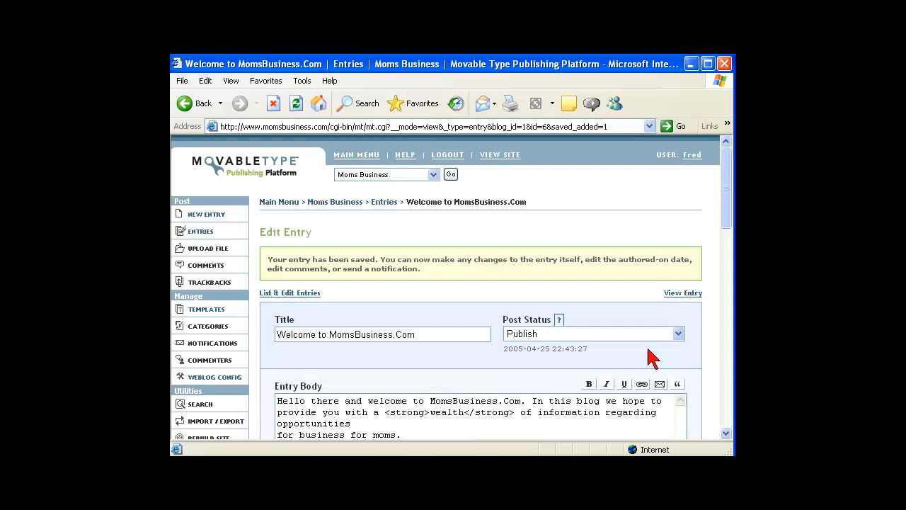
{"action": "left_click_drag", "start_coordinate": [727, 220], "coordinate": [701, 202]}
{"action": "left_click", "coordinate": [683, 295]}
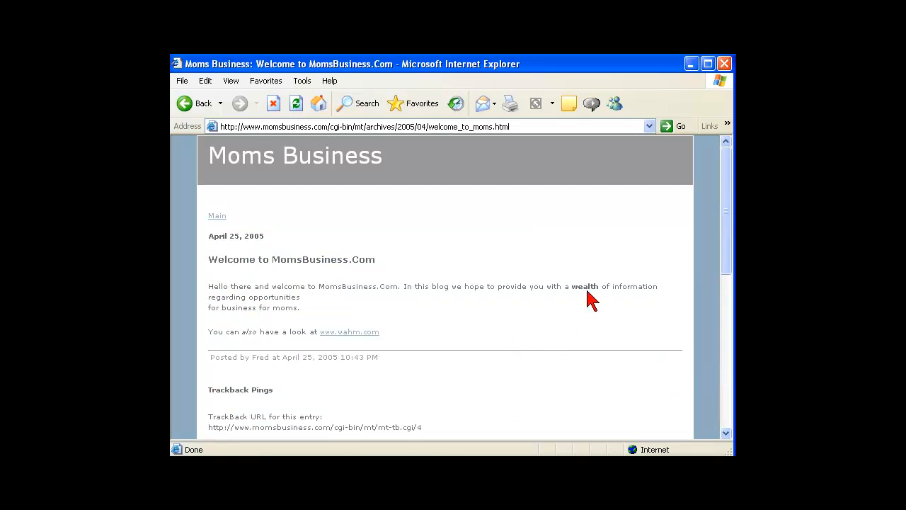
{"action": "left_click", "coordinate": [339, 333]}
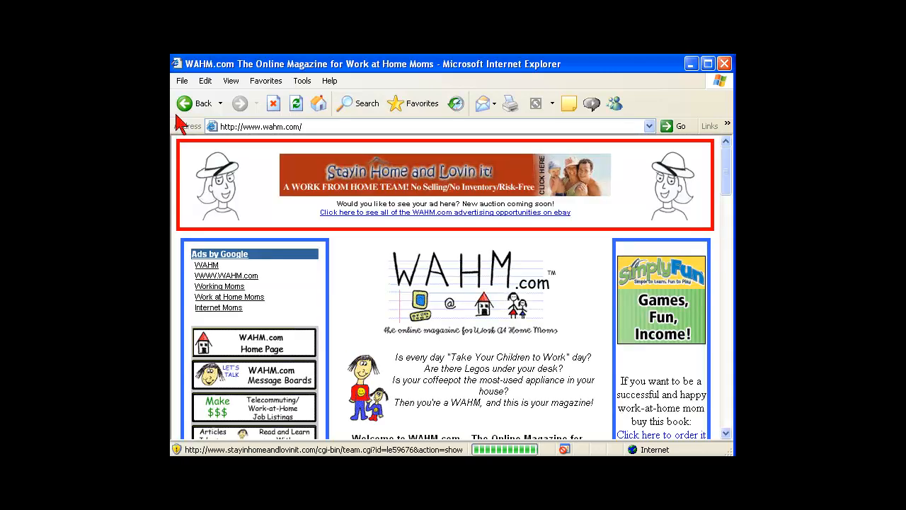
{"action": "left_click", "coordinate": [198, 103]}
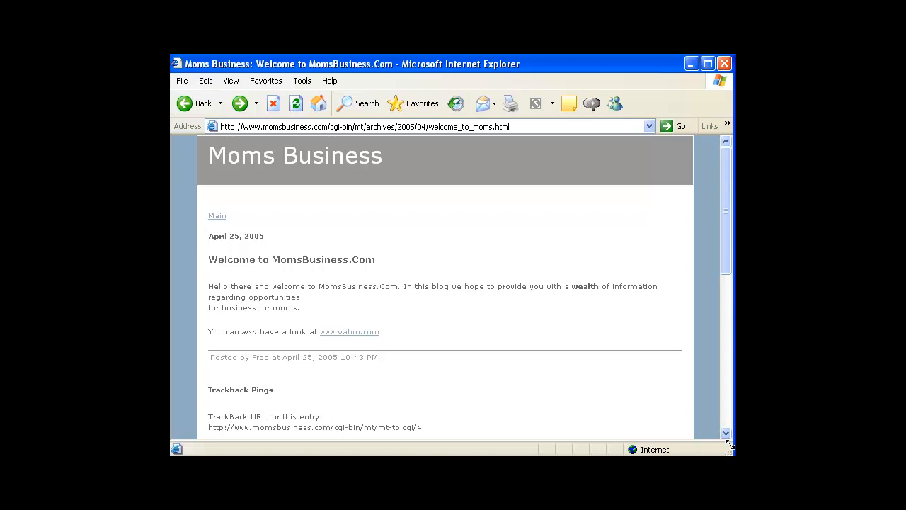
{"action": "scroll", "coordinate": [731, 445], "scroll_direction": "down", "scroll_amount": 4}
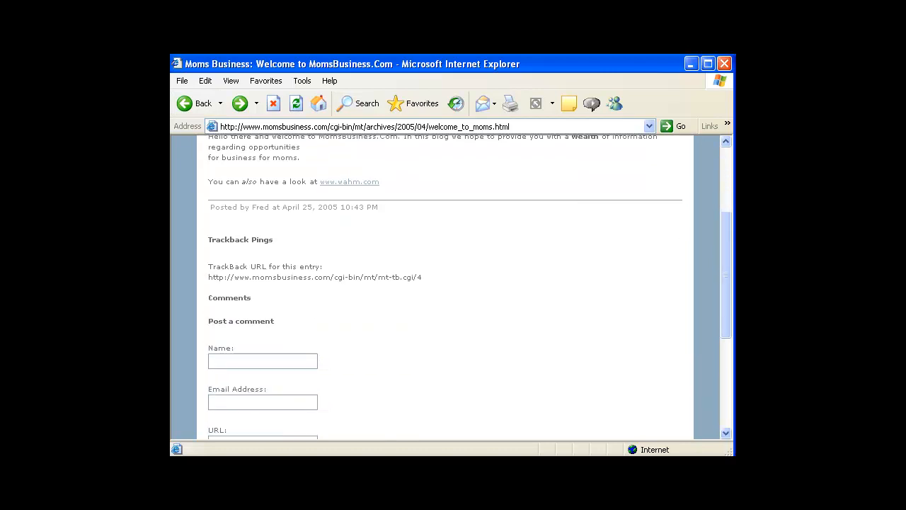
{"action": "left_click_drag", "start_coordinate": [729, 257], "coordinate": [728, 188]}
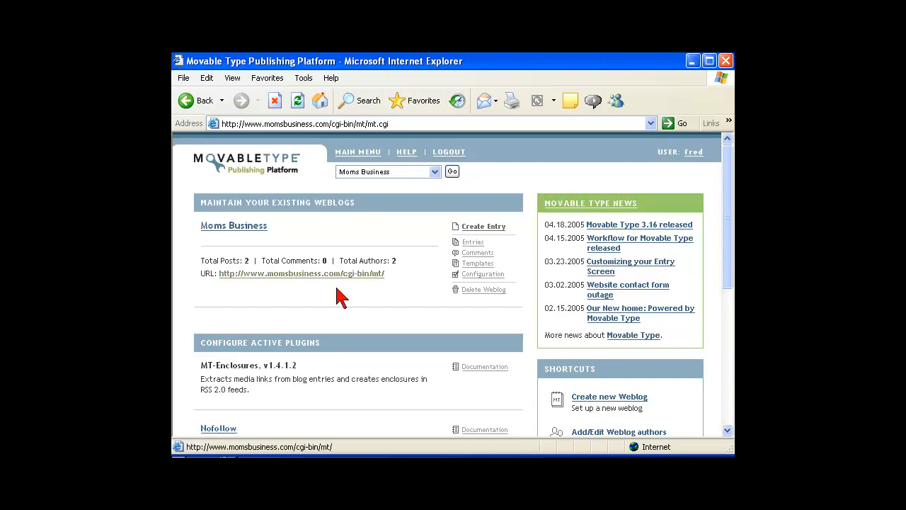
Open the live Moms Business weblog and load its index.html page
{"action": "left_click", "coordinate": [256, 274]}
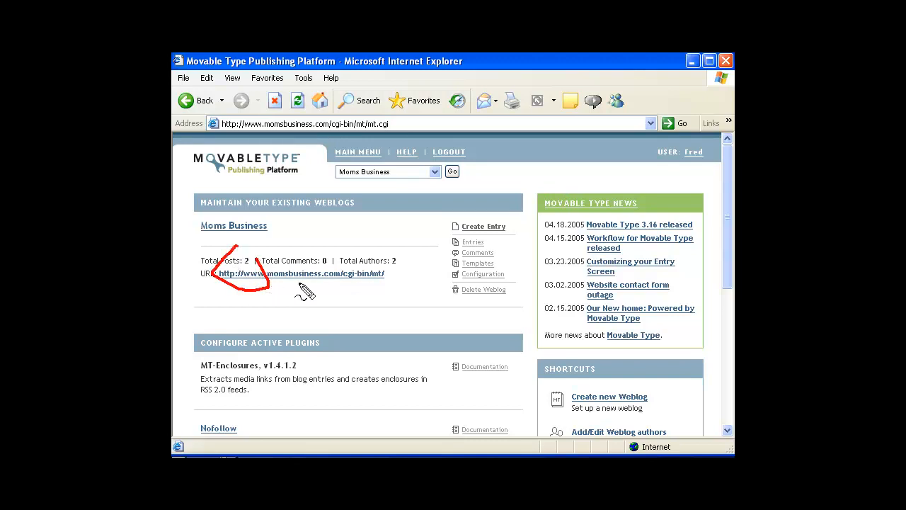
{"action": "left_click", "coordinate": [348, 280]}
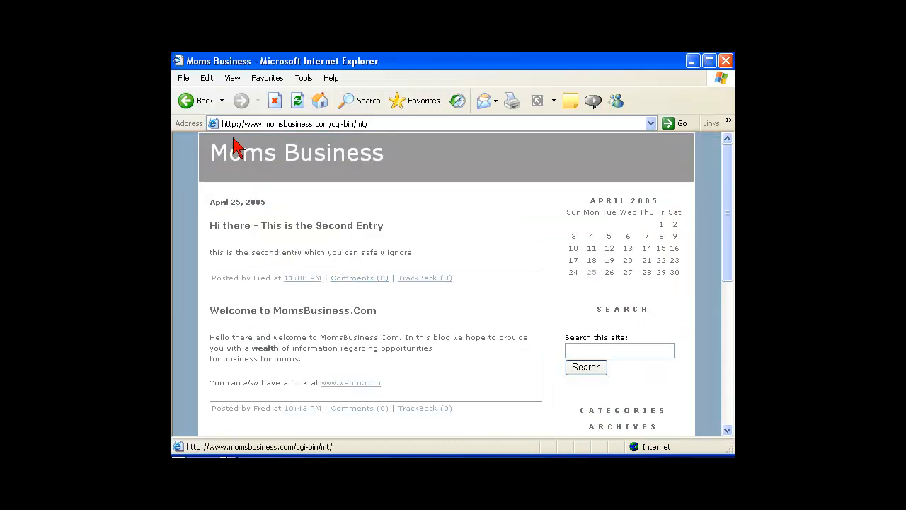
{"action": "left_click", "coordinate": [212, 104]}
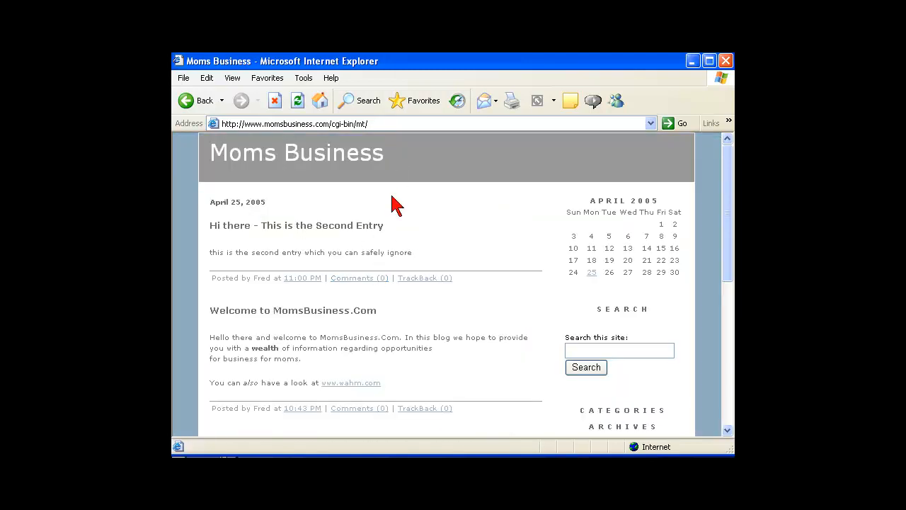
{"action": "left_click", "coordinate": [382, 123]}
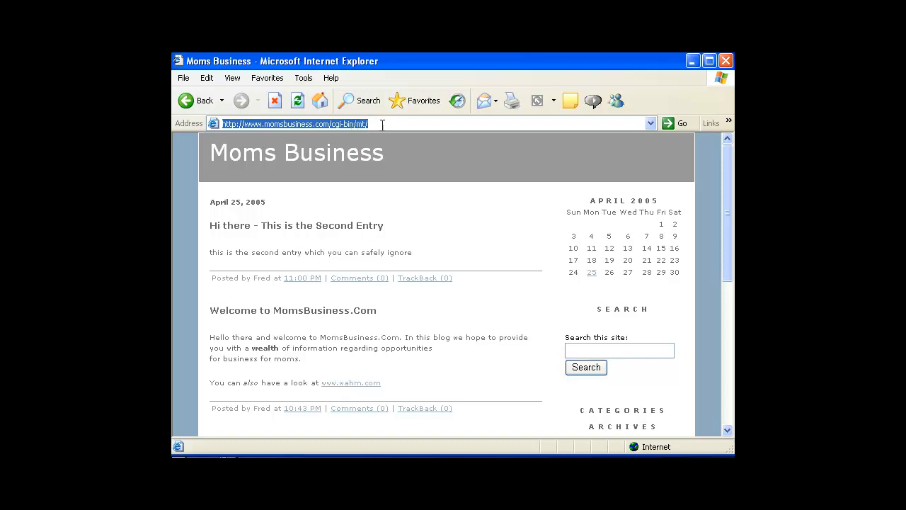
{"action": "left_click", "coordinate": [382, 124]}
{"action": "type", "text": "index.html"}
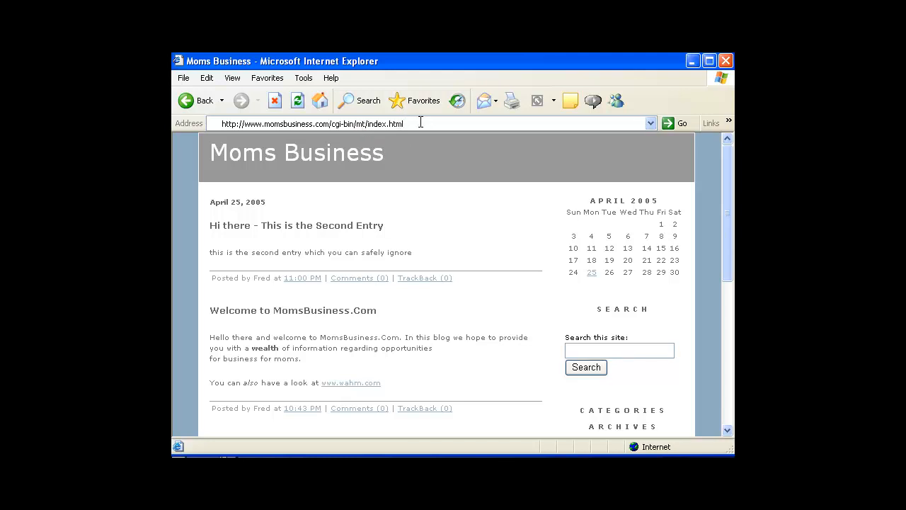
{"action": "key", "text": "Return"}
Replace index.html in the address with atom.xml to view the Atom feed
{"action": "left_click", "coordinate": [418, 123]}
{"action": "left_click", "coordinate": [418, 123]}
{"action": "key", "text": "BackSpace"}
{"action": "key", "text": "BackSpace"}
{"action": "key", "text": "BackSpace"}
{"action": "key", "text": "BackSpace"}
{"action": "key", "text": "BackSpace"}
{"action": "key", "text": "BackSpace"}
{"action": "key", "text": "BackSpace"}
{"action": "key", "text": "BackSpace"}
{"action": "key", "text": "BackSpace"}
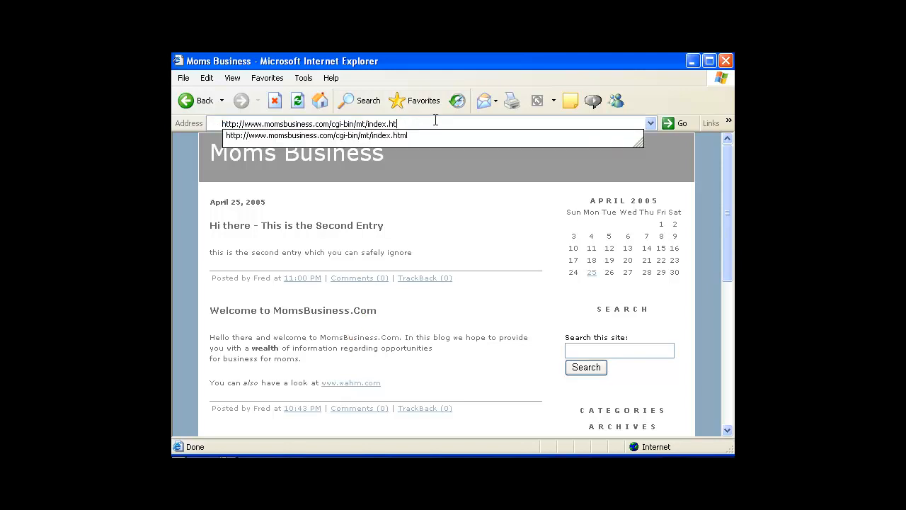
{"action": "key", "text": "BackSpace"}
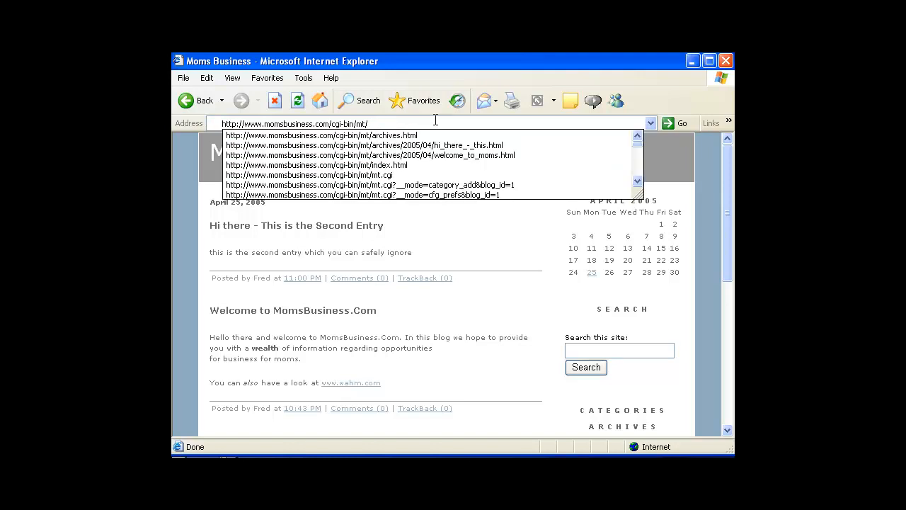
{"action": "type", "text": "atom.xml"}
Load the blog's atom.xml feed and inspect the first entry's author and content XML
{"action": "key", "text": "Return"}
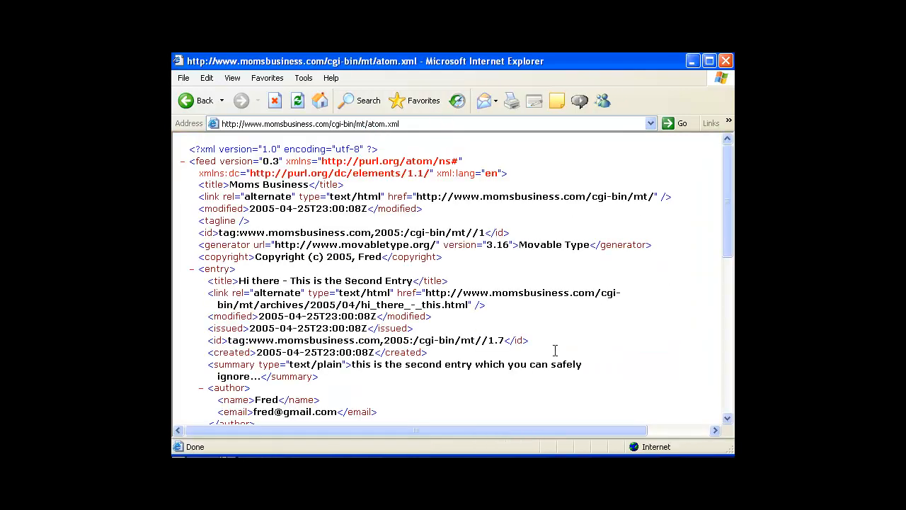
{"action": "left_click", "coordinate": [726, 418]}
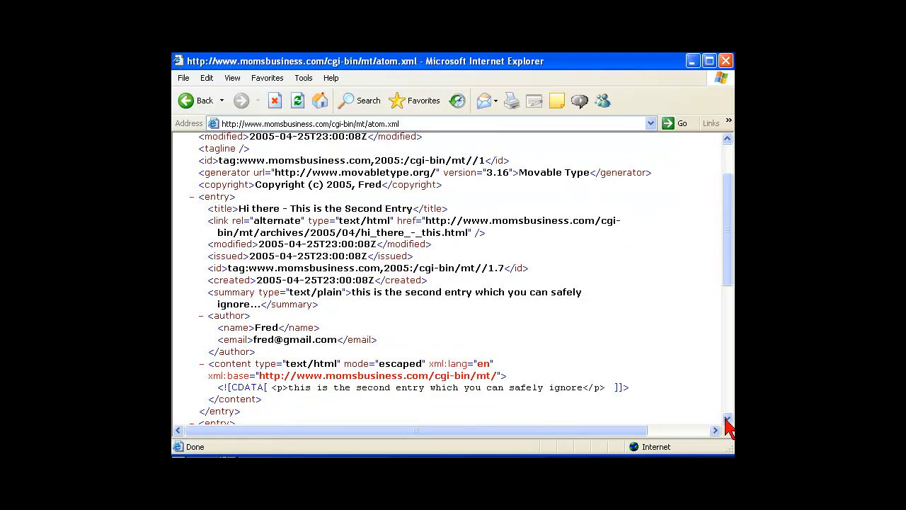
{"action": "left_click", "coordinate": [727, 419]}
{"action": "left_click", "coordinate": [727, 418]}
{"action": "left_click", "coordinate": [727, 419]}
{"action": "left_click", "coordinate": [727, 419]}
{"action": "left_click", "coordinate": [727, 419]}
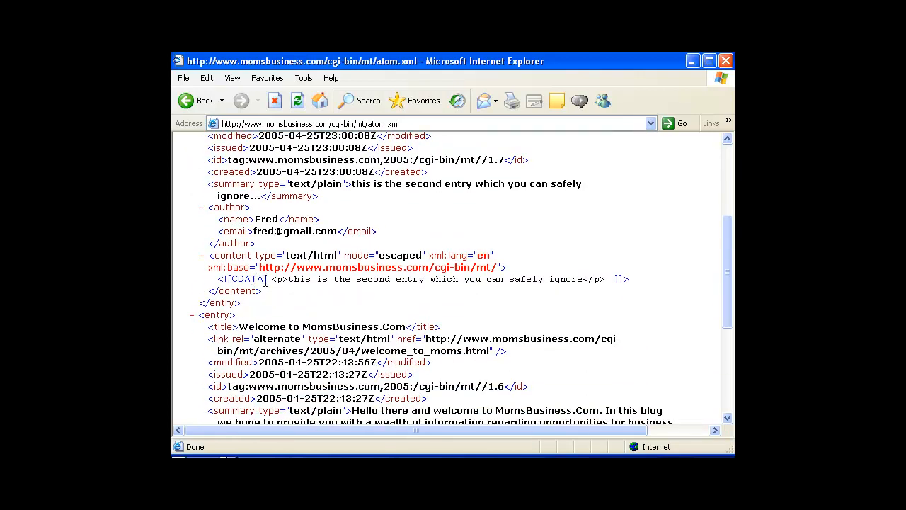
{"action": "mouse_move", "coordinate": [207, 212]}
{"action": "left_mouse_down"}
{"action": "mouse_move", "coordinate": [174, 247]}
{"action": "mouse_move", "coordinate": [489, 347]}
{"action": "mouse_move", "coordinate": [616, 243]}
{"action": "mouse_move", "coordinate": [262, 190]}
{"action": "left_mouse_up"}
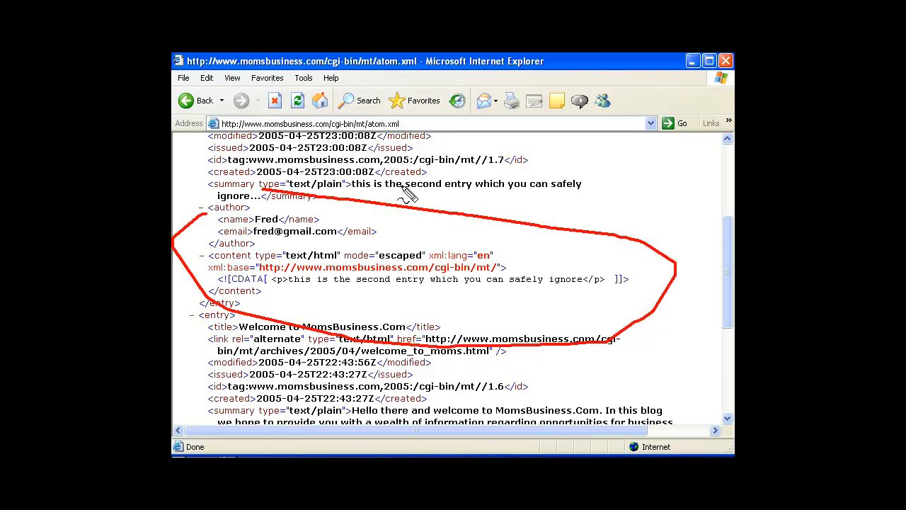
{"action": "key", "text": "Escape"}
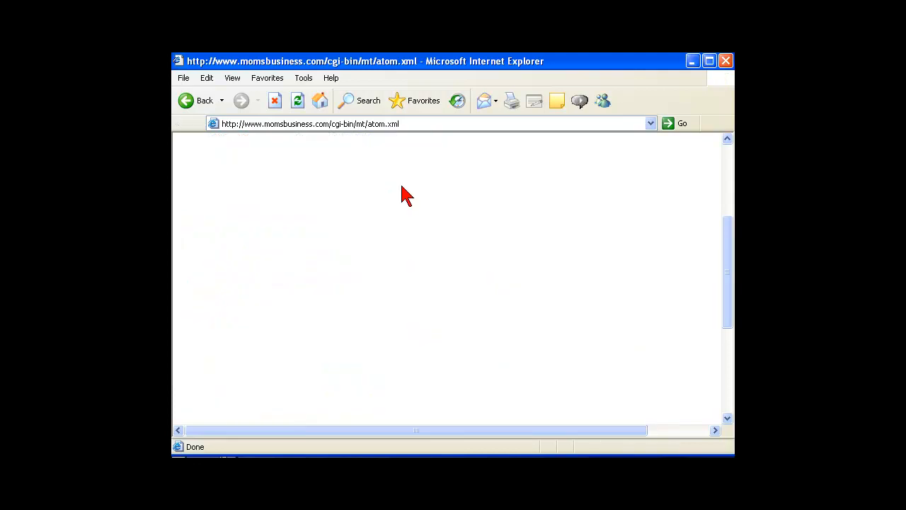
Scroll down to the Welcome to MomsBusiness.Com entry and inspect its XML
{"action": "left_click", "coordinate": [726, 418]}
{"action": "left_click", "coordinate": [726, 418]}
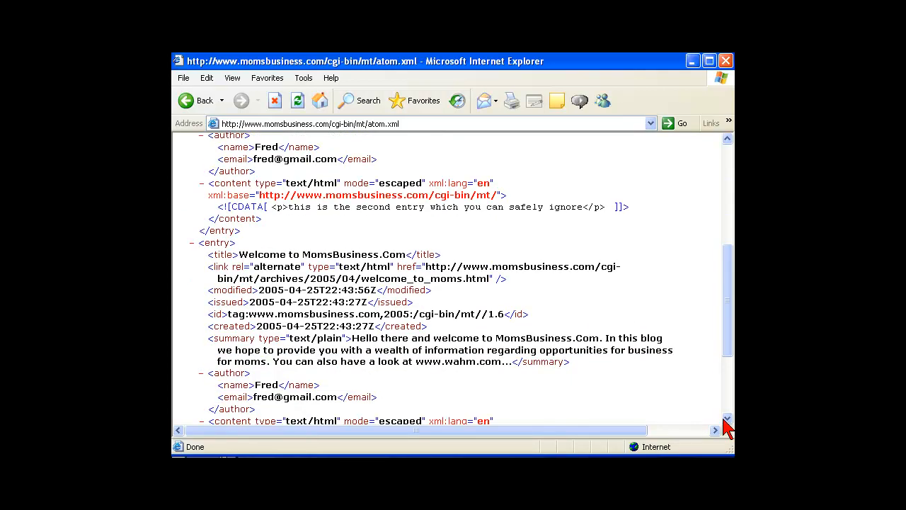
{"action": "left_click", "coordinate": [726, 418]}
{"action": "mouse_move", "coordinate": [256, 159]}
{"action": "left_mouse_down"}
{"action": "mouse_move", "coordinate": [191, 193]}
{"action": "mouse_move", "coordinate": [201, 338]}
{"action": "mouse_move", "coordinate": [602, 358]}
{"action": "mouse_move", "coordinate": [692, 225]}
{"action": "mouse_move", "coordinate": [370, 144]}
{"action": "mouse_move", "coordinate": [276, 141]}
{"action": "left_mouse_up"}
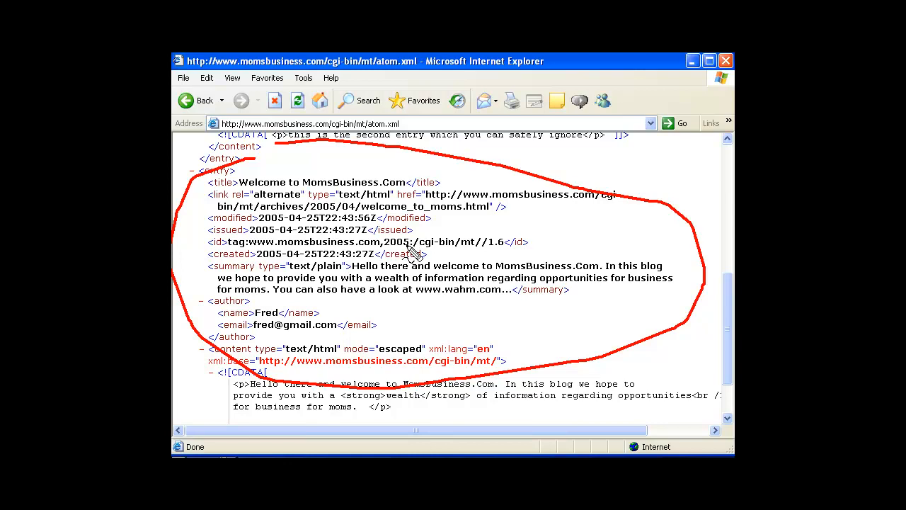
{"action": "key", "text": "Escape"}
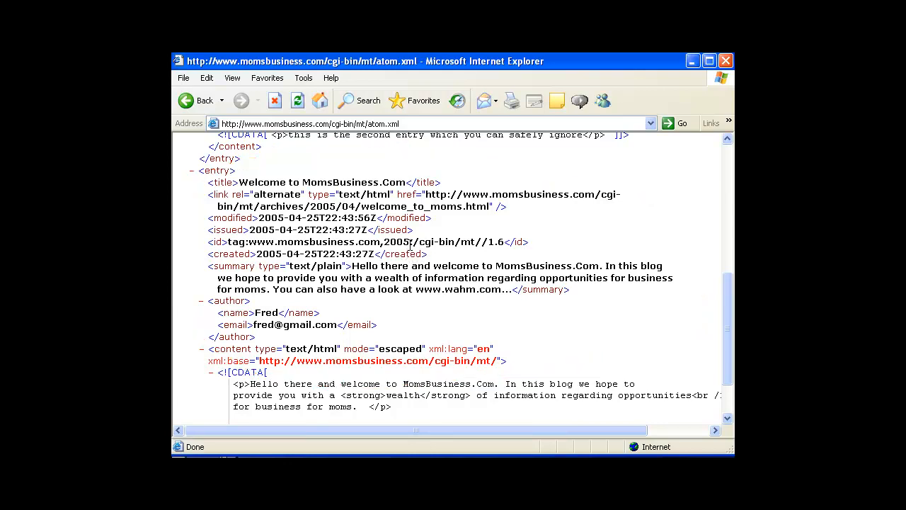
{"action": "left_click", "coordinate": [413, 123]}
{"action": "left_click", "coordinate": [413, 123]}
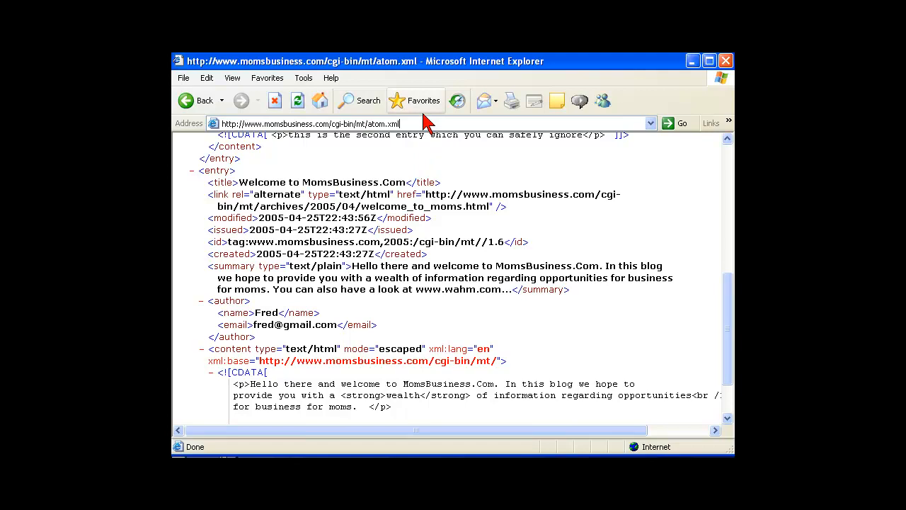
Replace atom.xml with index.rdf and view the Moms Business RSS 1.0 feed
{"action": "key", "text": "BackSpace"}
{"action": "key", "text": "BackSpace"}
{"action": "key", "text": "BackSpace"}
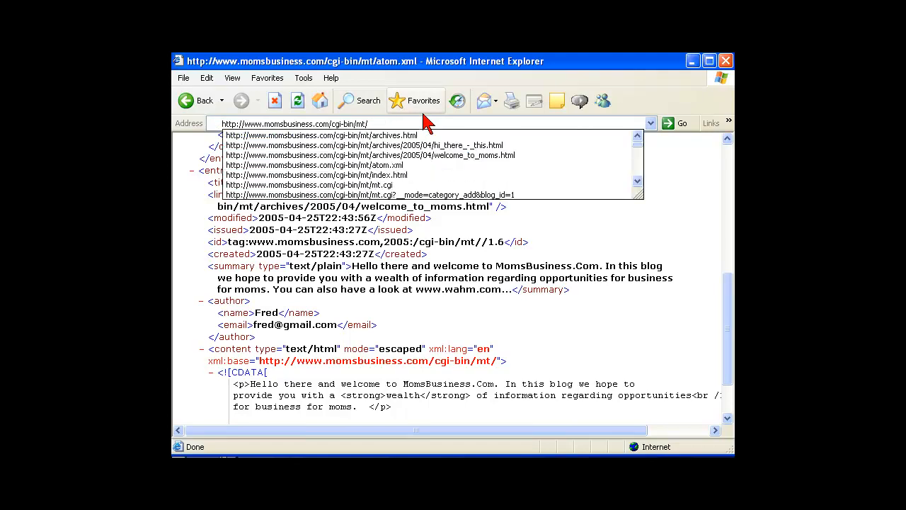
{"action": "type", "text": "i"}
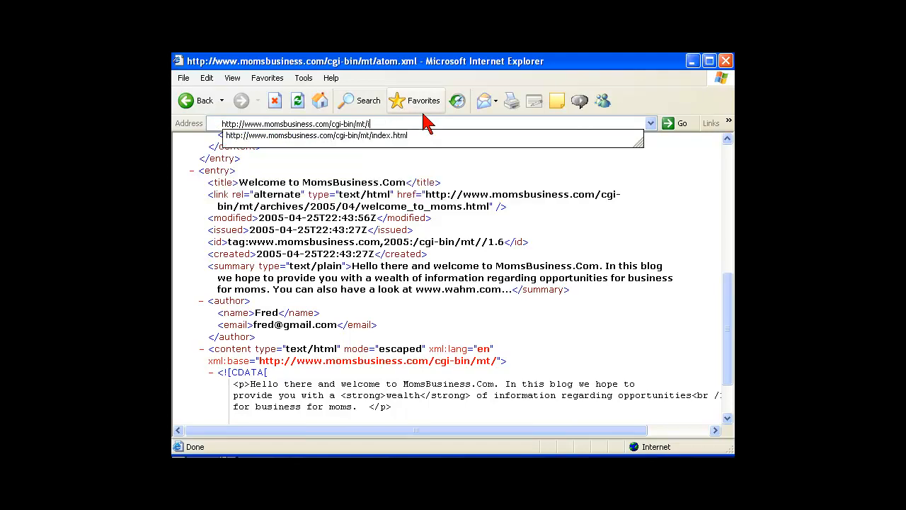
{"action": "type", "text": "ndex.rdf"}
{"action": "key", "text": "Return"}
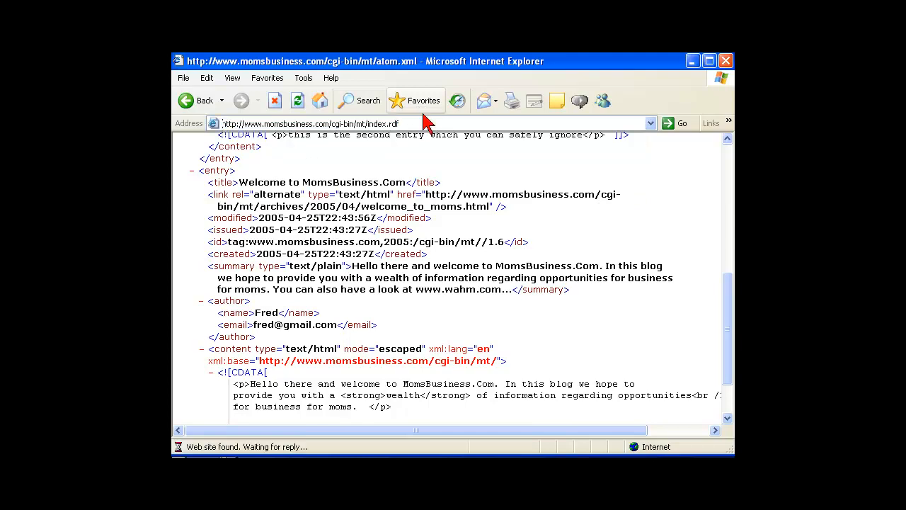
{"action": "left_click_drag", "start_coordinate": [724, 211], "coordinate": [727, 394]}
{"action": "left_click_drag", "start_coordinate": [727, 320], "coordinate": [708, 172]}
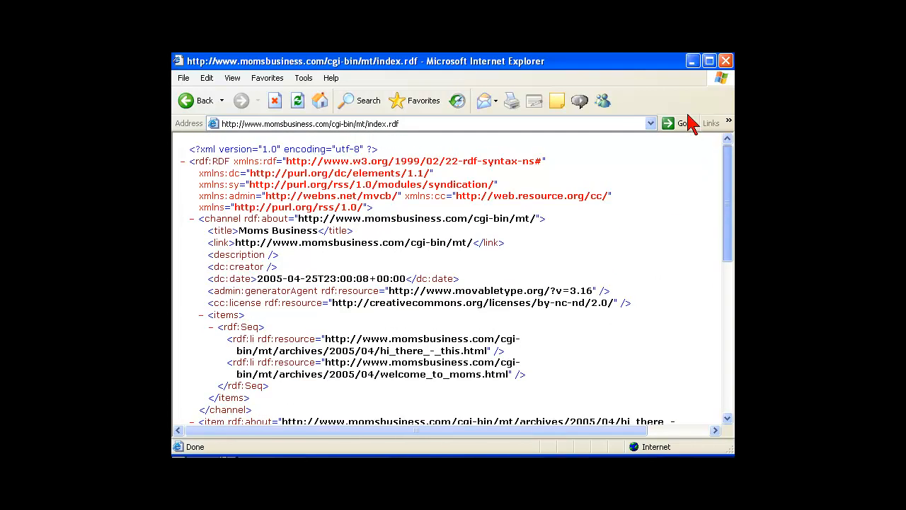
{"action": "left_click", "coordinate": [415, 123]}
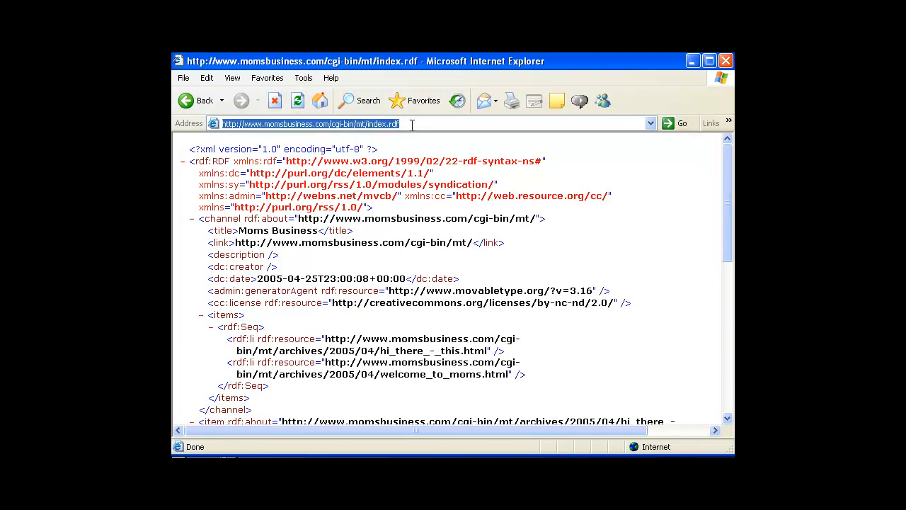
{"action": "left_click", "coordinate": [410, 124]}
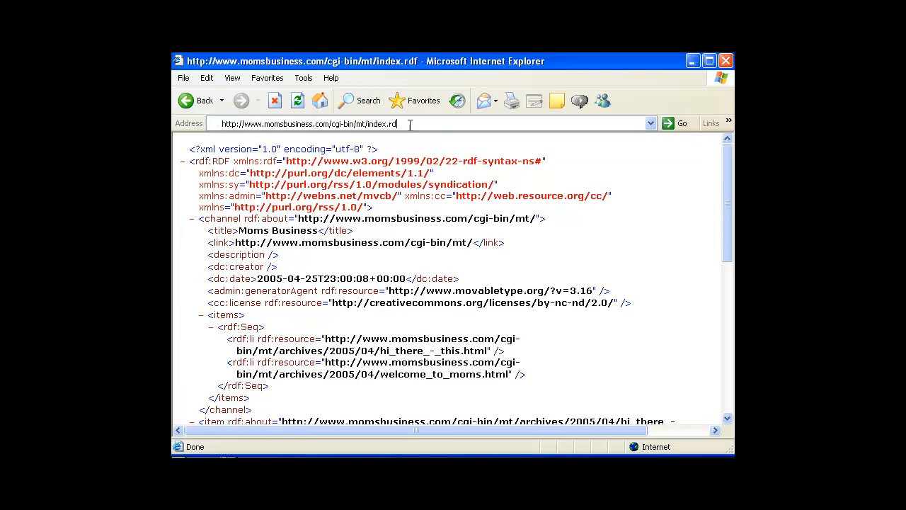
{"action": "key", "text": "BackSpace"}
{"action": "key", "text": "BackSpace"}
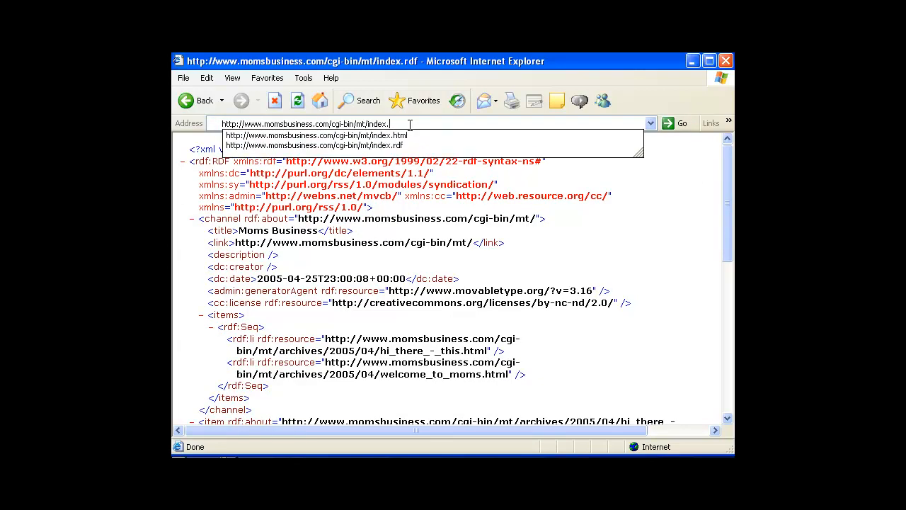
Correct the address to index.xml and scroll through the RSS 2.0 feed's entries
{"action": "type", "text": ".xml"}
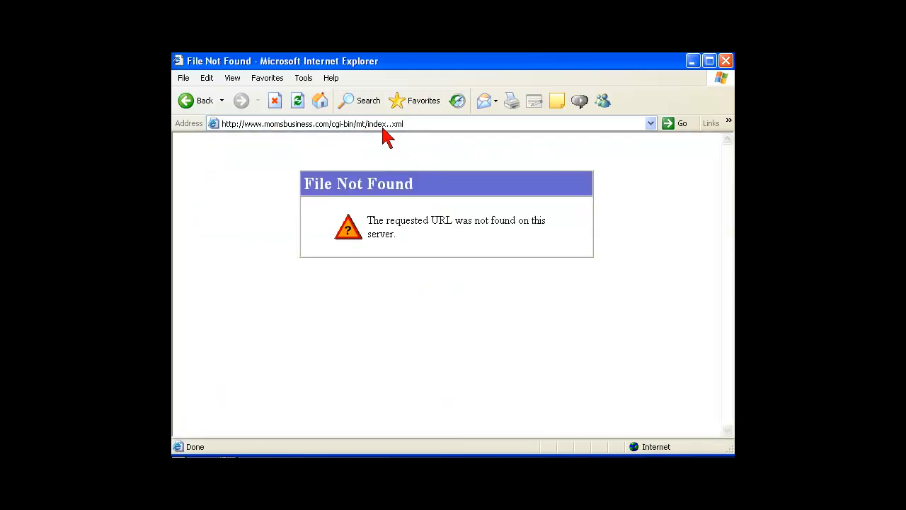
{"action": "left_click", "coordinate": [416, 123]}
{"action": "left_click", "coordinate": [416, 123]}
{"action": "key", "text": "BackSpace"}
{"action": "key", "text": "BackSpace"}
{"action": "type", "text": "xml"}
{"action": "key", "text": "Return"}
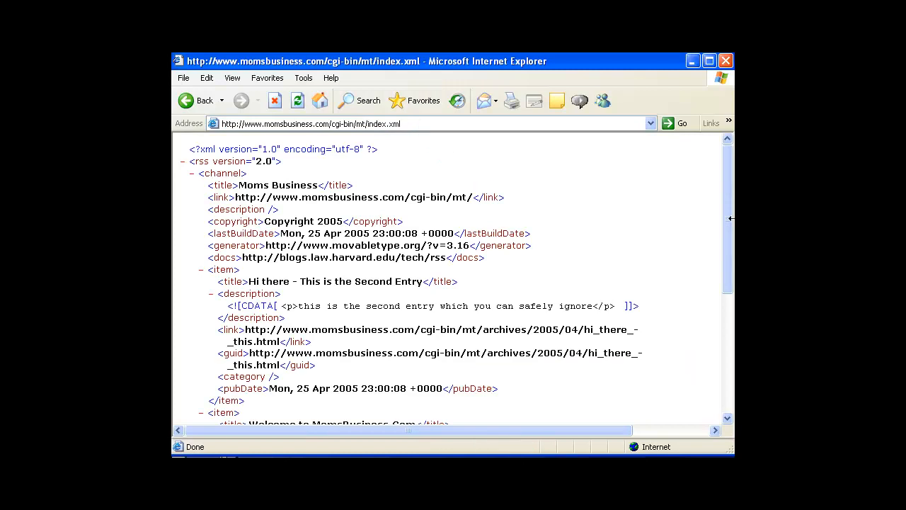
{"action": "scroll", "coordinate": [728, 200], "scroll_direction": "down", "scroll_amount": 2}
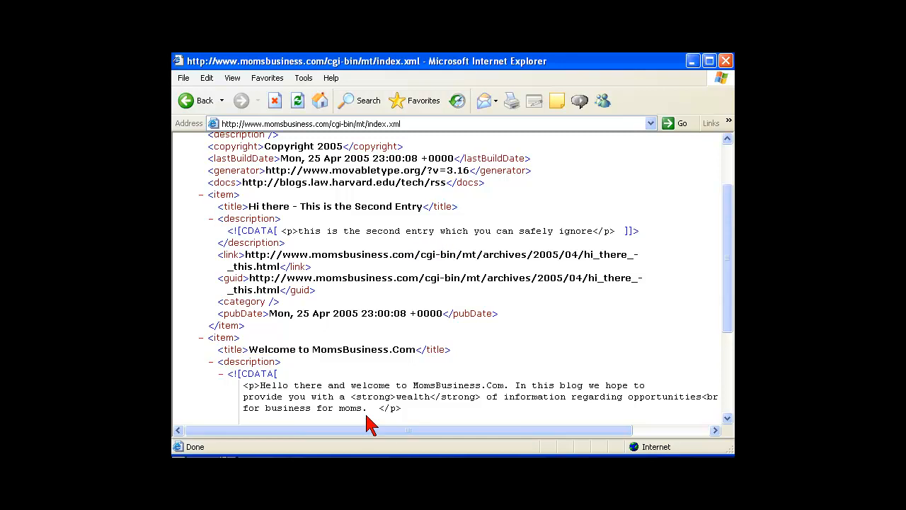
{"action": "left_click_drag", "start_coordinate": [727, 303], "coordinate": [721, 342]}
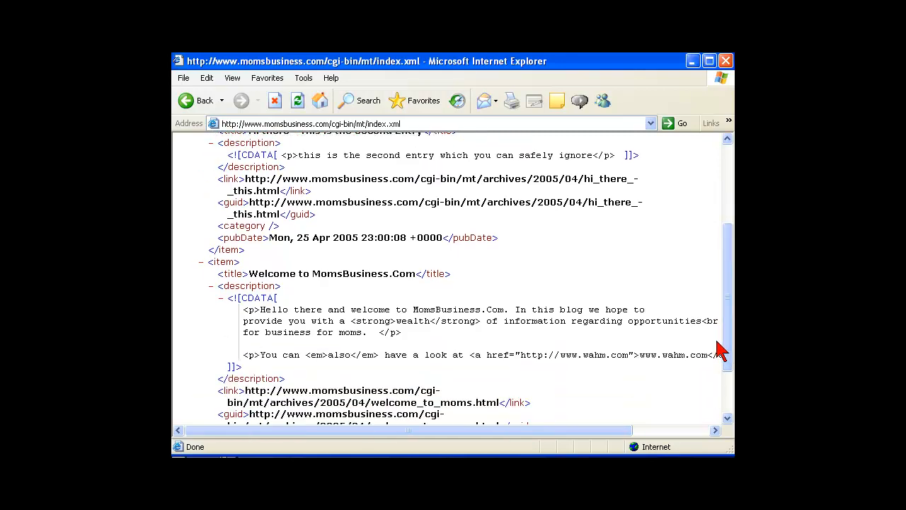
{"action": "left_click_drag", "start_coordinate": [726, 335], "coordinate": [724, 255]}
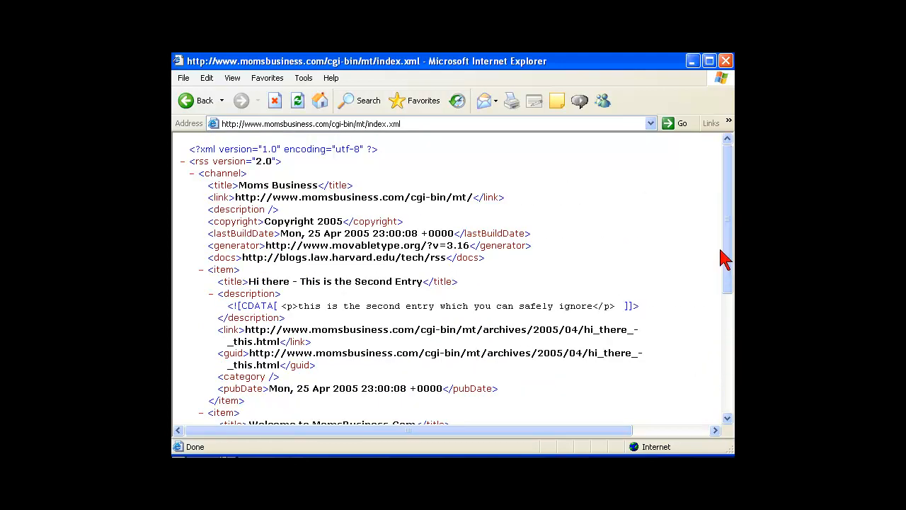
Trim index.xml off the address to return to the blog's main page
{"action": "left_click", "coordinate": [417, 123]}
{"action": "left_click", "coordinate": [415, 124]}
{"action": "key", "text": "BackSpace"}
{"action": "key", "text": "BackSpace"}
{"action": "key", "text": "BackSpace"}
{"action": "key", "text": "BackSpace"}
{"action": "key", "text": "BackSpace"}
{"action": "key", "text": "BackSpace"}
{"action": "key", "text": "BackSpace"}
{"action": "key", "text": "BackSpace"}
{"action": "key", "text": "BackSpace"}
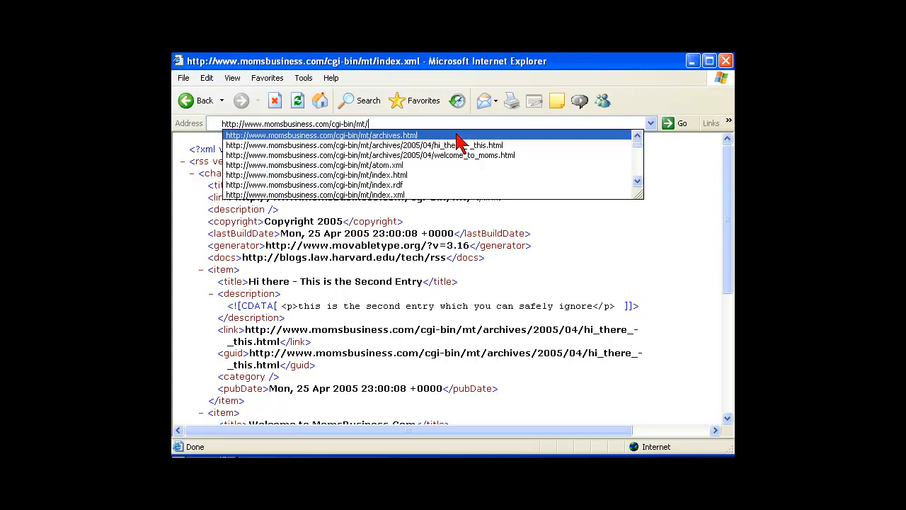
{"action": "key", "text": "Return"}
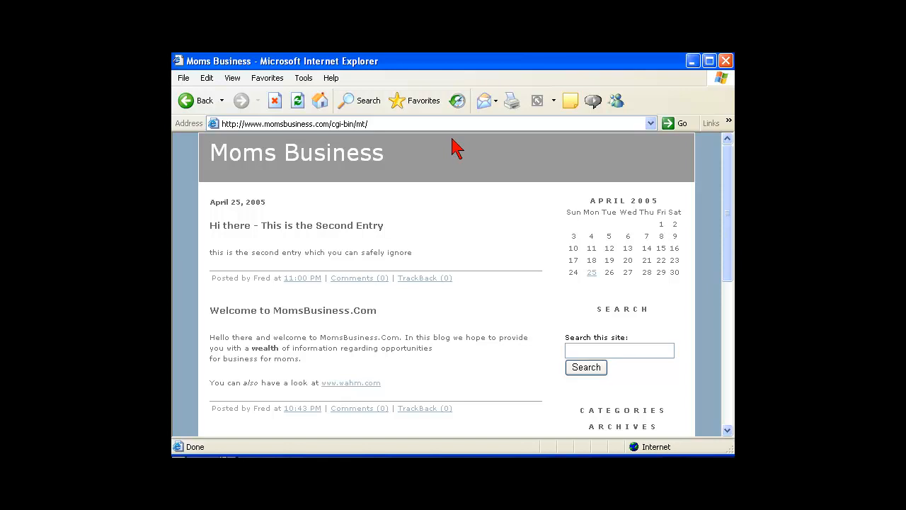
Open the blog's archives.html page
{"action": "left_click", "coordinate": [391, 123]}
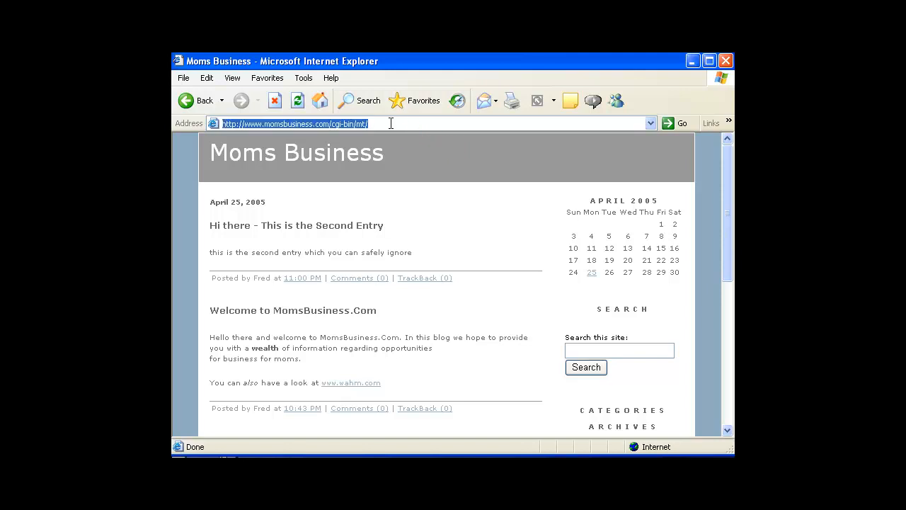
{"action": "left_click", "coordinate": [389, 123]}
{"action": "type", "text": "ar"}
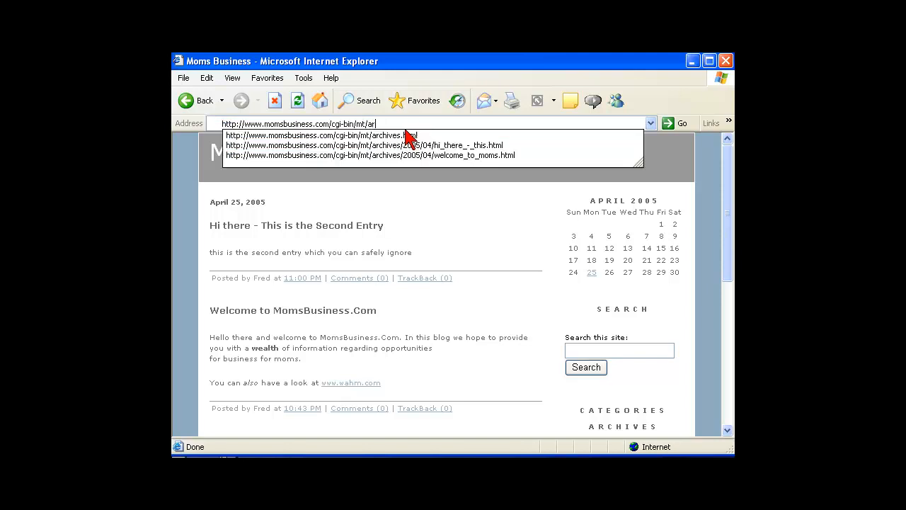
{"action": "type", "text": "chives"}
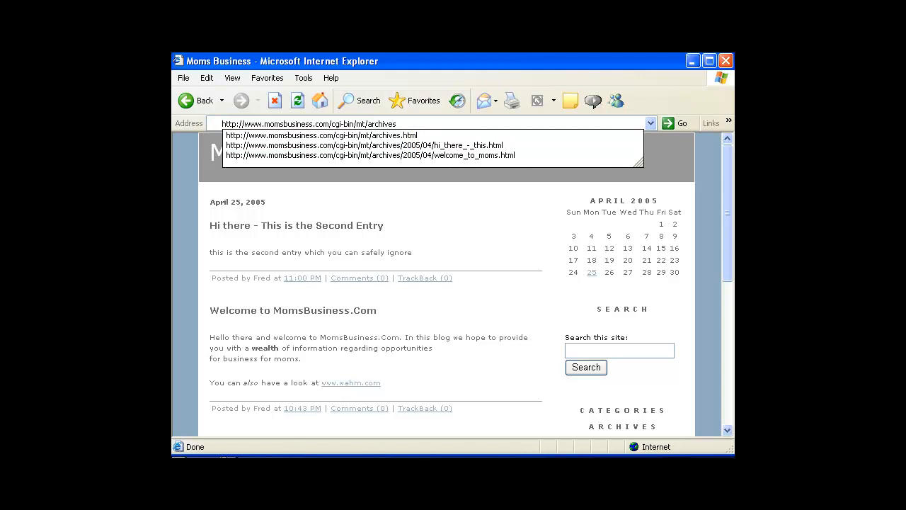
{"action": "type", "text": ","}
{"action": "key", "text": "BackSpace"}
{"action": "type", "text": ".h"}
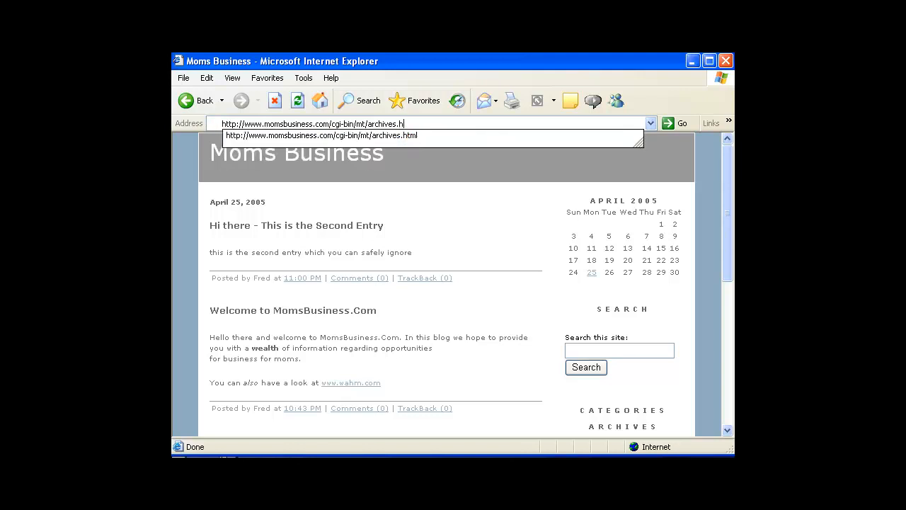
{"action": "left_click", "coordinate": [405, 136]}
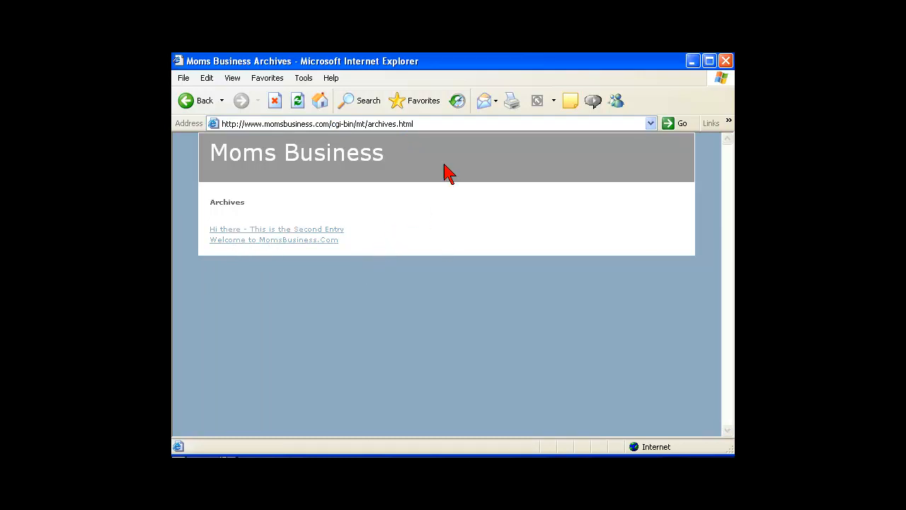
Browse the archives/ folder listing down to the 2005/04 archive page
{"action": "left_click", "coordinate": [426, 124]}
{"action": "left_click", "coordinate": [434, 125]}
{"action": "key", "text": "BackSpace"}
{"action": "key", "text": "BackSpace"}
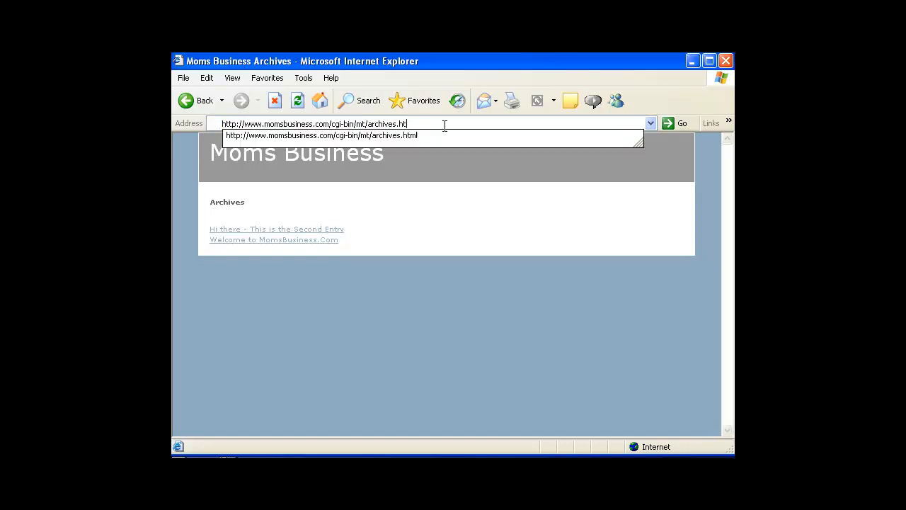
{"action": "key", "text": "BackSpace"}
{"action": "type", "text": "/"}
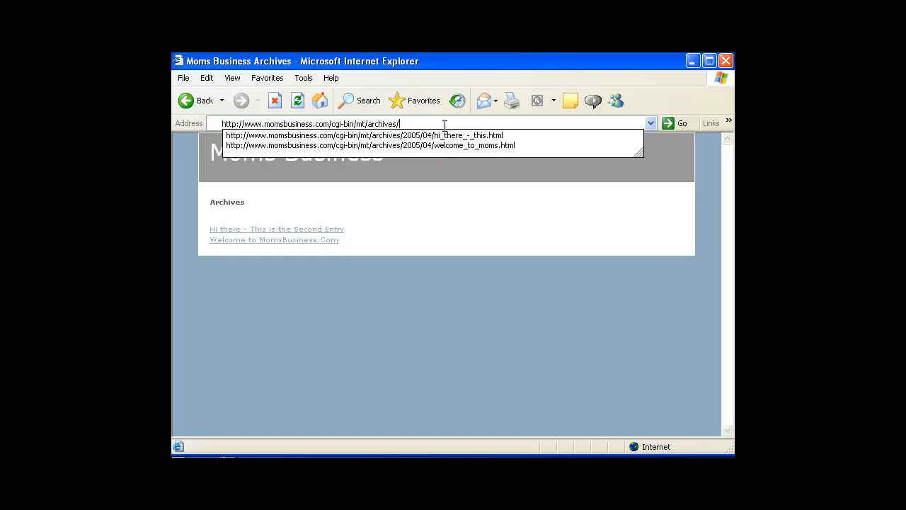
{"action": "key", "text": "Return"}
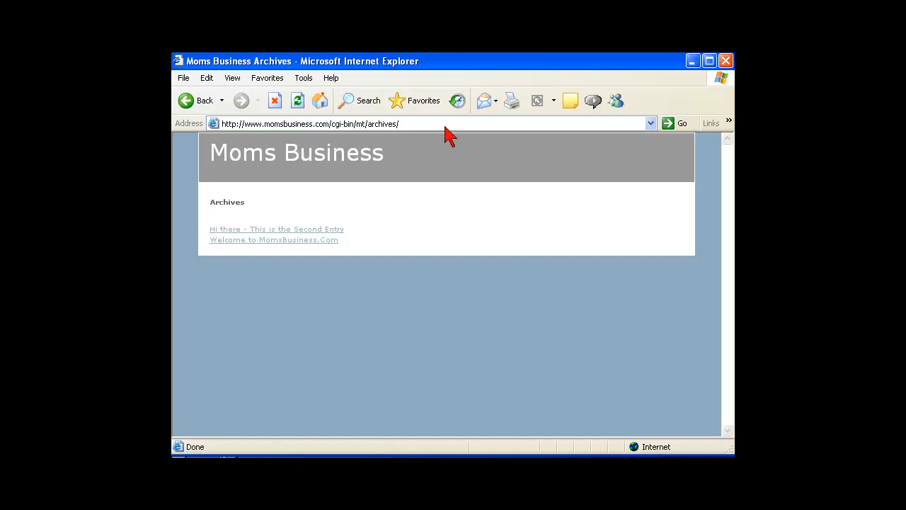
{"action": "left_click", "coordinate": [205, 246]}
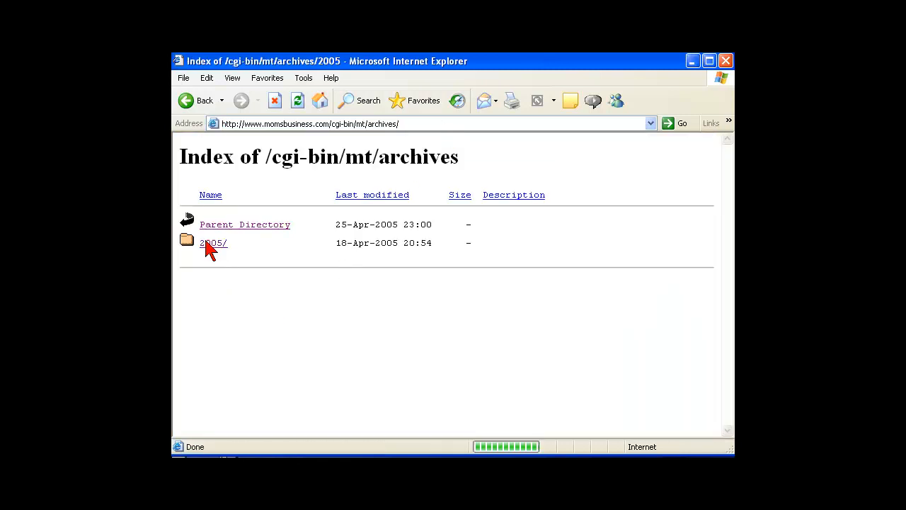
{"action": "left_click", "coordinate": [205, 248]}
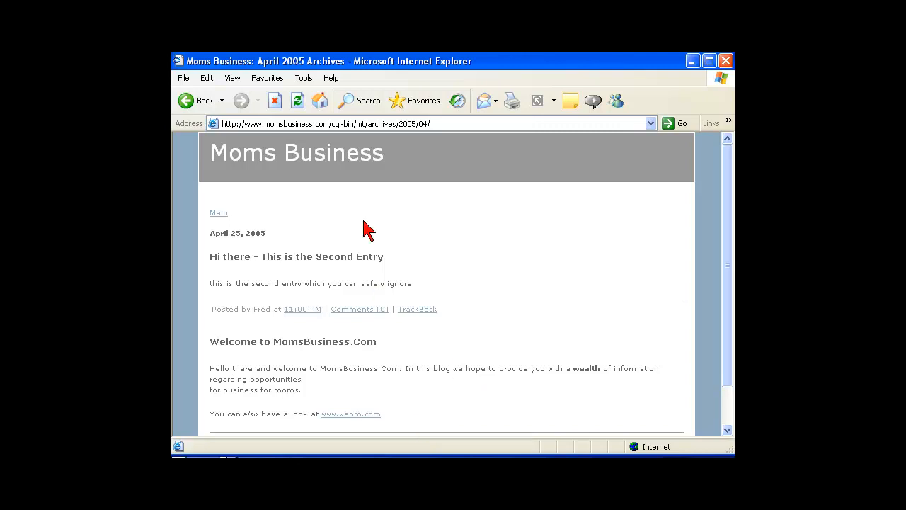
Shorten the address back to cgi-bin/mt/ and reload the Moms Business home page
{"action": "left_click", "coordinate": [440, 124]}
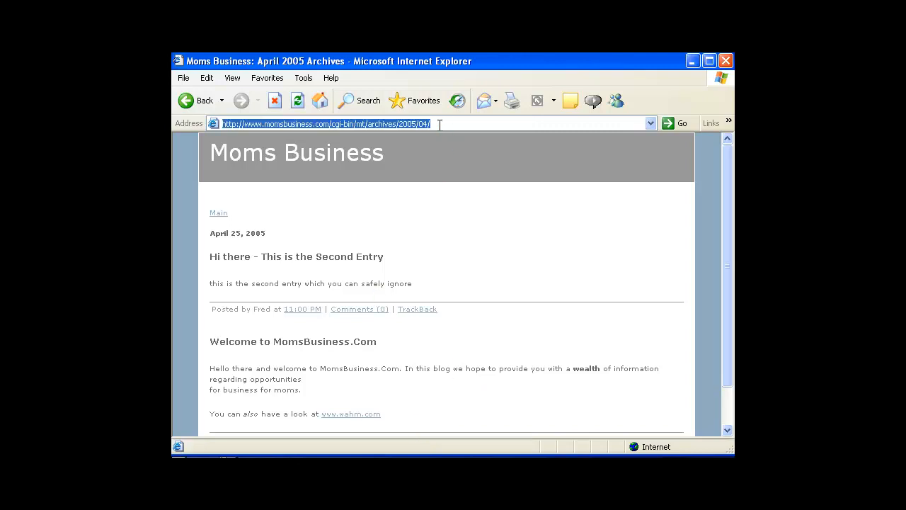
{"action": "left_click", "coordinate": [439, 125]}
{"action": "key", "text": "BackSpace"}
{"action": "key", "text": "BackSpace"}
{"action": "key", "text": "BackSpace"}
{"action": "key", "text": "BackSpace"}
{"action": "key", "text": "BackSpace"}
{"action": "key", "text": "BackSpace"}
{"action": "key", "text": "BackSpace"}
{"action": "key", "text": "BackSpace"}
{"action": "key", "text": "BackSpace"}
{"action": "key", "text": "BackSpace"}
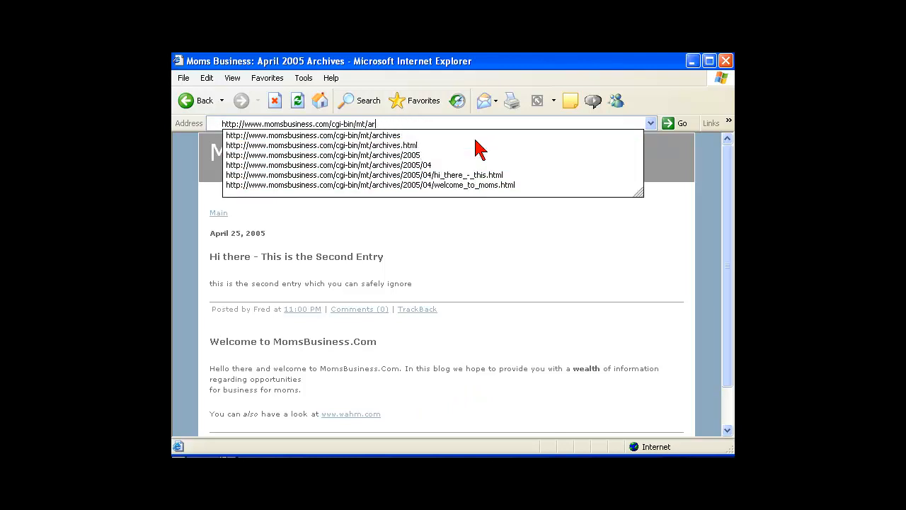
{"action": "key", "text": "BackSpace"}
{"action": "key", "text": "BackSpace"}
{"action": "key", "text": "Return"}
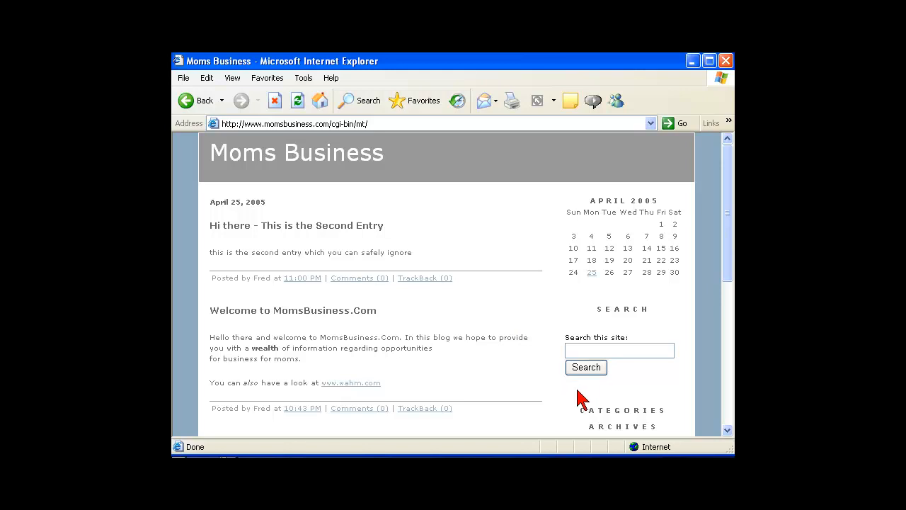
{"action": "left_click", "coordinate": [727, 431]}
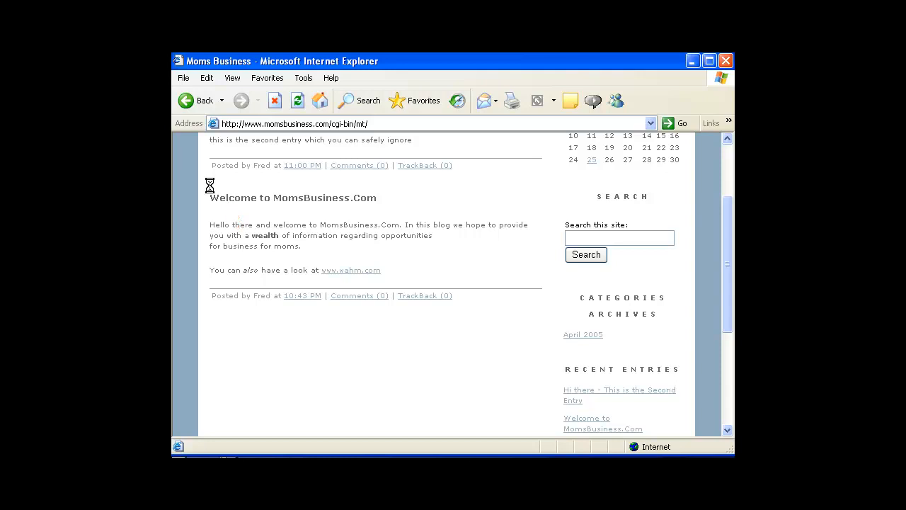
{"action": "mouse_move", "coordinate": [206, 185]}
{"action": "left_mouse_down"}
{"action": "mouse_move", "coordinate": [208, 208]}
{"action": "mouse_move", "coordinate": [348, 211]}
{"action": "mouse_move", "coordinate": [376, 199]}
{"action": "mouse_move", "coordinate": [295, 182]}
{"action": "mouse_move", "coordinate": [208, 185]}
{"action": "left_mouse_up"}
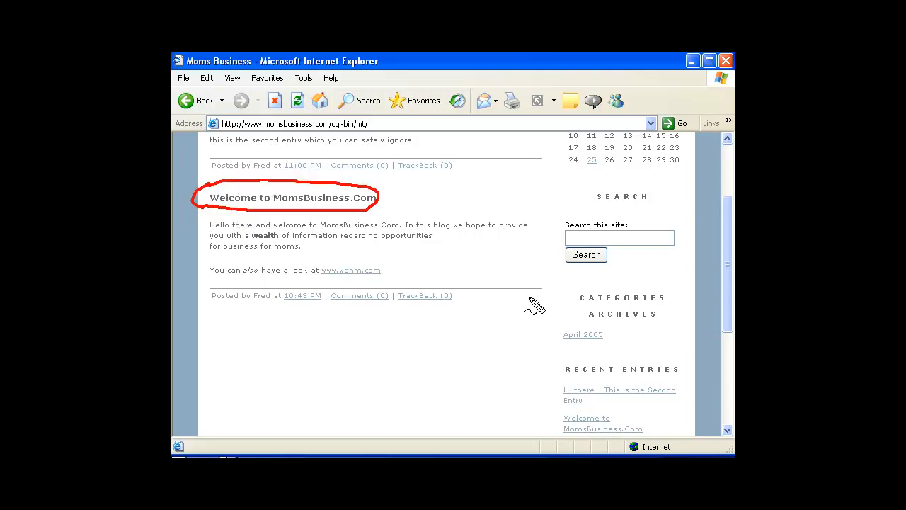
{"action": "key", "text": "Escape"}
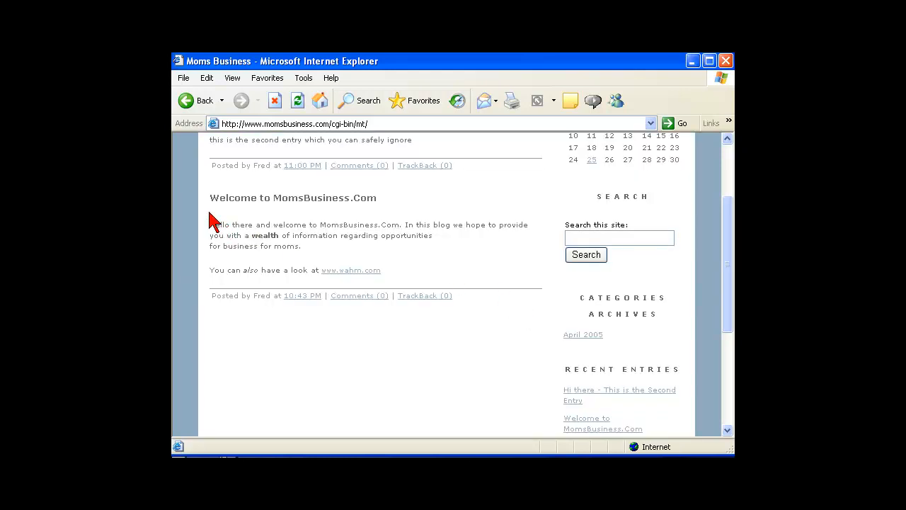
{"action": "mouse_move", "coordinate": [208, 223]}
{"action": "left_mouse_down"}
{"action": "mouse_move", "coordinate": [249, 255]}
{"action": "mouse_move", "coordinate": [384, 258]}
{"action": "mouse_move", "coordinate": [550, 238]}
{"action": "mouse_move", "coordinate": [439, 209]}
{"action": "mouse_move", "coordinate": [215, 210]}
{"action": "left_mouse_up"}
{"action": "left_click", "coordinate": [207, 216]}
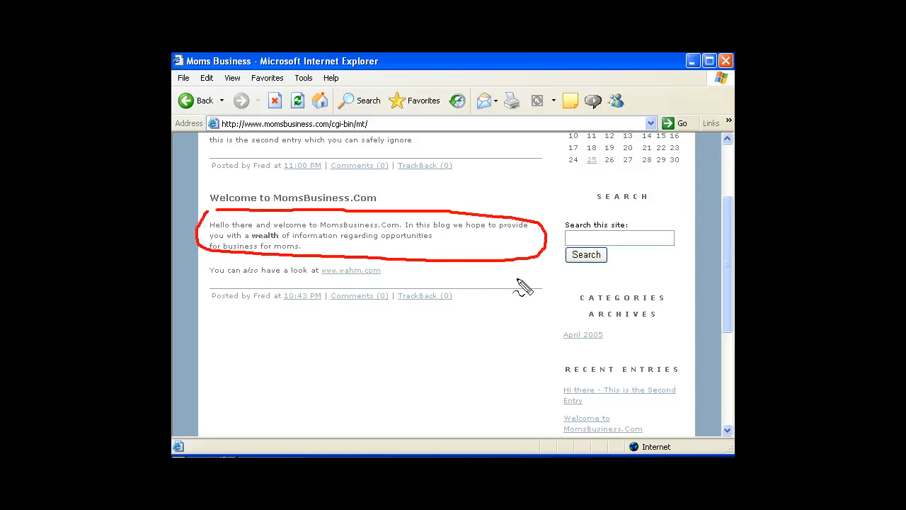
{"action": "key", "text": "Escape"}
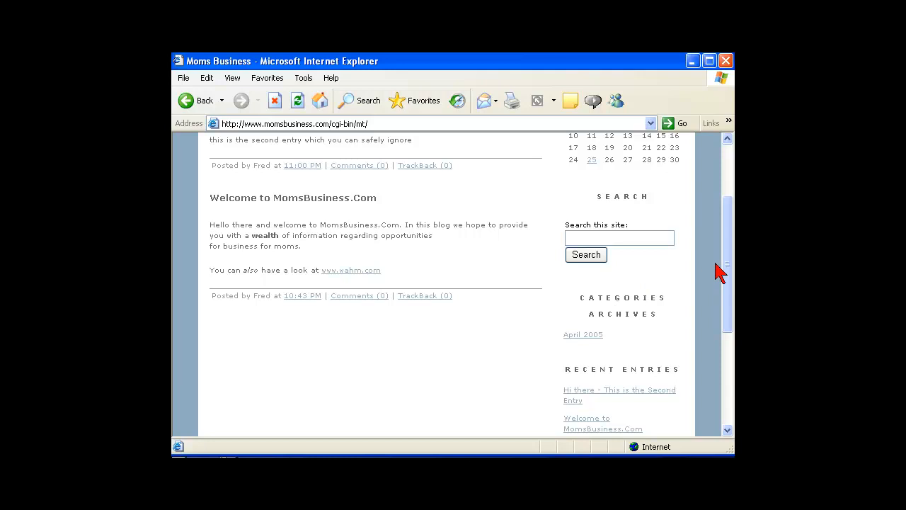
{"action": "left_click_drag", "start_coordinate": [726, 269], "coordinate": [718, 239]}
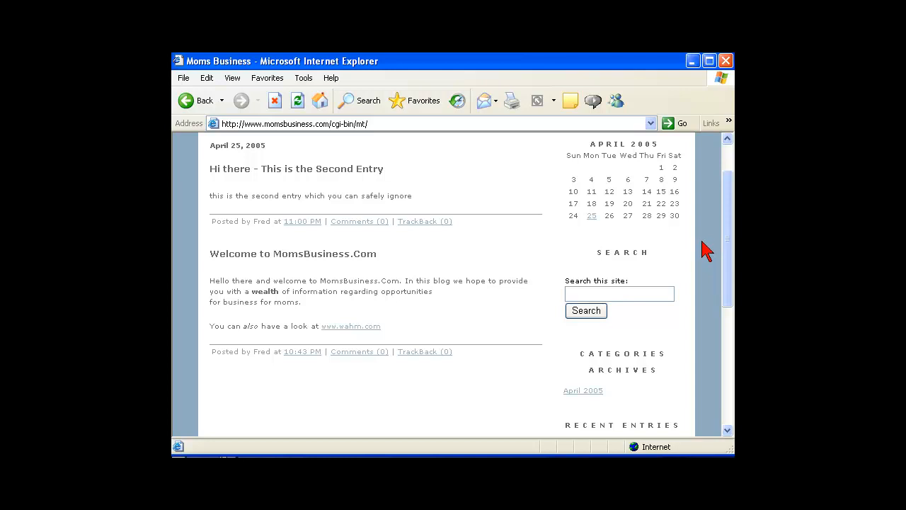
{"action": "scroll", "coordinate": [546, 169], "scroll_direction": "up", "scroll_amount": 2}
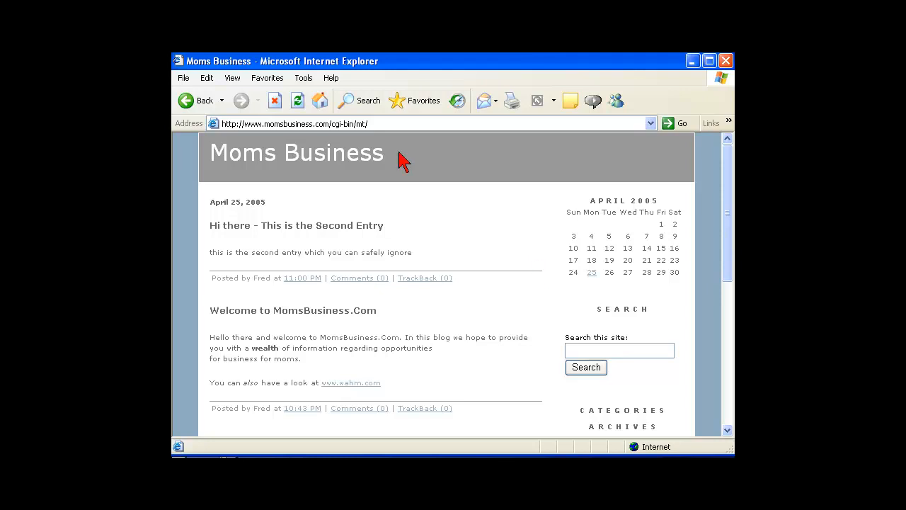
Load the Movable Type main menu by appending mt to the blog address
{"action": "left_click", "coordinate": [384, 125]}
{"action": "left_click", "coordinate": [381, 123]}
{"action": "type", "text": "mt.cgi"}
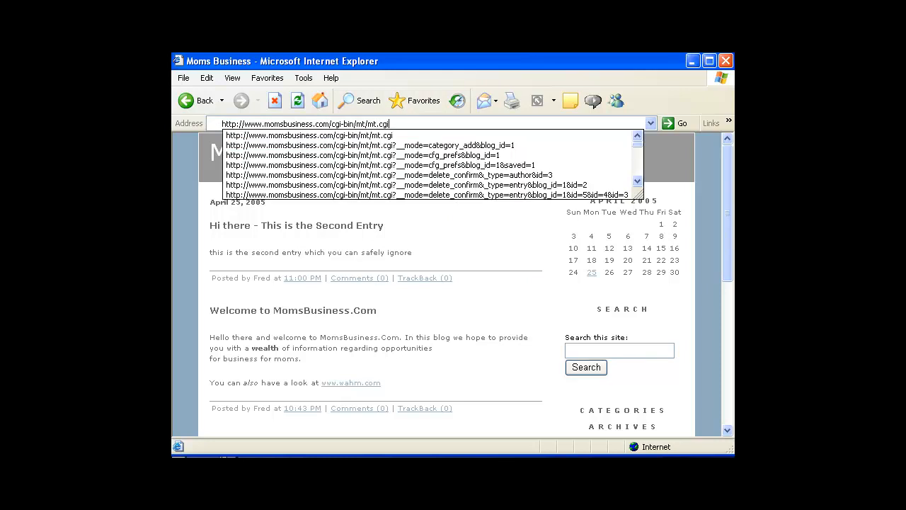
{"action": "key", "text": "Return"}
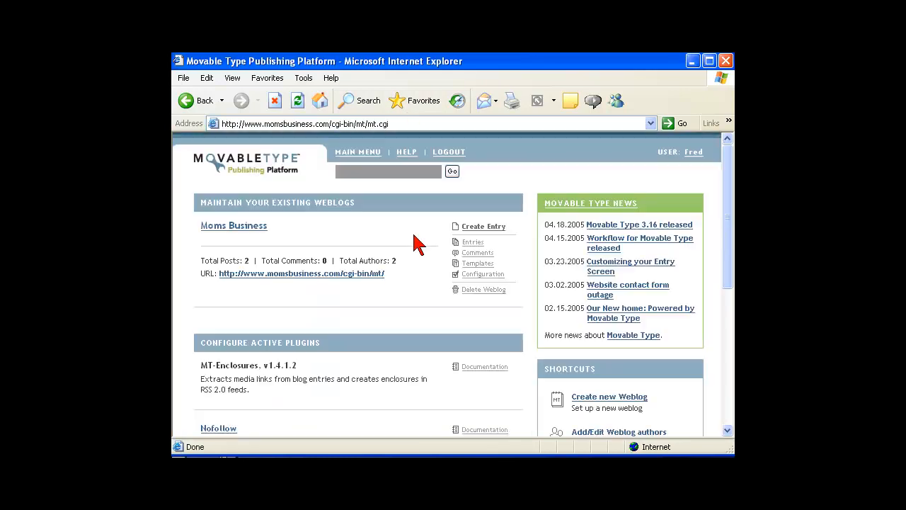
Open the weblog's templates and scroll through the Index Templates list
{"action": "left_click", "coordinate": [468, 266]}
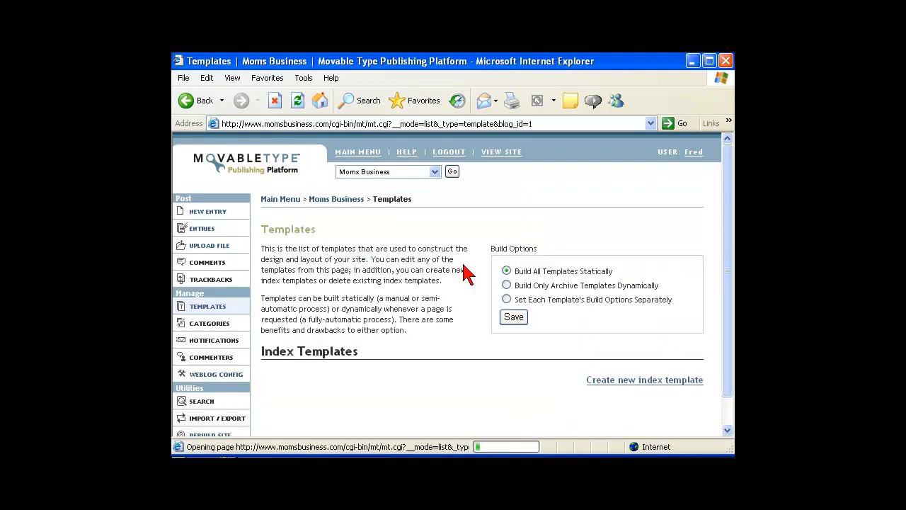
{"action": "left_click_drag", "start_coordinate": [731, 202], "coordinate": [730, 260]}
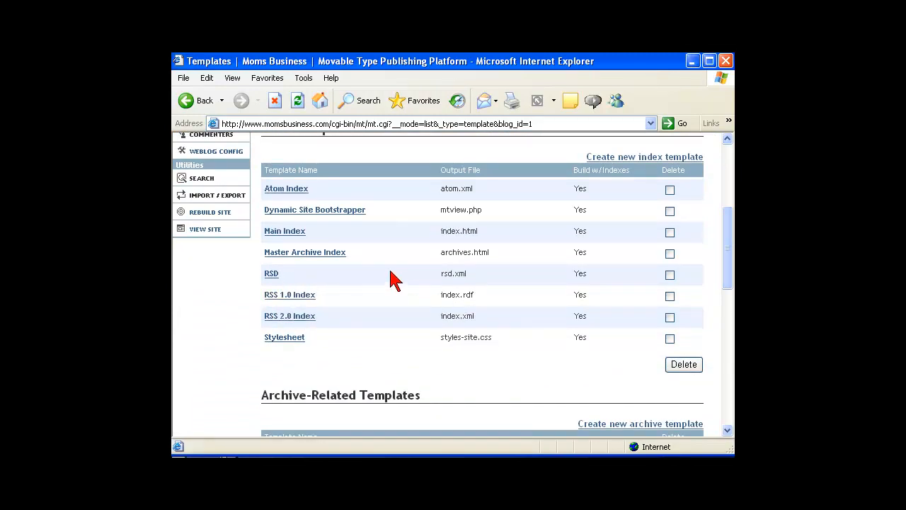
{"action": "left_click_drag", "start_coordinate": [728, 243], "coordinate": [727, 166]}
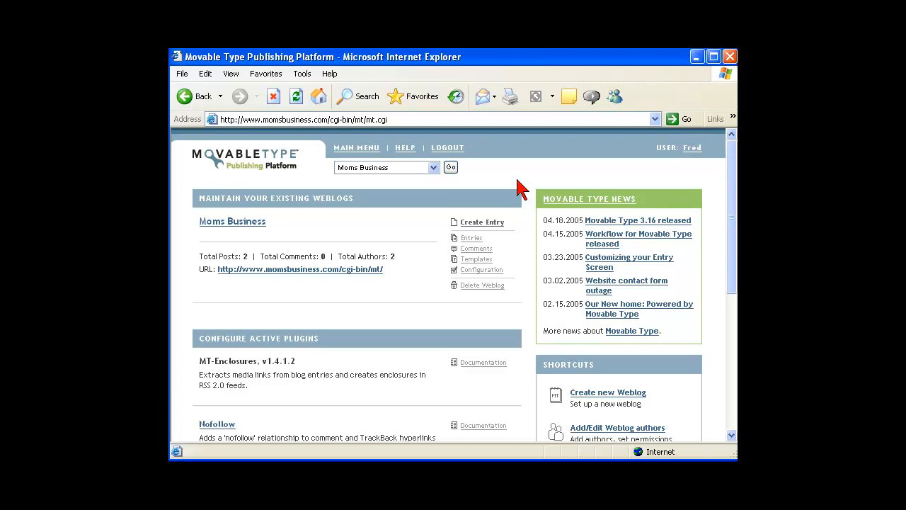
Go via Main Menu and Entries to the 'Welcome to MomsBusiness.Com' edit page
{"action": "left_click", "coordinate": [364, 152]}
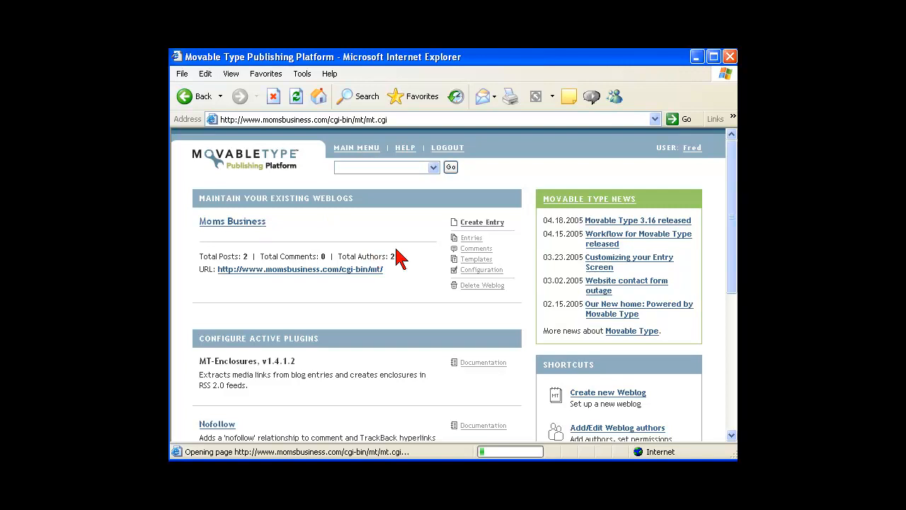
{"action": "left_click", "coordinate": [465, 241]}
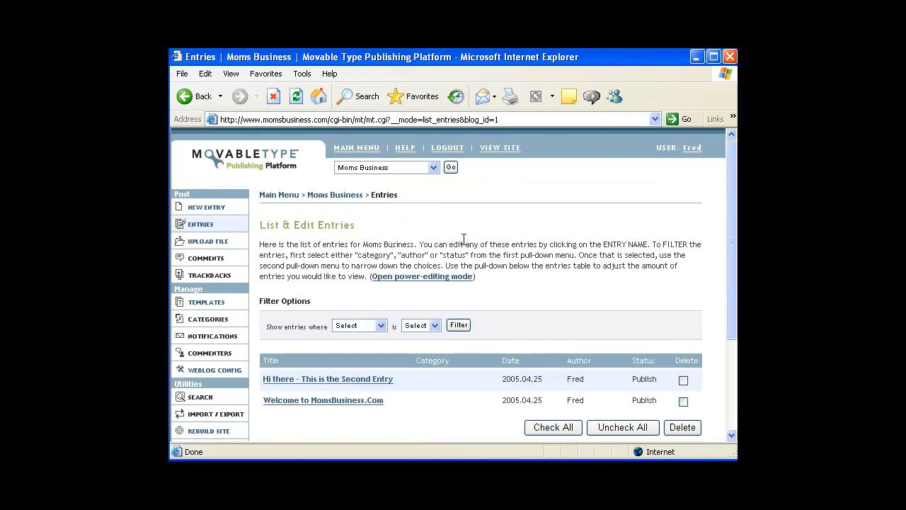
{"action": "left_click", "coordinate": [337, 409]}
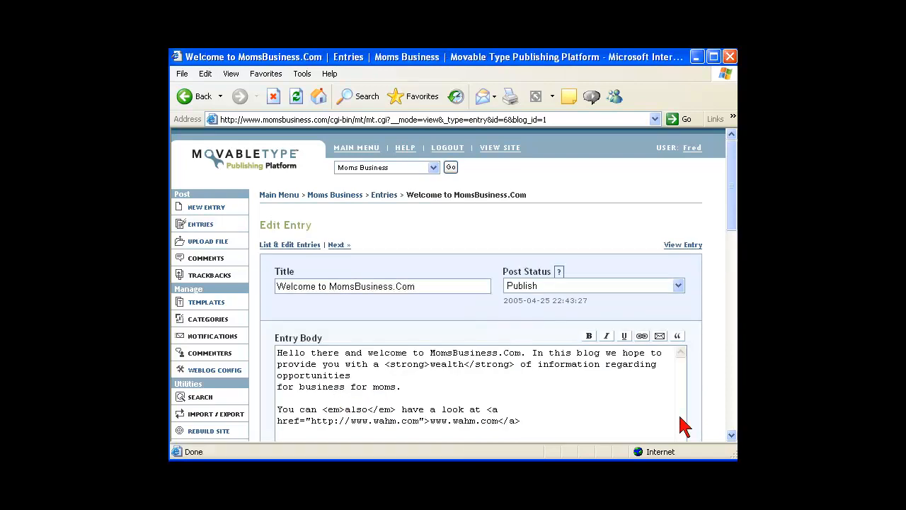
{"action": "left_click", "coordinate": [732, 436]}
{"action": "left_click", "coordinate": [732, 436]}
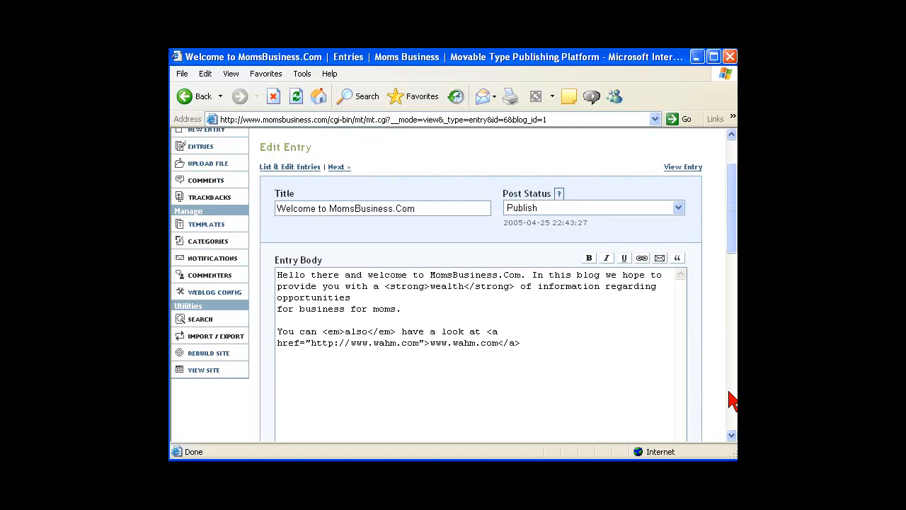
{"action": "left_click_drag", "start_coordinate": [731, 252], "coordinate": [713, 212]}
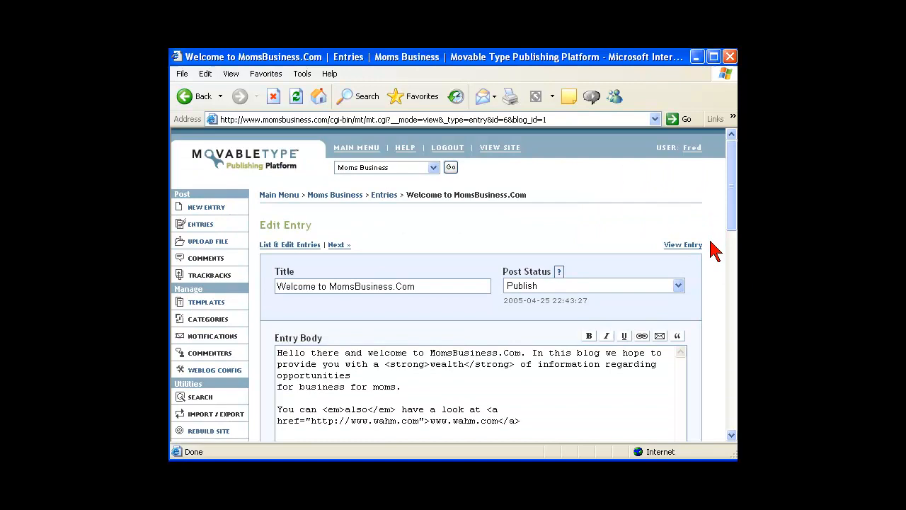
{"action": "left_click", "coordinate": [678, 286]}
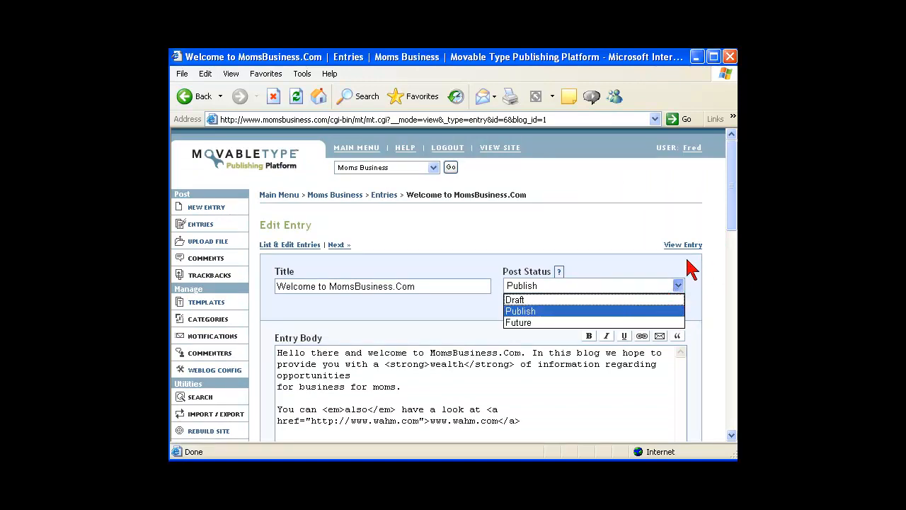
{"action": "left_click", "coordinate": [658, 230]}
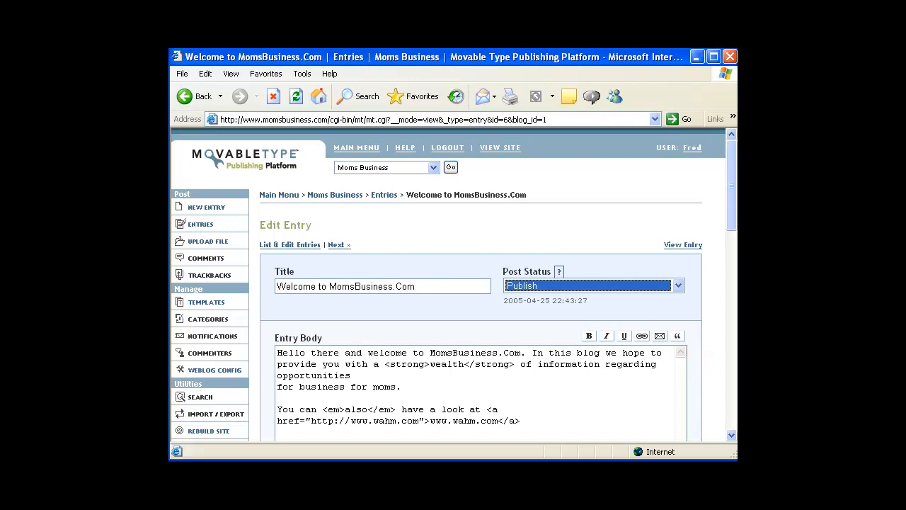
{"action": "left_click_drag", "start_coordinate": [733, 225], "coordinate": [732, 291]}
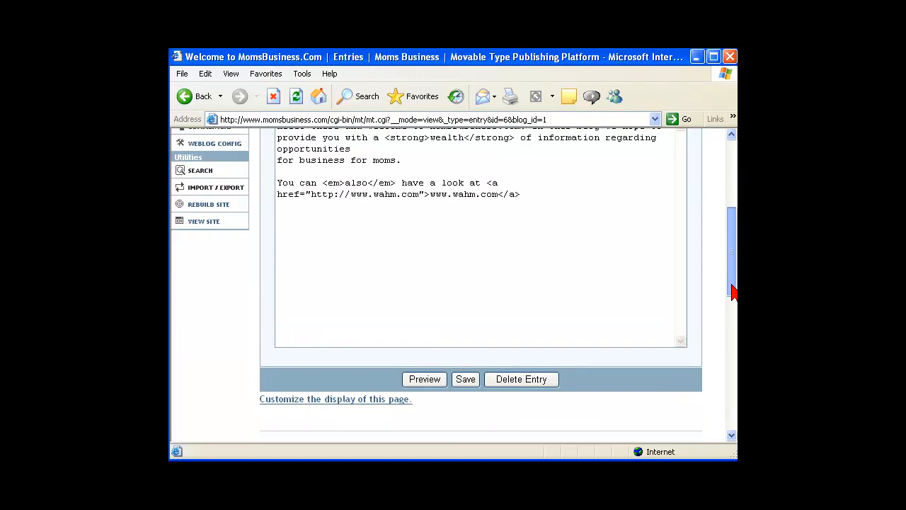
Set the entry form to Custom with Category, Extended Entry, Excerpt, Keywords and every other field, then save
{"action": "left_click", "coordinate": [349, 402]}
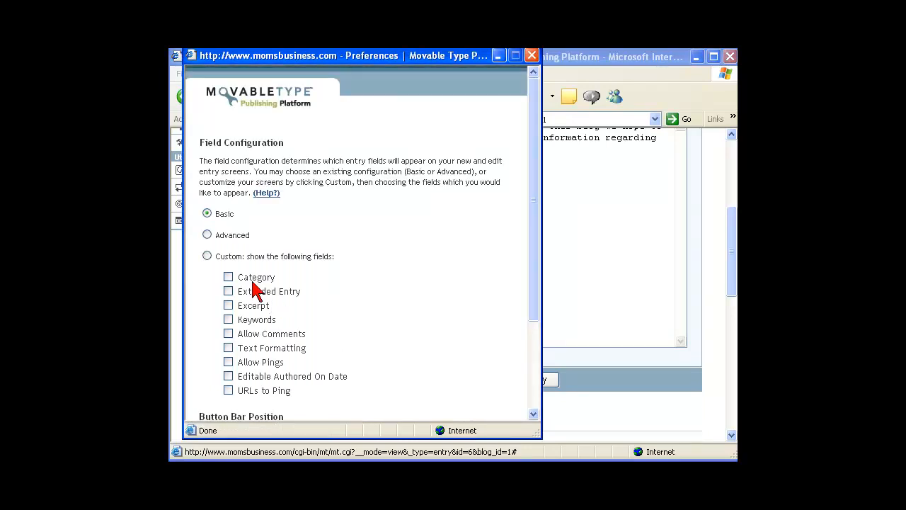
{"action": "left_click", "coordinate": [207, 256]}
{"action": "left_click", "coordinate": [228, 277]}
{"action": "left_click", "coordinate": [228, 290]}
{"action": "left_click", "coordinate": [228, 305]}
{"action": "left_click", "coordinate": [228, 319]}
{"action": "left_click", "coordinate": [228, 333]}
{"action": "left_click", "coordinate": [228, 347]}
{"action": "left_click", "coordinate": [228, 361]}
{"action": "left_click", "coordinate": [228, 376]}
{"action": "left_click", "coordinate": [228, 390]}
{"action": "left_click_drag", "start_coordinate": [534, 314], "coordinate": [524, 410]}
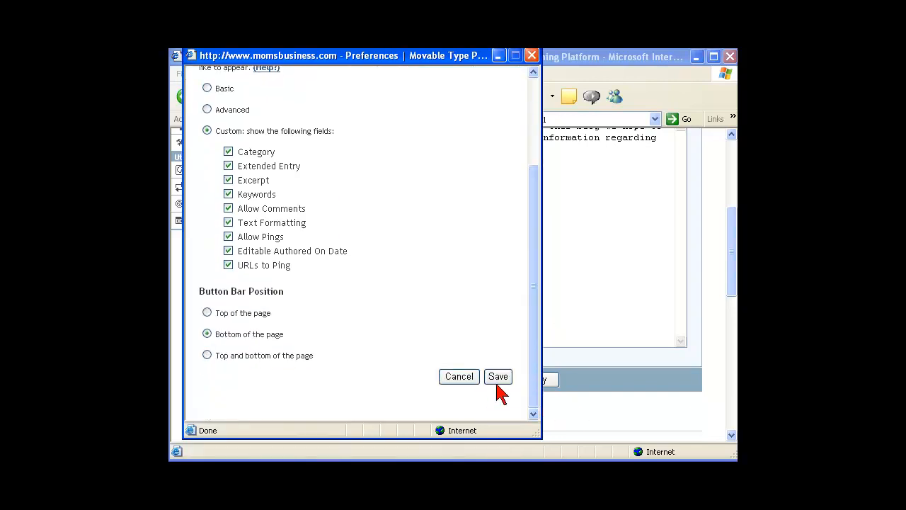
{"action": "left_click", "coordinate": [498, 376]}
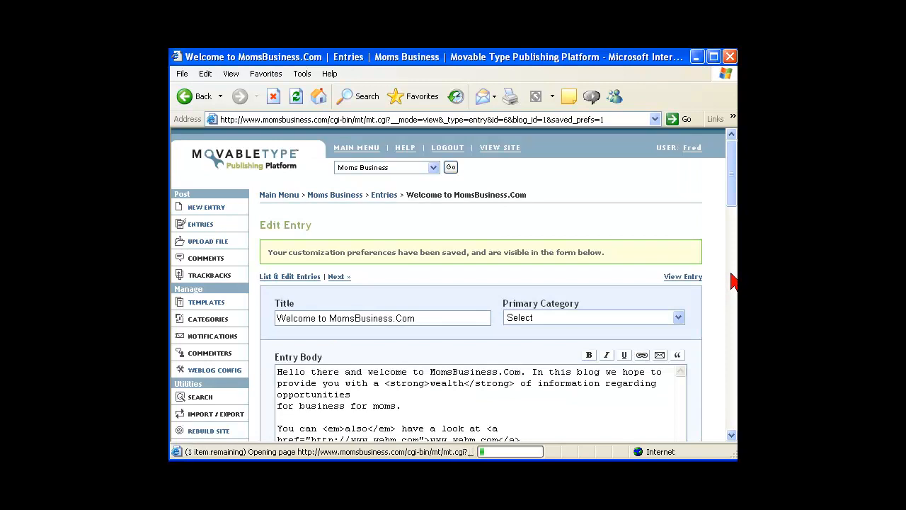
{"action": "left_click", "coordinate": [731, 435]}
{"action": "left_click", "coordinate": [731, 435]}
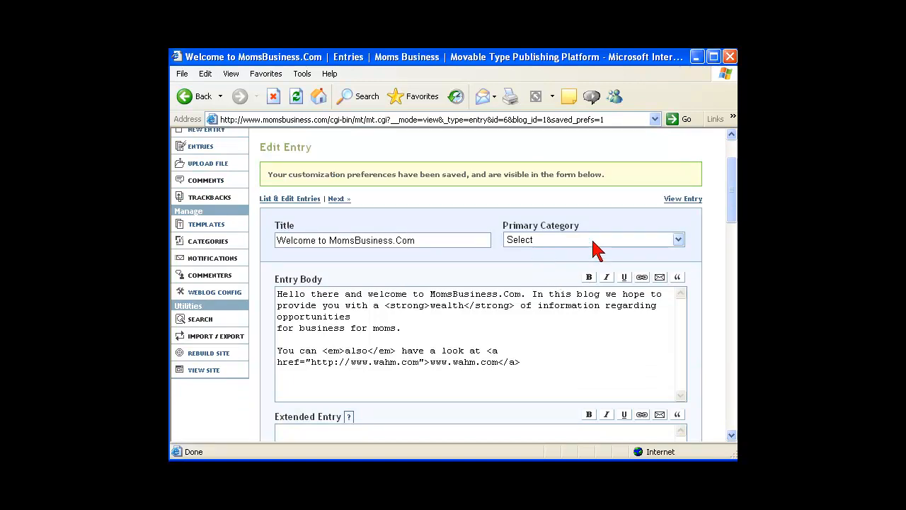
{"action": "left_click", "coordinate": [678, 241]}
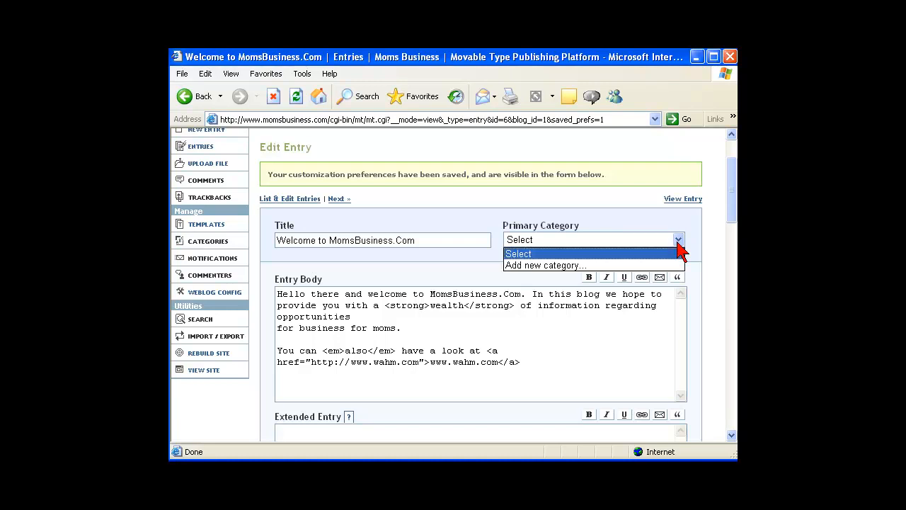
{"action": "left_click", "coordinate": [646, 240]}
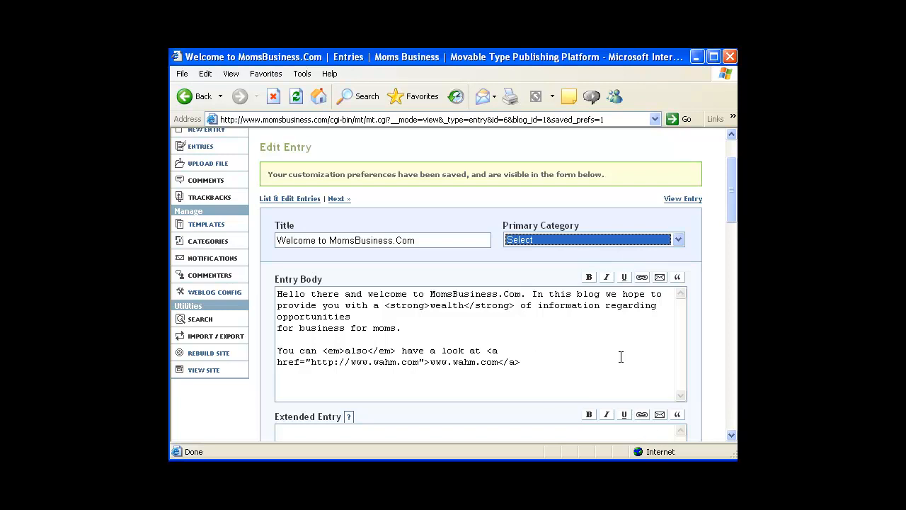
{"action": "left_click_drag", "start_coordinate": [733, 215], "coordinate": [729, 242]}
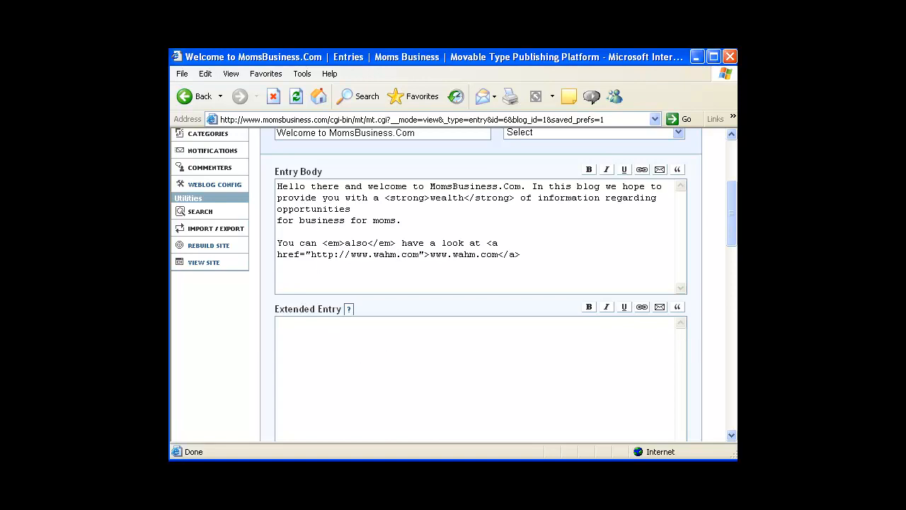
Enter the keywords 'welcome, moms business, wahm, or whatever, keywords, you want.'
{"action": "left_click_drag", "start_coordinate": [732, 242], "coordinate": [732, 287]}
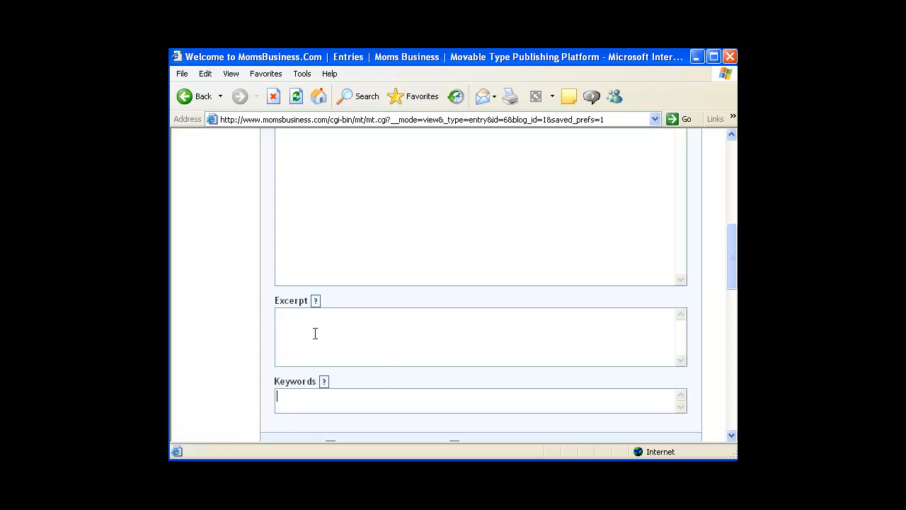
{"action": "type", "text": "elcome, moms business"}
{"action": "type", "text": ", wahm"}
{"action": "type", "text": ", or wh"}
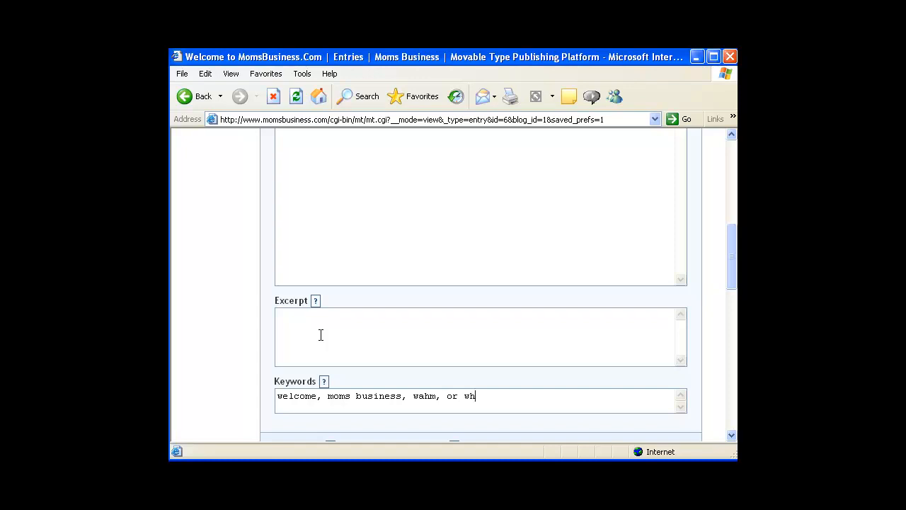
{"action": "type", "text": "atever, keywords, you want."}
{"action": "left_click", "coordinate": [337, 261]}
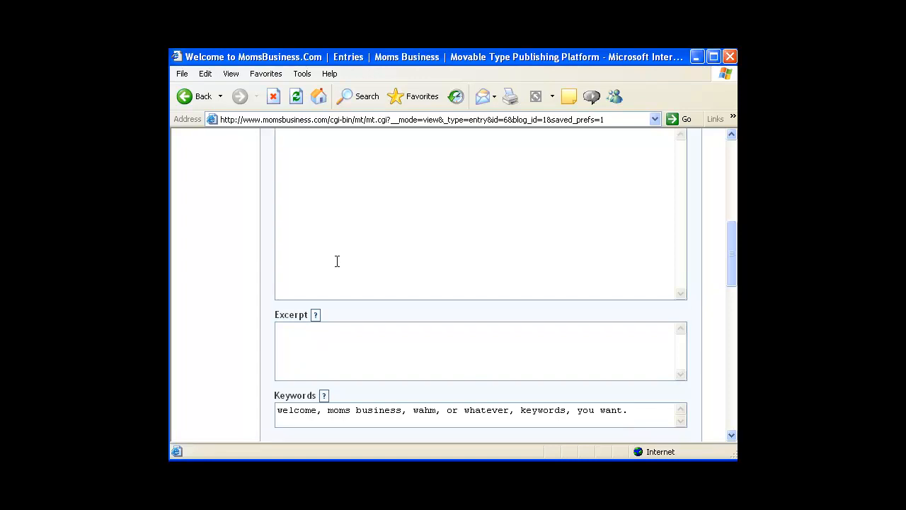
{"action": "left_click_drag", "start_coordinate": [732, 438], "coordinate": [730, 437]}
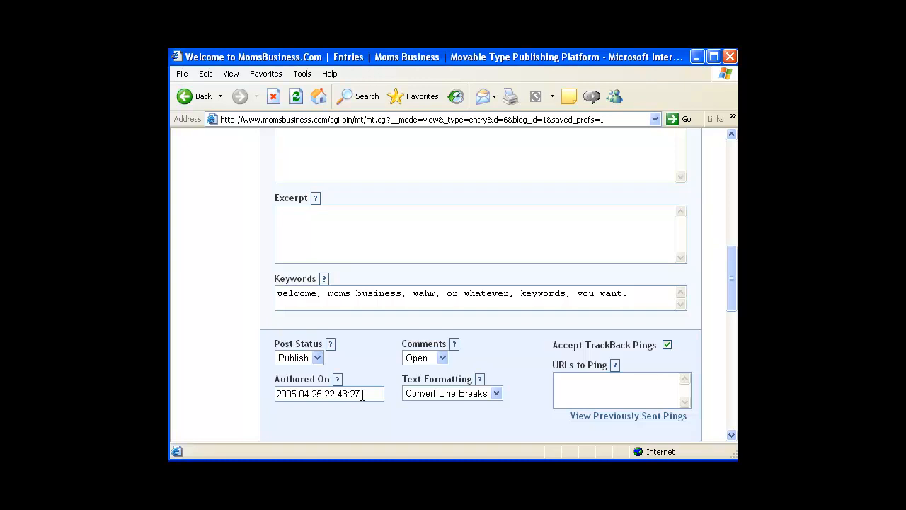
Highlight the 22:43:27 Authored On time, deselect it, and scroll the entry form
{"action": "left_click_drag", "start_coordinate": [363, 394], "coordinate": [326, 395]}
{"action": "left_click", "coordinate": [285, 397]}
{"action": "left_click_drag", "start_coordinate": [732, 303], "coordinate": [733, 305]}
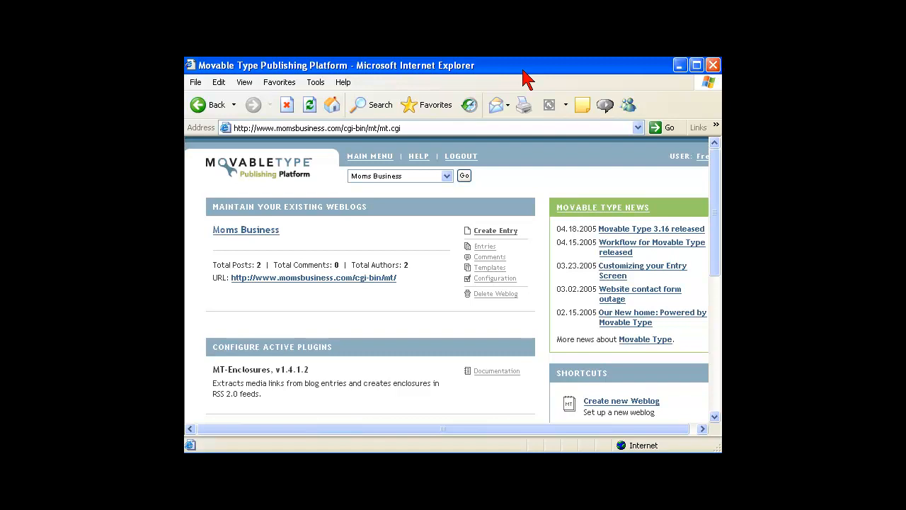
Open 'Welcome to MomsBusiness.Com' from the entries list and scroll through its Edit Entry page
{"action": "left_click", "coordinate": [488, 248]}
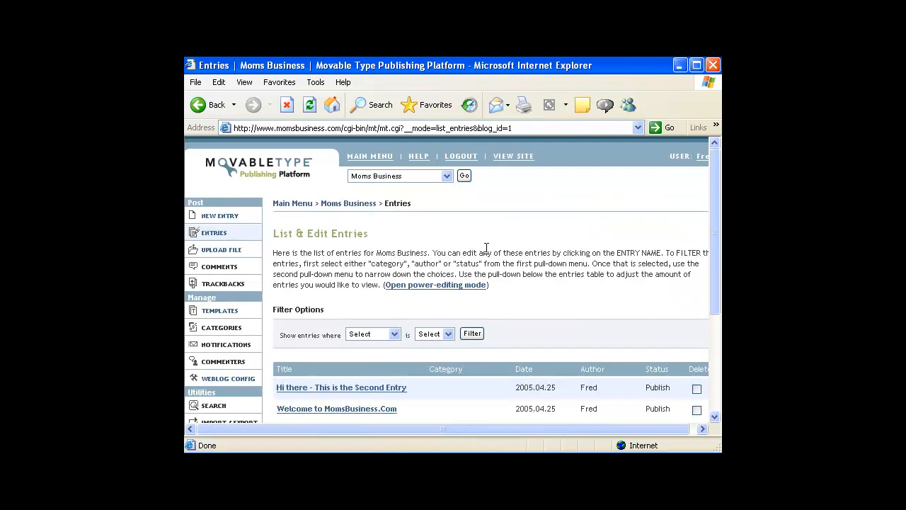
{"action": "left_click", "coordinate": [382, 415]}
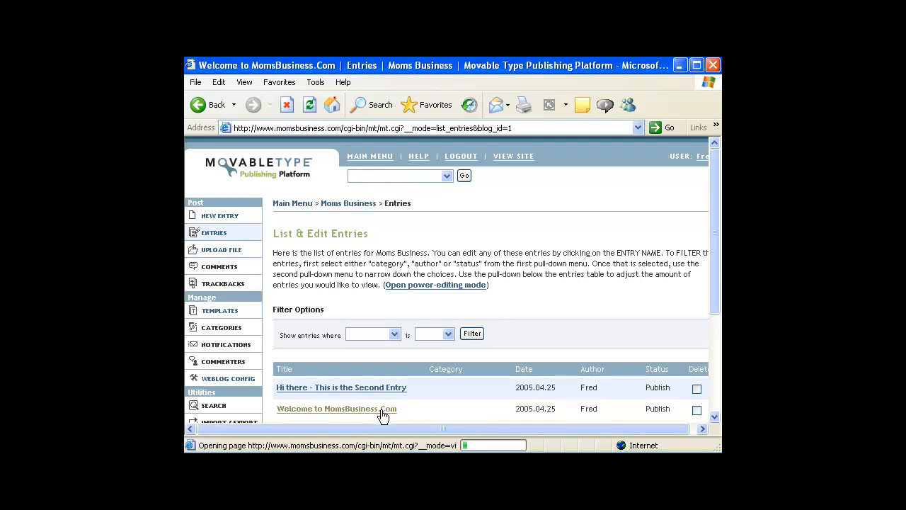
{"action": "left_click_drag", "start_coordinate": [714, 223], "coordinate": [700, 239]}
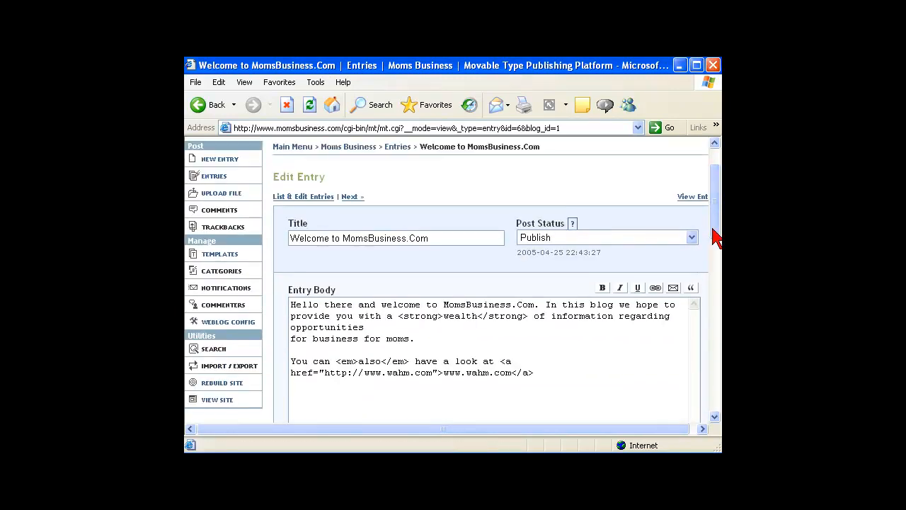
{"action": "left_click_drag", "start_coordinate": [715, 238], "coordinate": [715, 299]}
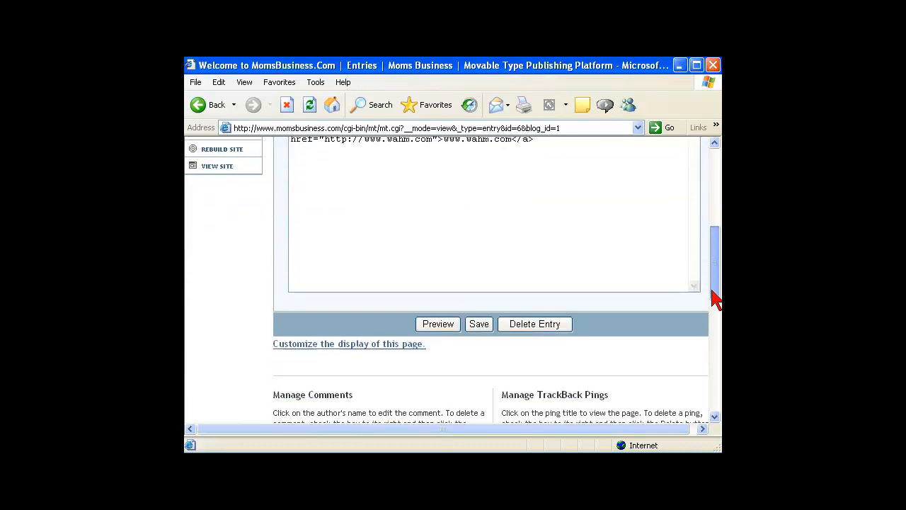
Switch the entry field configuration to Custom and show Category, Extended Entry, Excerpt and Keywords
{"action": "left_click", "coordinate": [411, 354]}
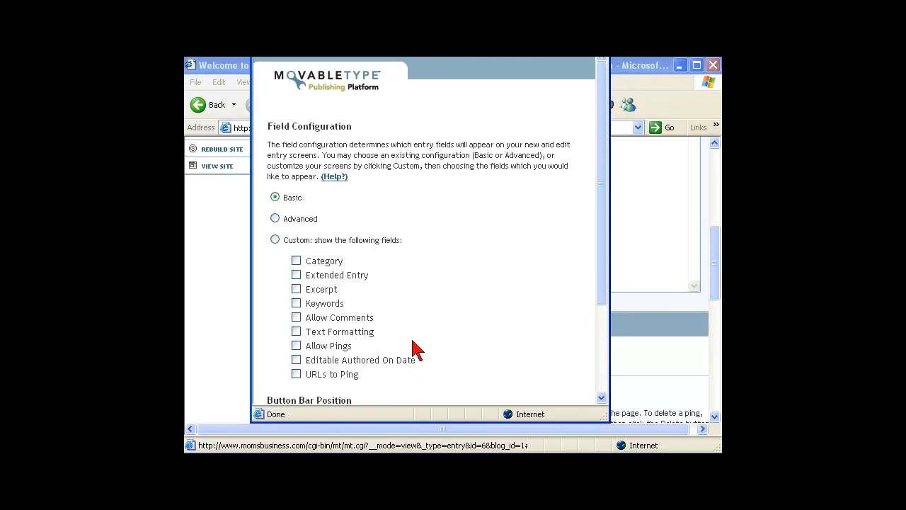
{"action": "left_click", "coordinate": [276, 240]}
{"action": "left_click", "coordinate": [295, 261]}
{"action": "left_click", "coordinate": [296, 275]}
{"action": "left_click", "coordinate": [296, 289]}
{"action": "left_click", "coordinate": [296, 303]}
Also show Allow Comments, Text Formatting, Allow Pings, editable date and URLs to Ping, then save
{"action": "left_click", "coordinate": [295, 318]}
{"action": "left_click", "coordinate": [296, 331]}
{"action": "left_click", "coordinate": [296, 345]}
{"action": "left_click", "coordinate": [296, 361]}
{"action": "left_click", "coordinate": [296, 373]}
{"action": "left_click_drag", "start_coordinate": [602, 303], "coordinate": [566, 393]}
{"action": "left_click", "coordinate": [563, 382]}
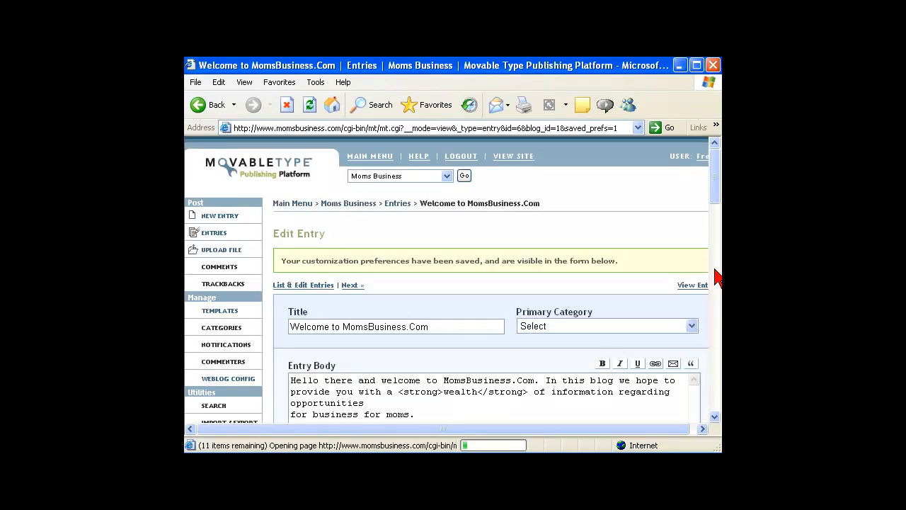
Scroll through the Edit Entry form's new fields, then open a blank Create New Entry form
{"action": "left_click", "coordinate": [714, 417]}
{"action": "left_click", "coordinate": [714, 416]}
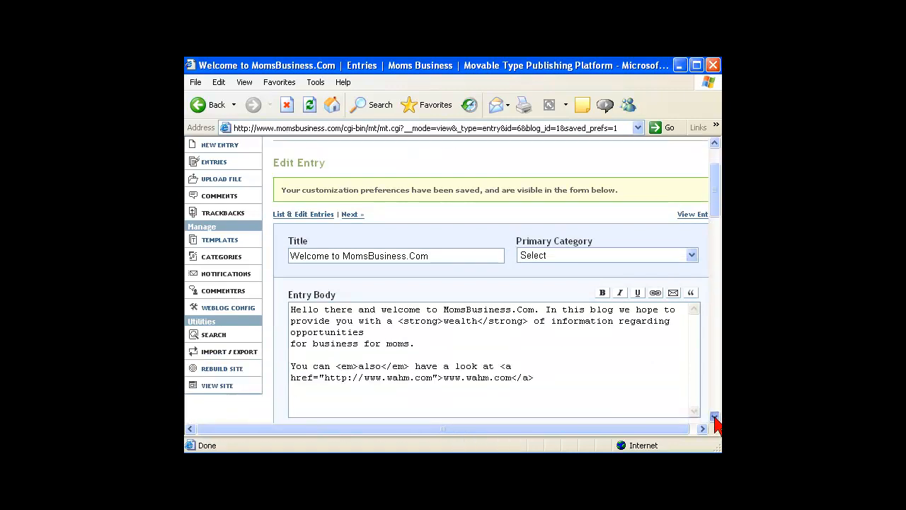
{"action": "left_click", "coordinate": [714, 418]}
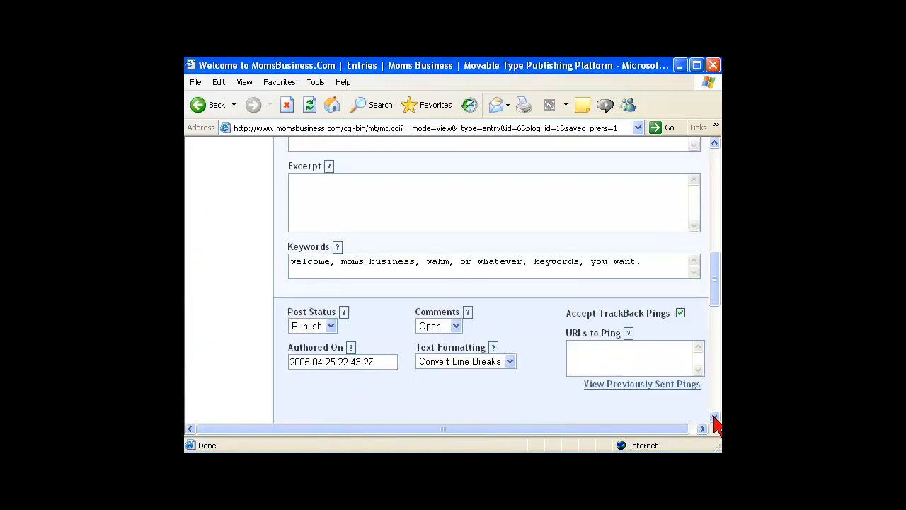
{"action": "left_click_drag", "start_coordinate": [713, 291], "coordinate": [716, 198]}
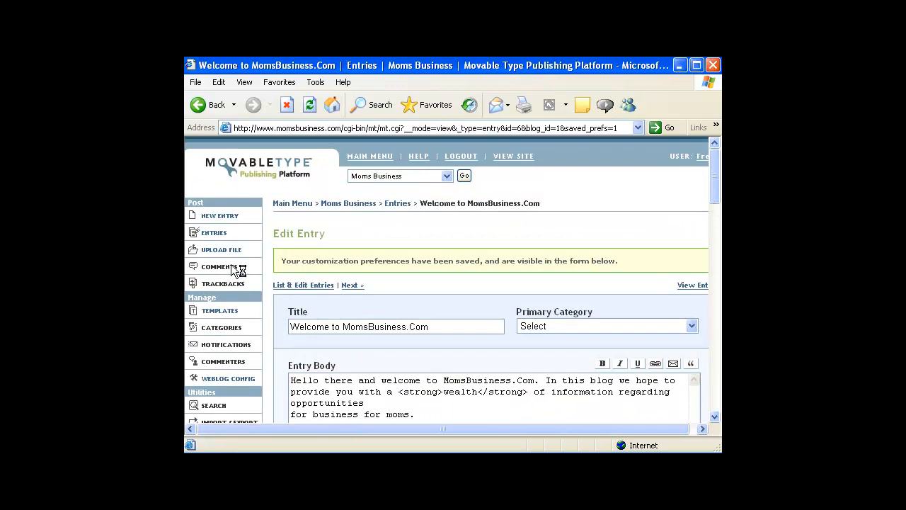
{"action": "left_click", "coordinate": [224, 222]}
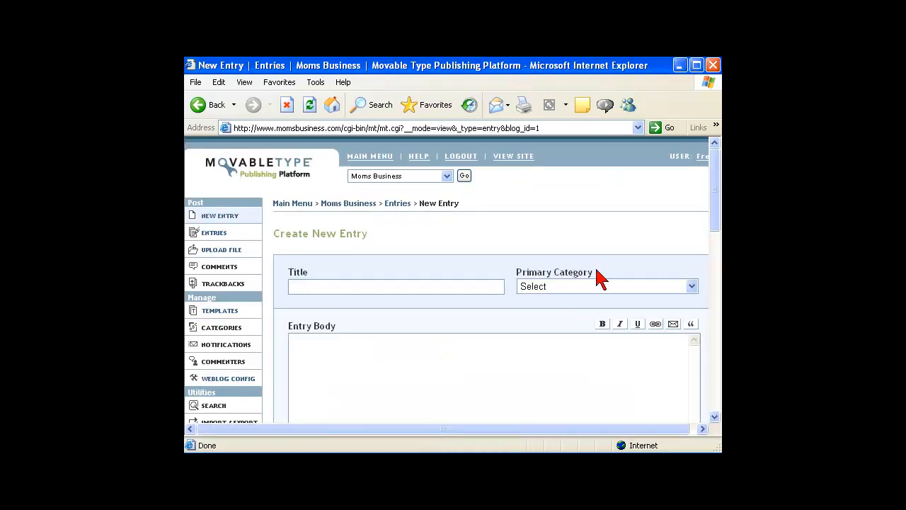
{"action": "left_click_drag", "start_coordinate": [715, 233], "coordinate": [712, 172]}
Scroll through the Trustmarks paper in Word and return to the ABSTRACT heading at the top
{"action": "key", "text": "alt+Tab"}
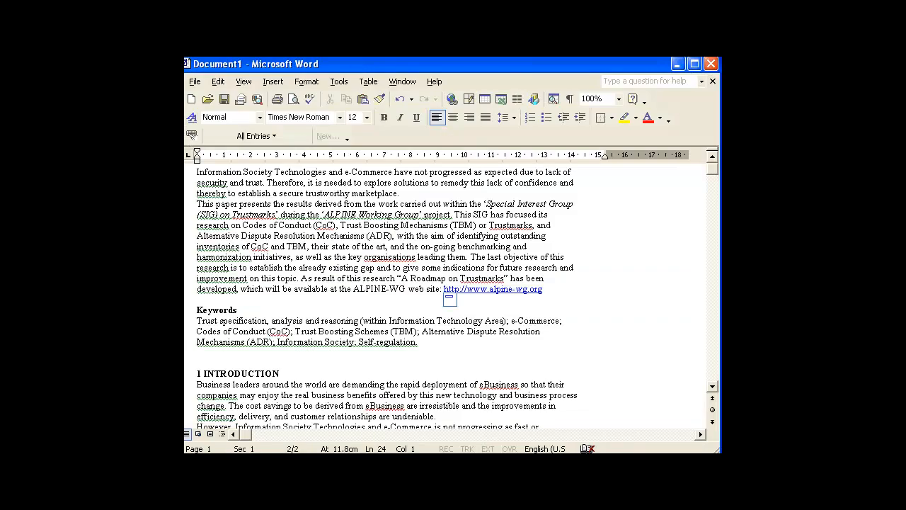
{"action": "left_click", "coordinate": [712, 386]}
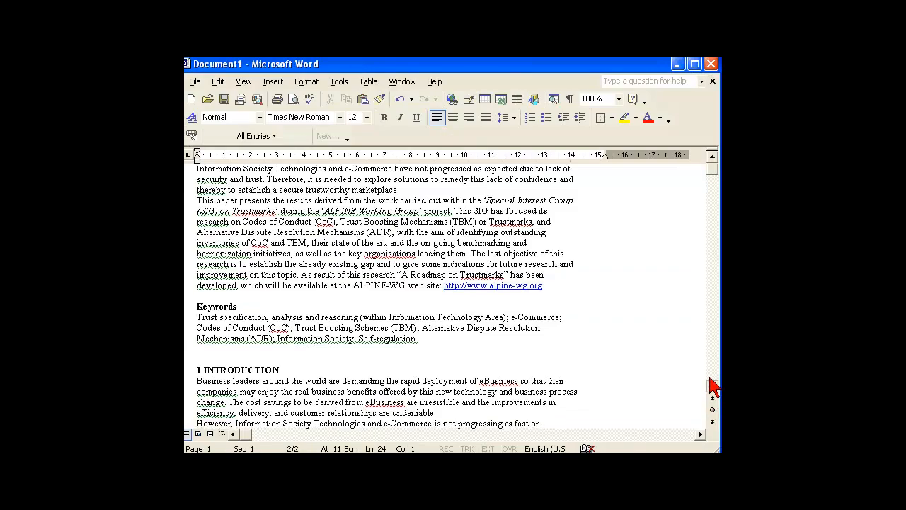
{"action": "left_click", "coordinate": [712, 198]}
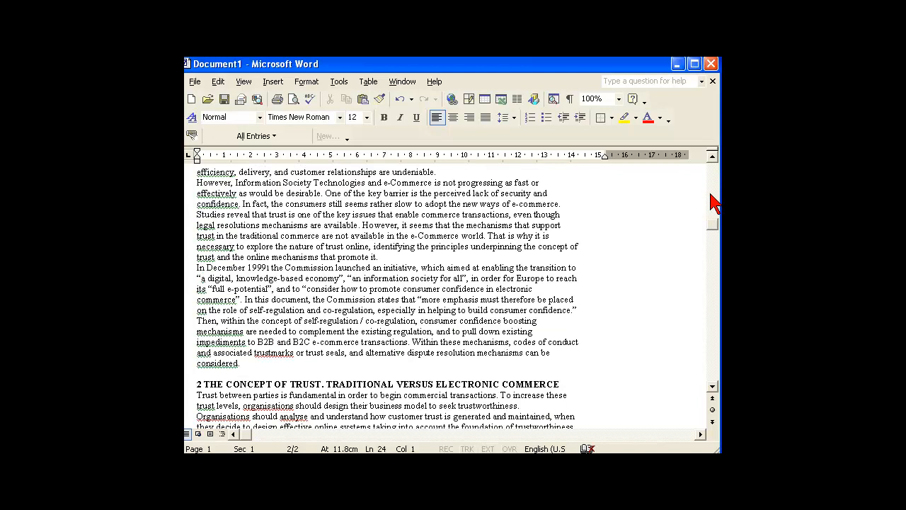
{"action": "left_click_drag", "start_coordinate": [712, 225], "coordinate": [714, 158]}
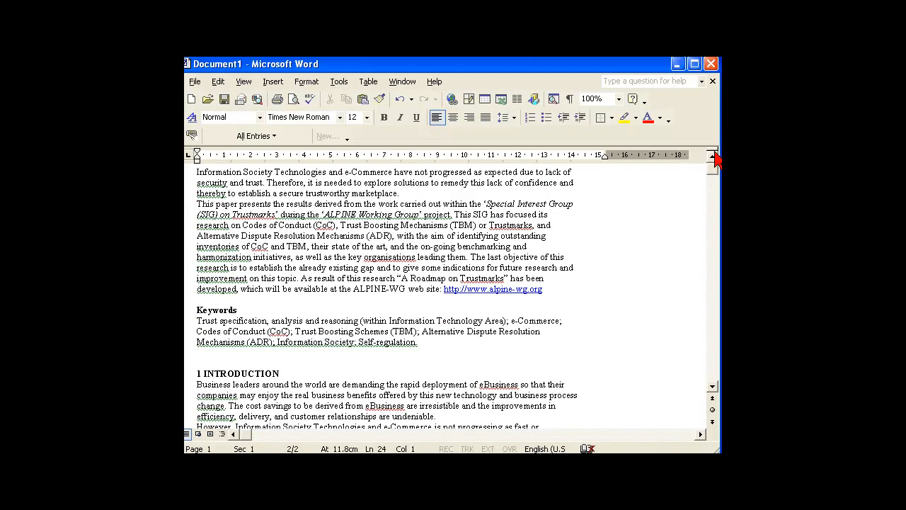
{"action": "left_click", "coordinate": [712, 155]}
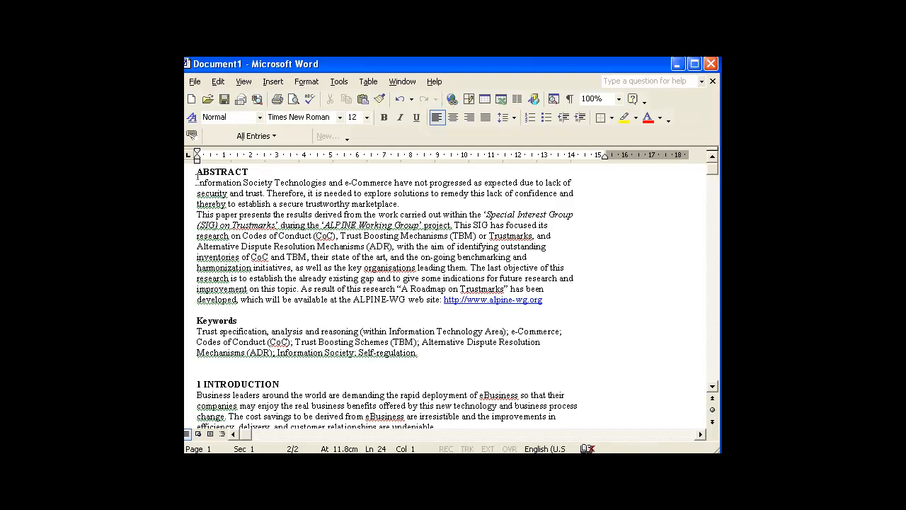
Title the new entry 'Email Trustworthiness' and place the caret in the Entry Body
{"action": "left_click", "coordinate": [678, 64]}
{"action": "left_click", "coordinate": [292, 286]}
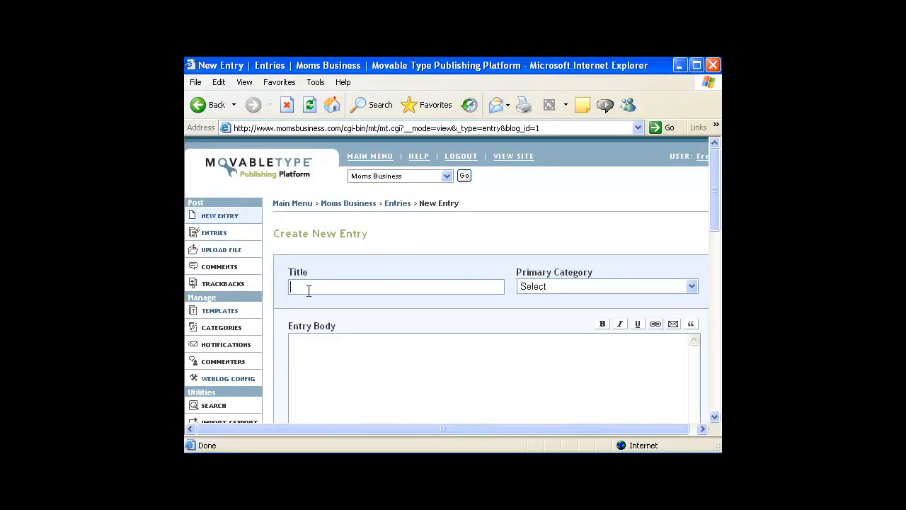
{"action": "type", "text": "Email Trustworthiness"}
{"action": "key", "text": "Tab"}
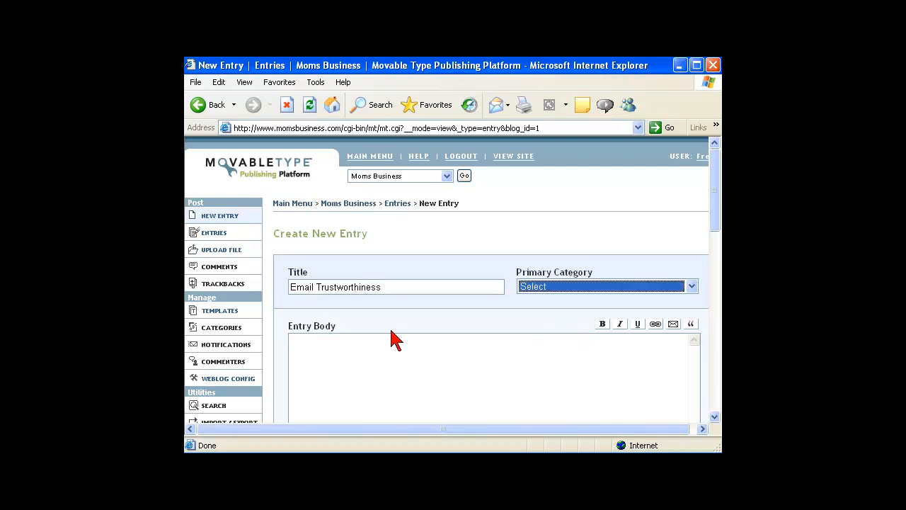
{"action": "left_click", "coordinate": [332, 350]}
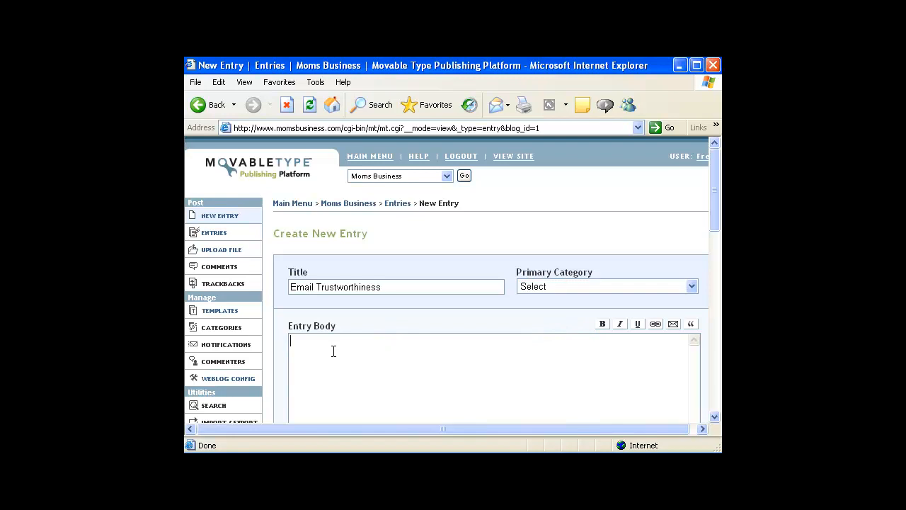
{"action": "key", "text": "alt+Tab"}
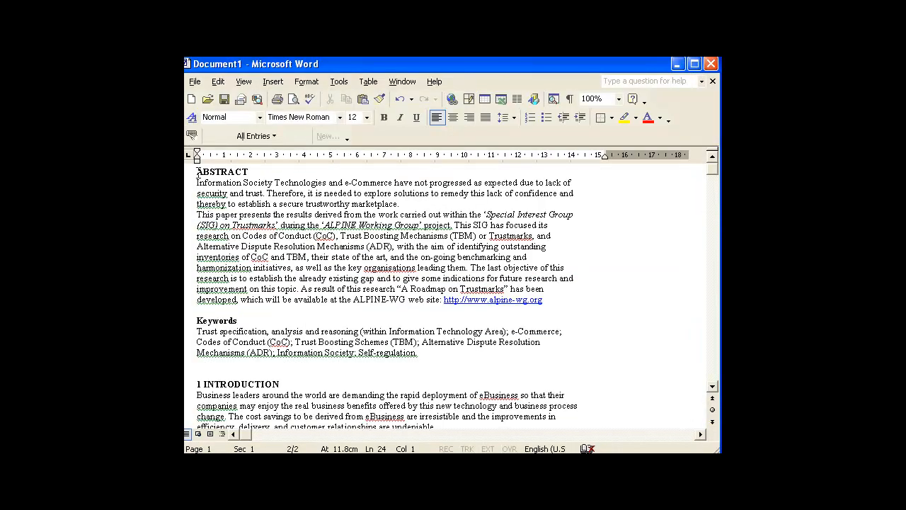
Copy the ABSTRACT heading through the ALPINE-WG web address line from the Word paper
{"action": "left_click_drag", "start_coordinate": [199, 173], "coordinate": [550, 305]}
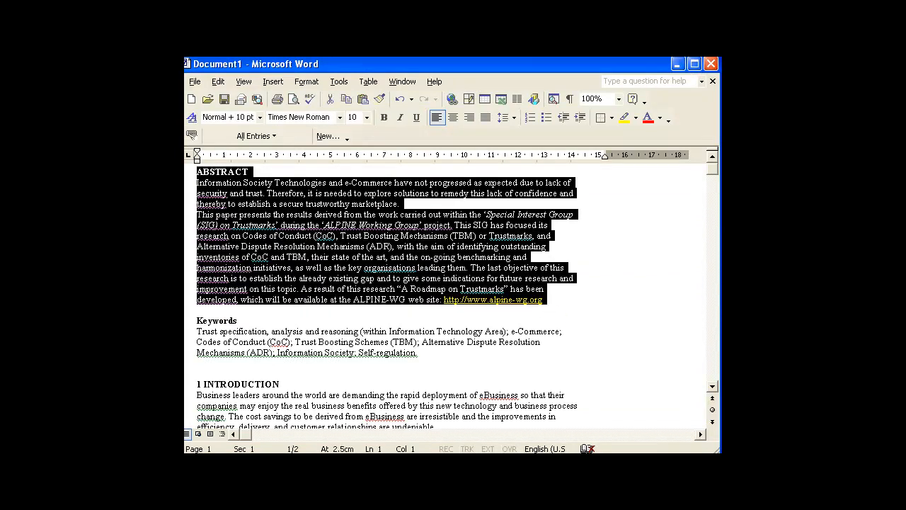
{"action": "key", "text": "alt+Tab"}
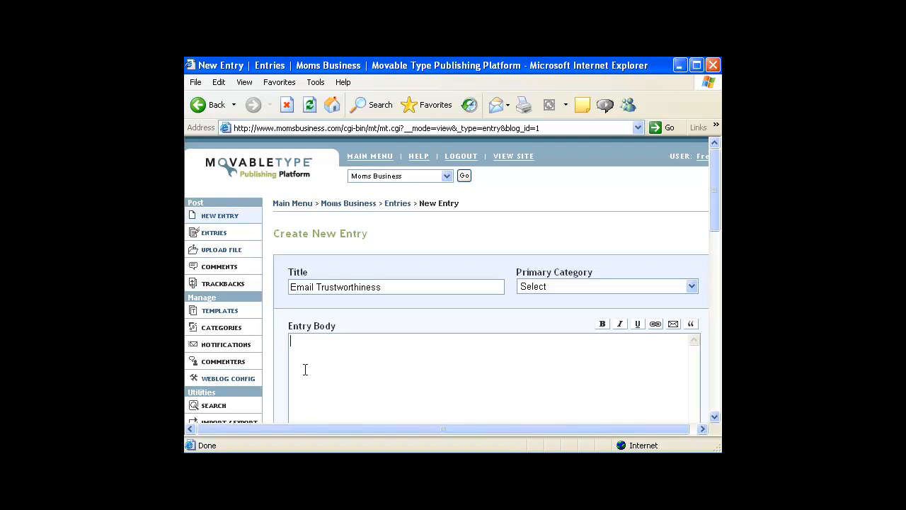
Paste the abstract into the Entry Body, check it, and place the caret in Extended Entry
{"action": "key", "text": "ctrl+v"}
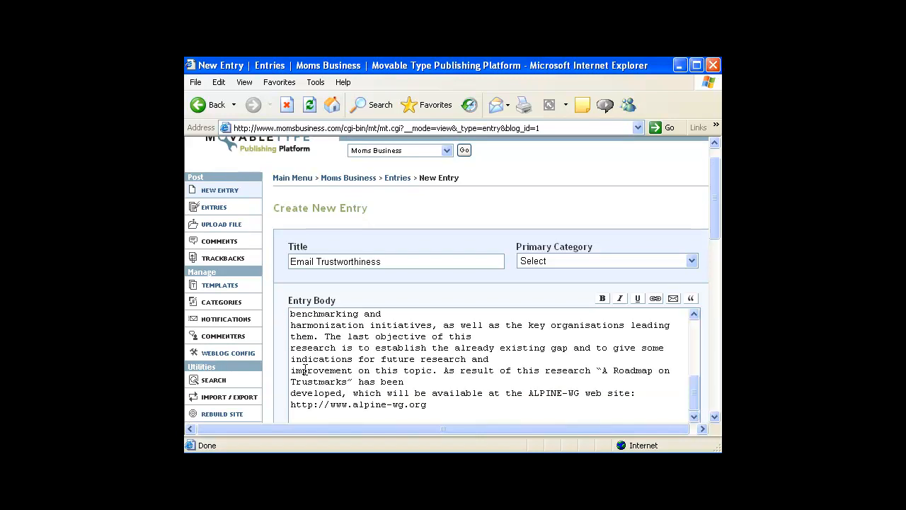
{"action": "left_click_drag", "start_coordinate": [693, 394], "coordinate": [699, 297]}
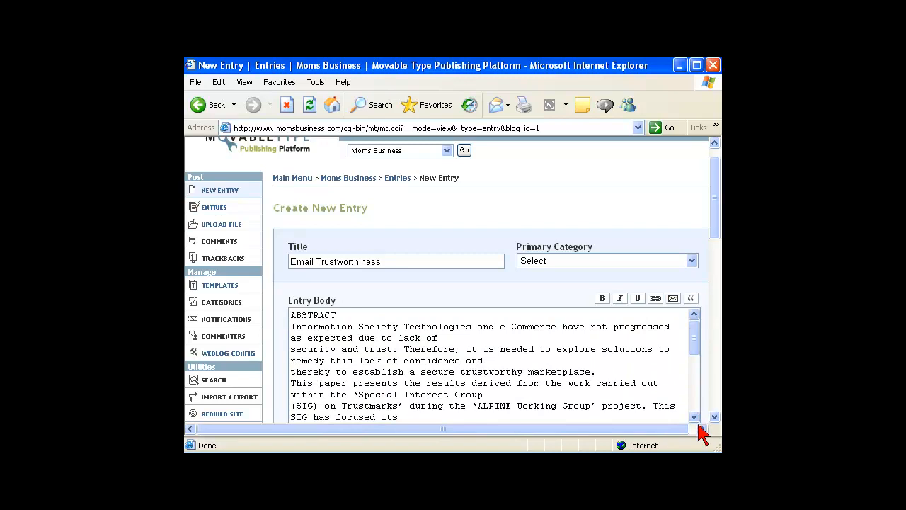
{"action": "scroll", "coordinate": [697, 418], "scroll_direction": "down", "scroll_amount": 3}
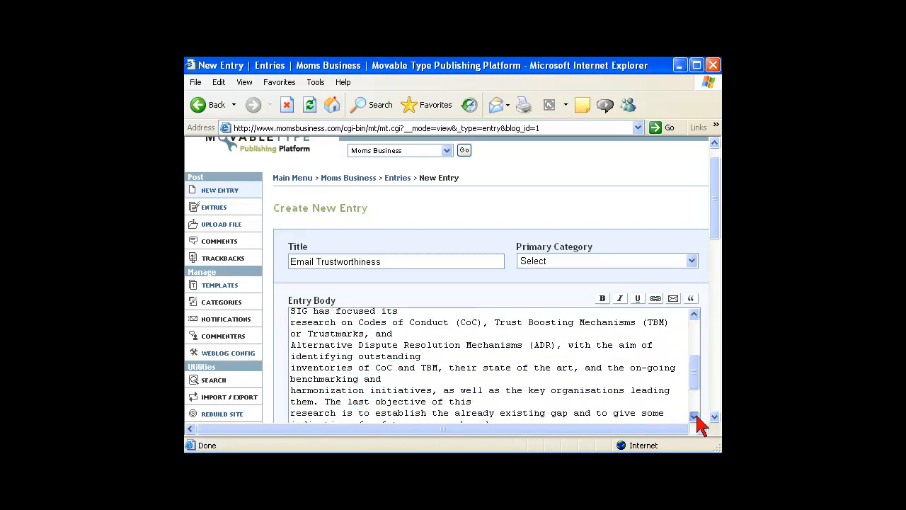
{"action": "left_click_drag", "start_coordinate": [697, 398], "coordinate": [697, 415]}
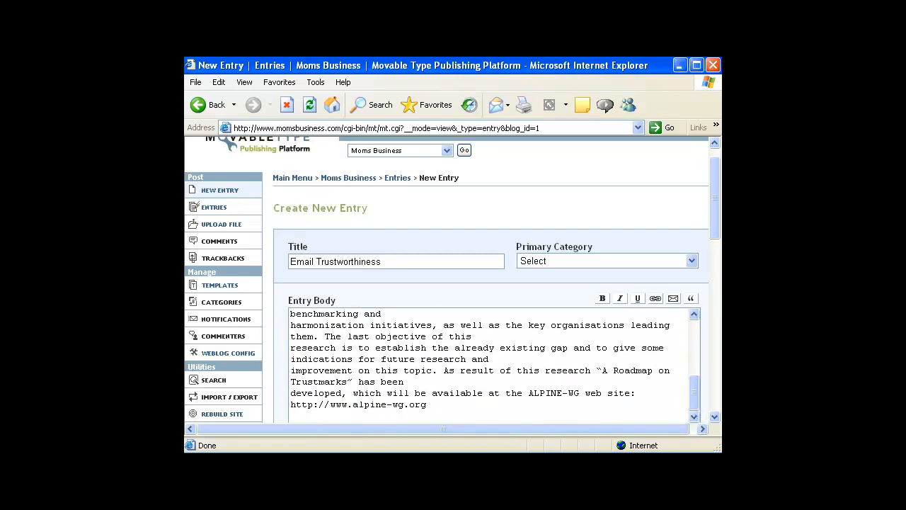
{"action": "scroll", "coordinate": [713, 418], "scroll_direction": "down", "scroll_amount": 4}
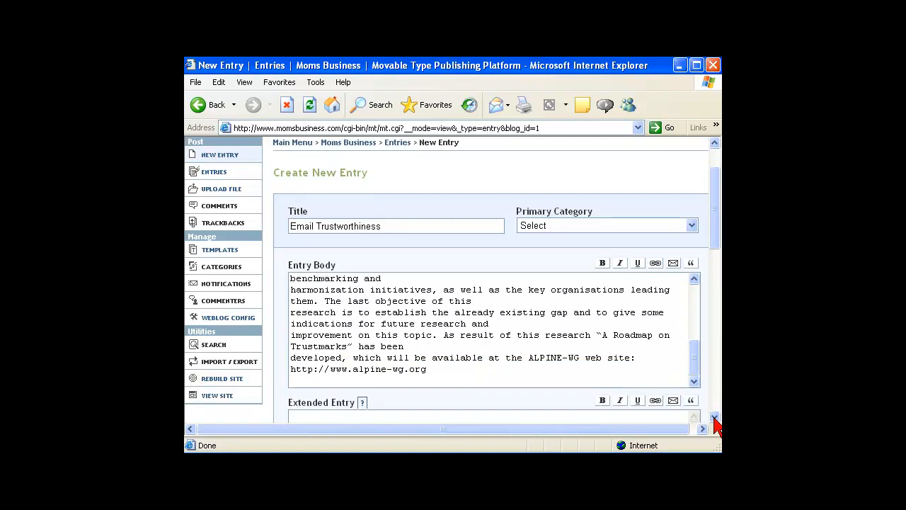
{"action": "left_click", "coordinate": [423, 387]}
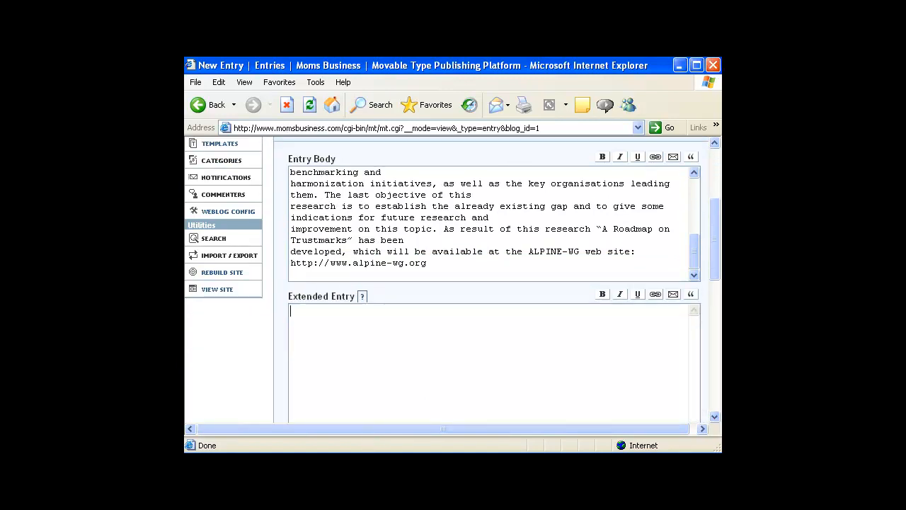
{"action": "key", "text": "alt+Tab"}
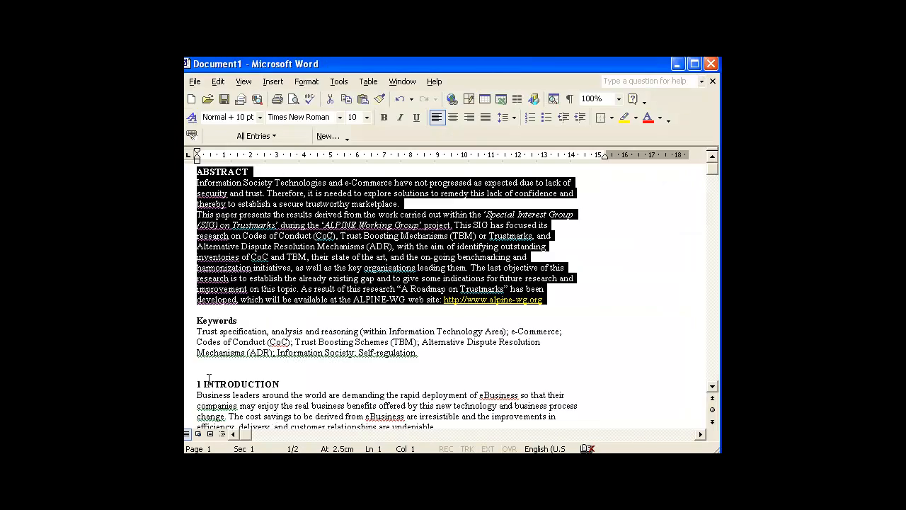
Copy the paper from the 1 INTRODUCTION heading to the end and dismiss the Clipboard tip
{"action": "left_click", "coordinate": [206, 384]}
{"action": "left_click_drag", "start_coordinate": [197, 384], "coordinate": [423, 439]}
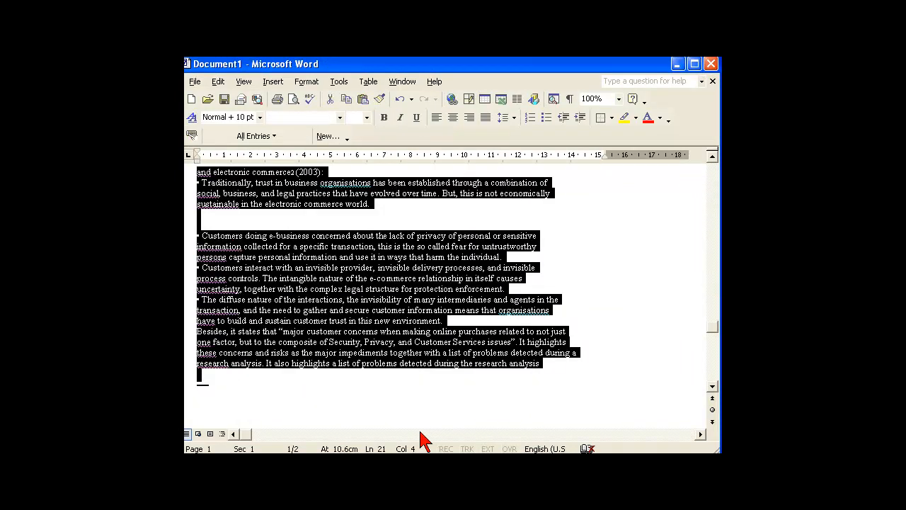
{"action": "key", "text": "ctrl+c"}
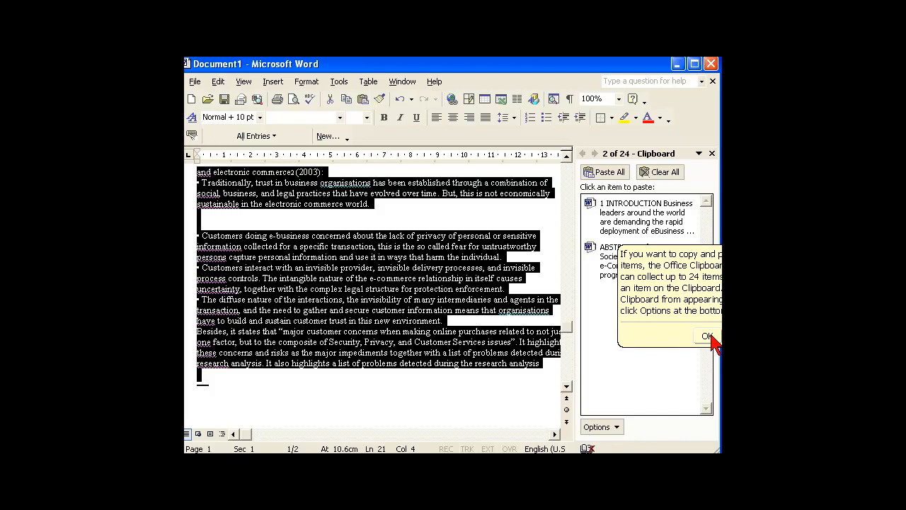
{"action": "left_click", "coordinate": [666, 301]}
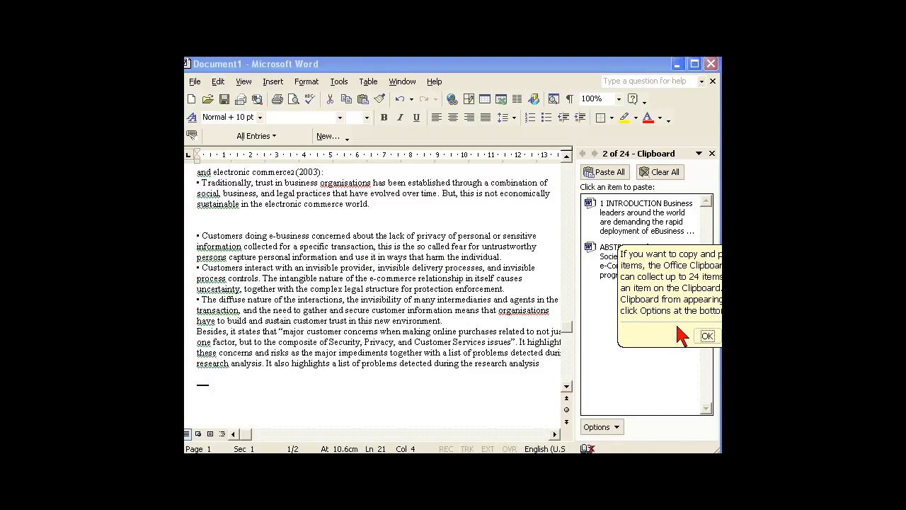
{"action": "left_click", "coordinate": [707, 335]}
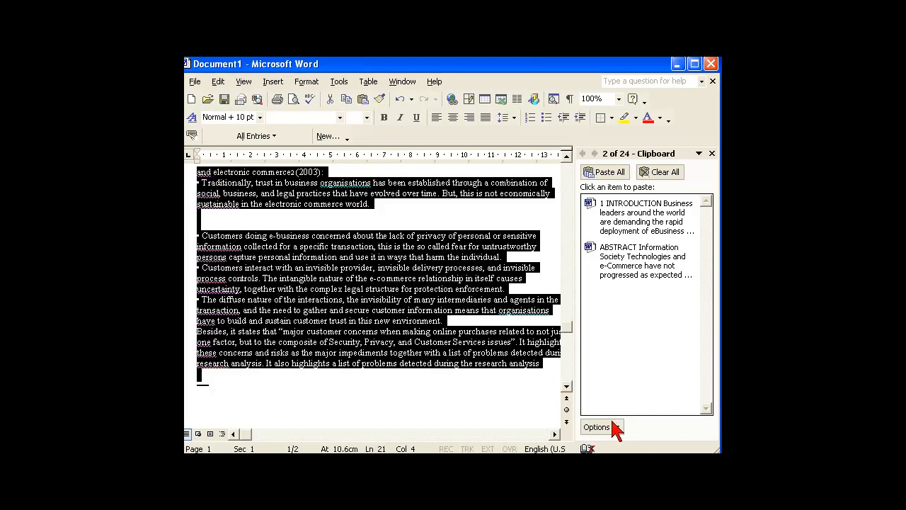
{"action": "key", "text": "alt+Tab"}
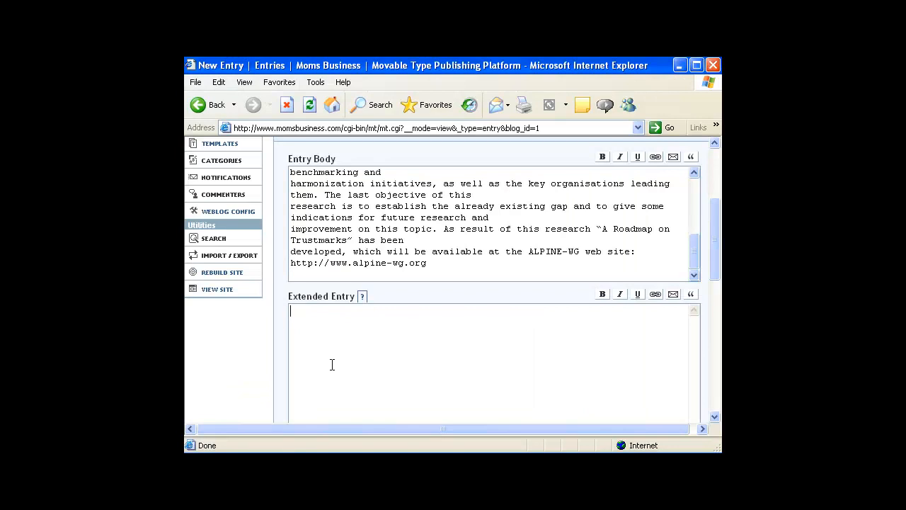
Paste the introduction text into Extended Entry and place the caret in the Keywords field
{"action": "key", "text": "ctrl+v"}
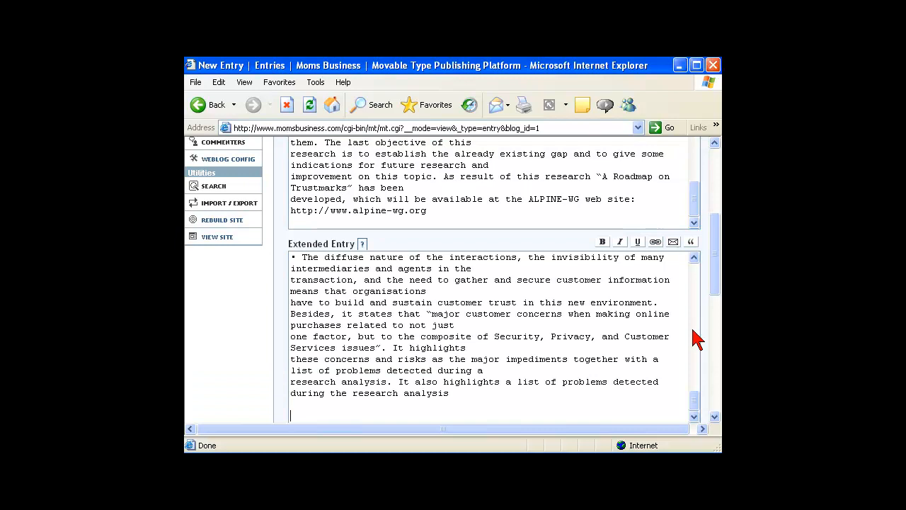
{"action": "left_click_drag", "start_coordinate": [719, 296], "coordinate": [712, 347]}
{"action": "left_click", "coordinate": [378, 316]}
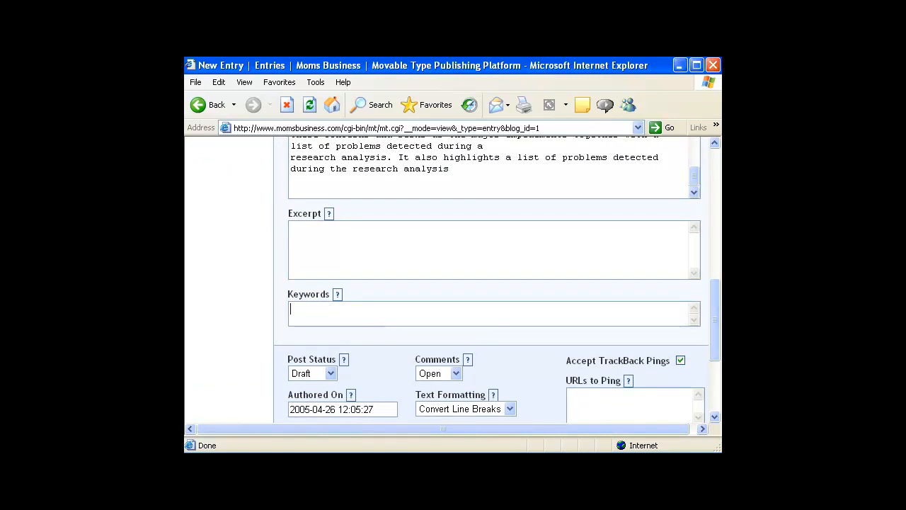
{"action": "key", "text": "alt+Tab"}
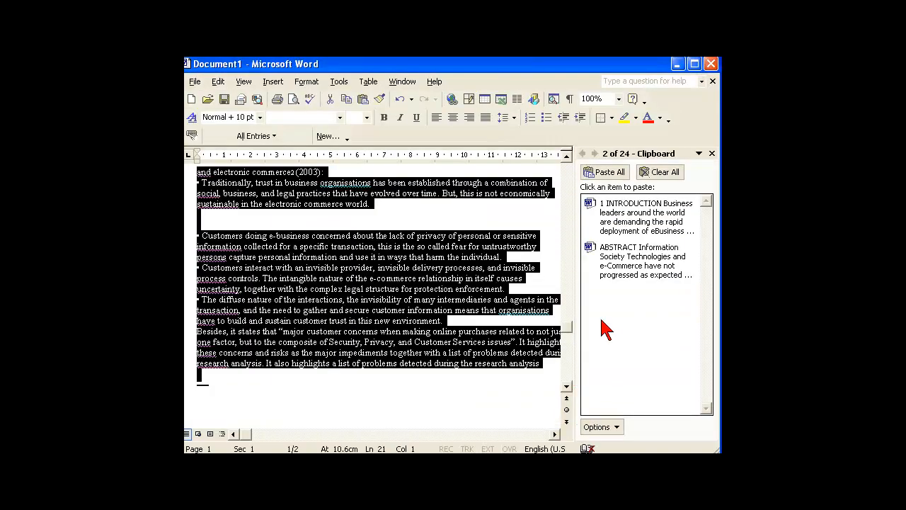
Copy the Word paper's Keywords list, Trust specification through Self-regulation
{"action": "left_click_drag", "start_coordinate": [571, 336], "coordinate": [569, 199]}
{"action": "left_click", "coordinate": [347, 280]}
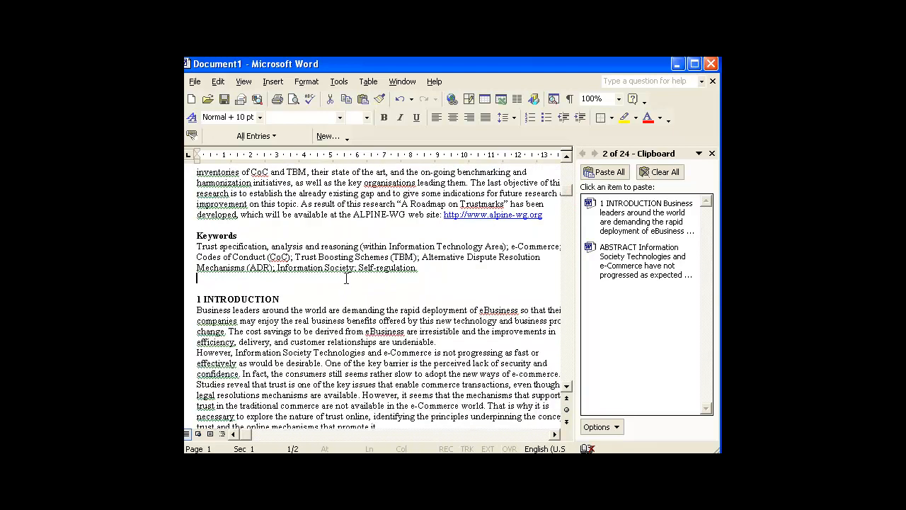
{"action": "left_click_drag", "start_coordinate": [197, 247], "coordinate": [417, 295]}
{"action": "key", "text": "ctrl+c"}
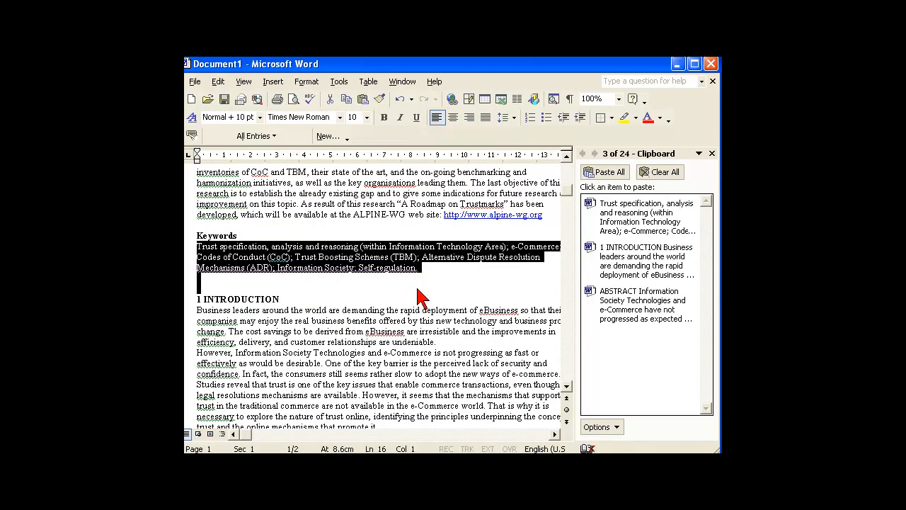
{"action": "key", "text": "alt+Tab"}
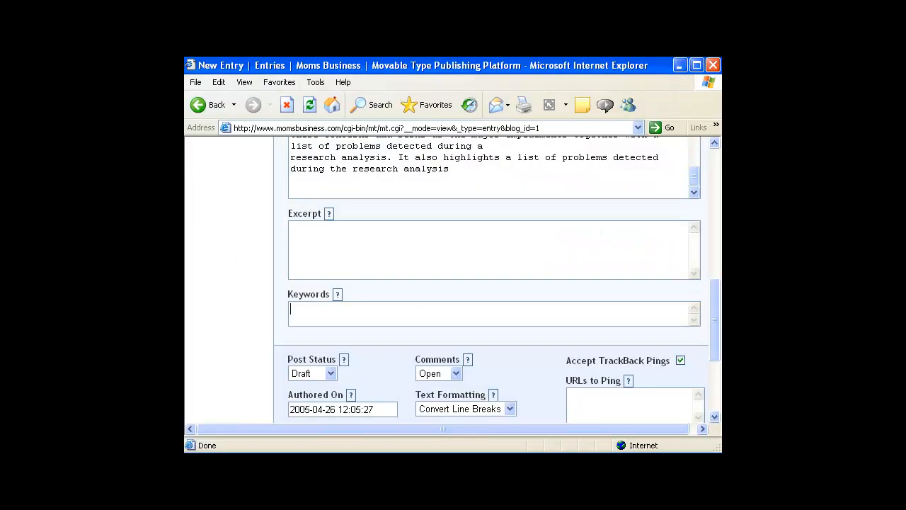
Paste the copied keyword text into the entry's Keywords field
{"action": "left_click", "coordinate": [337, 314]}
{"action": "left_click", "coordinate": [318, 308]}
{"action": "key", "text": "Return"}
{"action": "key", "text": "alt+Tab"}
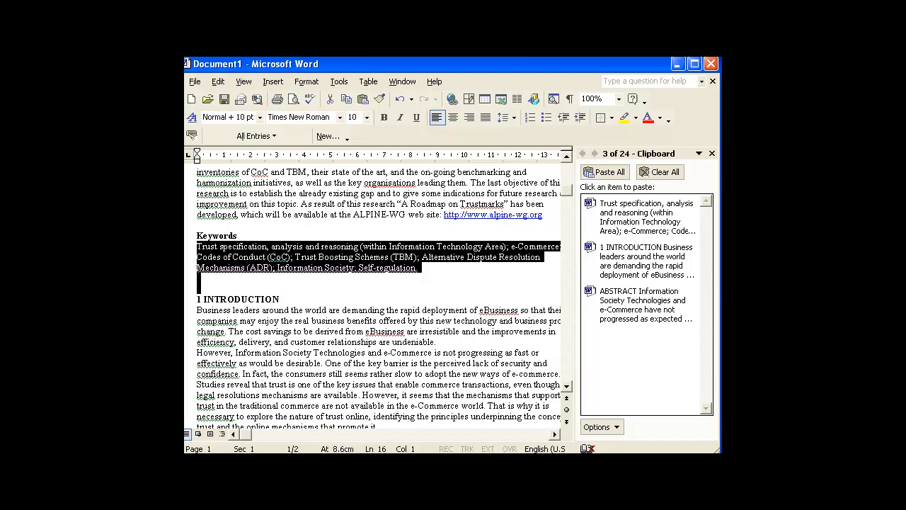
{"action": "key", "text": "alt+Tab"}
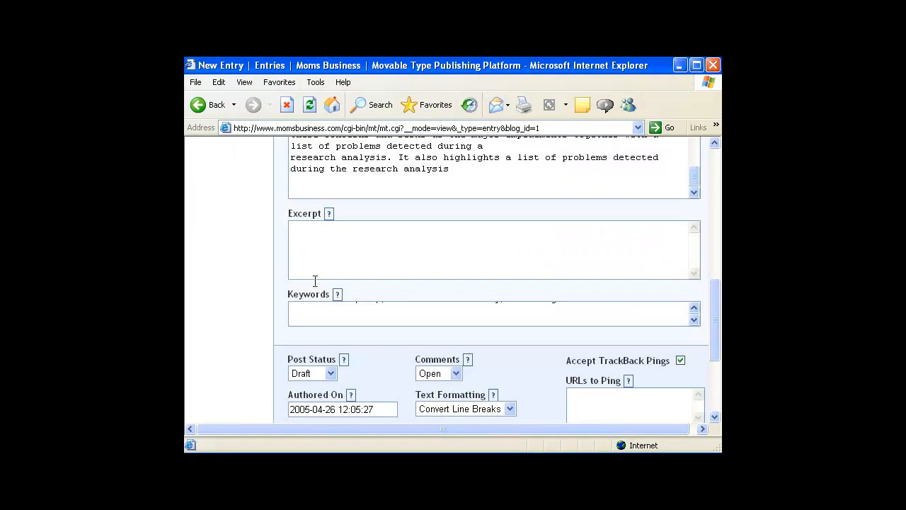
{"action": "left_click", "coordinate": [694, 308]}
{"action": "left_click", "coordinate": [693, 308]}
{"action": "left_click", "coordinate": [694, 309]}
{"action": "left_click", "coordinate": [693, 309]}
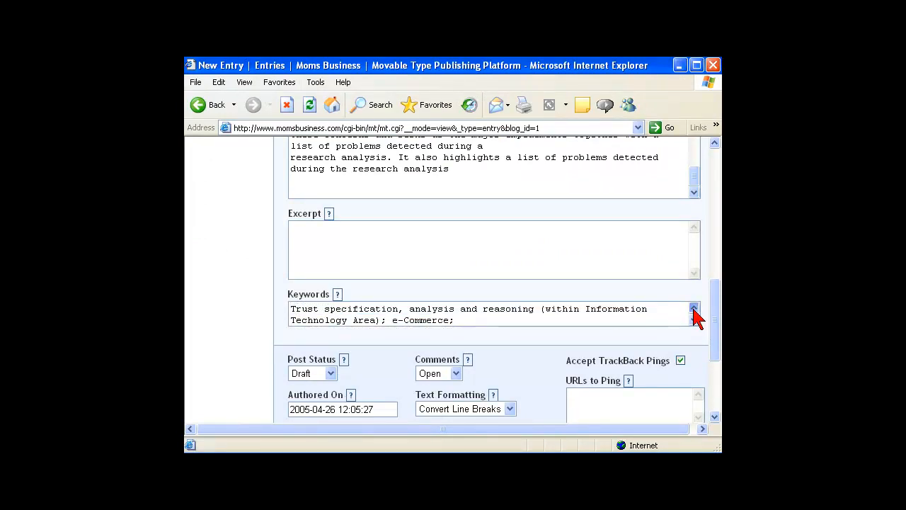
Set the Post Status to Publish and save the Email Trustworthiness entry
{"action": "left_click", "coordinate": [329, 374]}
{"action": "left_click", "coordinate": [311, 398]}
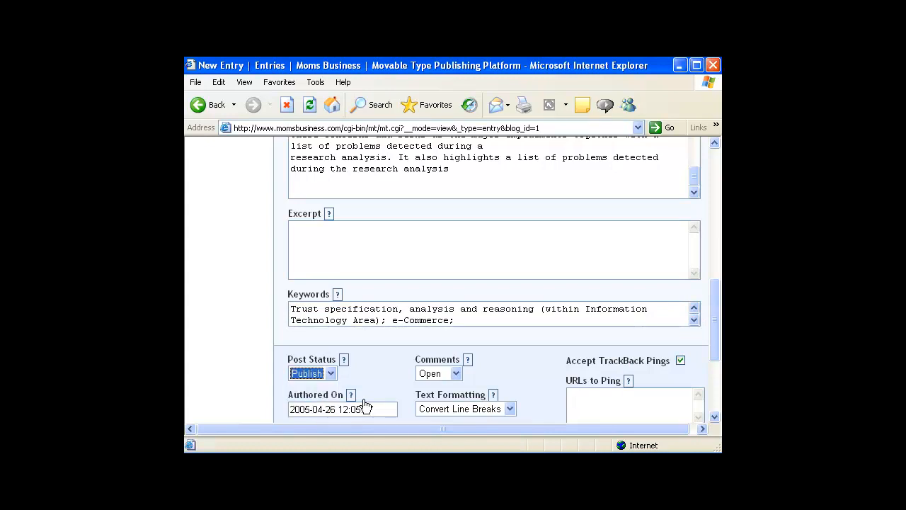
{"action": "left_click_drag", "start_coordinate": [712, 324], "coordinate": [714, 382]}
{"action": "left_click", "coordinate": [524, 328]}
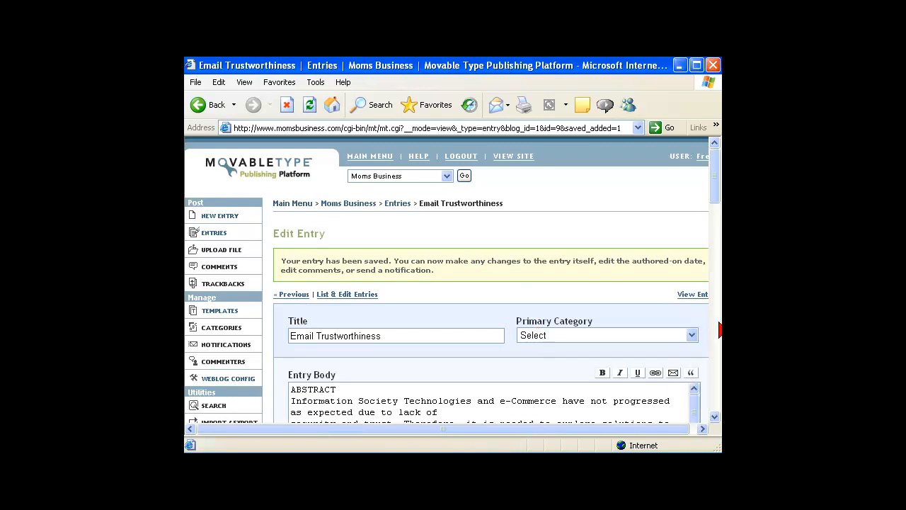
Return to the top of the entry page and view the Moms Business weblog in a new window
{"action": "left_click_drag", "start_coordinate": [712, 196], "coordinate": [712, 174]}
{"action": "left_click_drag", "start_coordinate": [717, 193], "coordinate": [715, 176]}
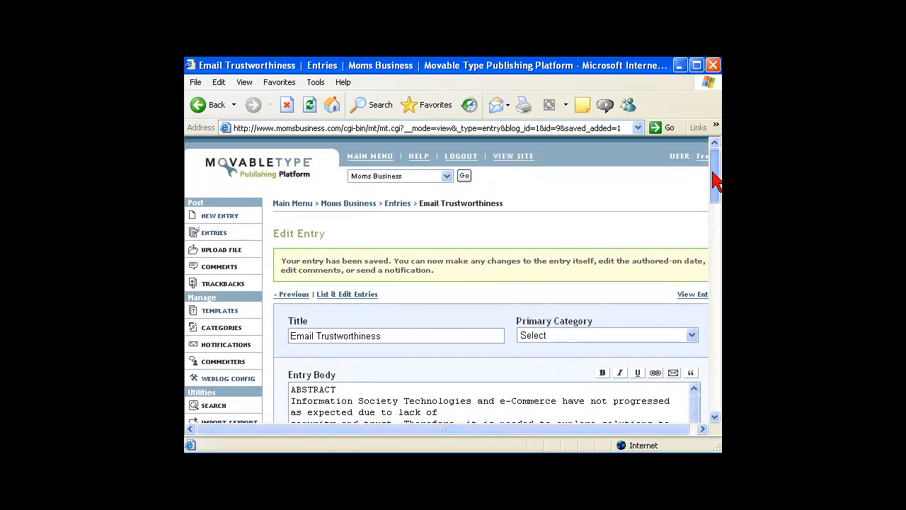
{"action": "left_click", "coordinate": [523, 157]}
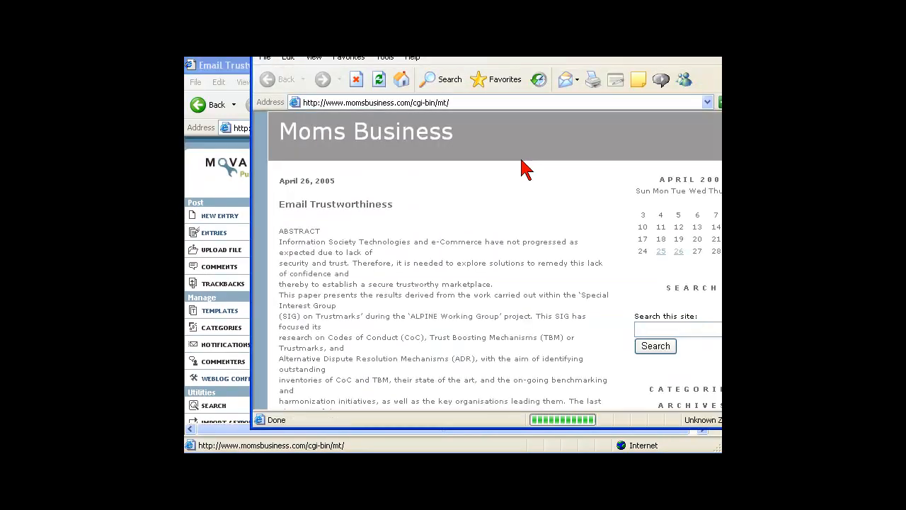
{"action": "left_click_drag", "start_coordinate": [487, 40], "coordinate": [406, 33]}
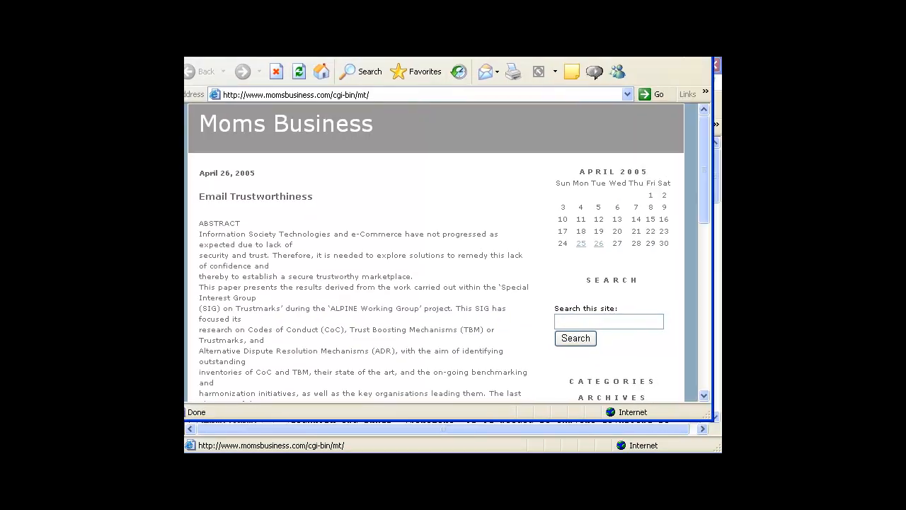
{"action": "left_click", "coordinate": [703, 395]}
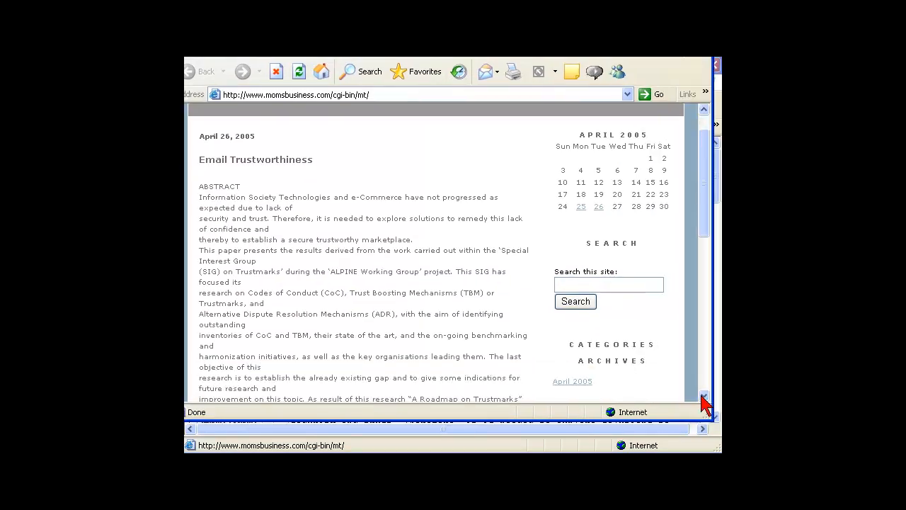
{"action": "left_click", "coordinate": [703, 396]}
{"action": "left_click_drag", "start_coordinate": [704, 250], "coordinate": [699, 143]}
{"action": "left_click_drag", "start_coordinate": [424, 29], "coordinate": [428, 50]}
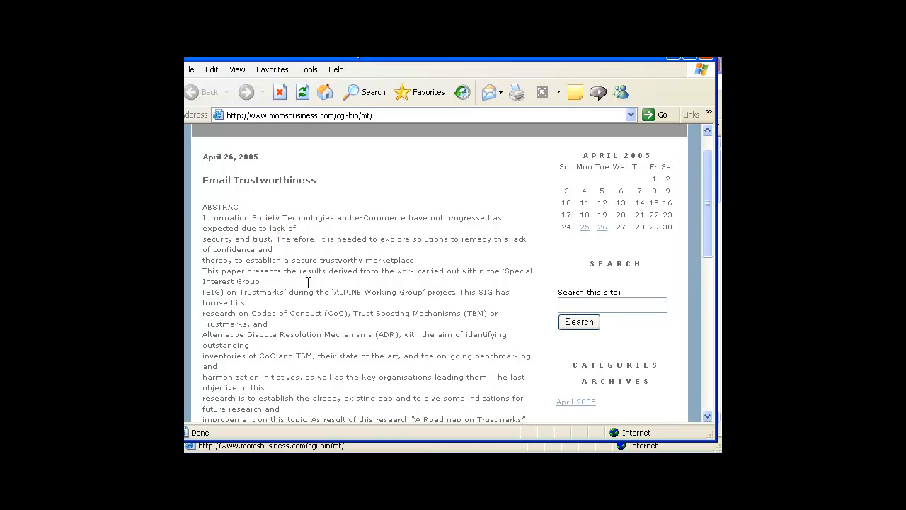
{"action": "left_click", "coordinate": [709, 416]}
{"action": "left_click", "coordinate": [708, 416]}
{"action": "left_click", "coordinate": [708, 416]}
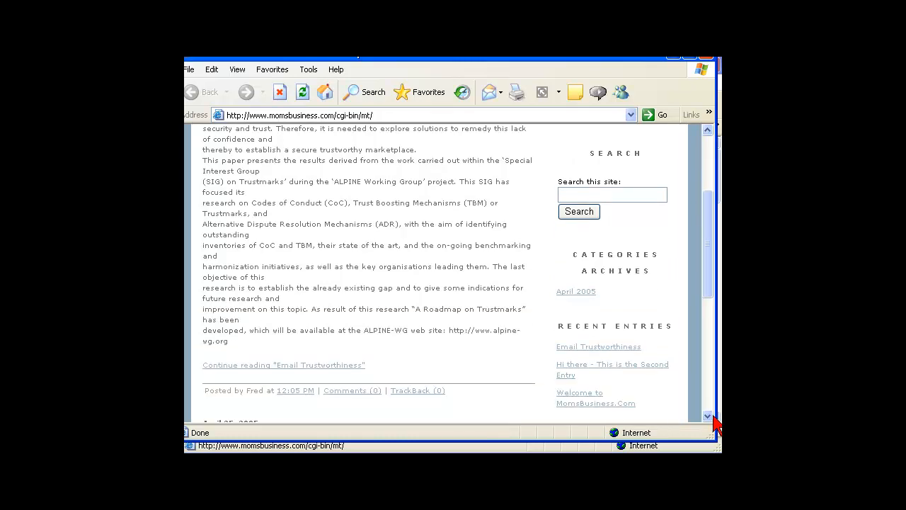
{"action": "left_click", "coordinate": [710, 416]}
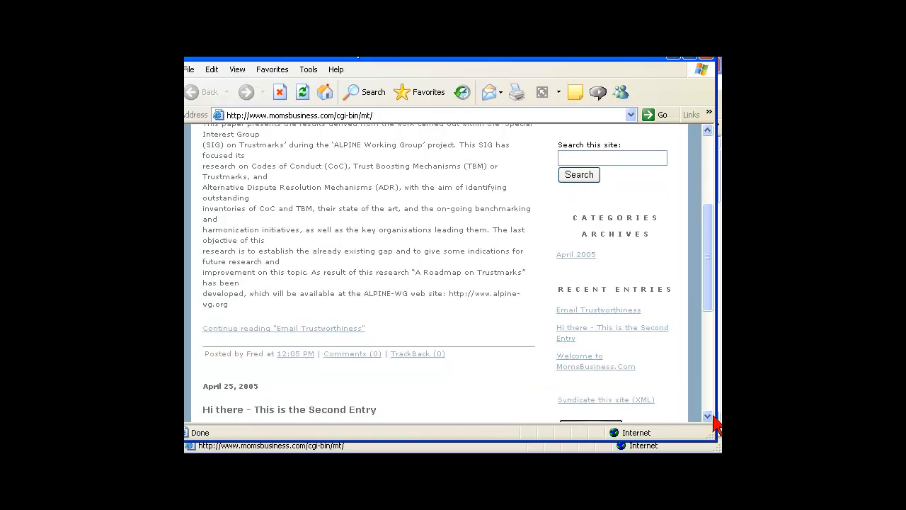
{"action": "left_click", "coordinate": [352, 333]}
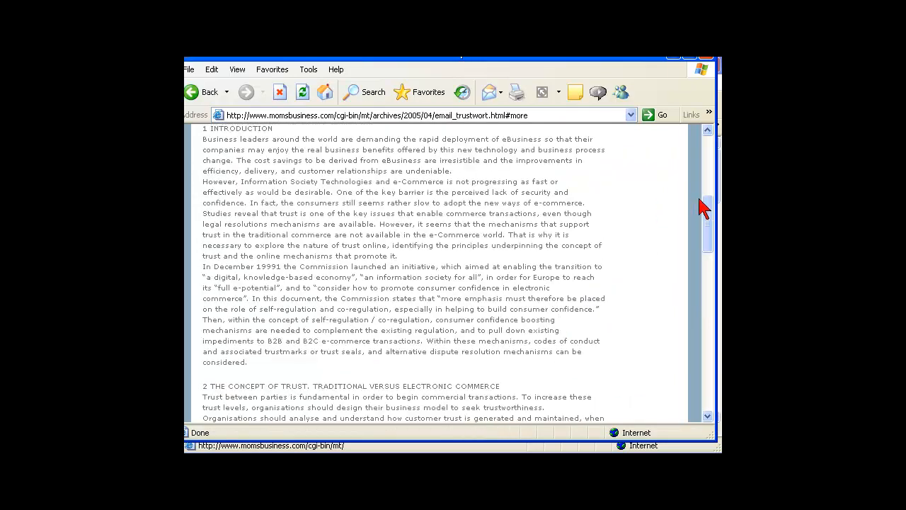
{"action": "left_click_drag", "start_coordinate": [710, 243], "coordinate": [684, 164]}
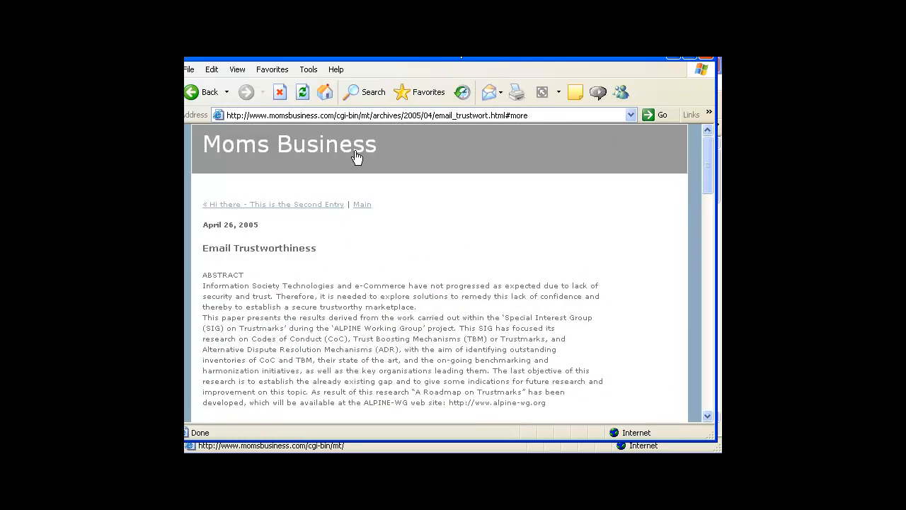
{"action": "left_click", "coordinate": [198, 98]}
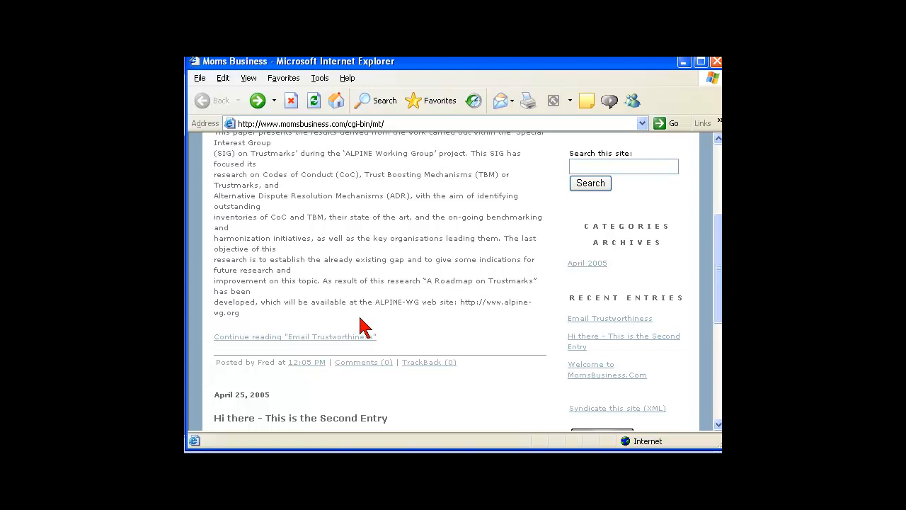
{"action": "mouse_move", "coordinate": [280, 324]}
{"action": "left_mouse_down"}
{"action": "mouse_move", "coordinate": [225, 320]}
{"action": "mouse_move", "coordinate": [201, 341]}
{"action": "mouse_move", "coordinate": [394, 344]}
{"action": "mouse_move", "coordinate": [290, 319]}
{"action": "left_mouse_up"}
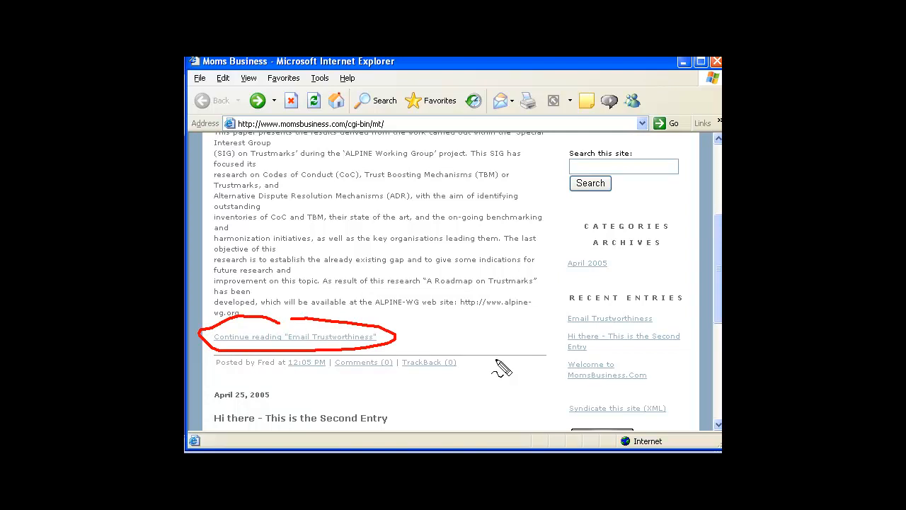
{"action": "key", "text": "Escape"}
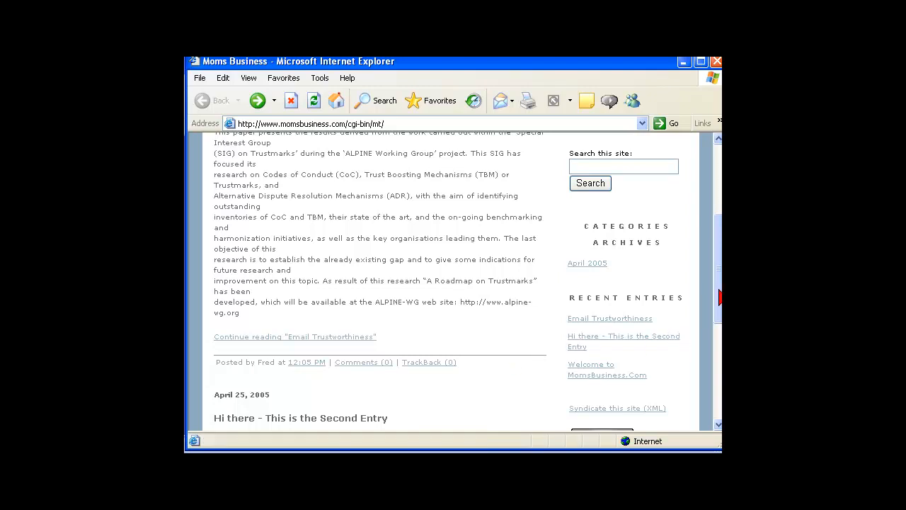
{"action": "left_click_drag", "start_coordinate": [719, 296], "coordinate": [718, 222]}
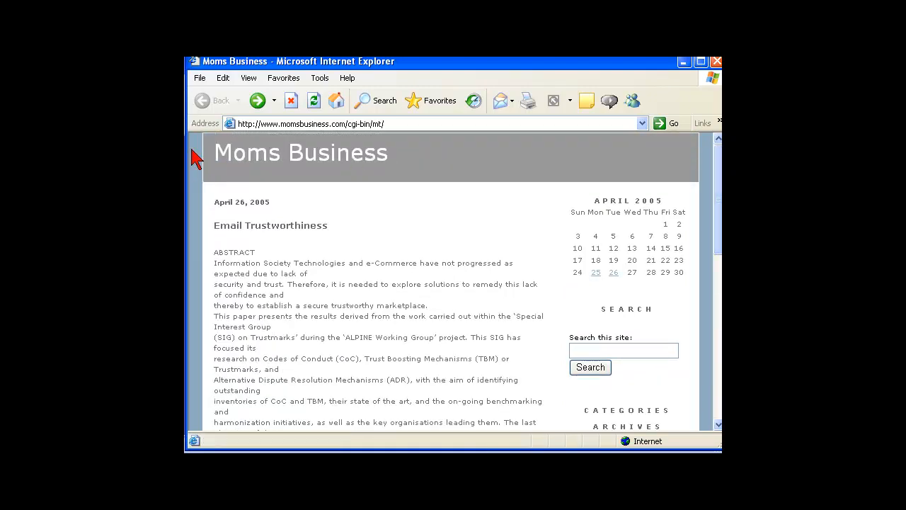
{"action": "left_click_drag", "start_coordinate": [588, 67], "coordinate": [578, 87]}
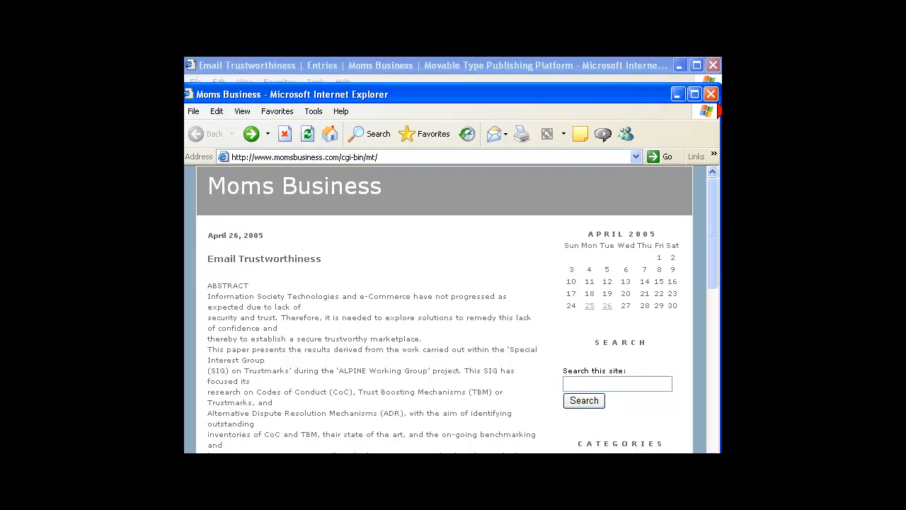
Close the weblog window and scroll the Email Trustworthiness Edit Entry page down to its extended entry
{"action": "left_click", "coordinate": [711, 94]}
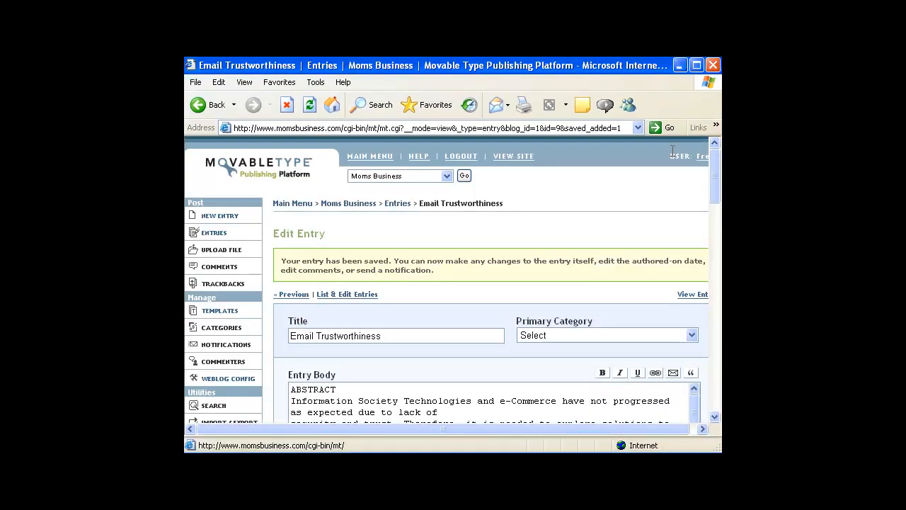
{"action": "left_click_drag", "start_coordinate": [718, 186], "coordinate": [714, 228]}
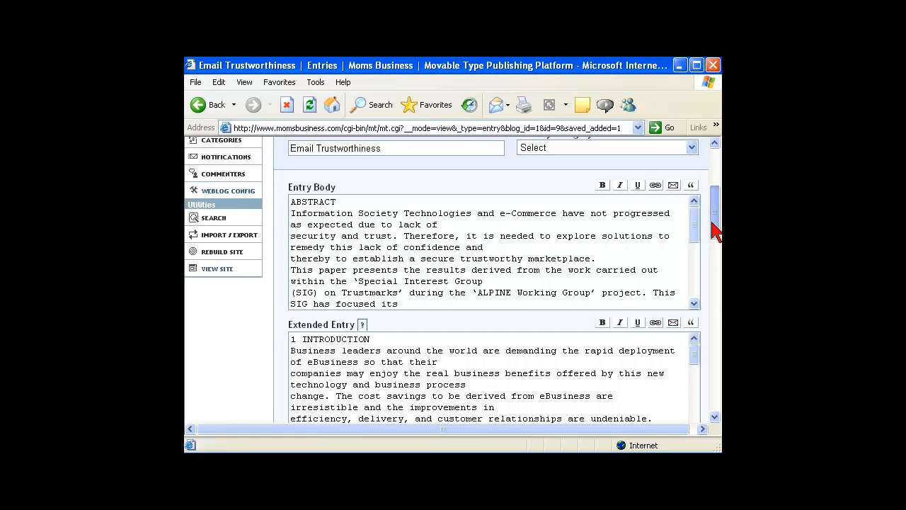
{"action": "left_click_drag", "start_coordinate": [713, 202], "coordinate": [712, 145]}
{"action": "left_click", "coordinate": [387, 280]}
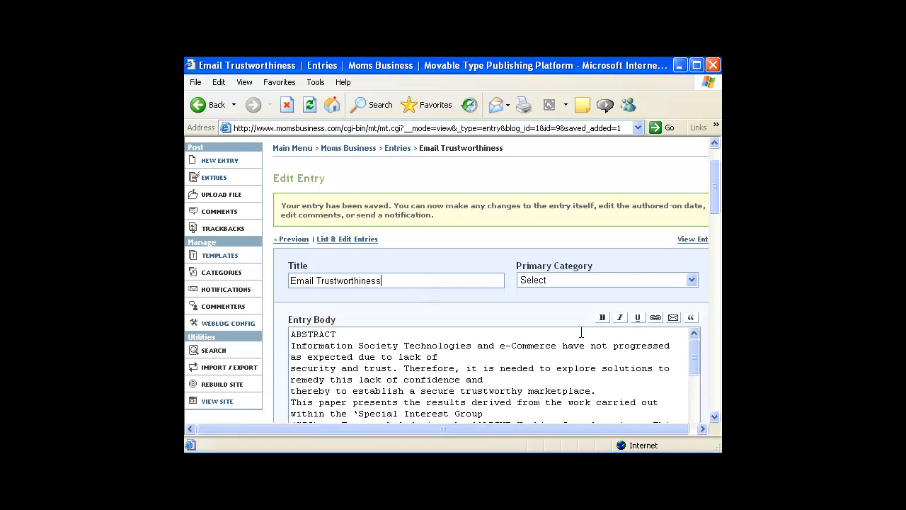
{"action": "left_click", "coordinate": [714, 416]}
{"action": "left_click", "coordinate": [714, 417]}
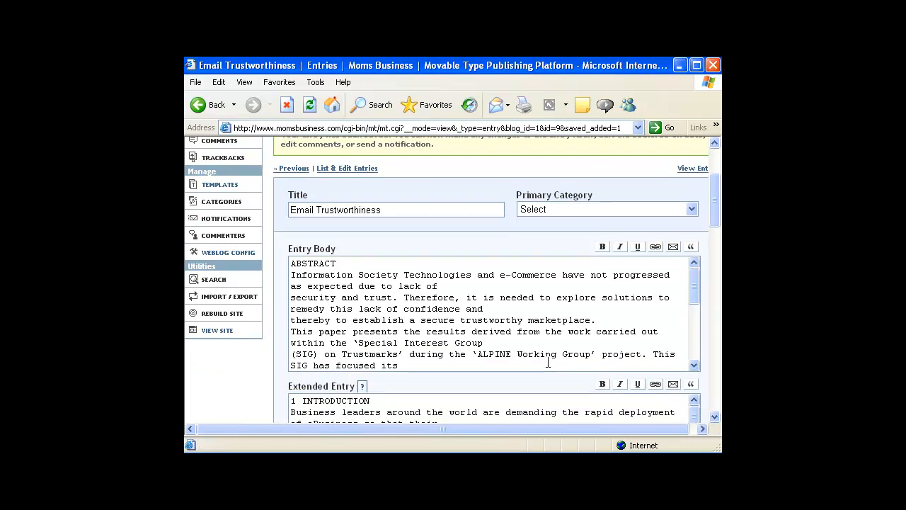
{"action": "left_click", "coordinate": [693, 366]}
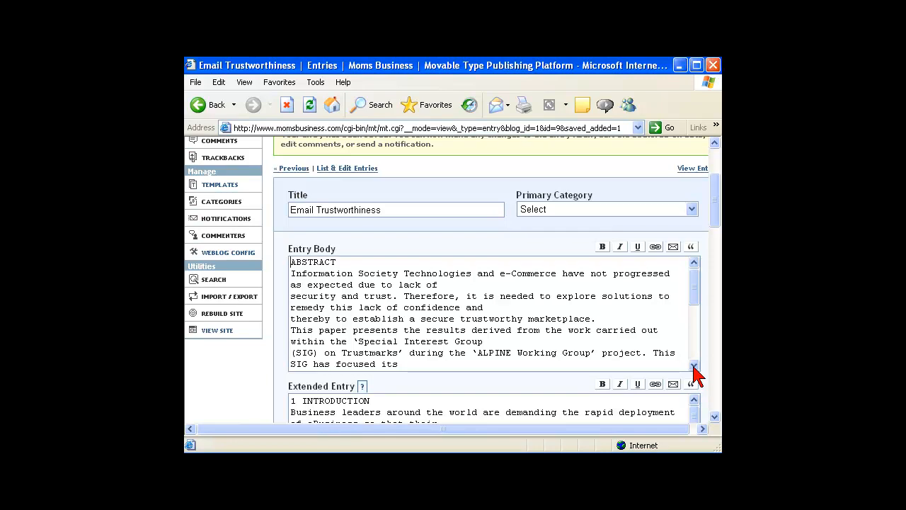
{"action": "left_click", "coordinate": [715, 418]}
{"action": "left_click", "coordinate": [715, 418]}
{"action": "left_click", "coordinate": [715, 417]}
{"action": "left_click", "coordinate": [714, 418]}
{"action": "left_click", "coordinate": [715, 417]}
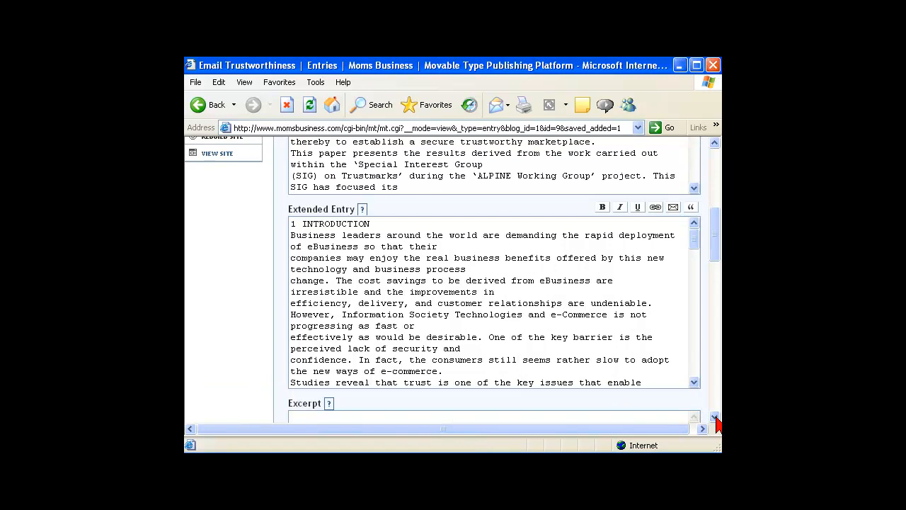
{"action": "left_click", "coordinate": [715, 419]}
{"action": "left_click", "coordinate": [714, 419]}
{"action": "left_click", "coordinate": [715, 419]}
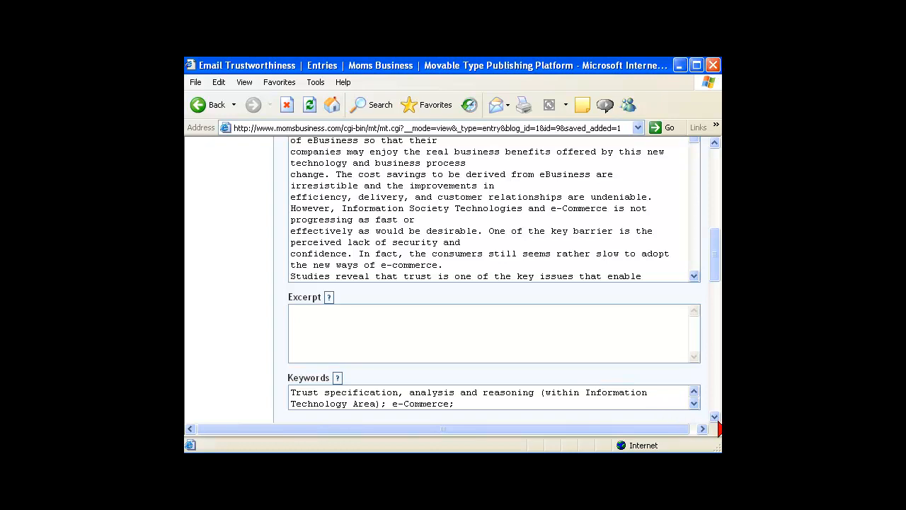
{"action": "left_click", "coordinate": [714, 418]}
{"action": "left_click", "coordinate": [715, 419]}
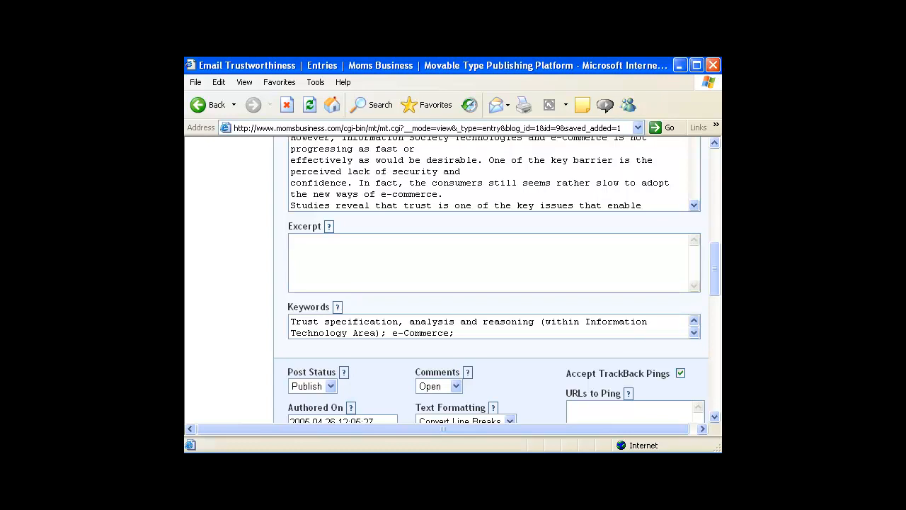
{"action": "left_click_drag", "start_coordinate": [714, 278], "coordinate": [715, 219]}
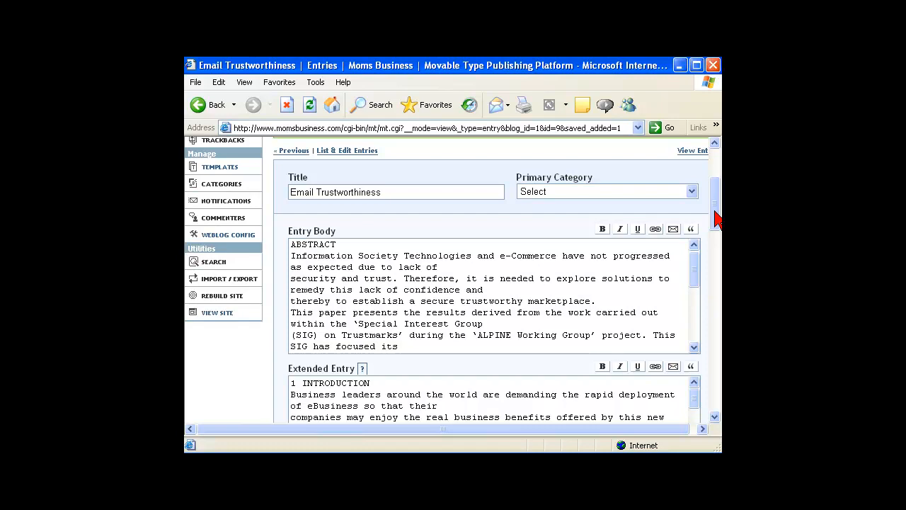
{"action": "mouse_move", "coordinate": [716, 219]}
{"action": "left_mouse_down"}
{"action": "mouse_move", "coordinate": [716, 237]}
{"action": "mouse_move", "coordinate": [716, 218]}
{"action": "left_mouse_up"}
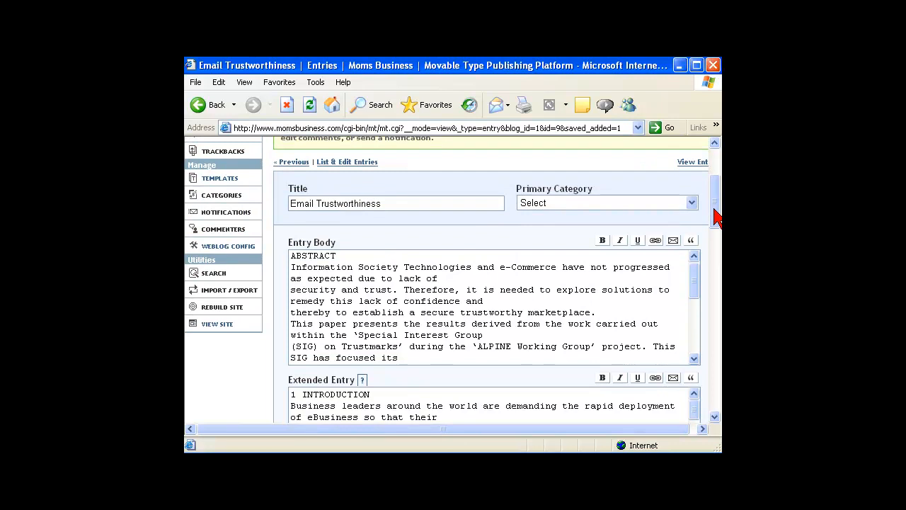